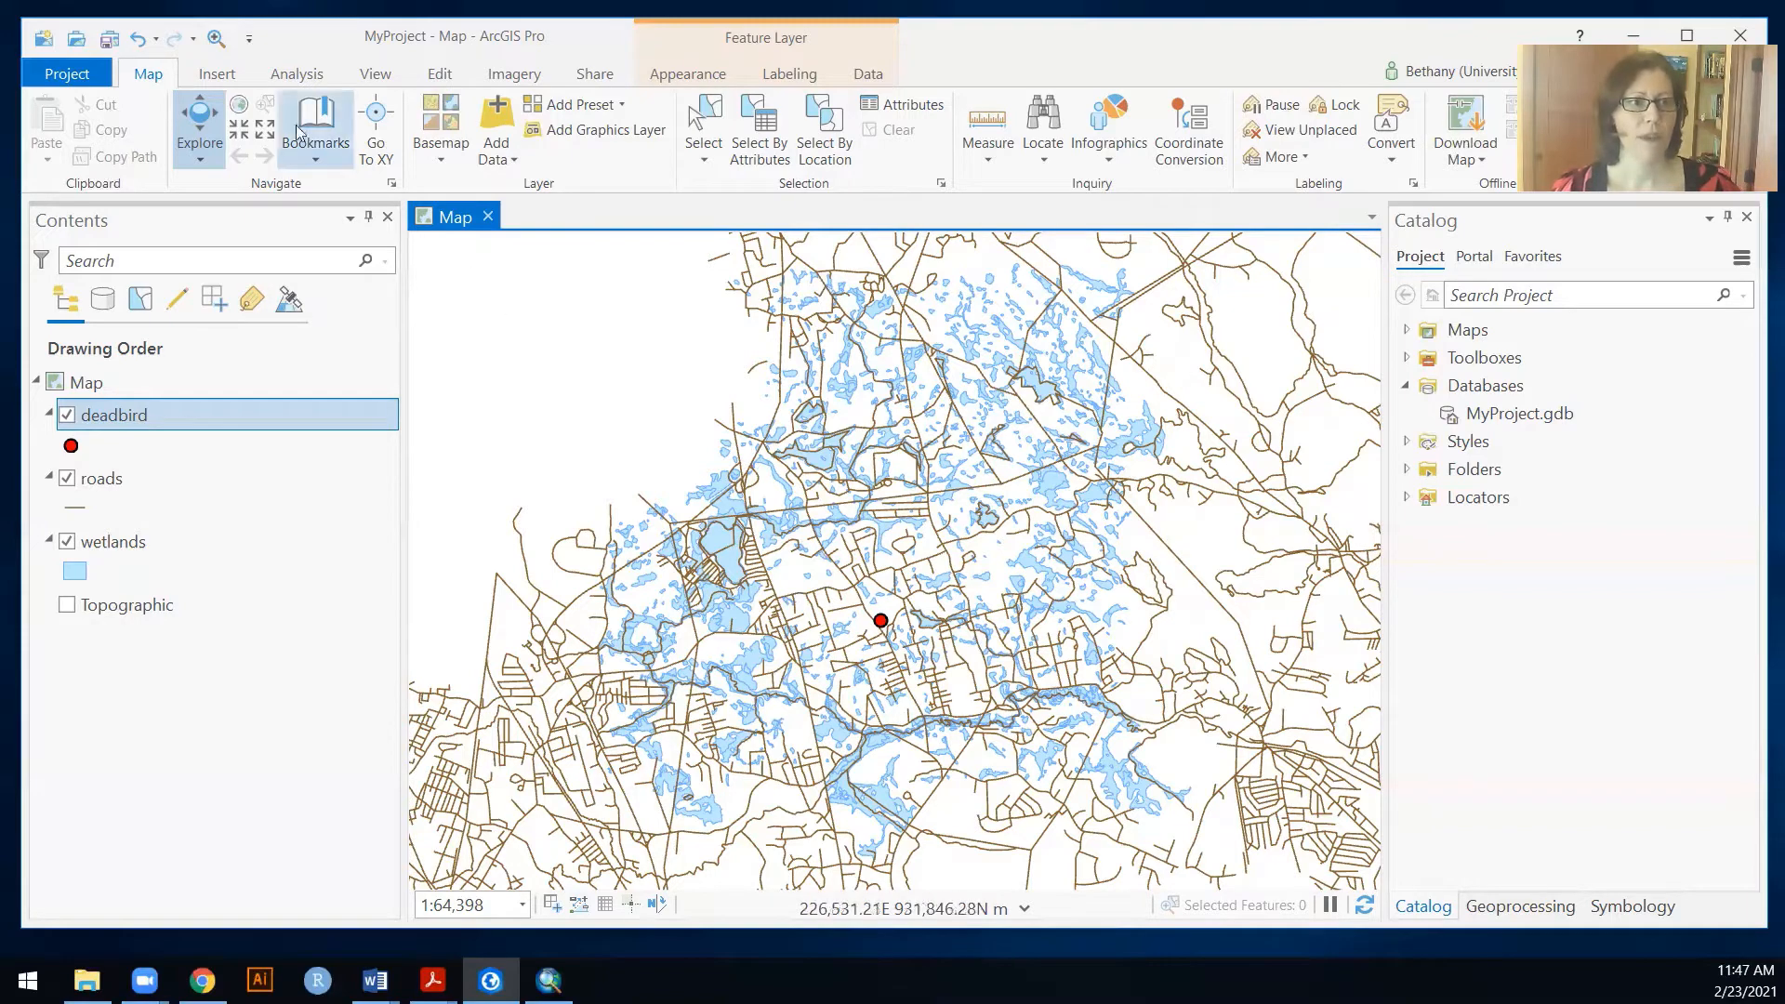
Step: Create a new ModelBuilder model and add a Buffer tool to its empty canvas
{"action": "left_click", "coordinate": [291, 76]}
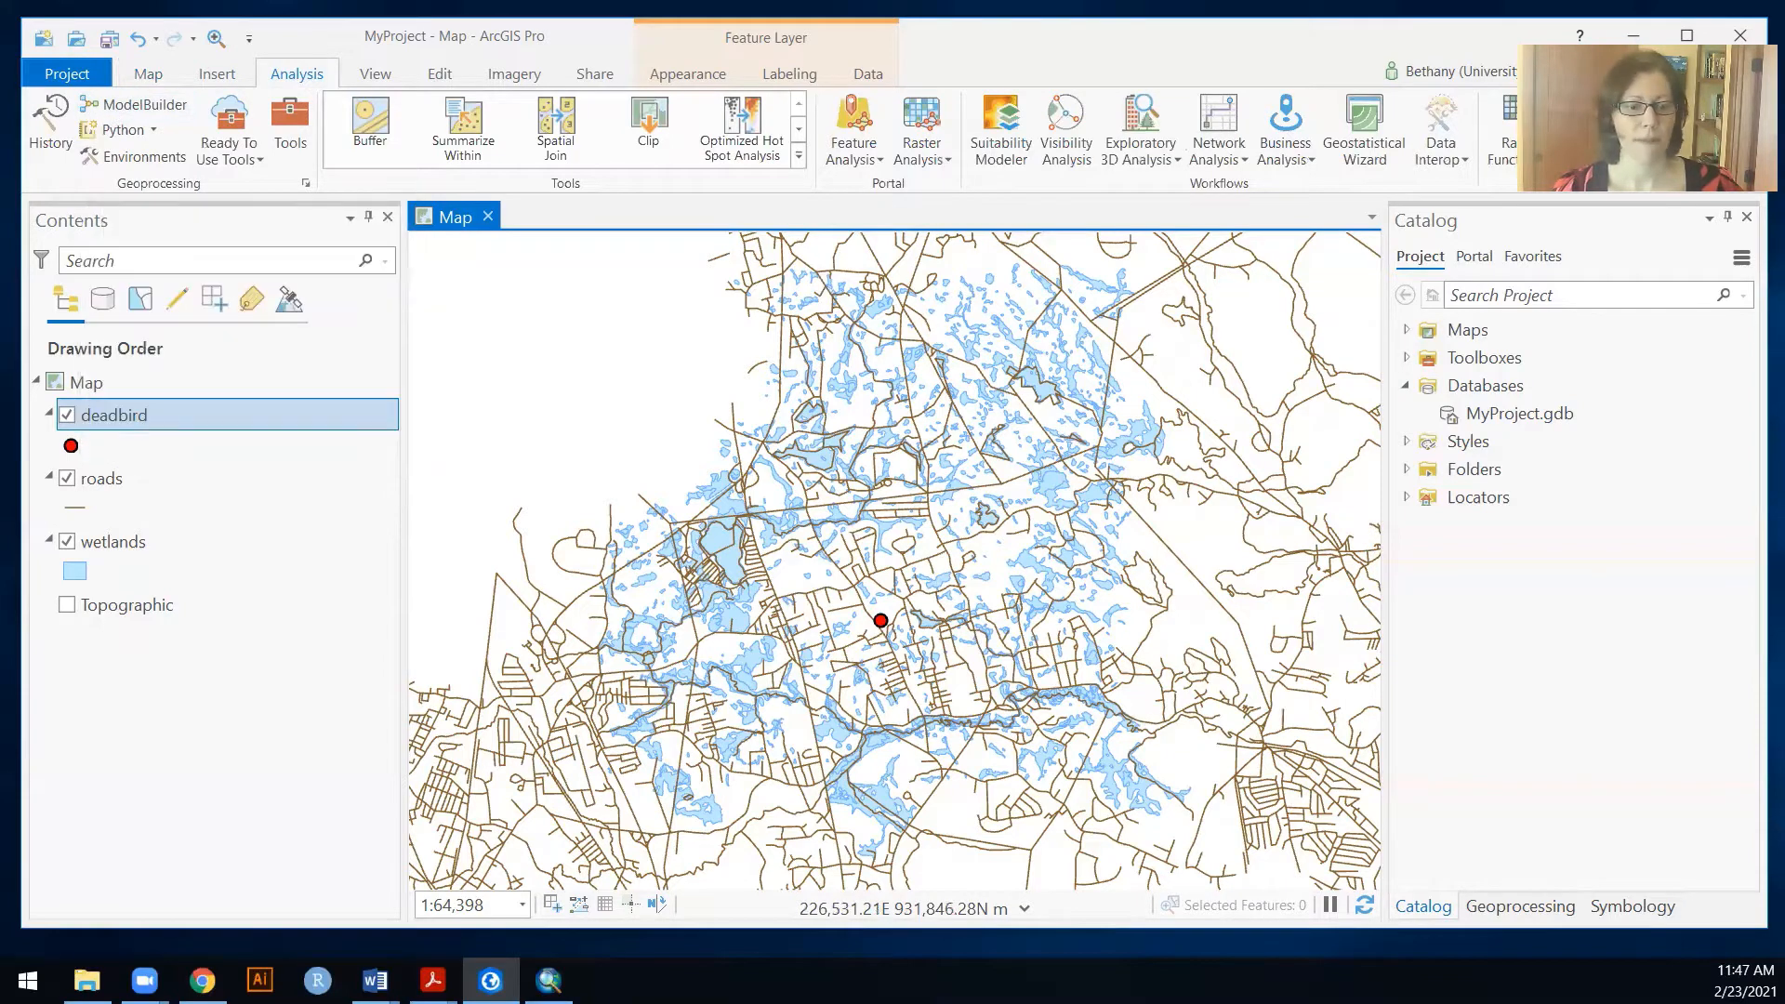
{"action": "key", "text": "alt+Tab"}
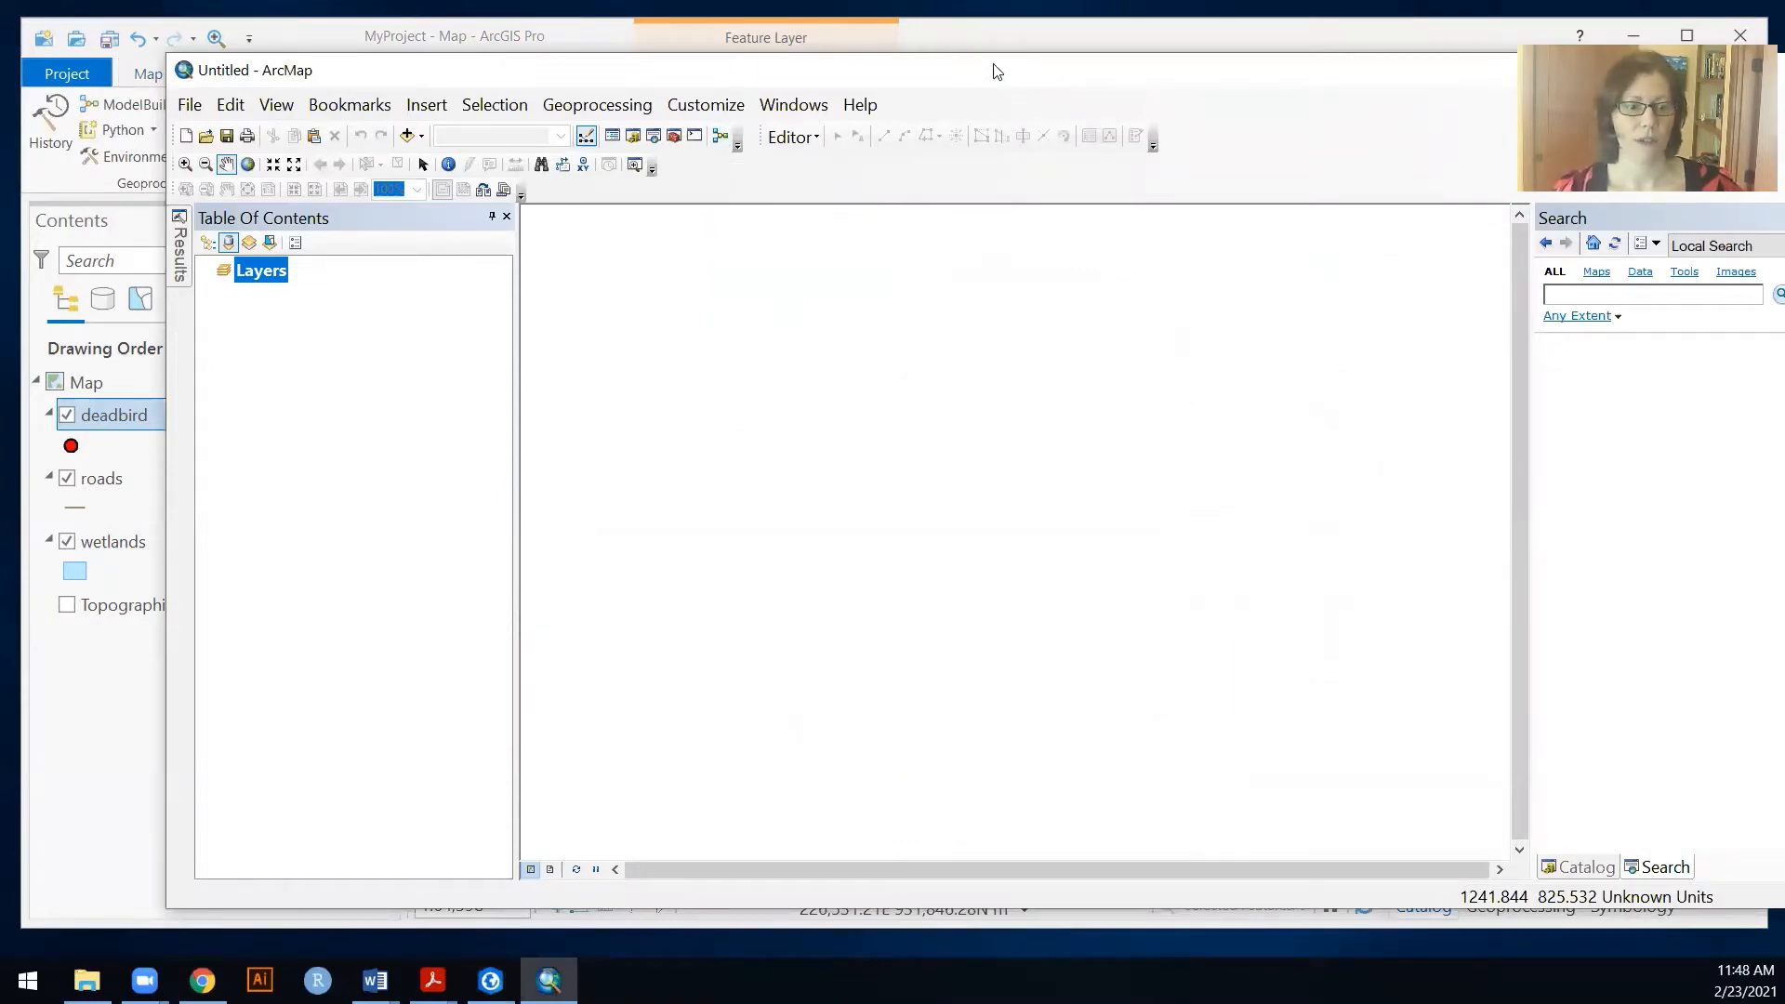
{"action": "key", "text": "alt+Tab"}
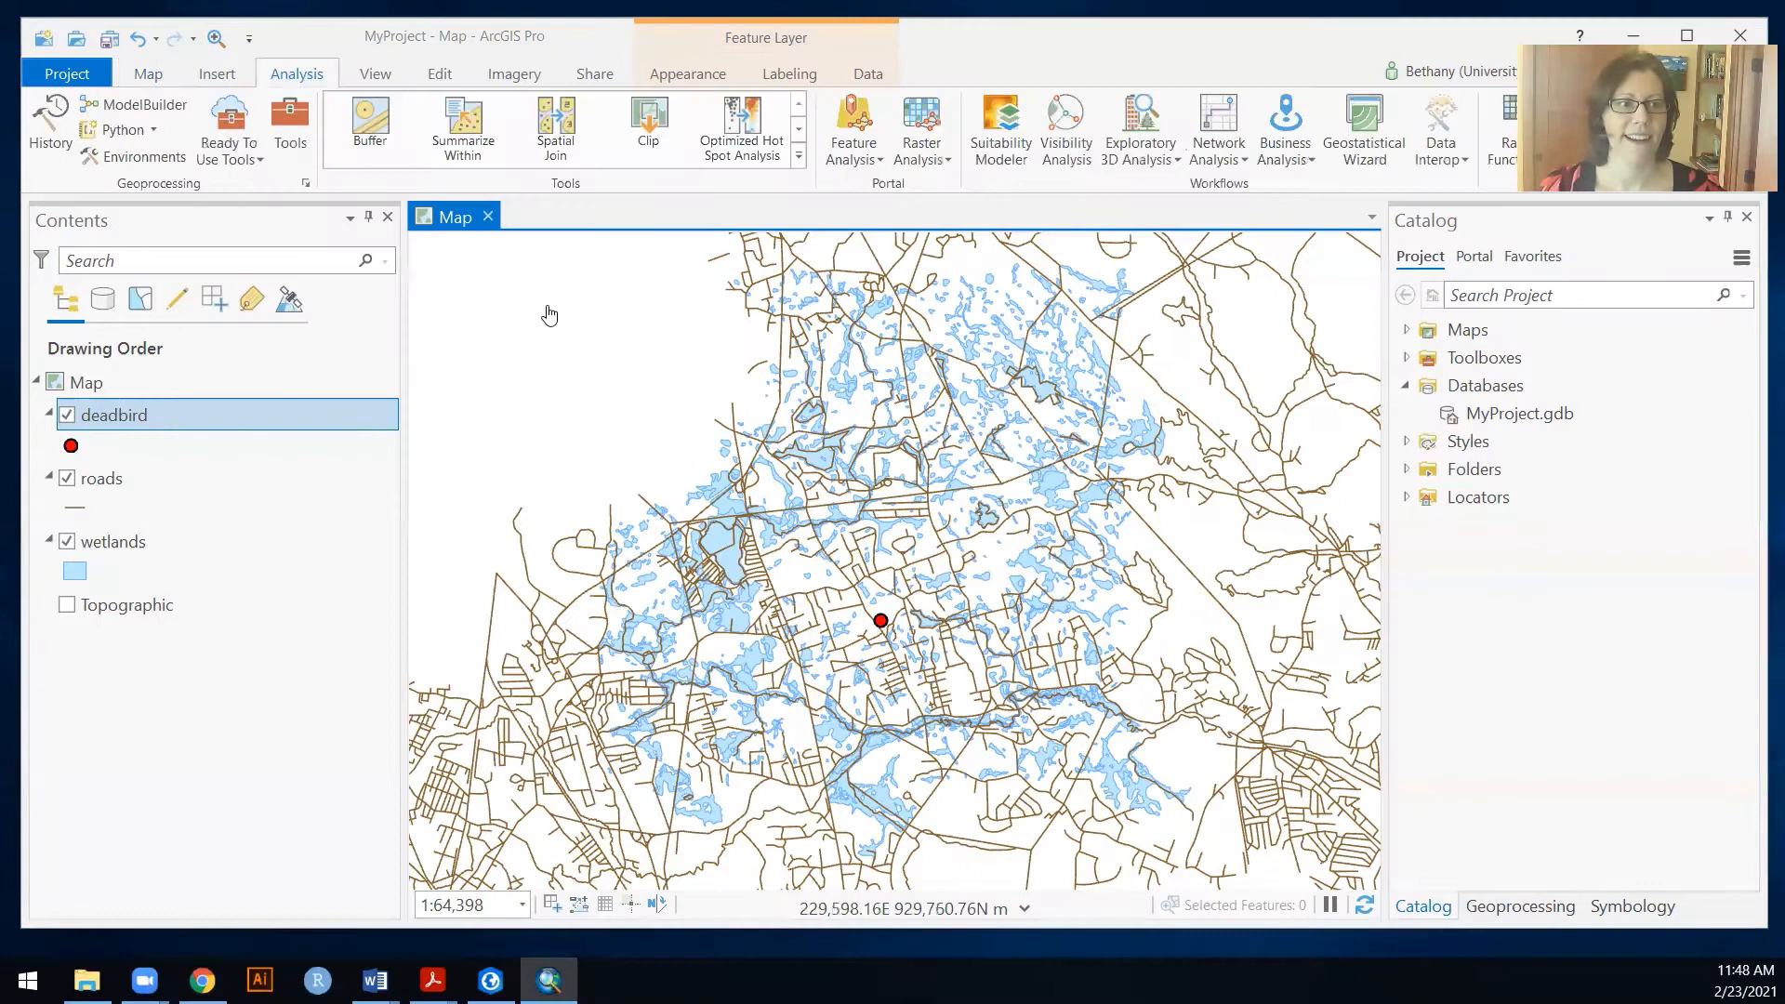
{"action": "left_click", "coordinate": [153, 104]}
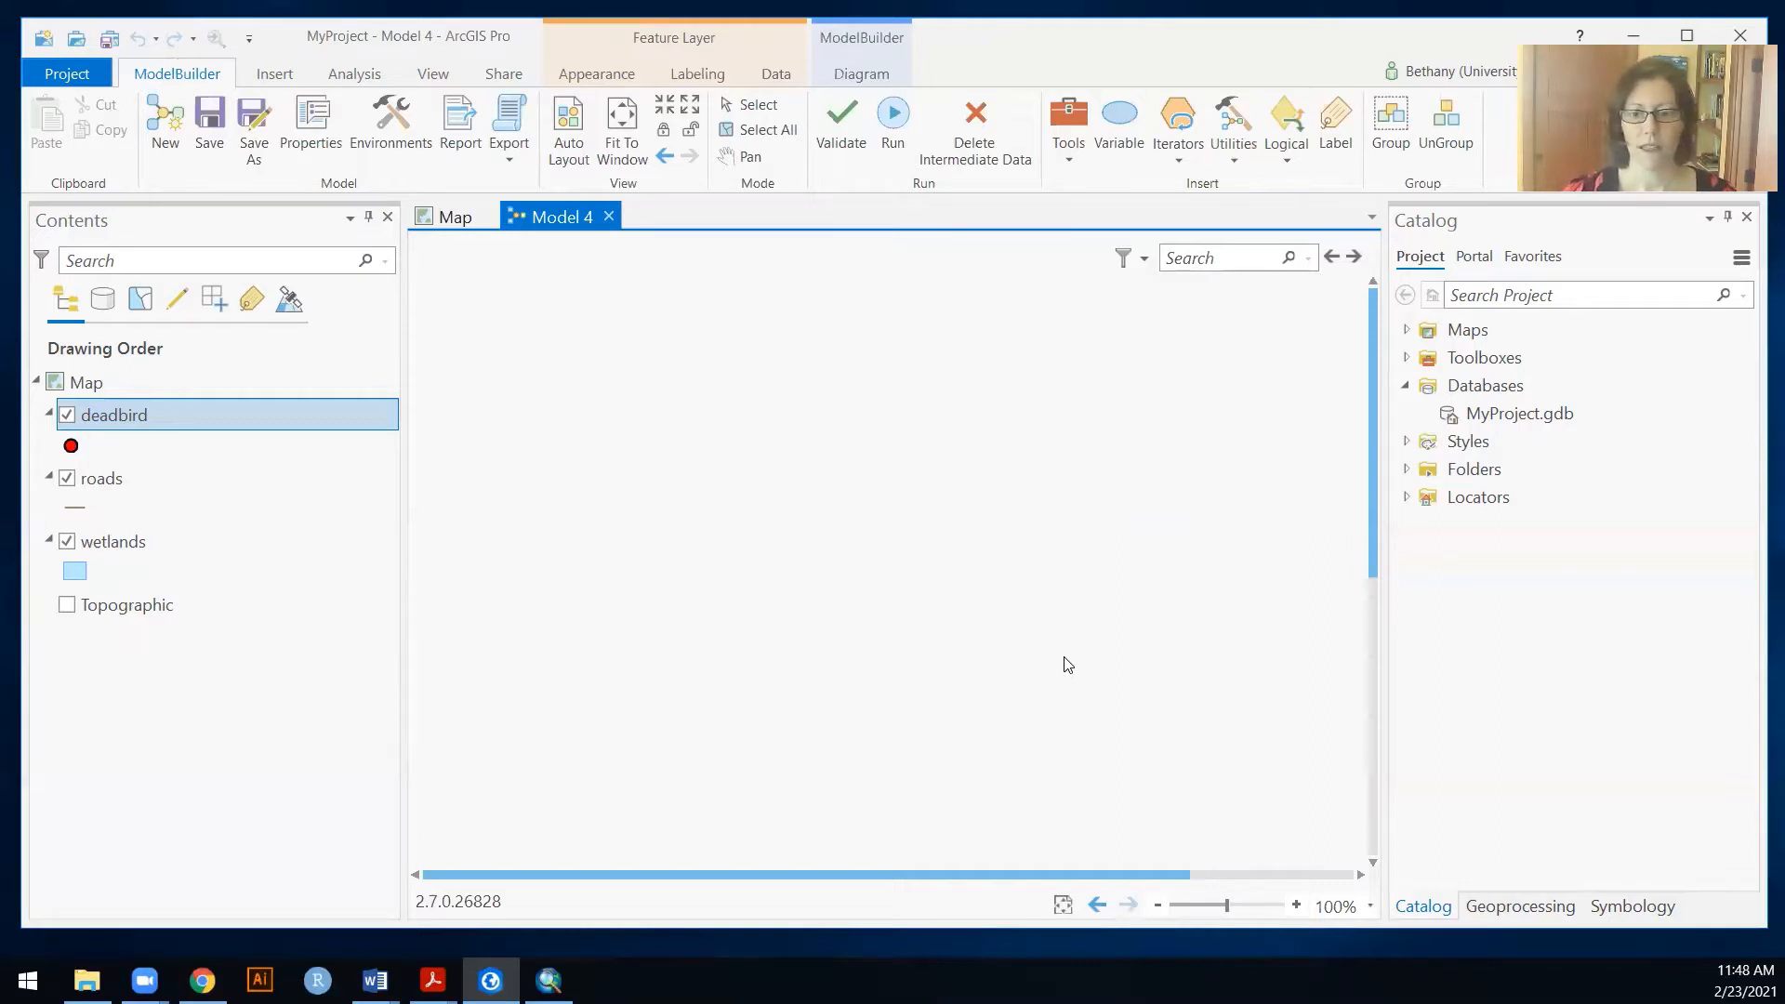
{"action": "left_click", "coordinate": [1528, 907]}
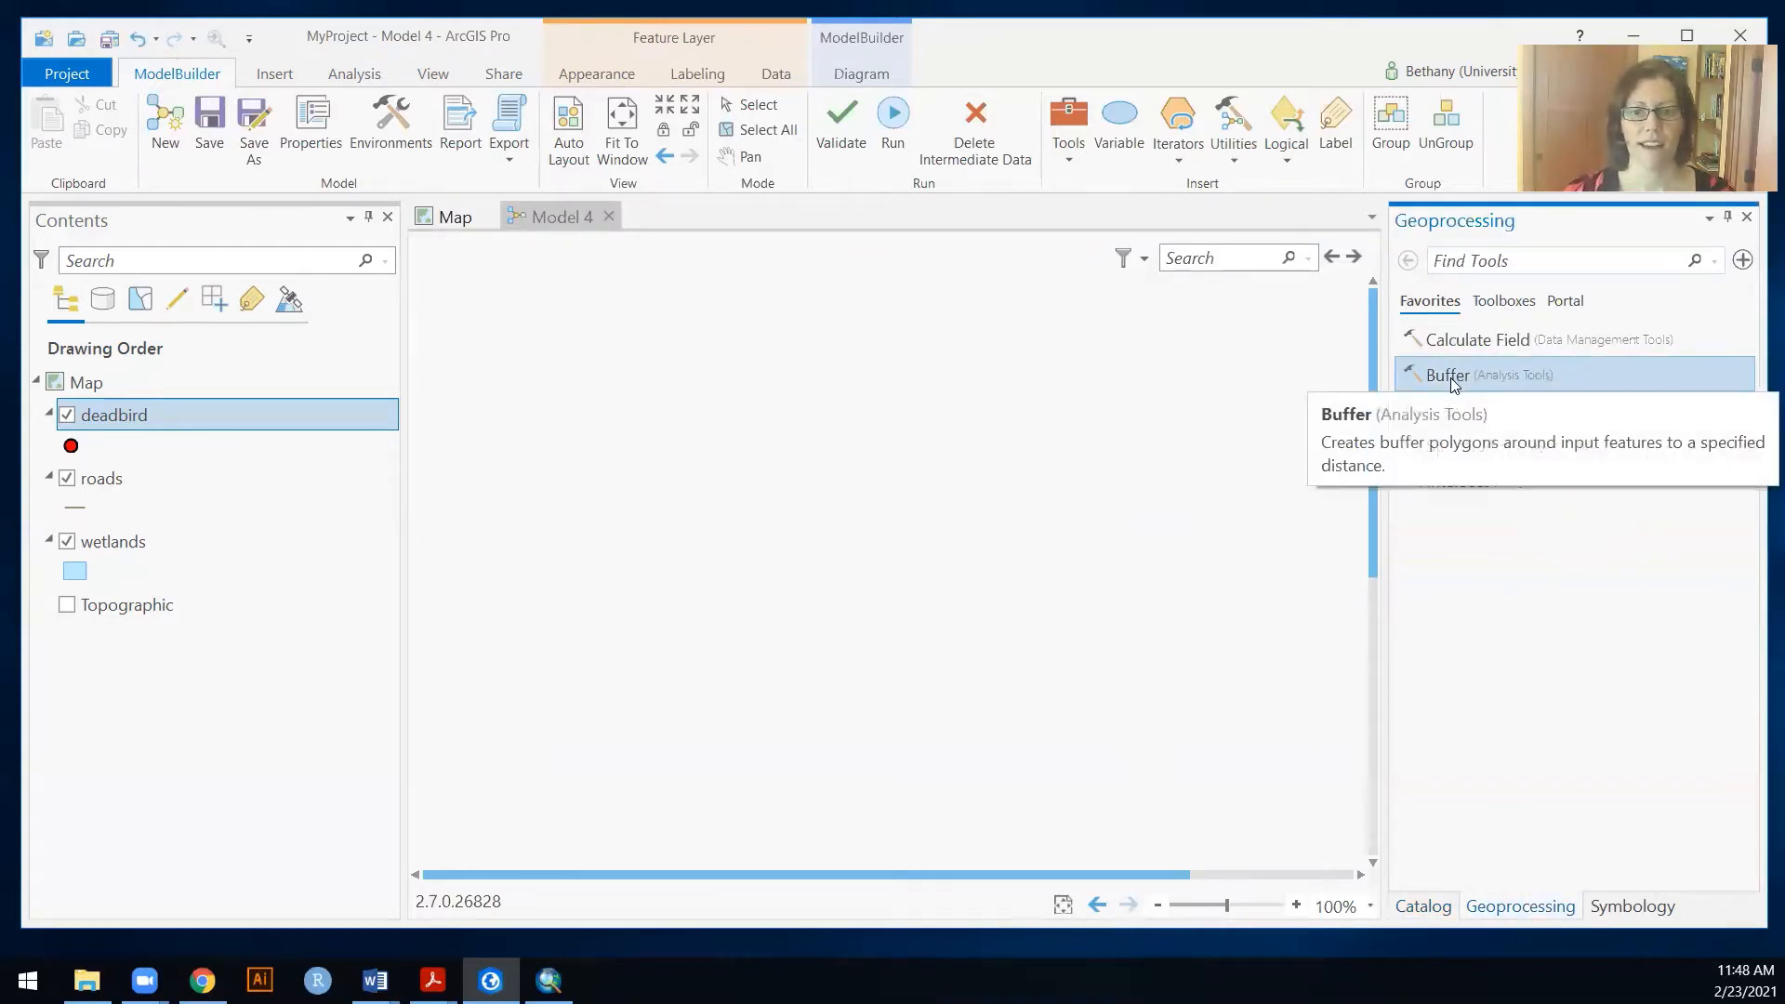
{"action": "left_click_drag", "start_coordinate": [1451, 378], "coordinate": [619, 449]}
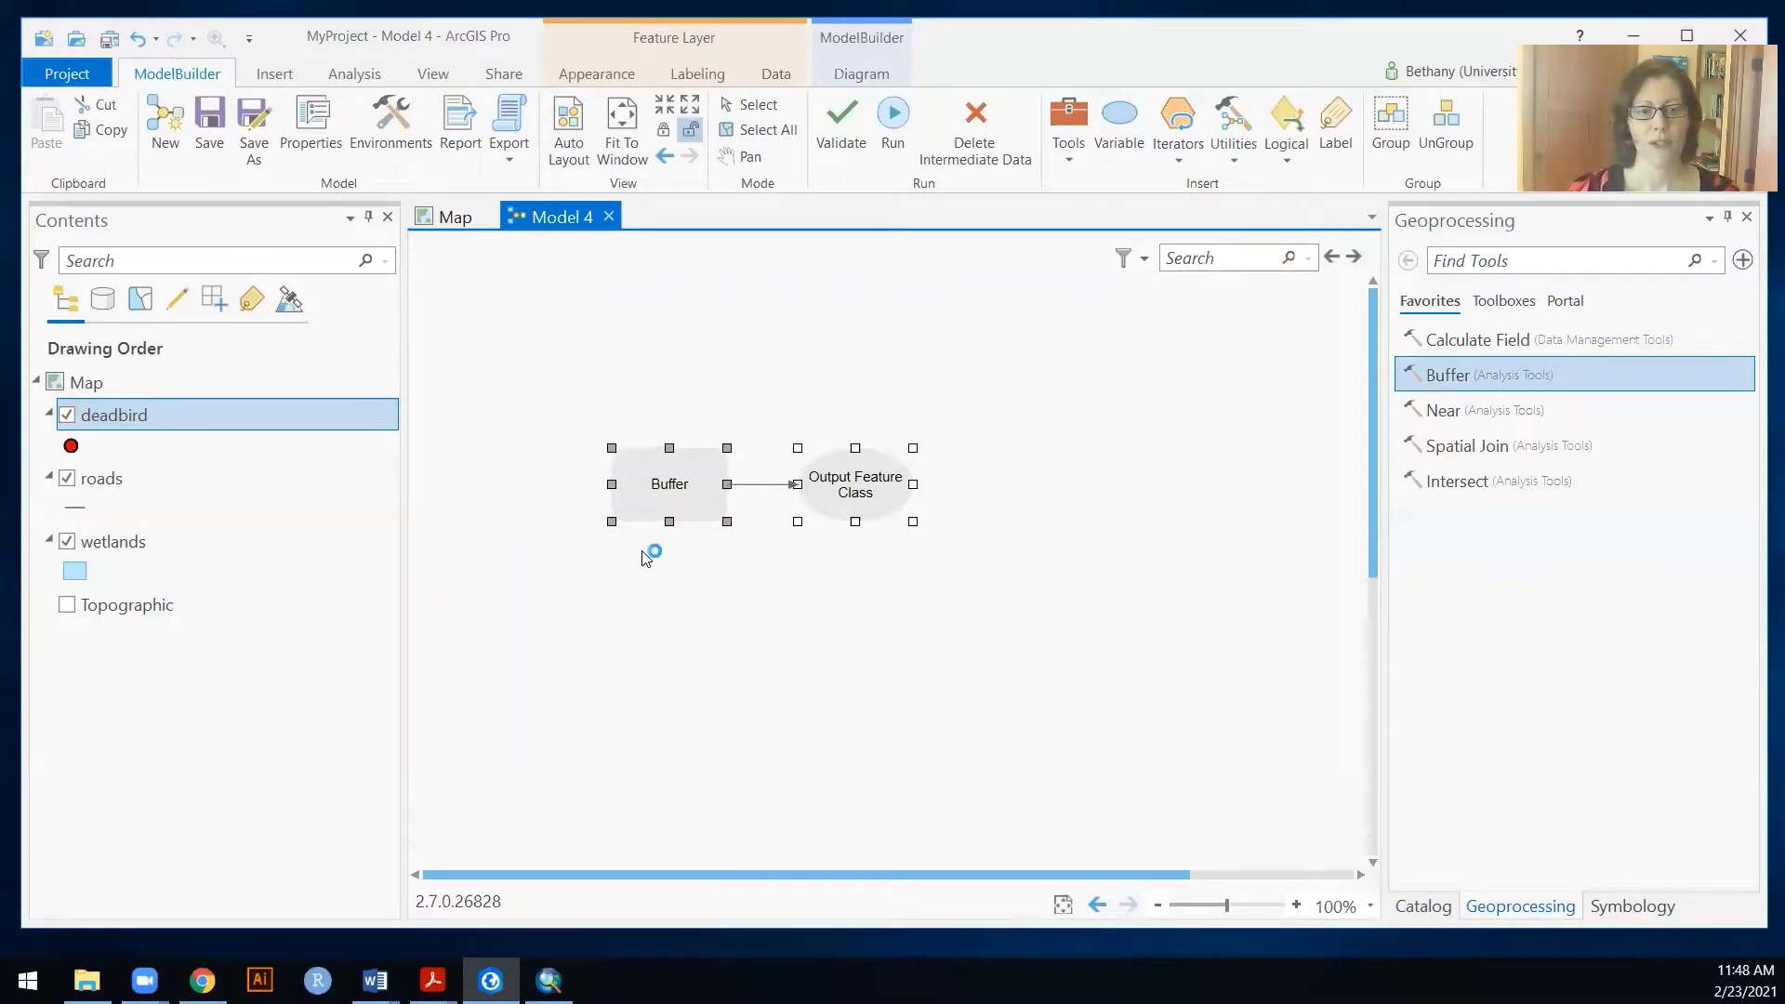
Step: Configure the Buffer tool with deadbird as the input features and a distance of 2 kilometers
{"action": "double_click", "coordinate": [665, 489]}
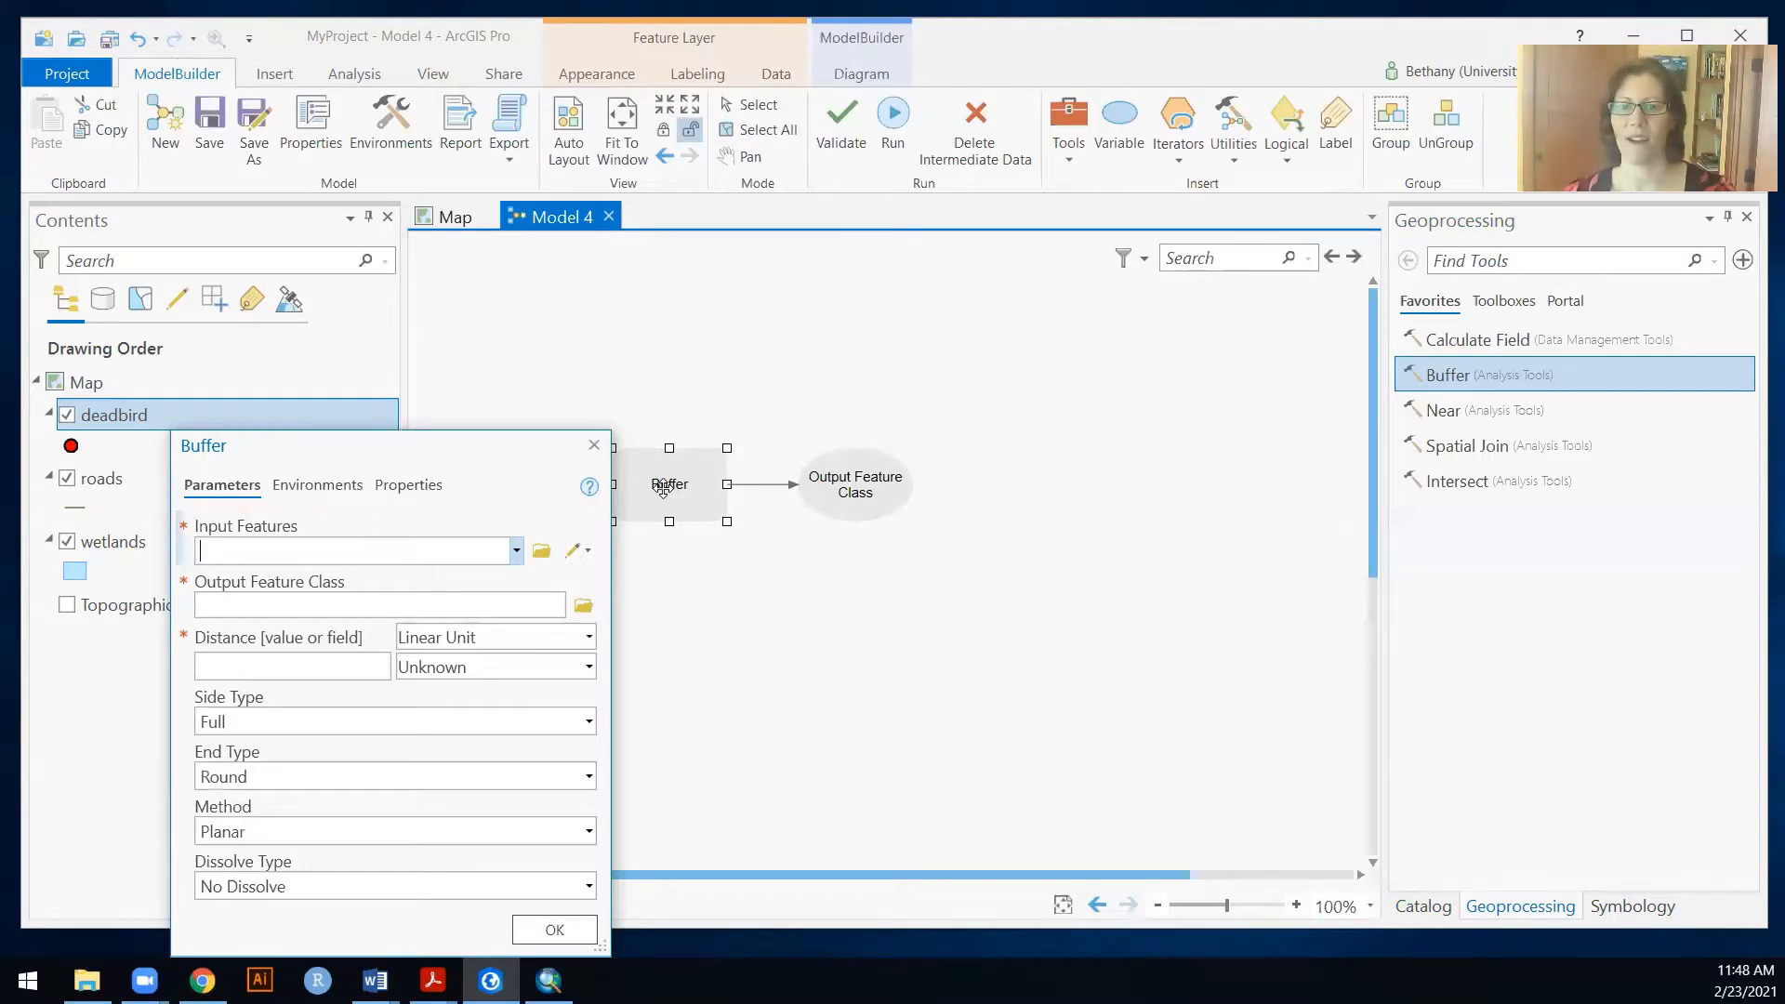
{"action": "left_click", "coordinate": [512, 551]}
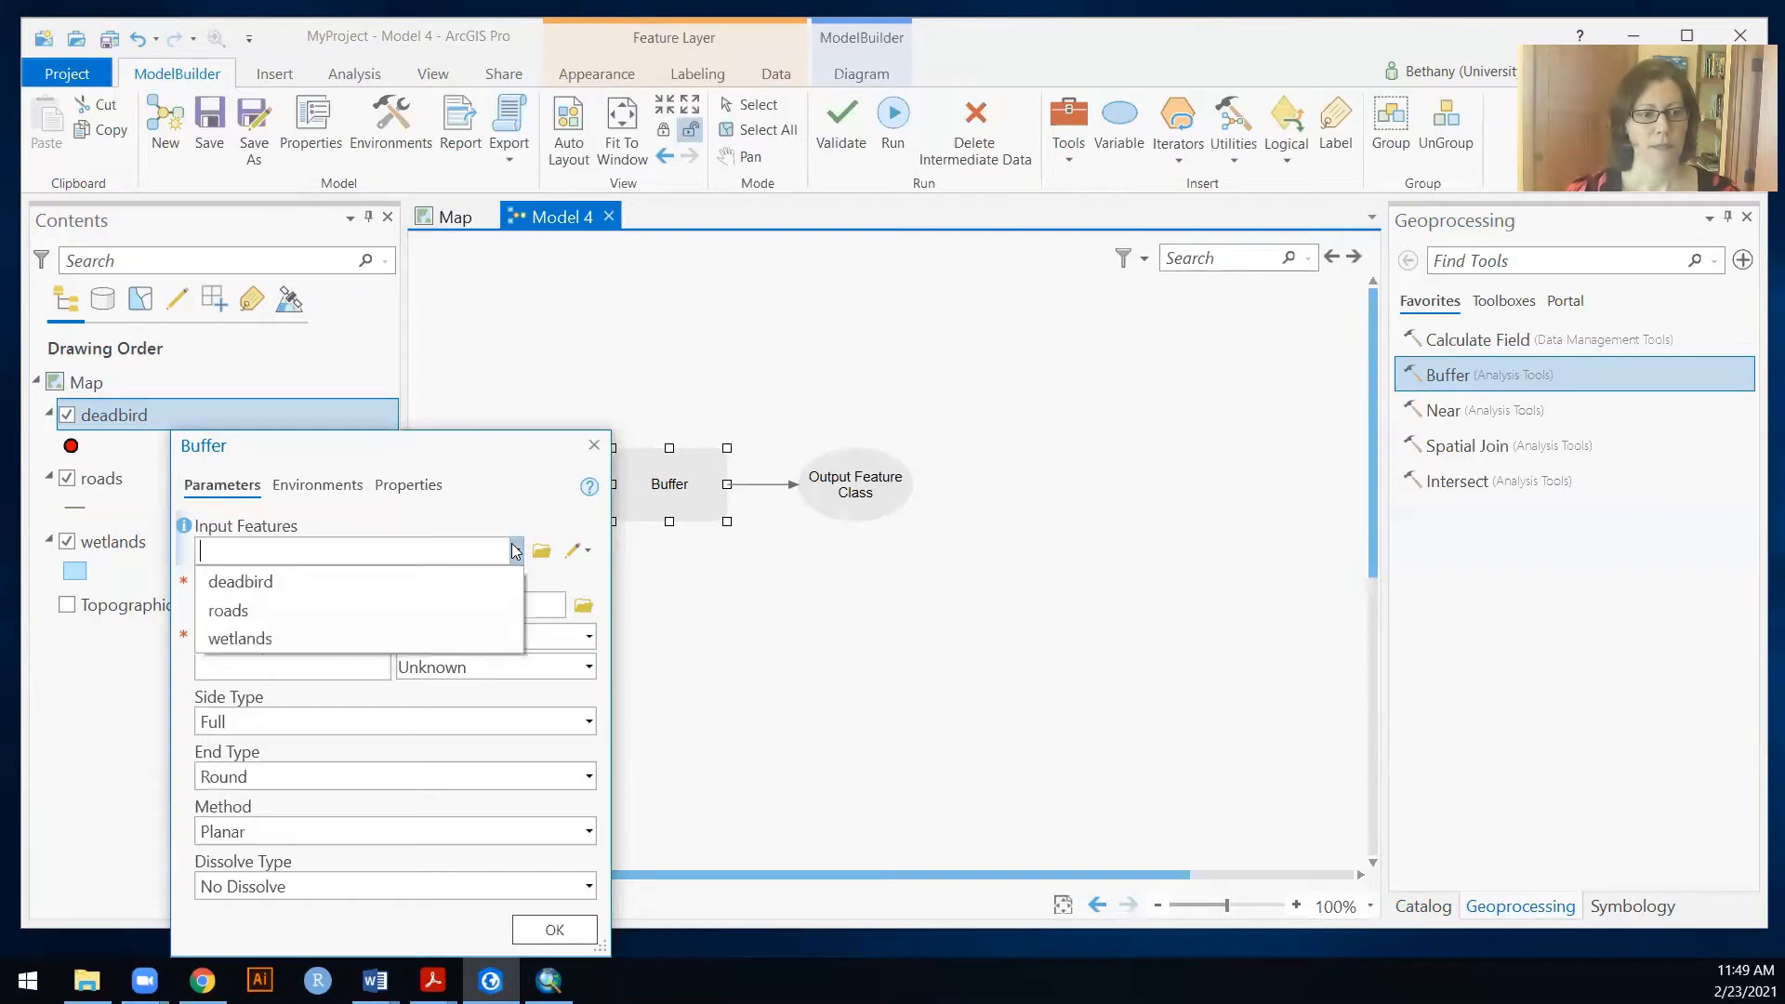
{"action": "left_click", "coordinate": [493, 578]}
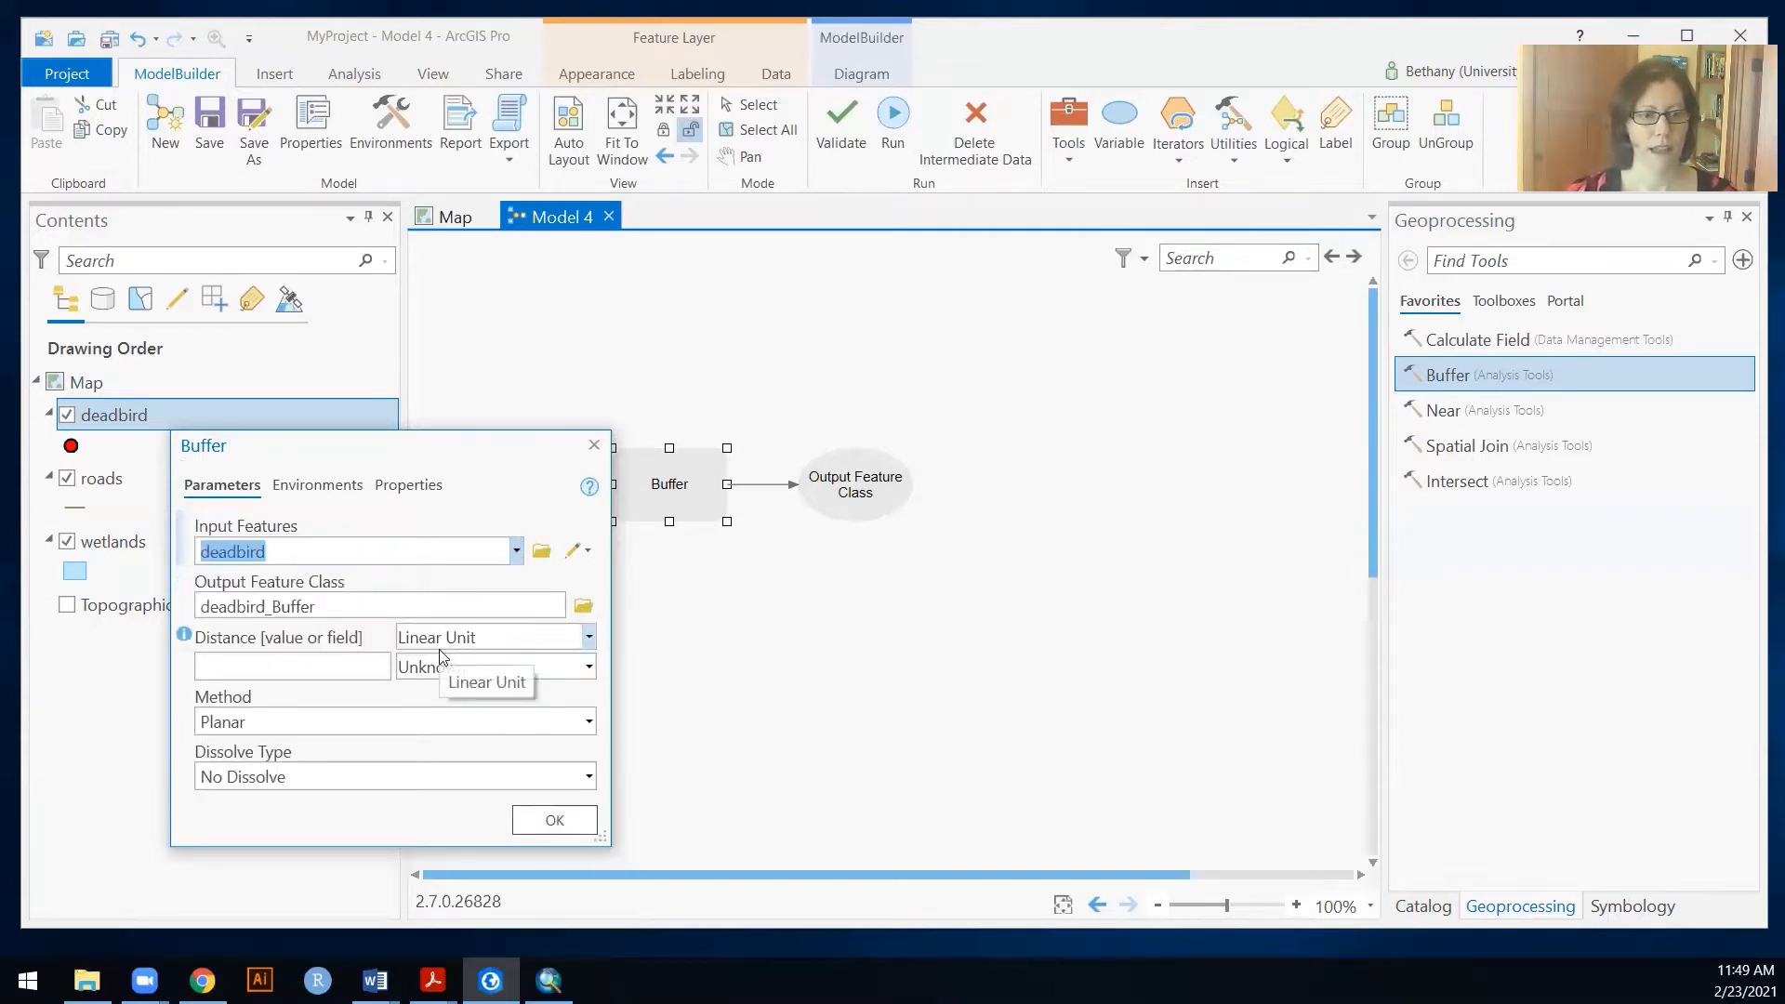
{"action": "left_click", "coordinate": [438, 673]}
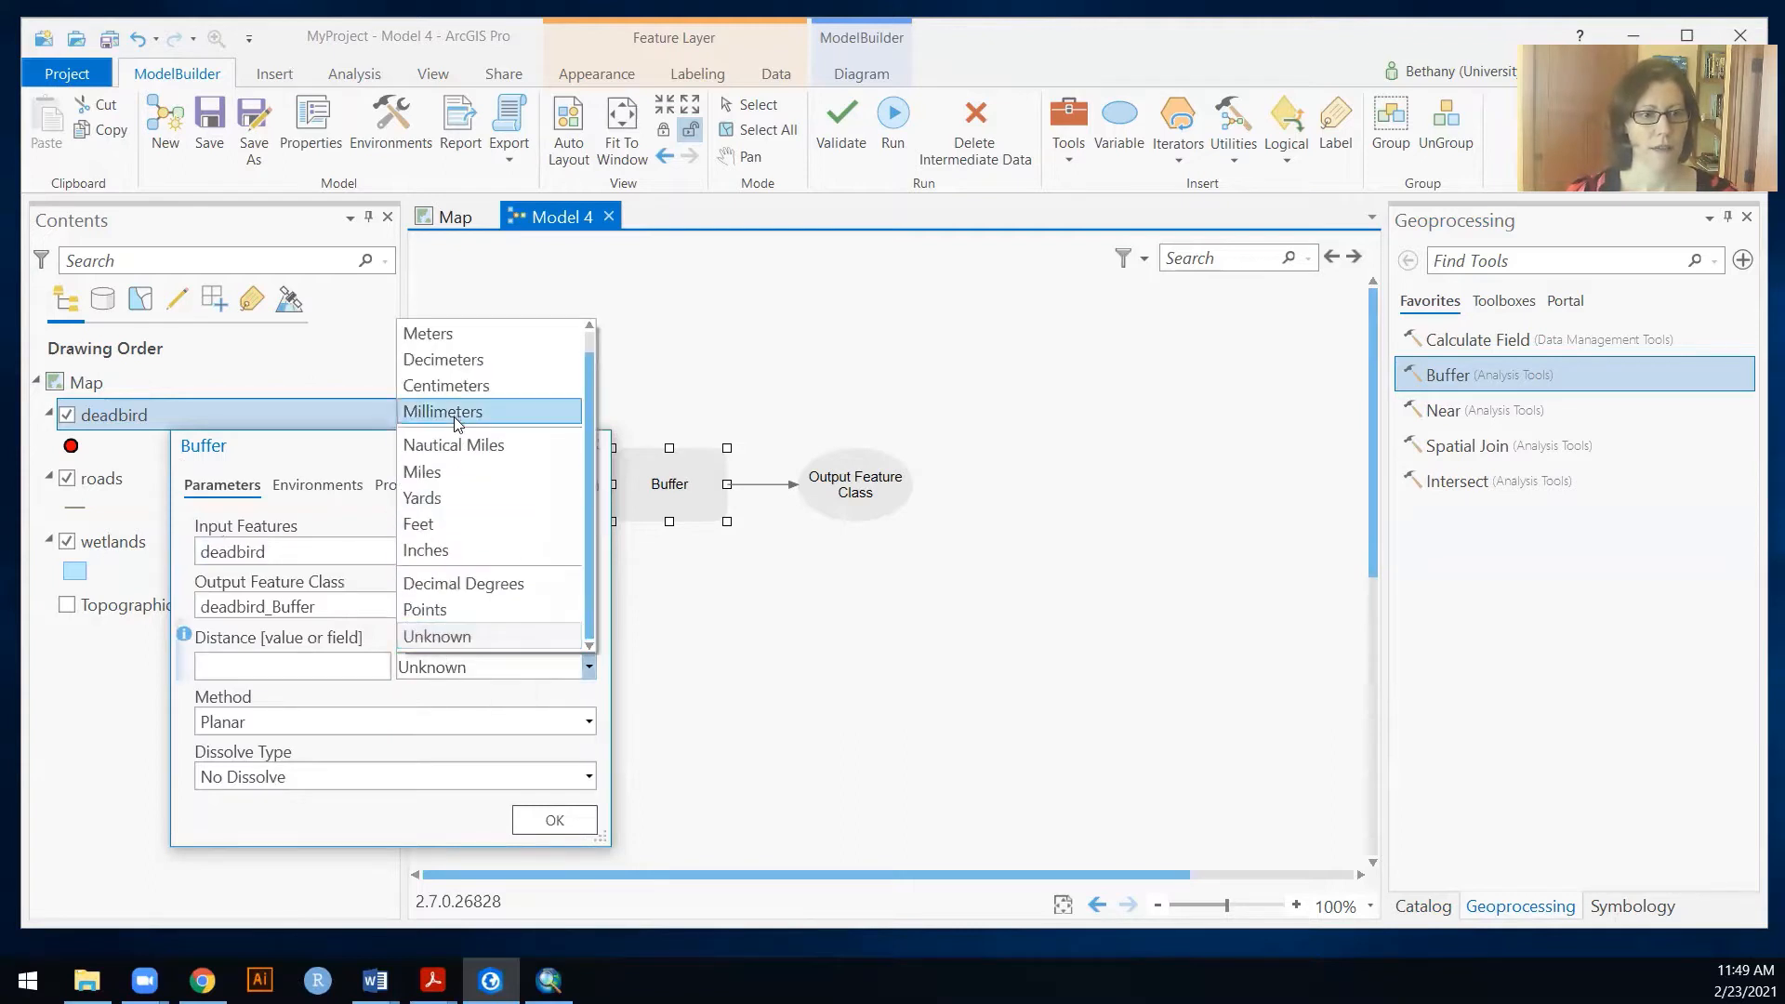
{"action": "scroll", "coordinate": [441, 458], "scroll_direction": "up", "scroll_amount": 1}
{"action": "left_click", "coordinate": [456, 332]}
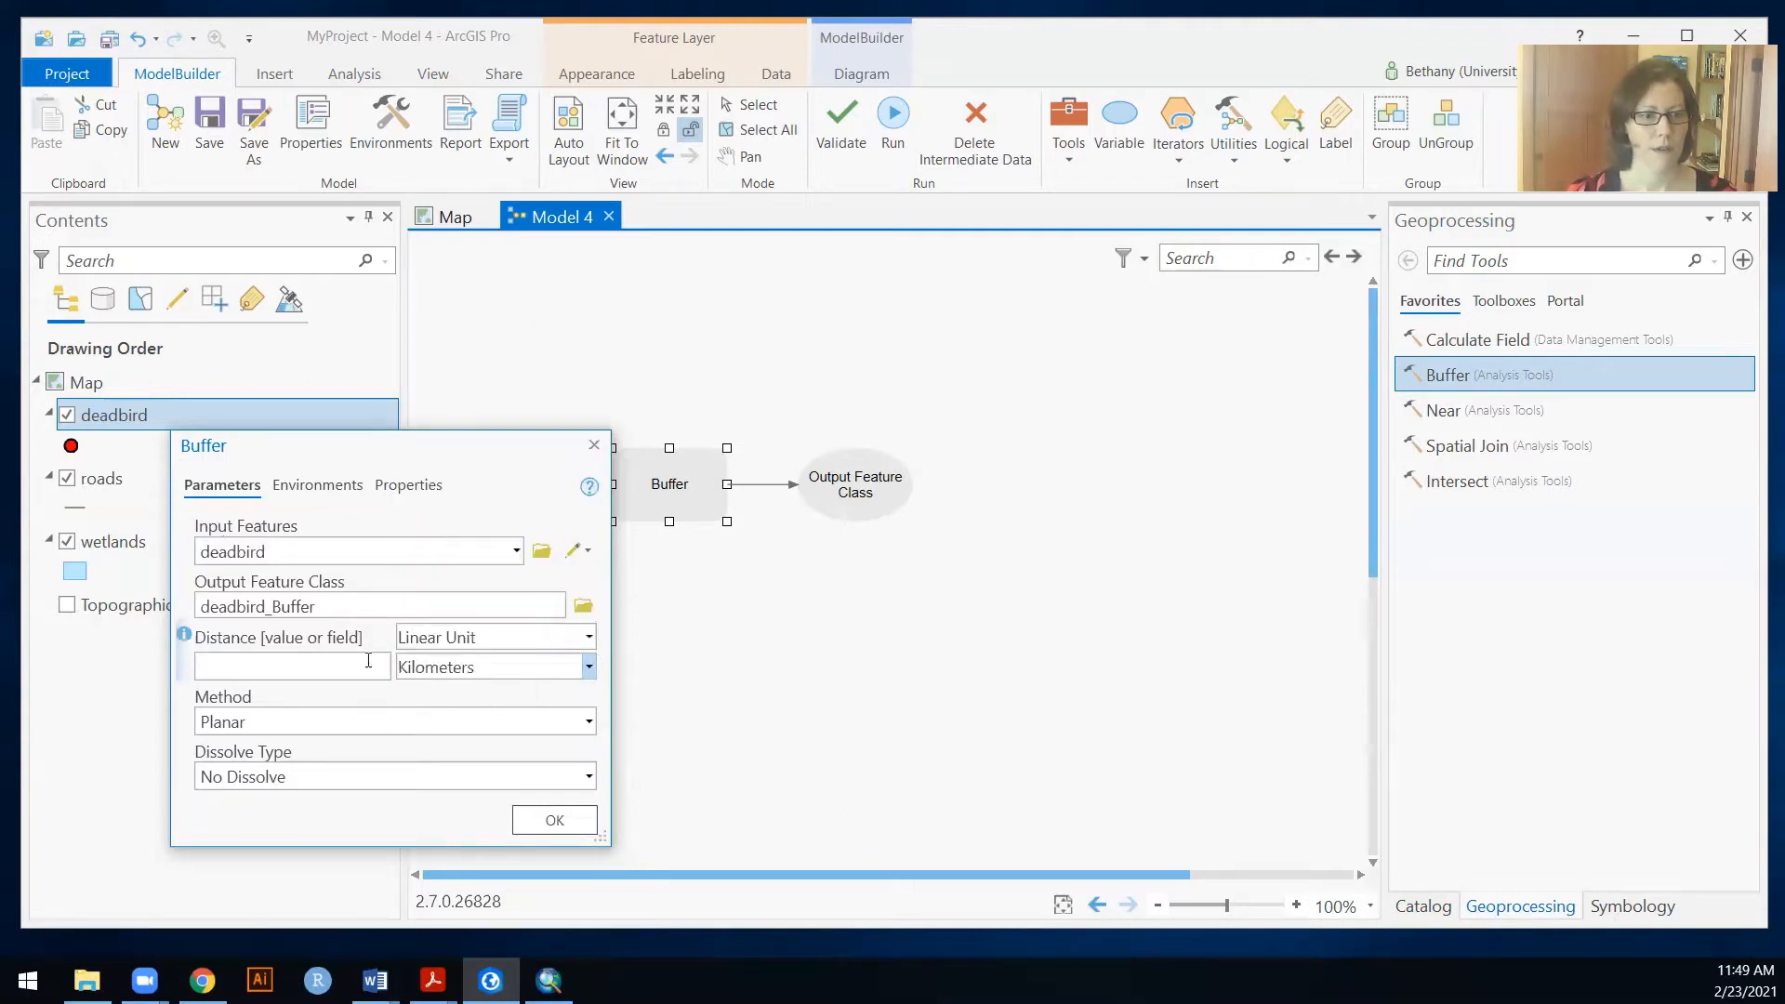
{"action": "left_click", "coordinate": [367, 666]}
{"action": "type", "text": "2"}
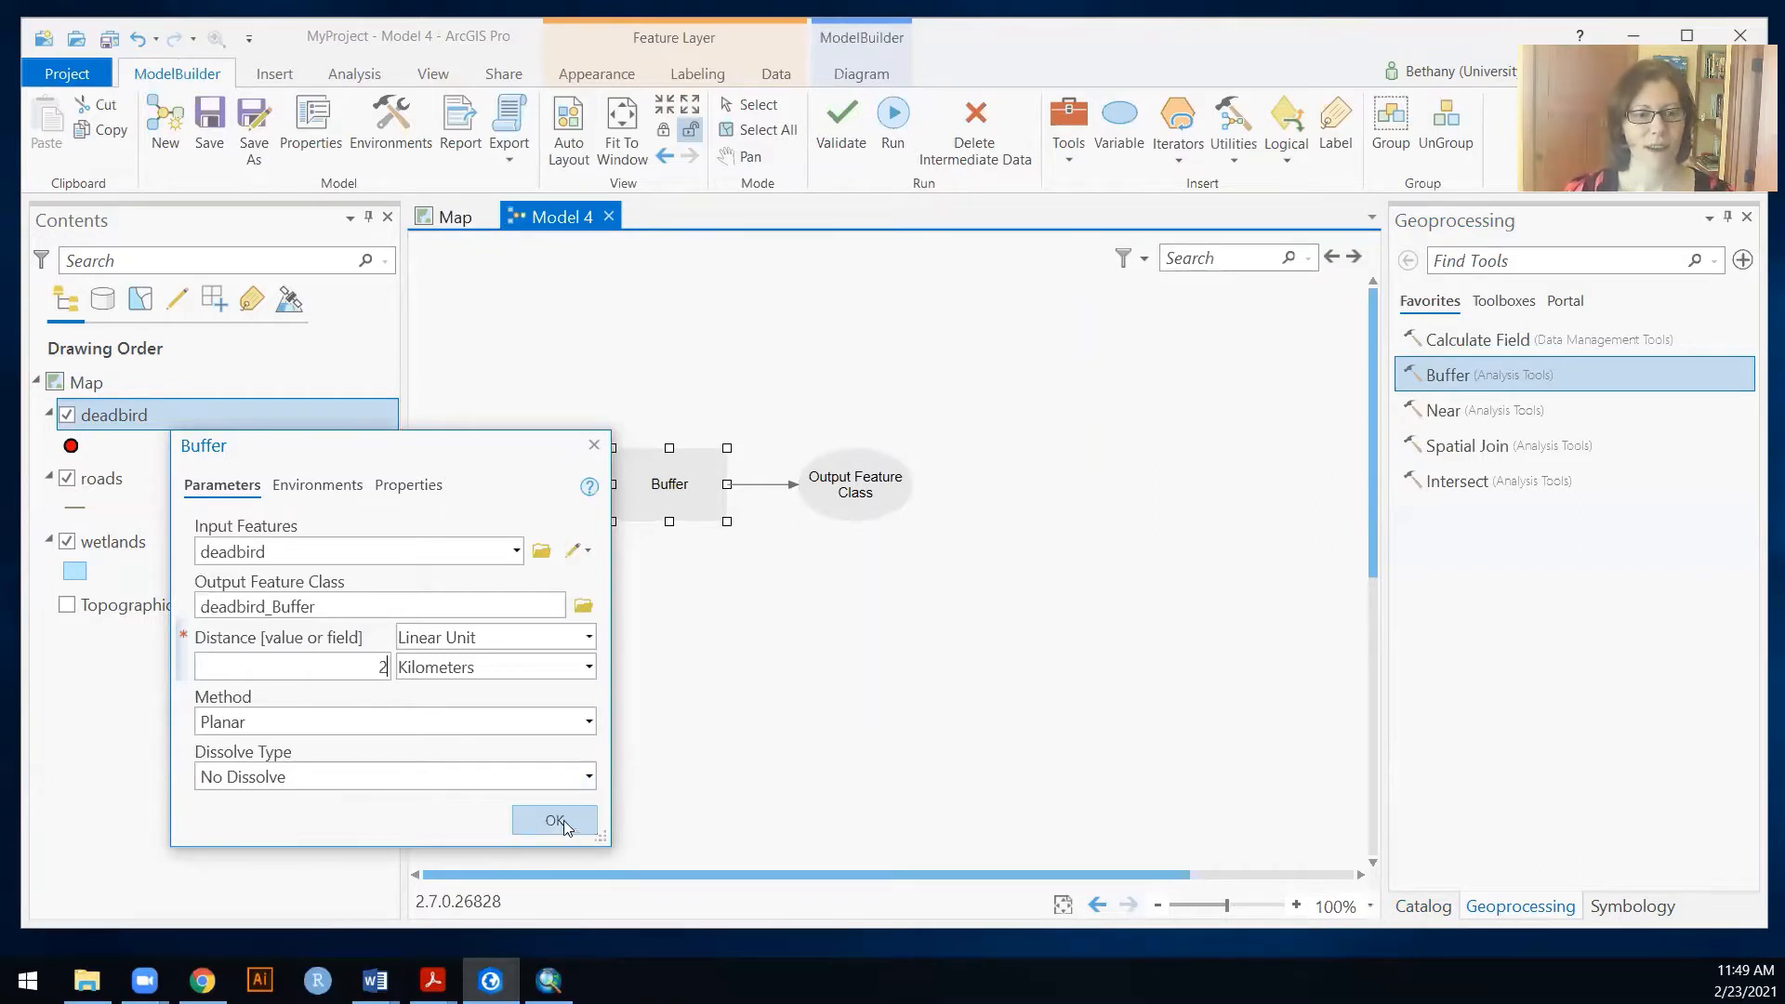
{"action": "left_click", "coordinate": [558, 822]}
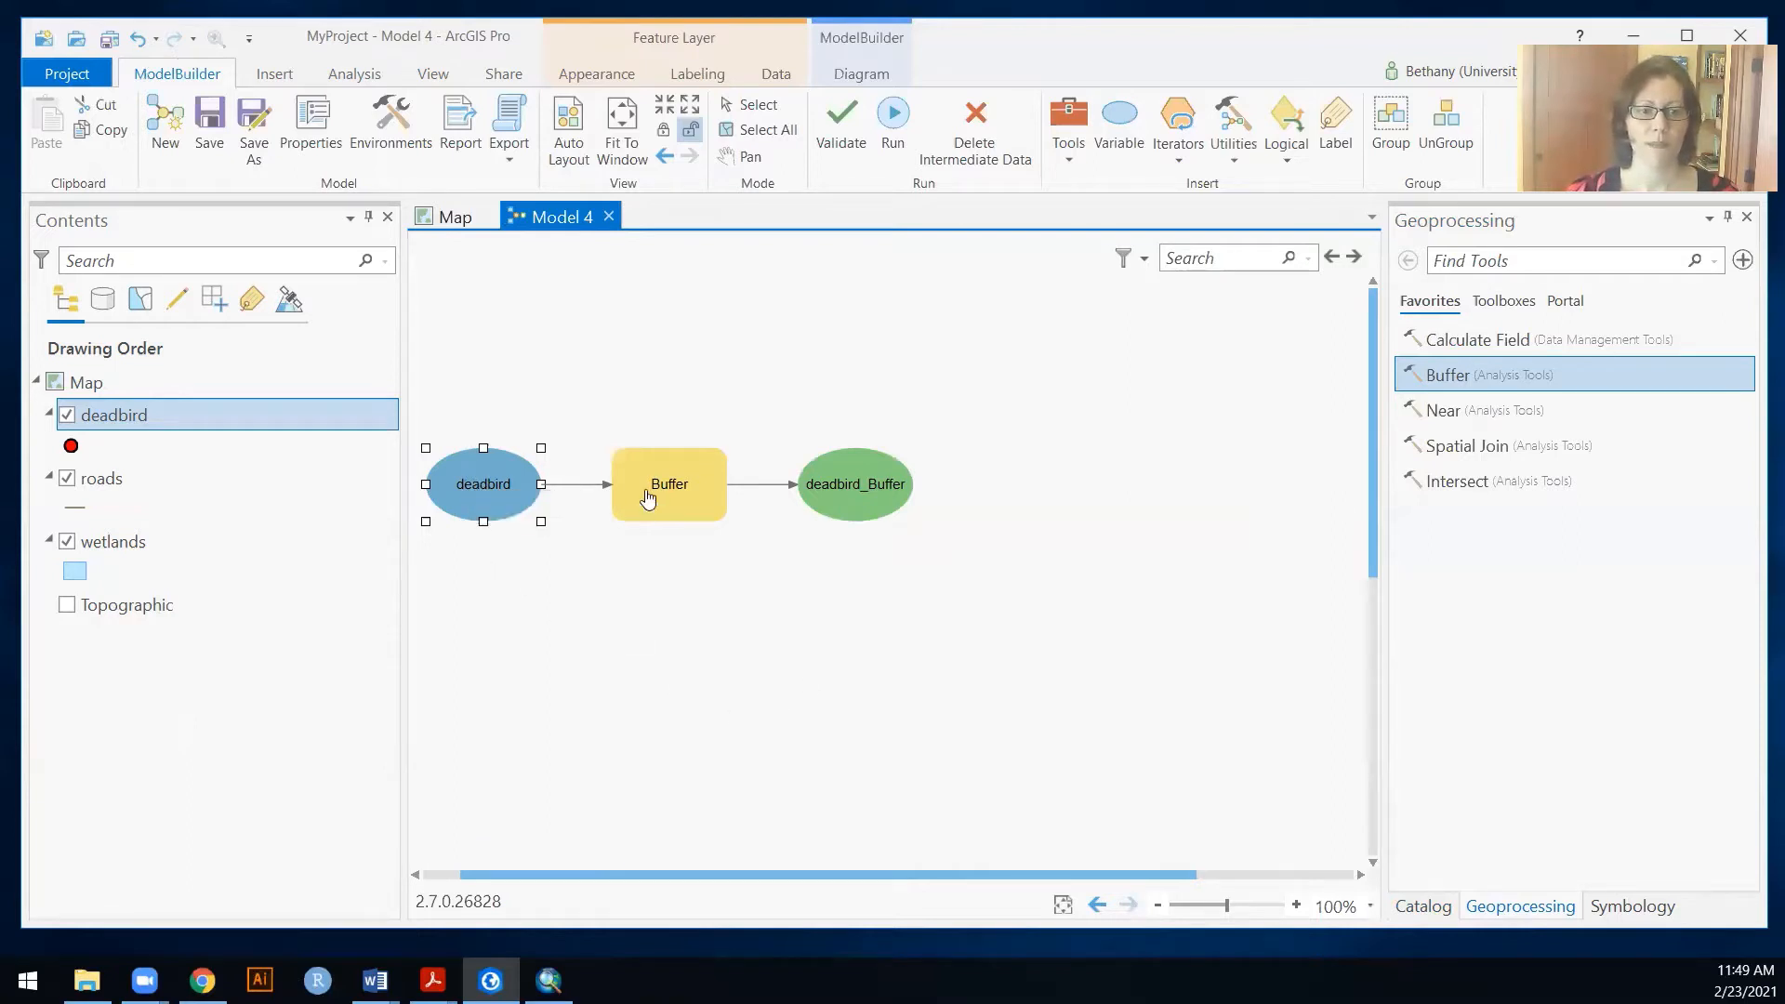
Step: Review the deadbird_Buffer output's value and the Buffer tool's parameters, including where the output feature class is saved
{"action": "double_click", "coordinate": [857, 497]}
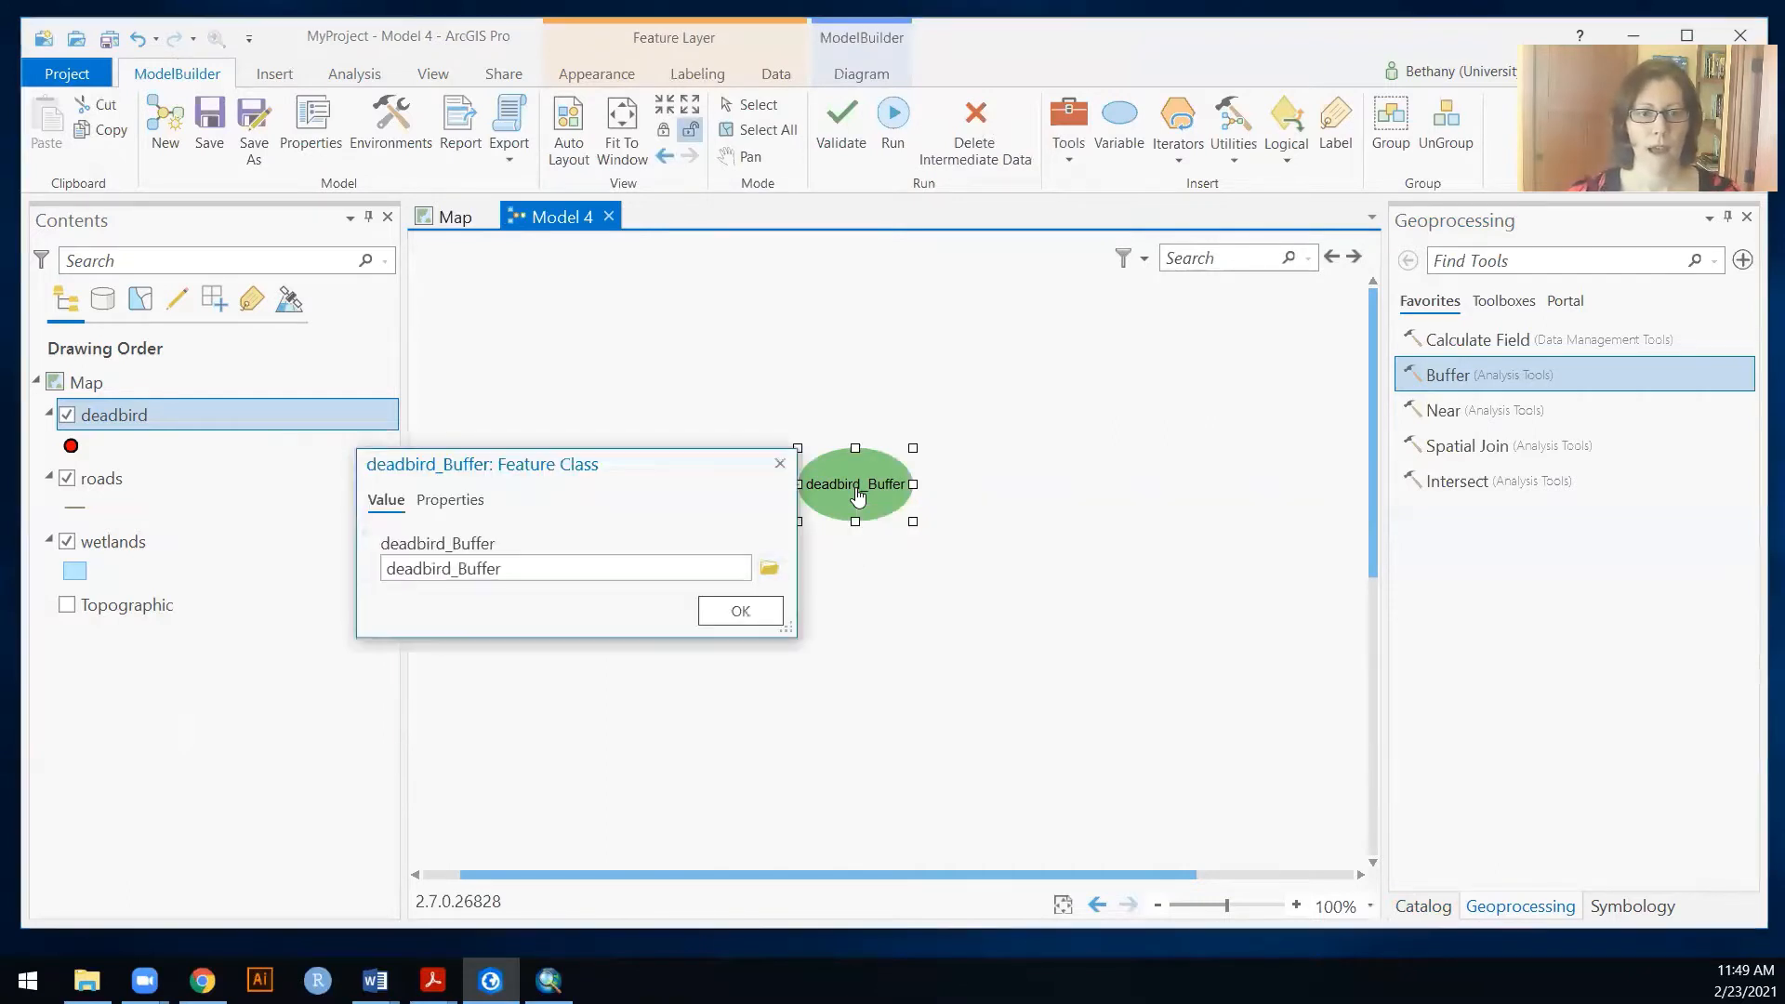
{"action": "left_click", "coordinate": [780, 463]}
{"action": "double_click", "coordinate": [663, 486]}
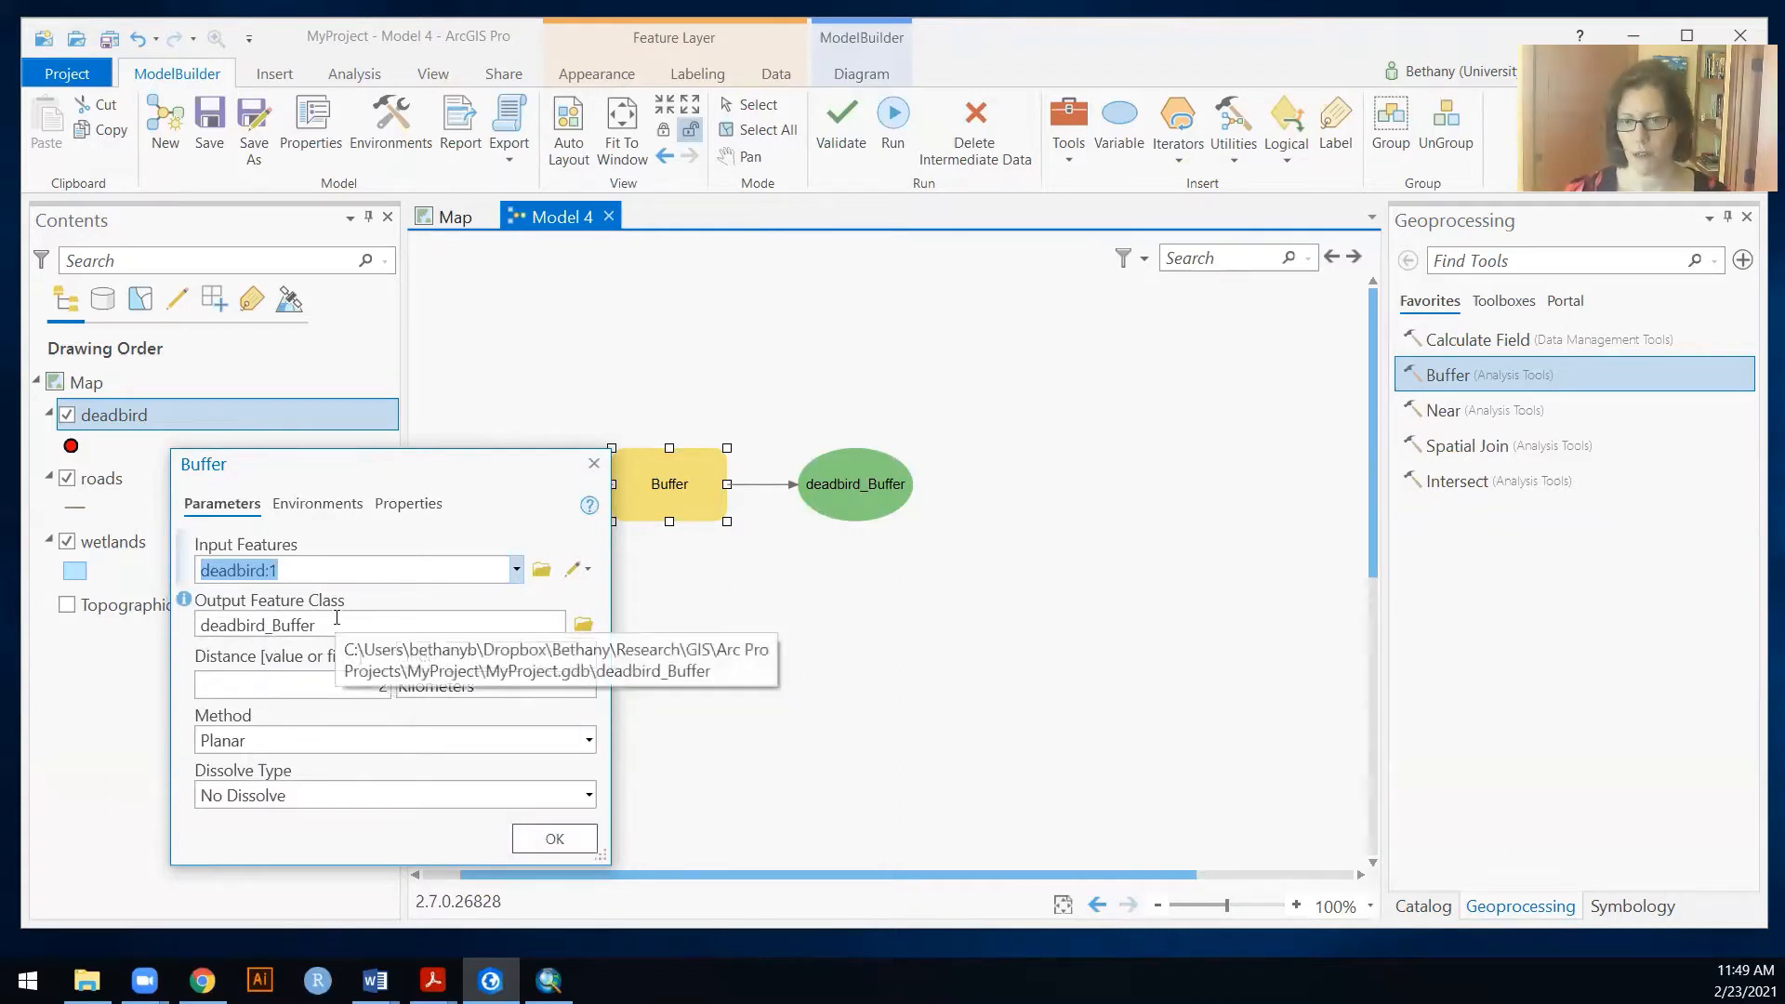
{"action": "left_click", "coordinate": [582, 835]}
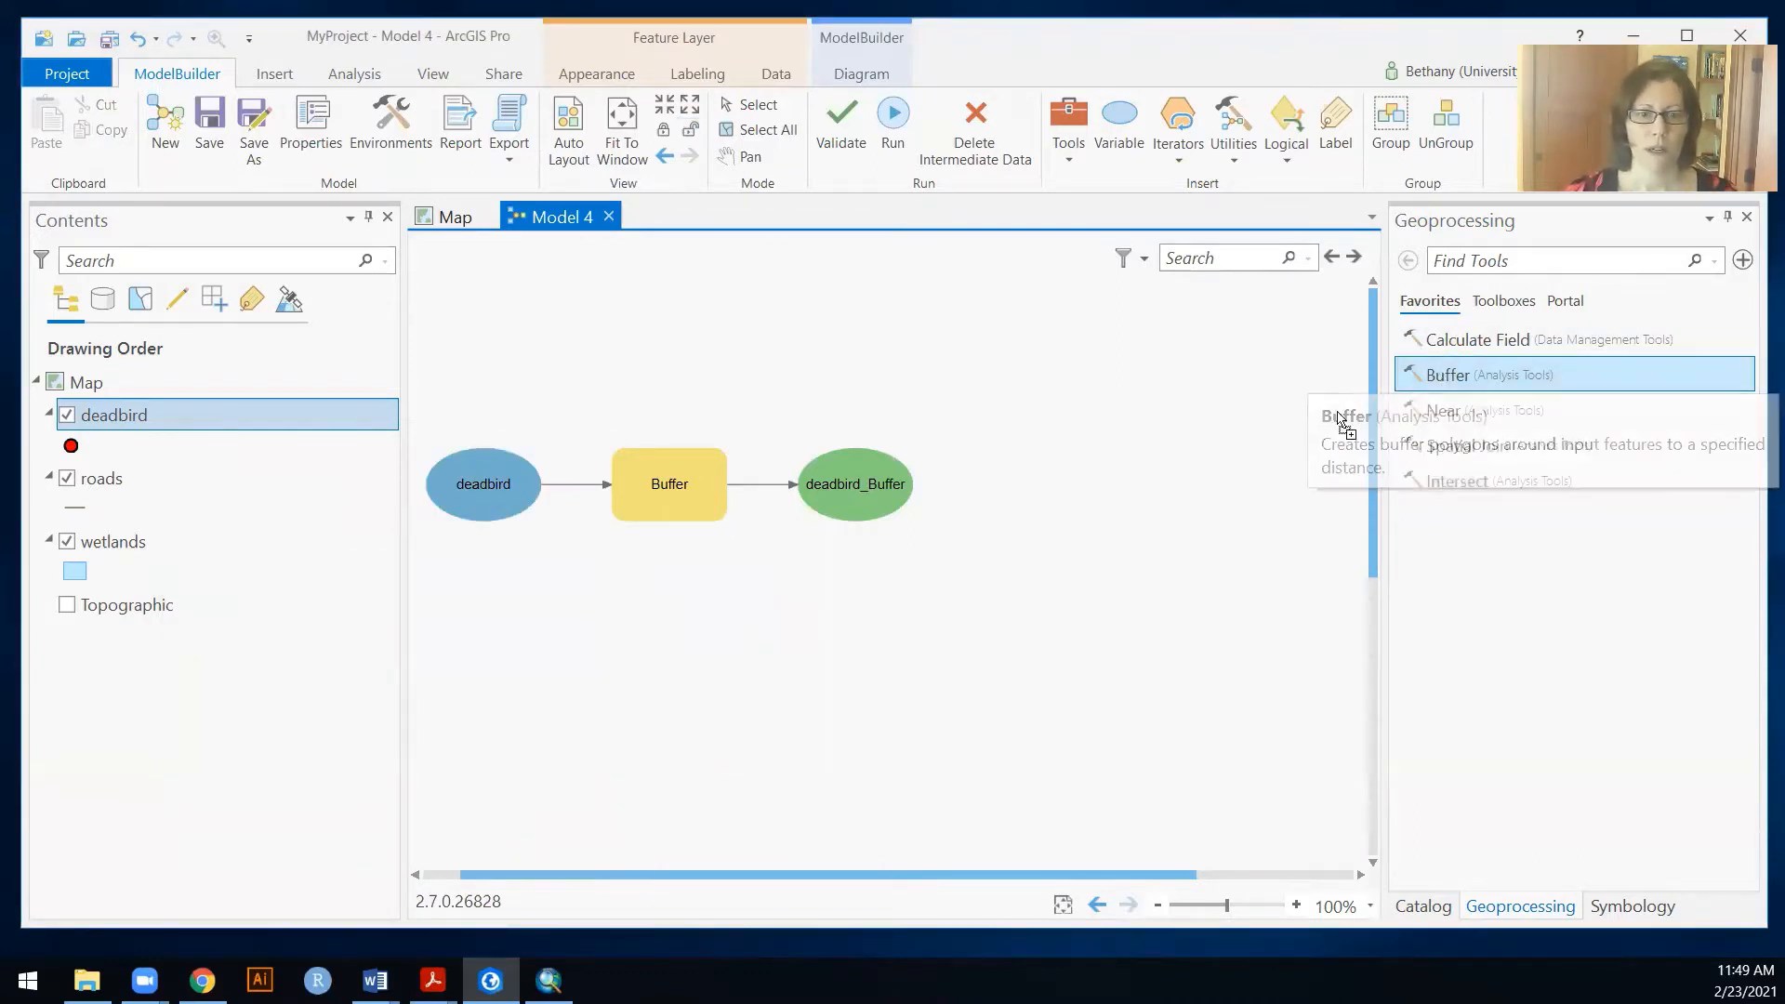
Step: Add a second Buffer tool below the first, with roads as input features and a distance of 50 meters
{"action": "left_click_drag", "start_coordinate": [1443, 377], "coordinate": [666, 614]}
{"action": "double_click", "coordinate": [733, 660]}
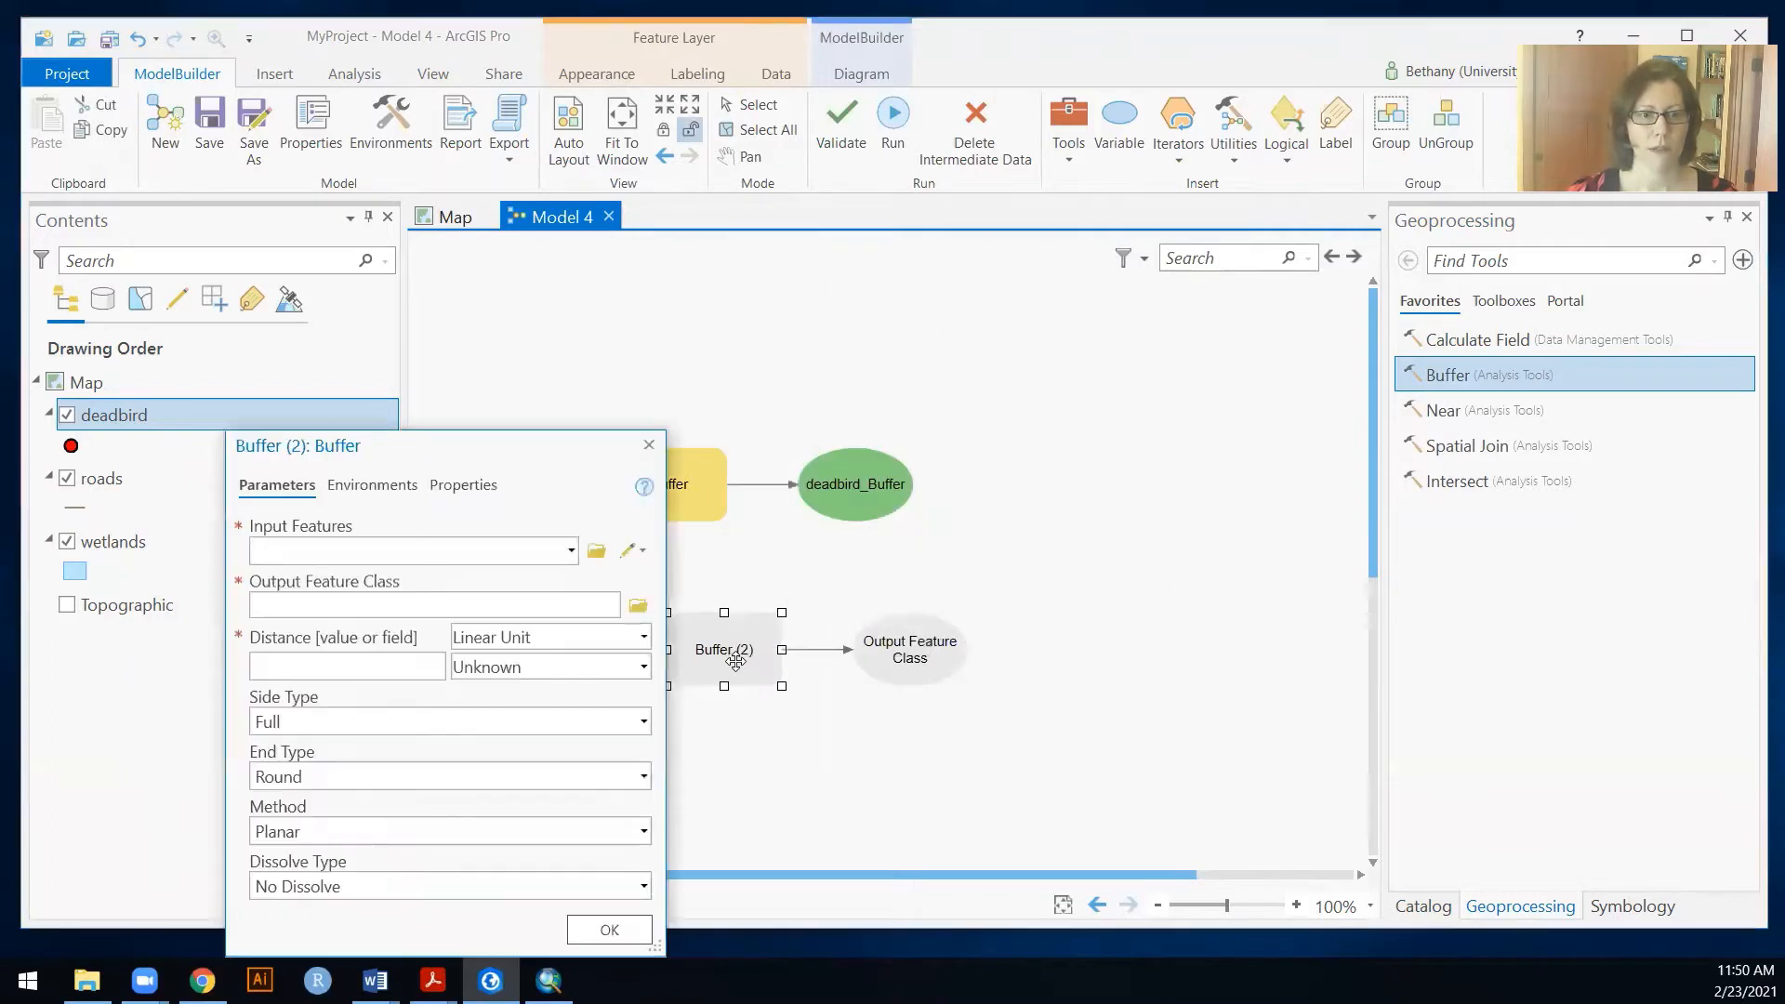
{"action": "left_click", "coordinate": [571, 552]}
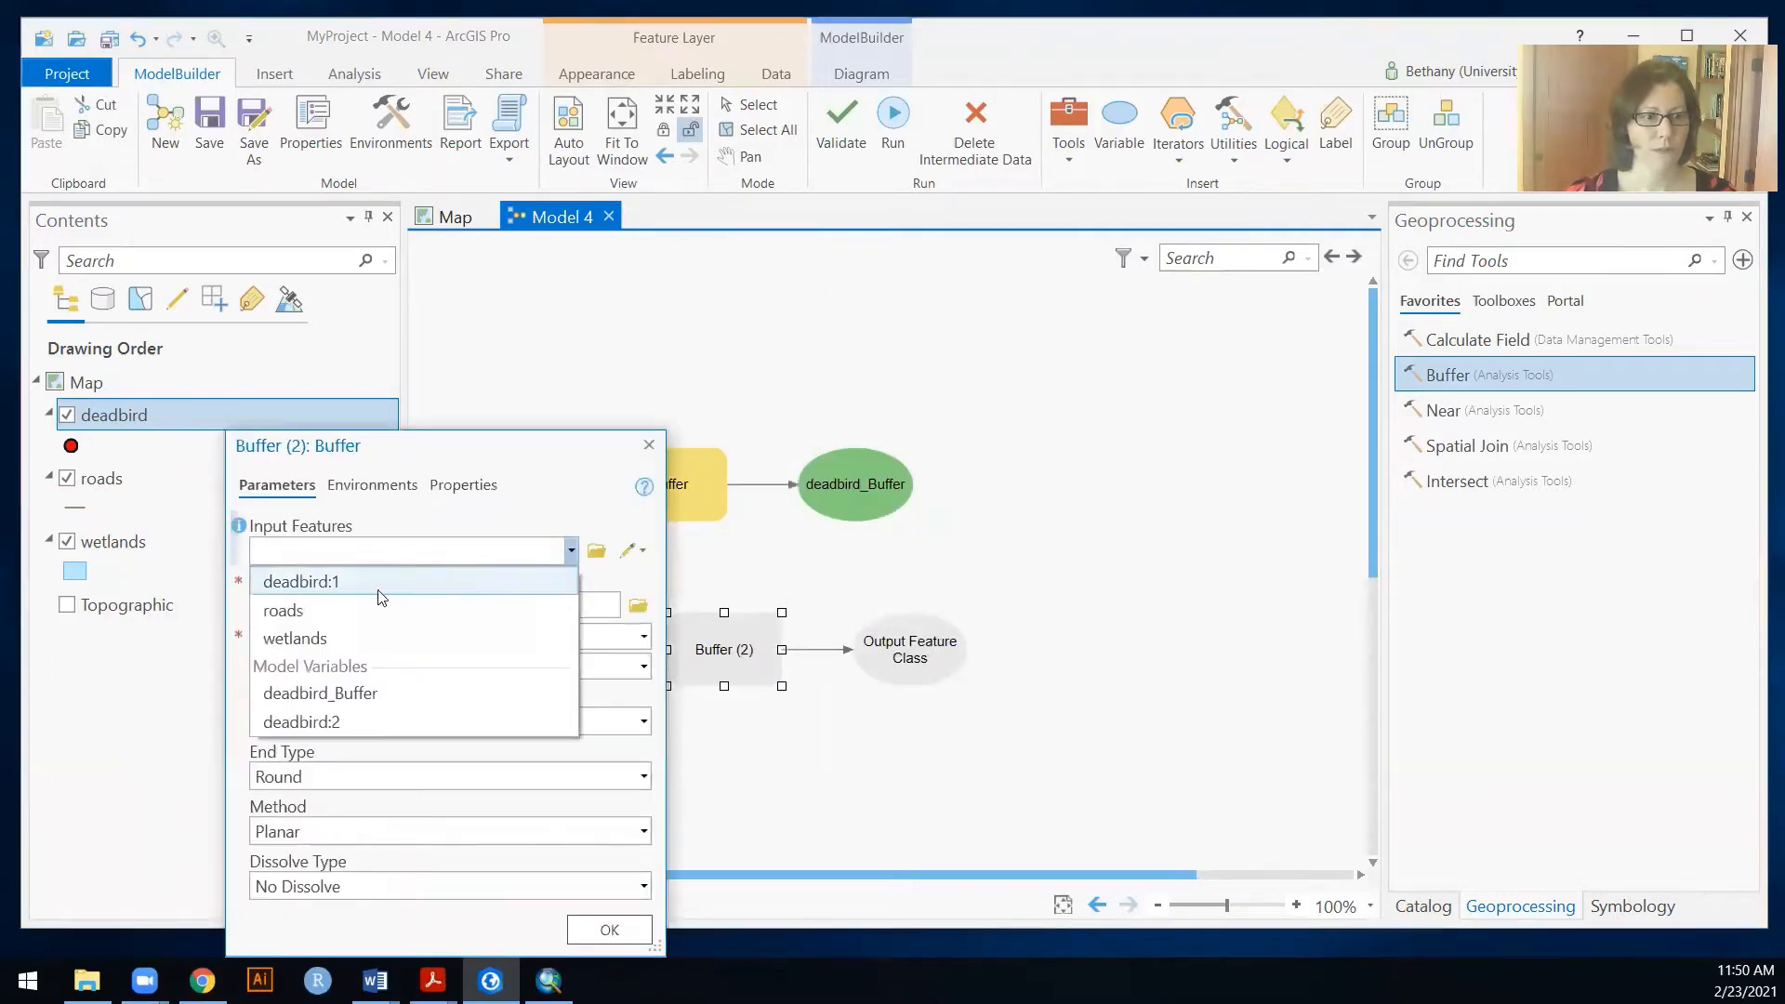
{"action": "left_click", "coordinate": [341, 614]}
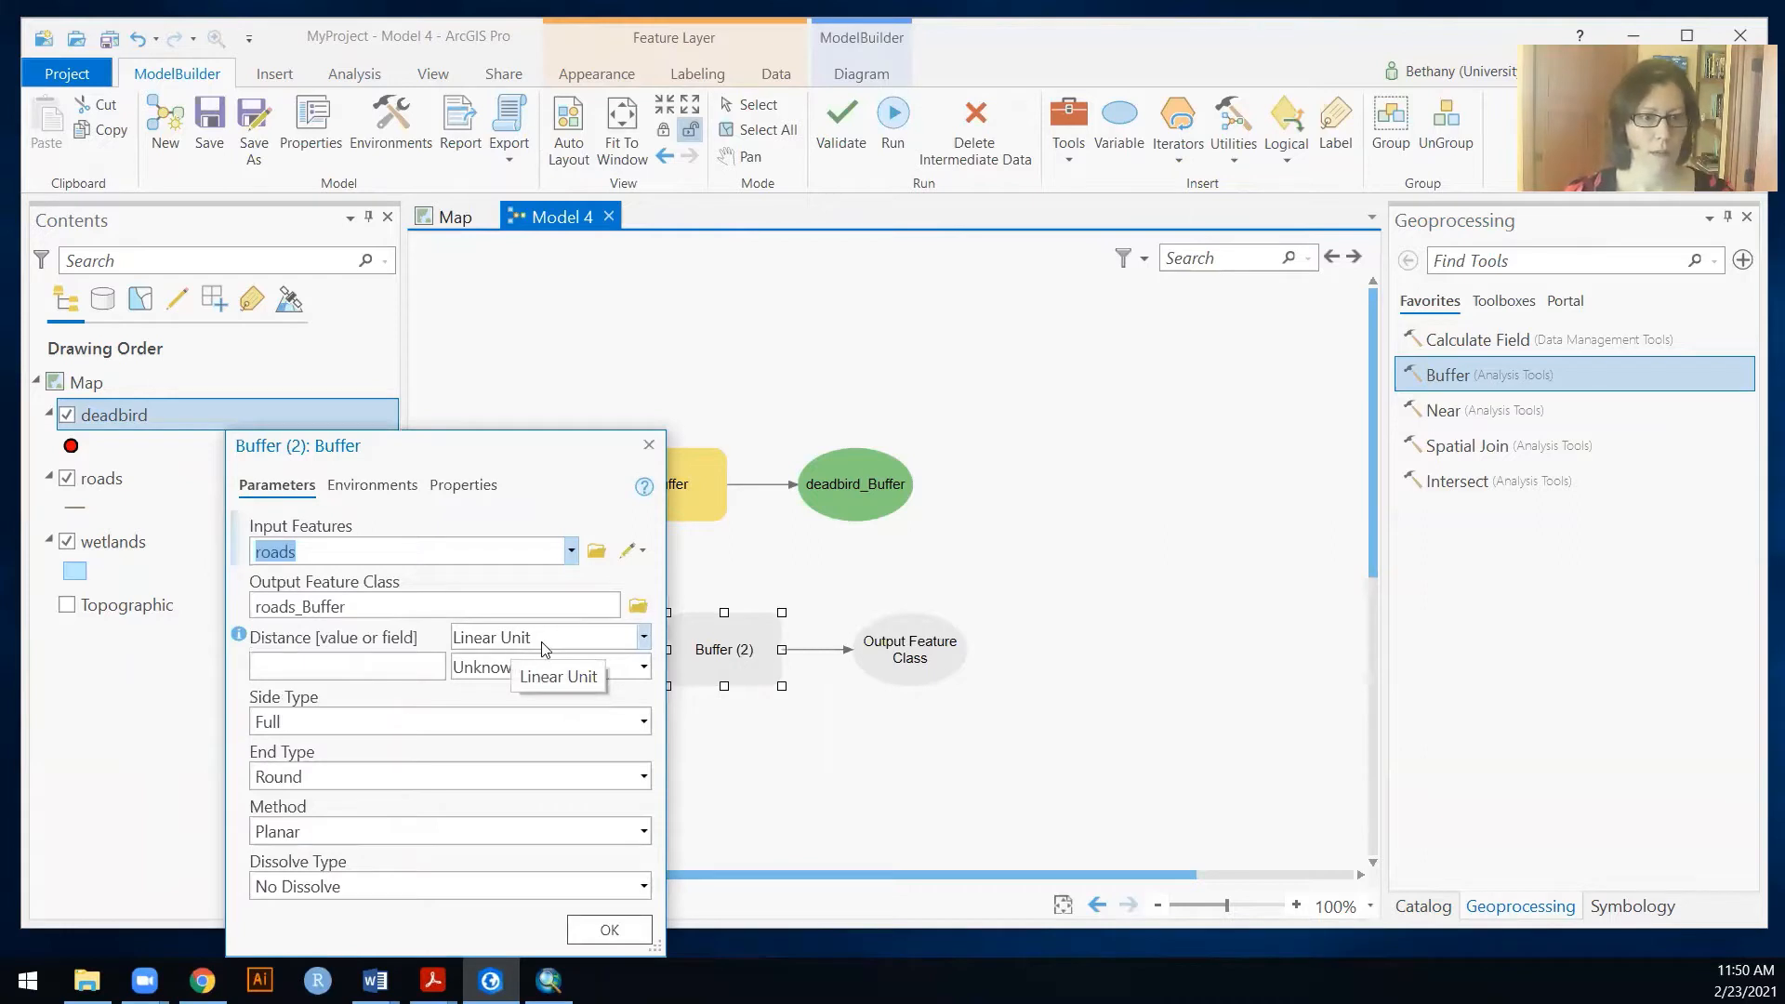
{"action": "left_click", "coordinate": [523, 665]}
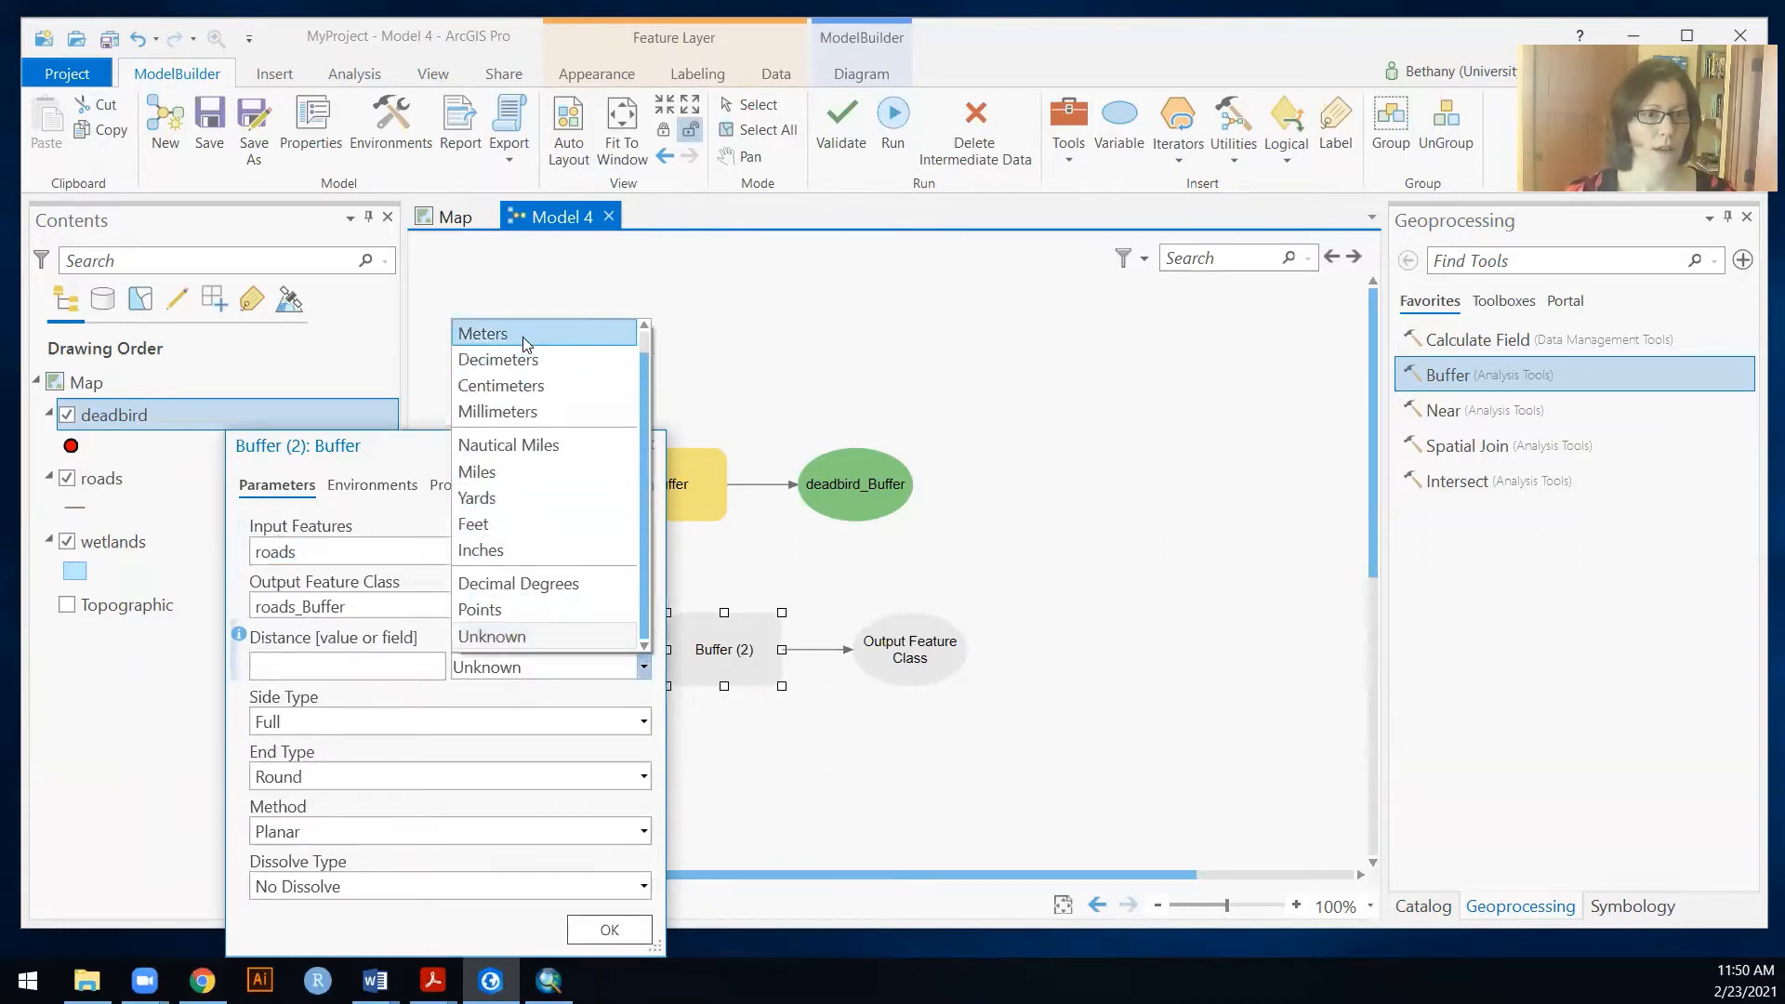
{"action": "left_click", "coordinate": [483, 333]}
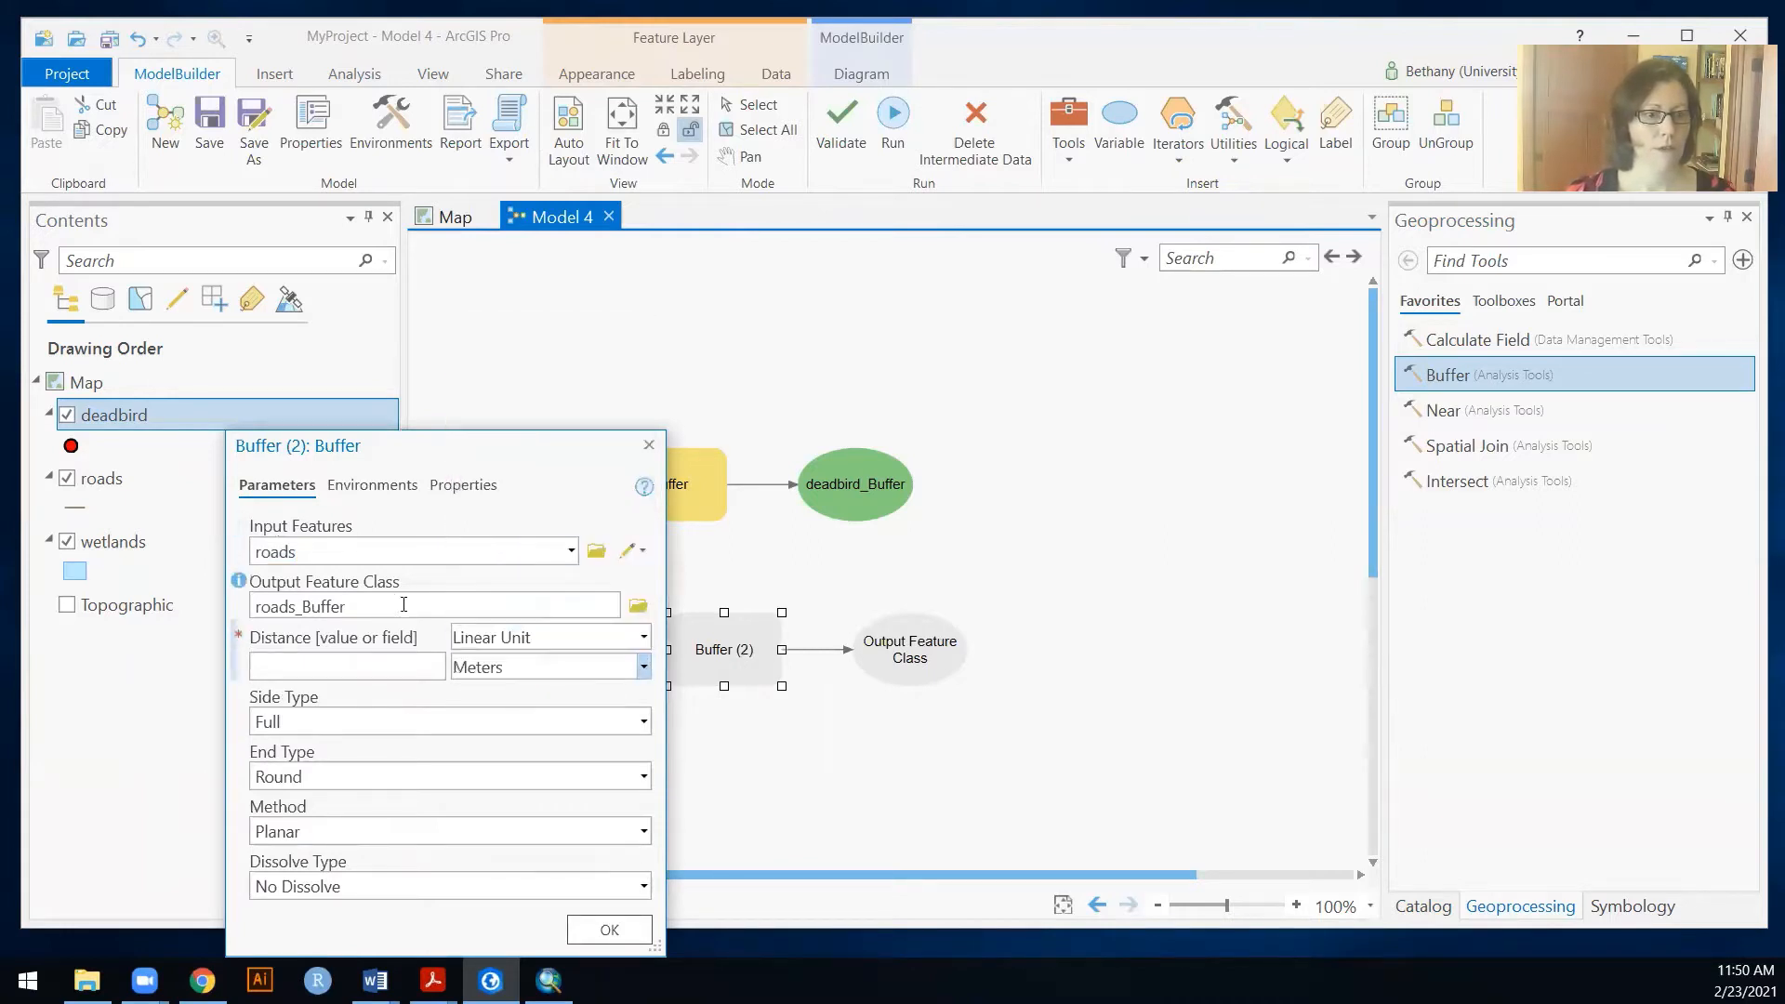
{"action": "left_click", "coordinate": [406, 660]}
{"action": "type", "text": "50"}
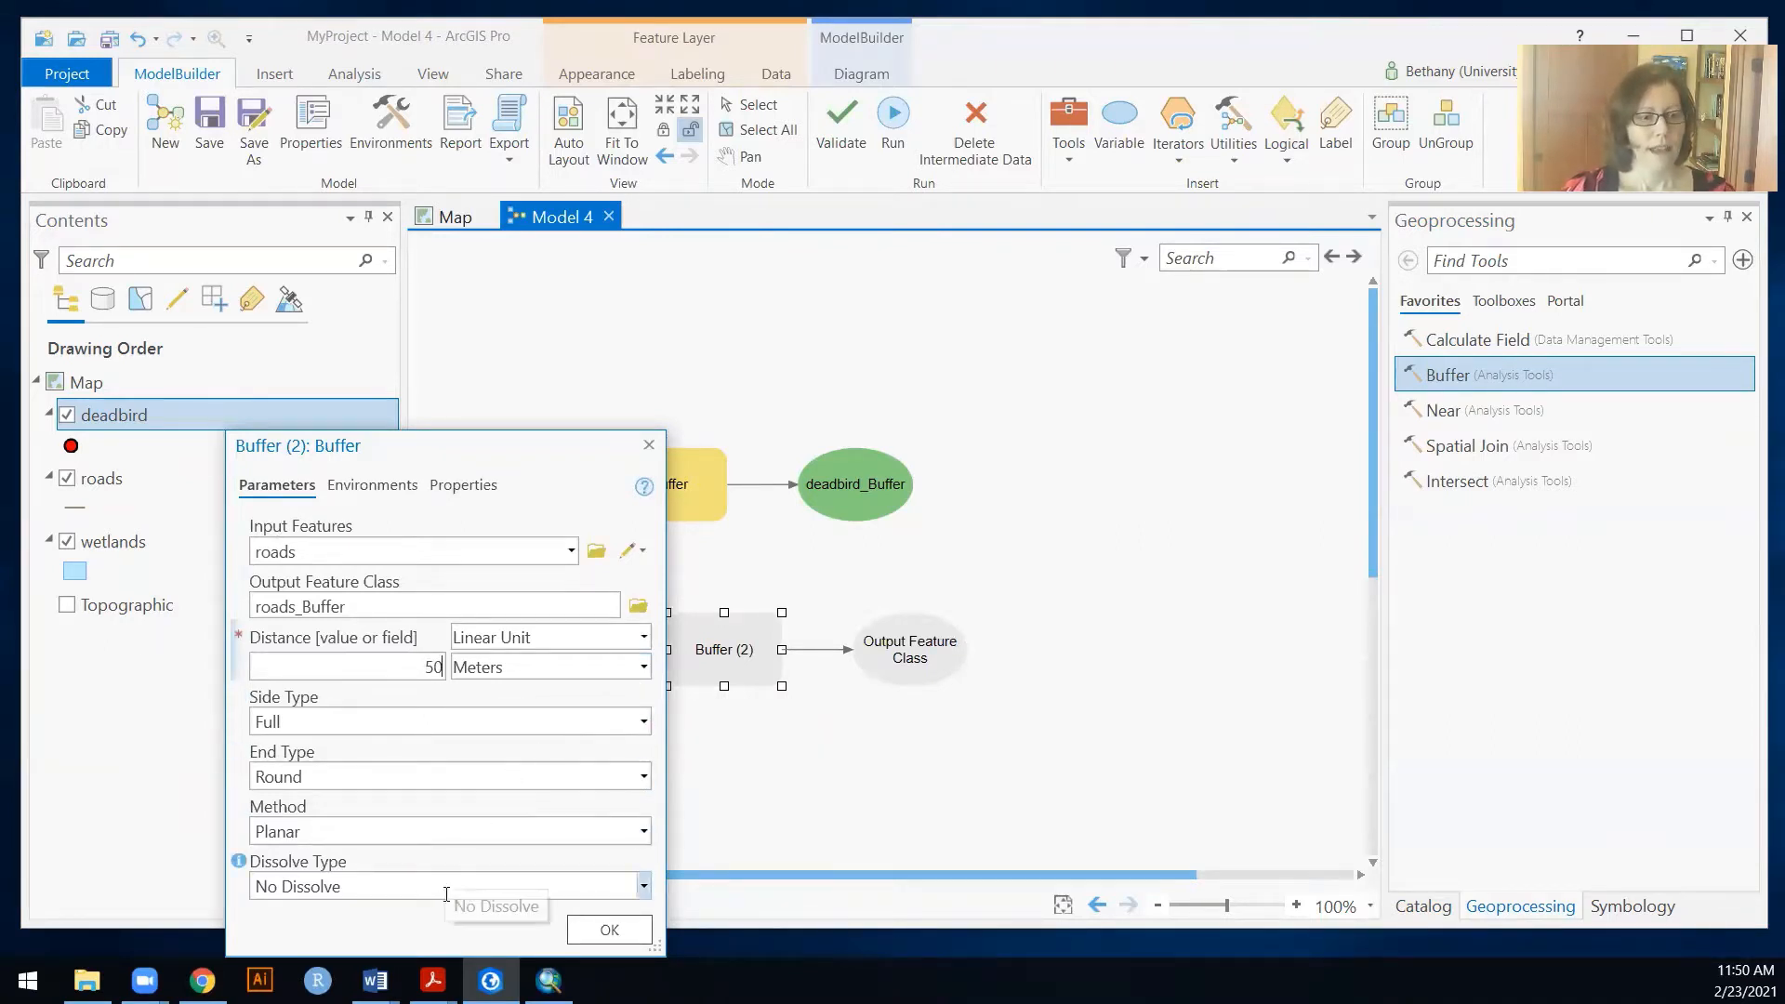
Step: Set the roads buffer to dissolve all output features into a single feature and apply its parameters
{"action": "left_click", "coordinate": [645, 886]}
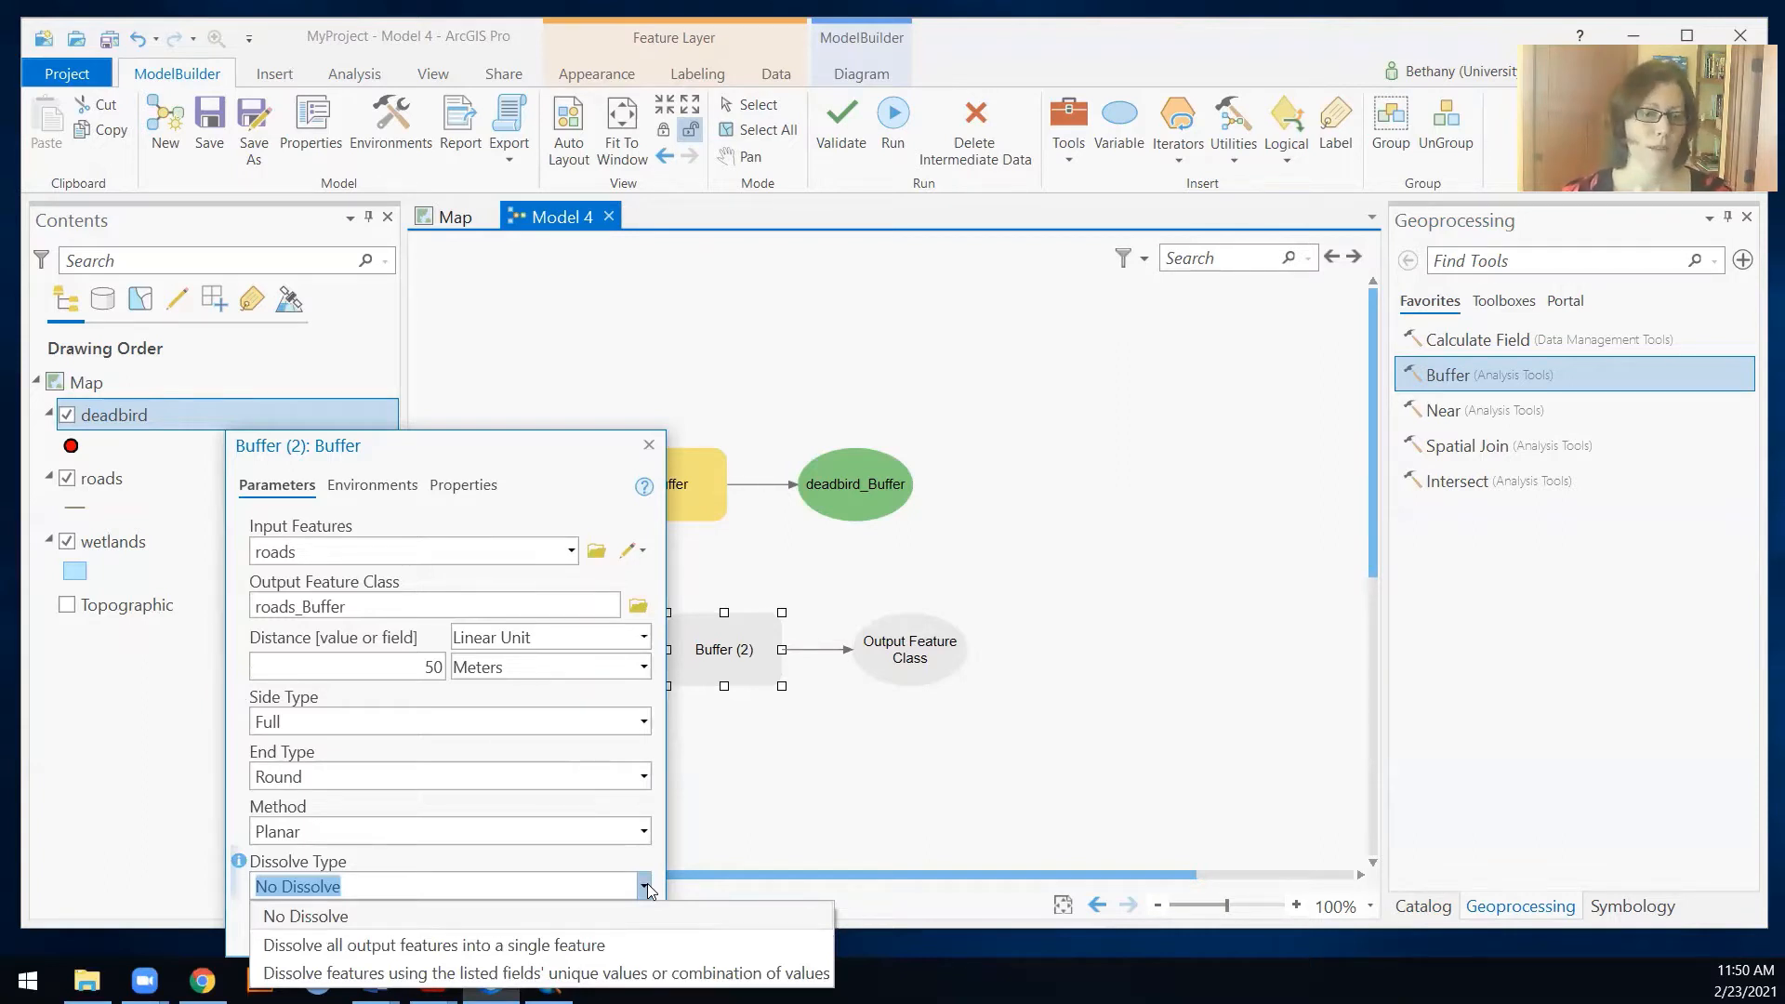
{"action": "left_click", "coordinate": [442, 944]}
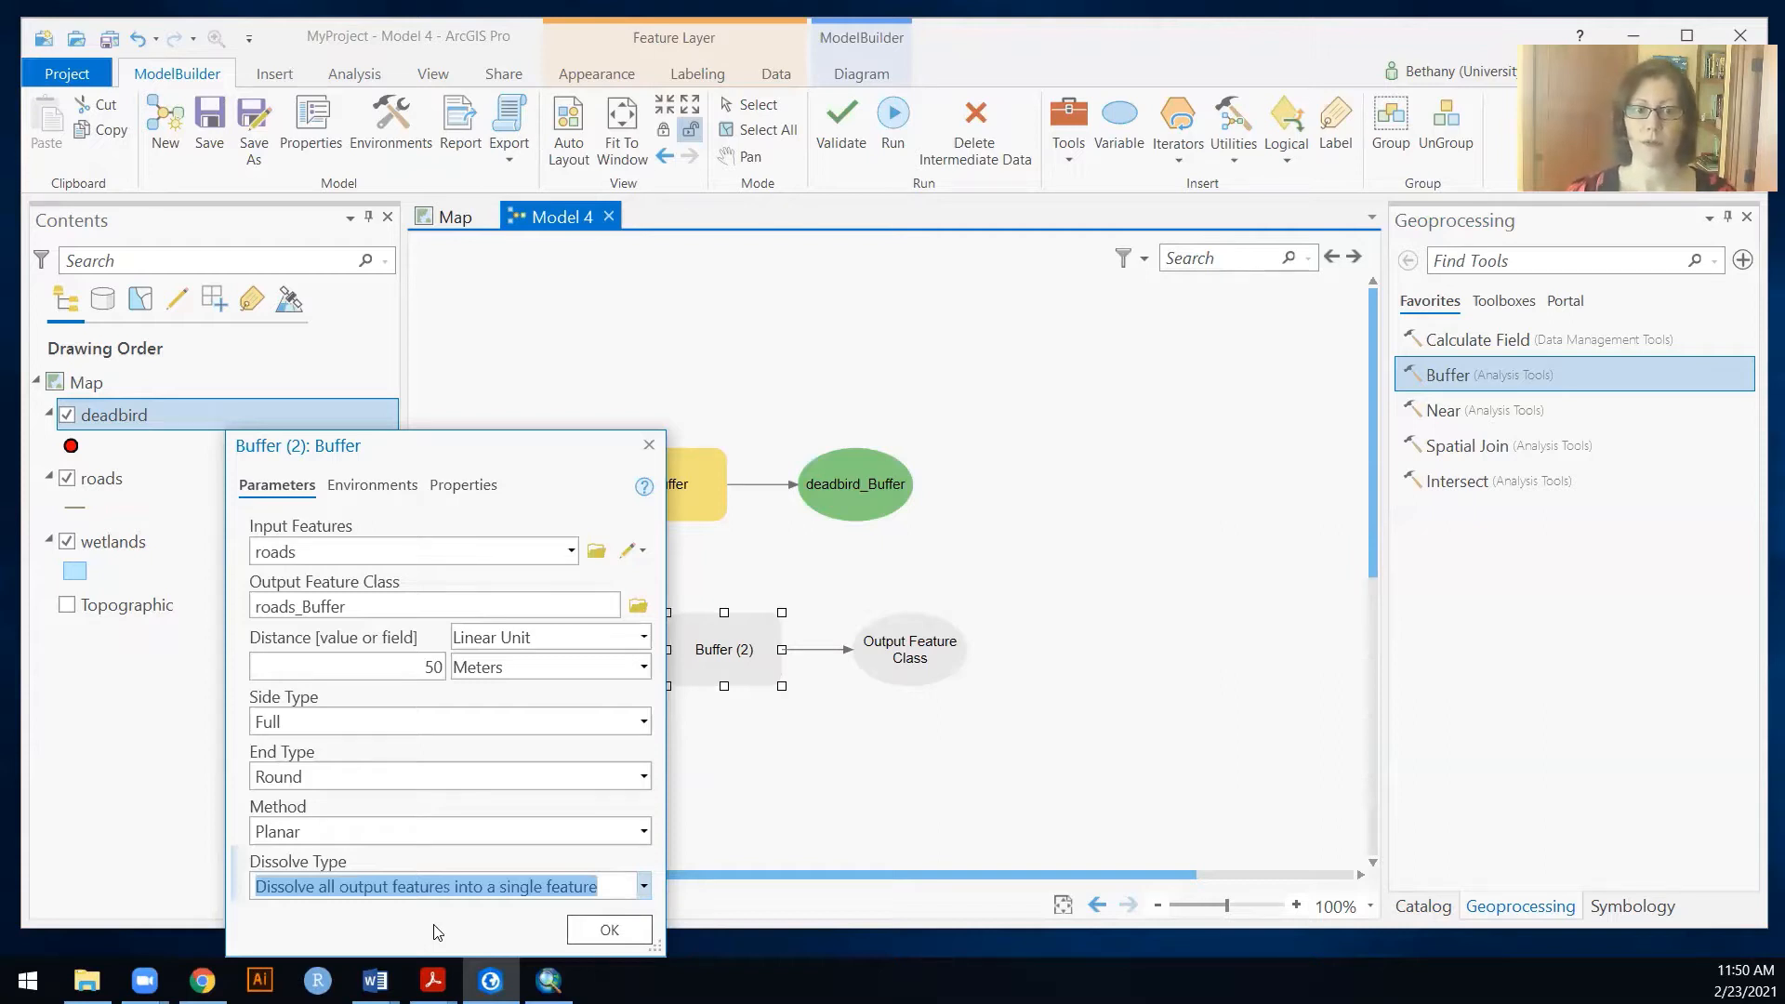
{"action": "left_click", "coordinate": [606, 930]}
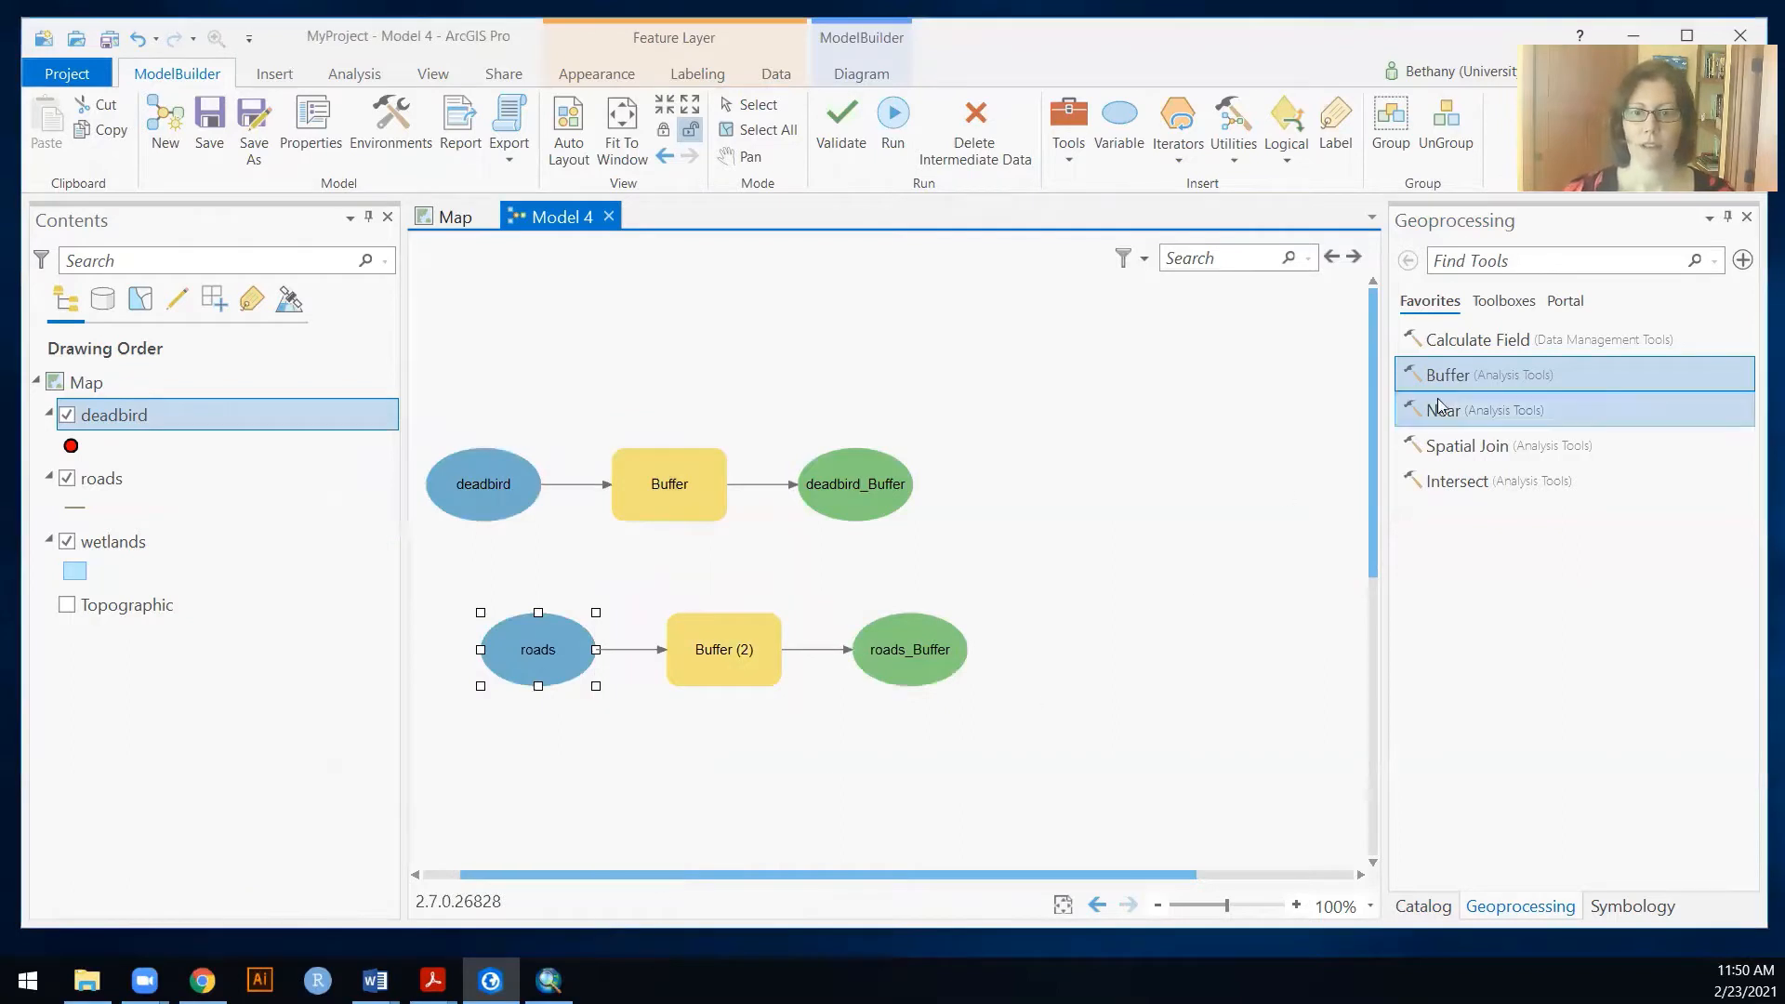
Step: Add a third Buffer tool below the roads buffer, with wetlands as input features and a distance of 100 meters
{"action": "left_click_drag", "start_coordinate": [1447, 383], "coordinate": [708, 764]}
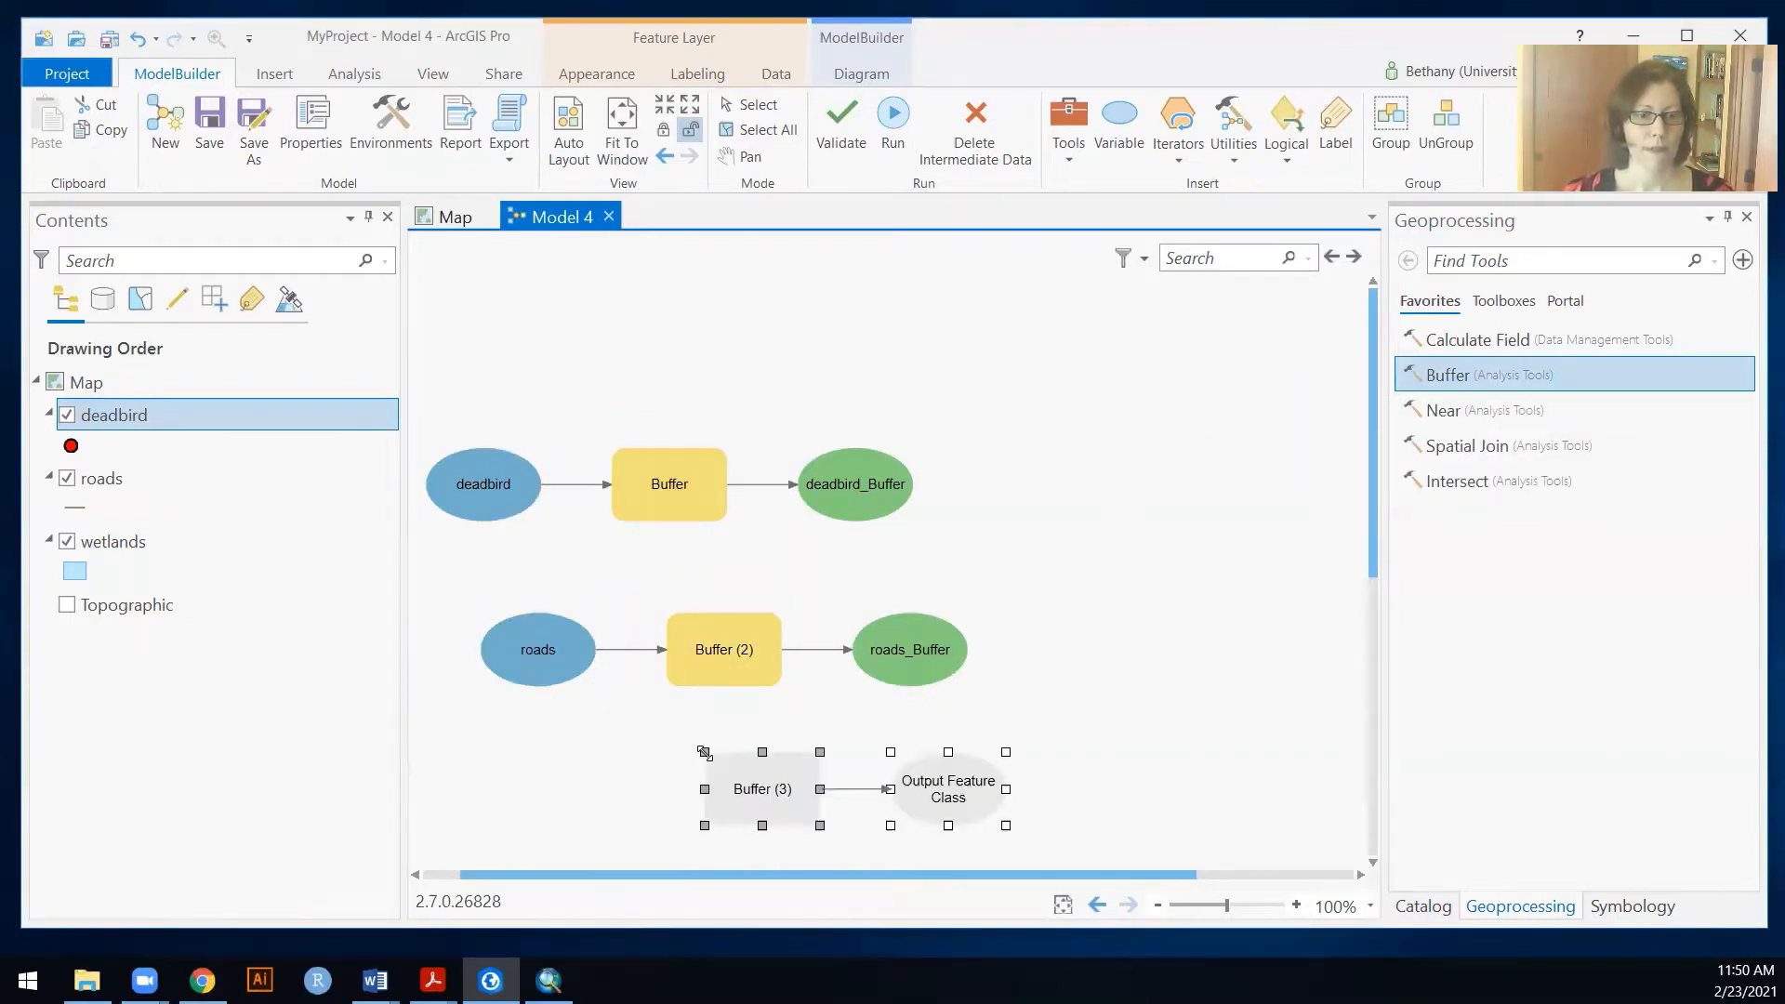
{"action": "double_click", "coordinate": [748, 787]}
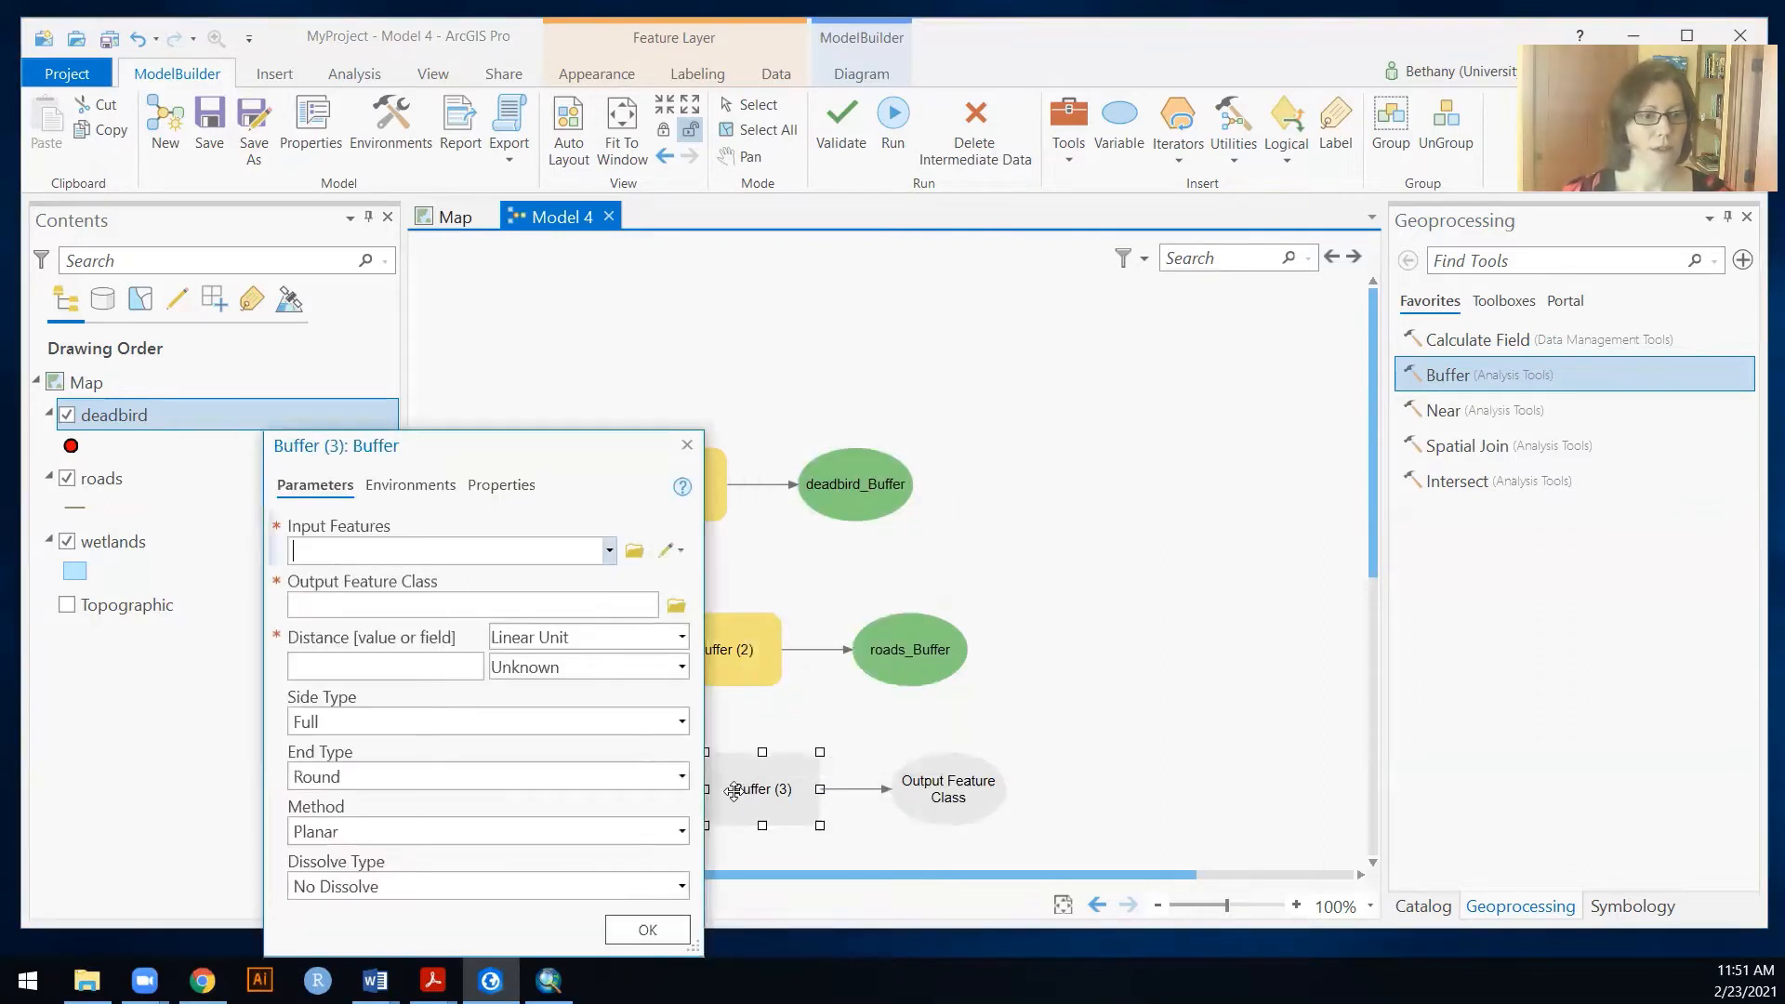
{"action": "left_click", "coordinate": [609, 551]}
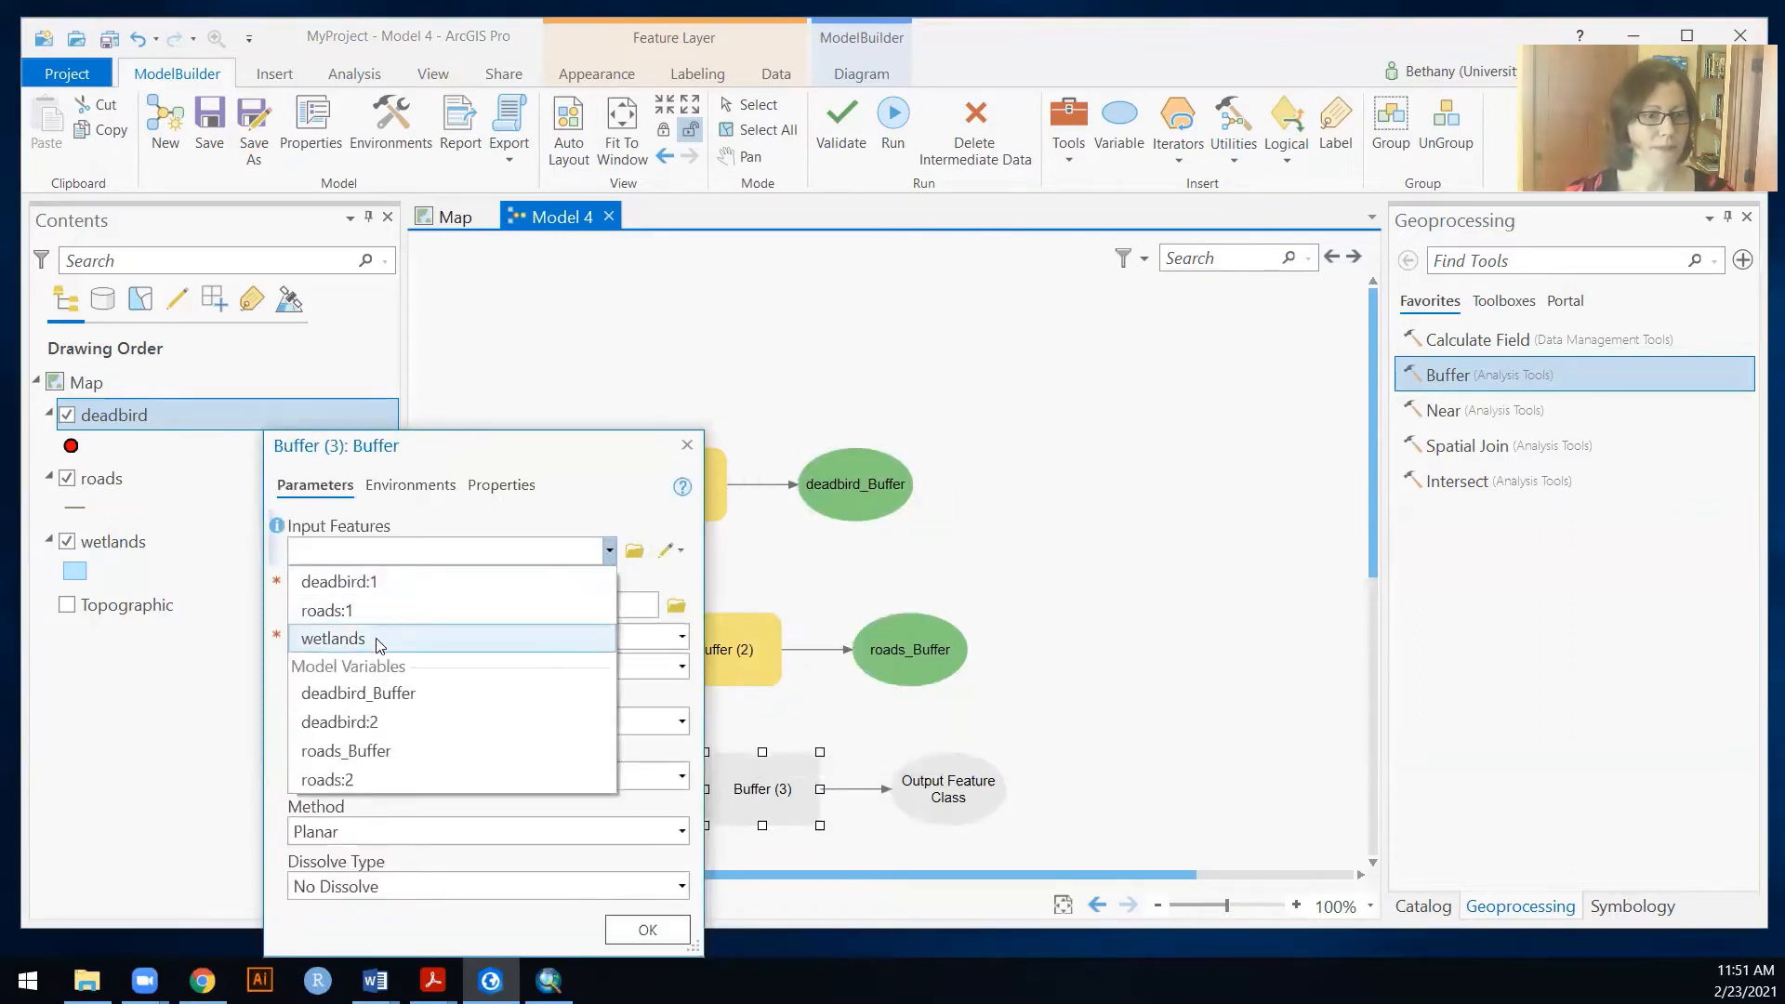
{"action": "left_click", "coordinate": [380, 639]}
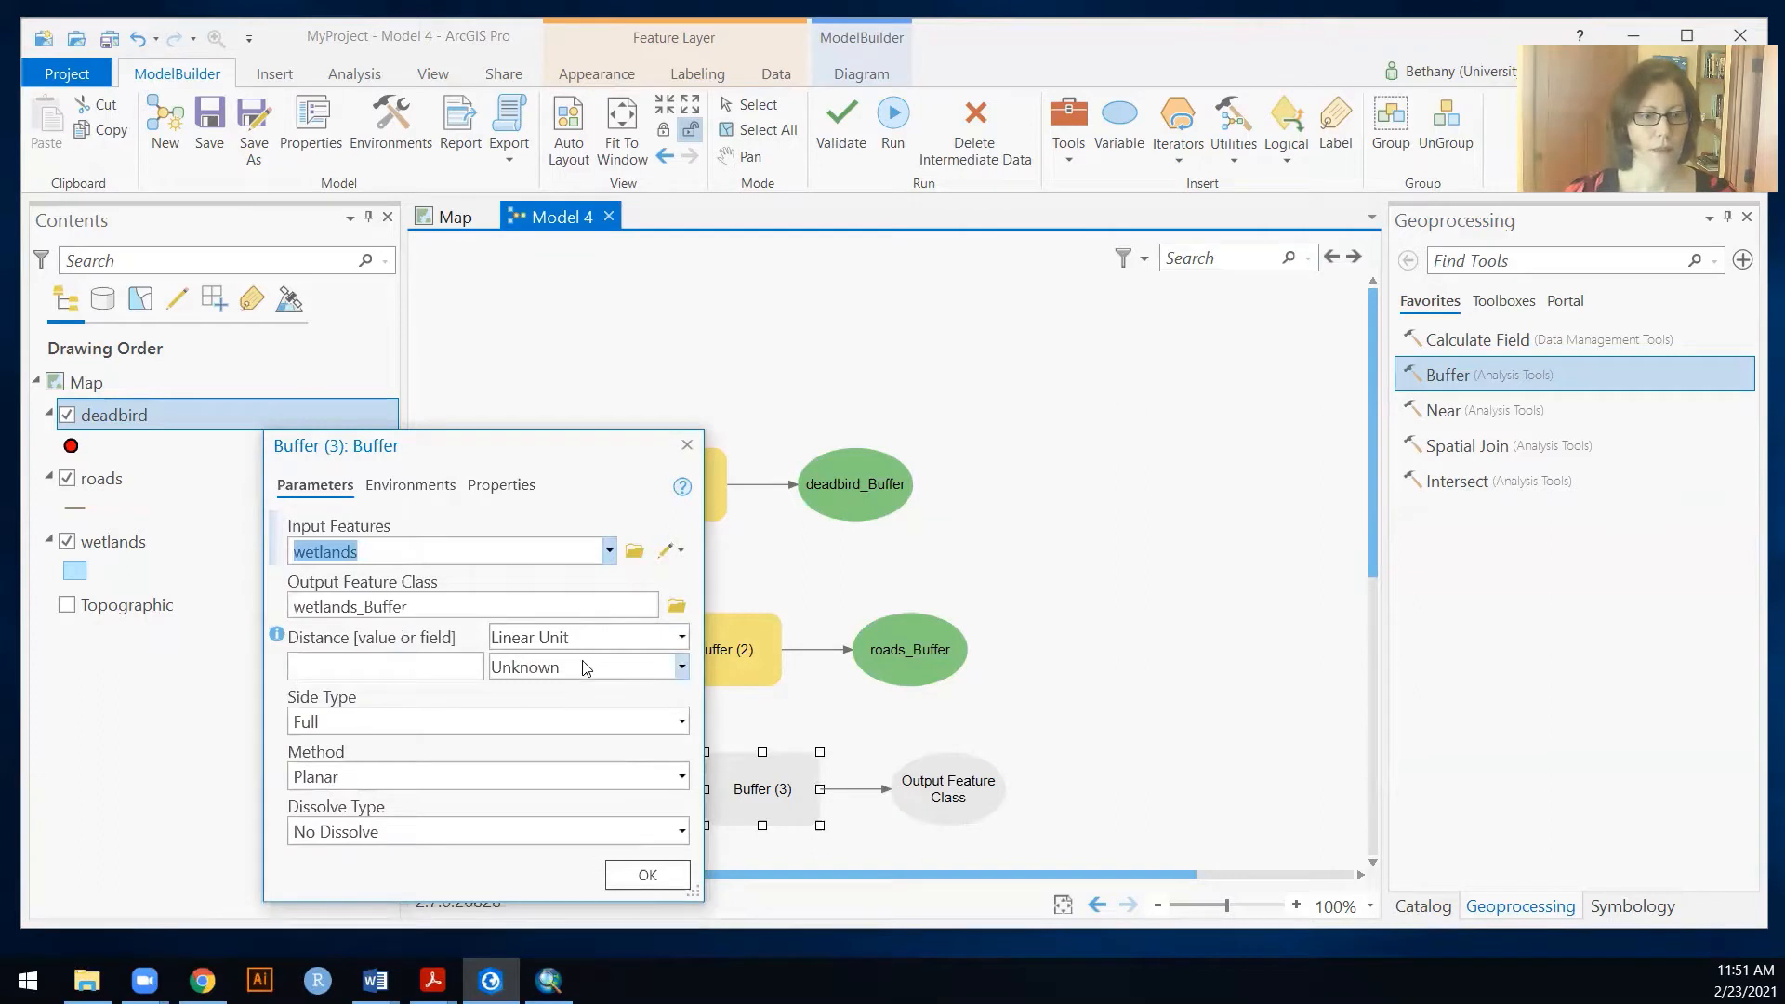
{"action": "left_click", "coordinate": [586, 668]}
{"action": "left_click", "coordinate": [550, 333]}
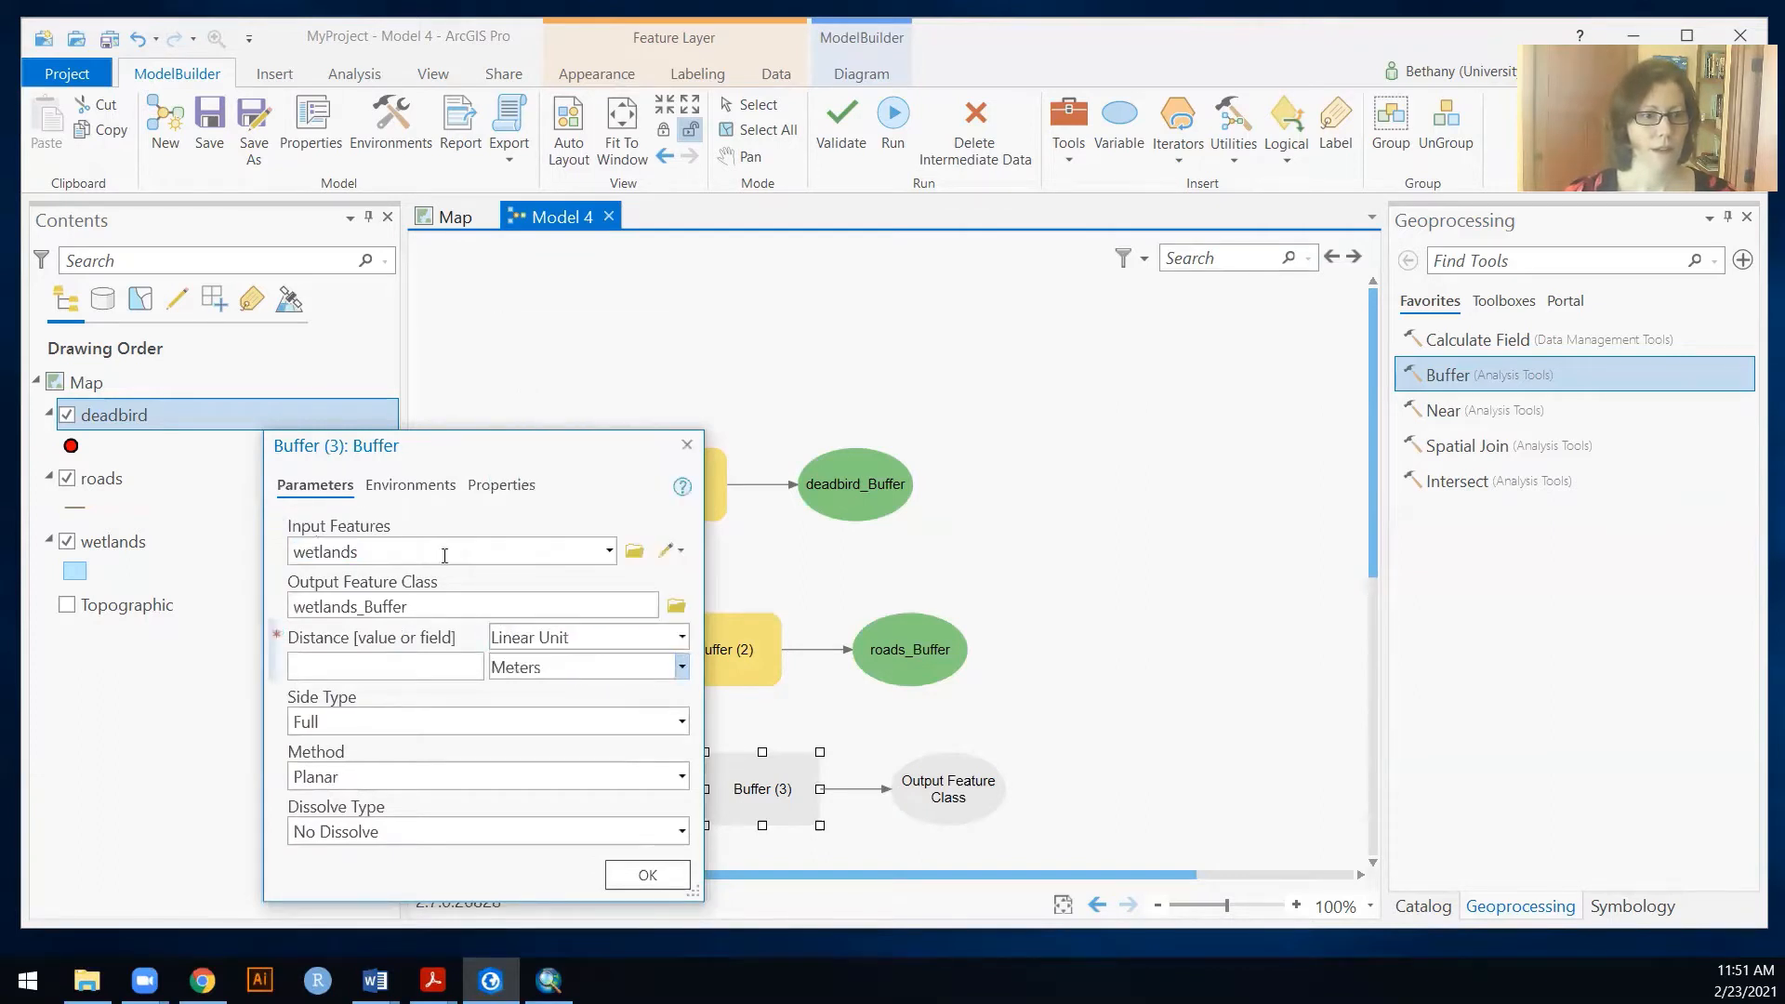
{"action": "left_click", "coordinate": [445, 670]}
{"action": "type", "text": "100"}
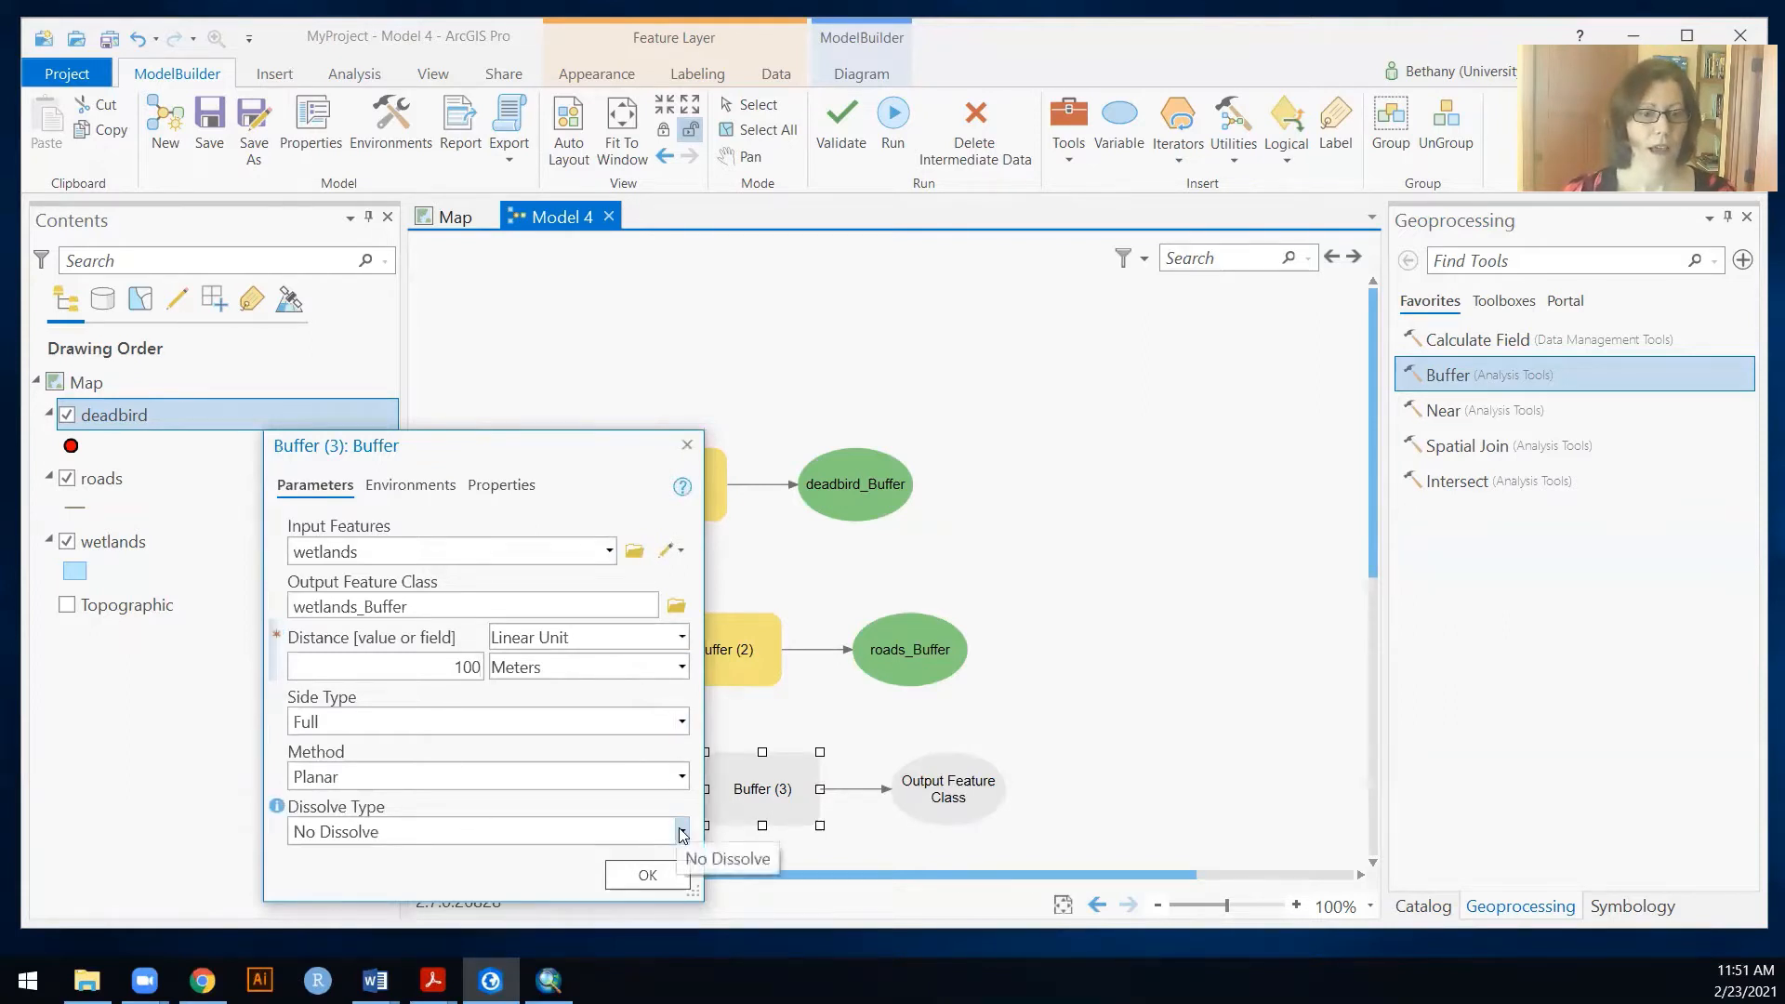
Step: Set the wetlands buffer to dissolve all output features into a single feature and apply its parameters
{"action": "left_click", "coordinate": [682, 831]}
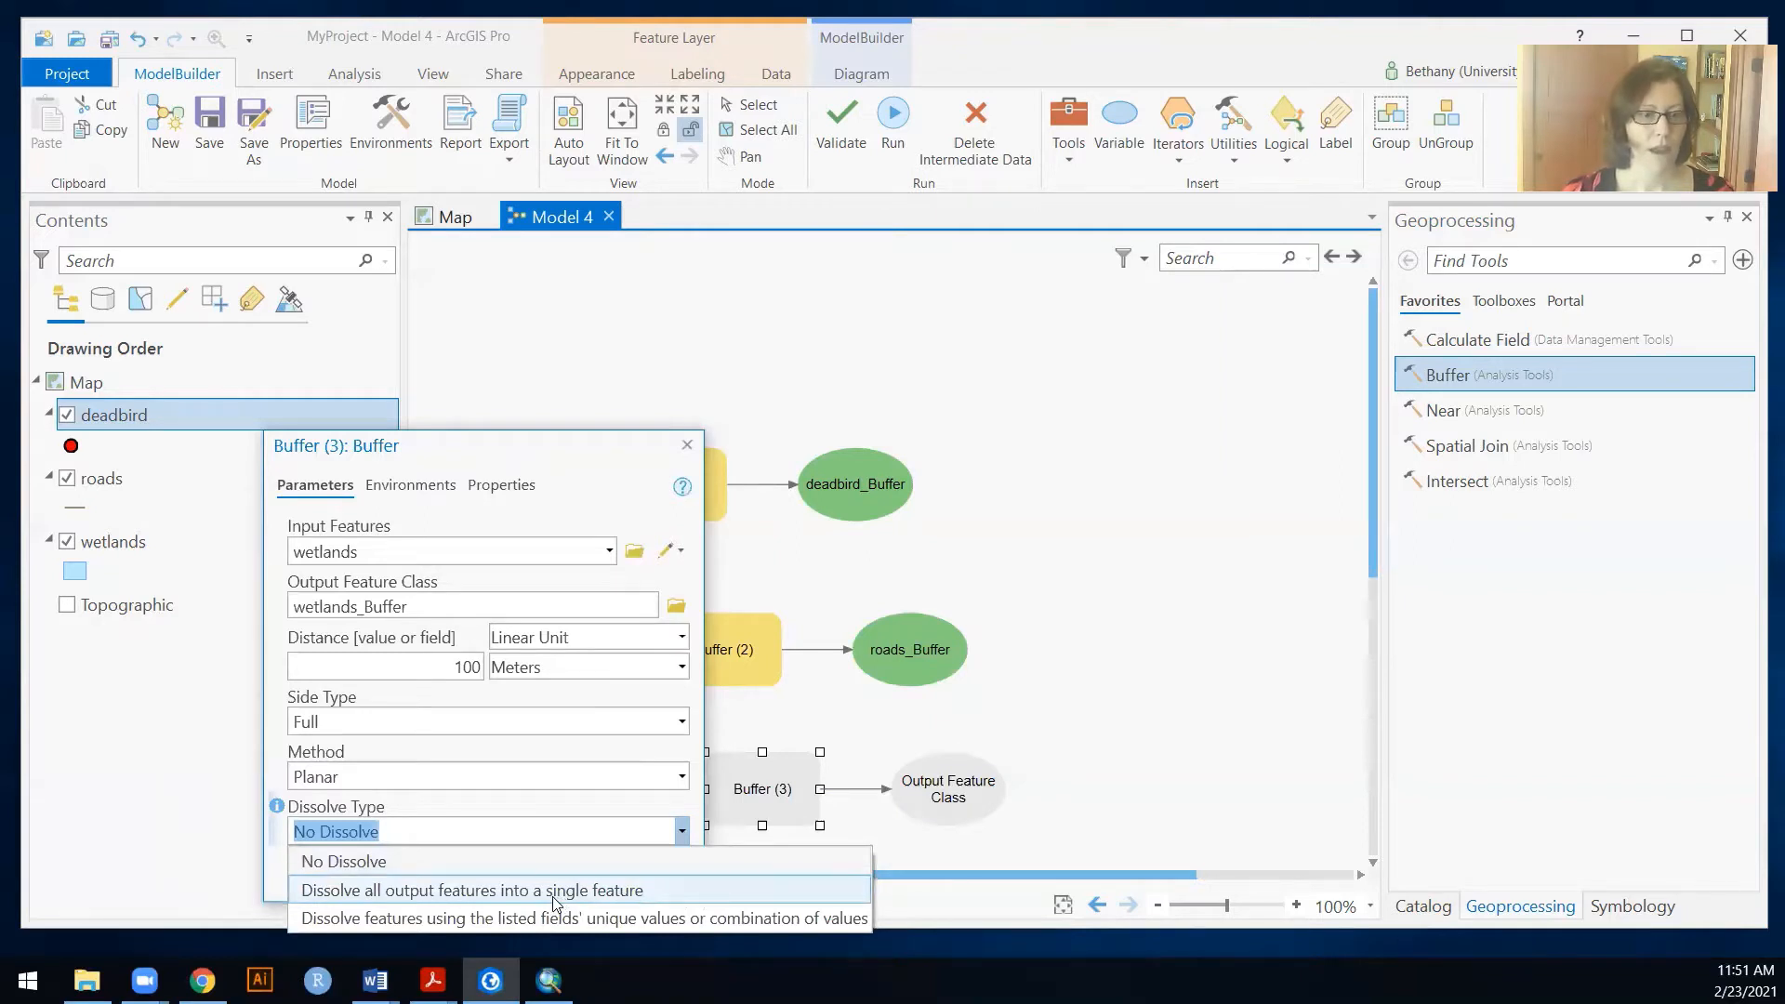
{"action": "left_click", "coordinate": [555, 892]}
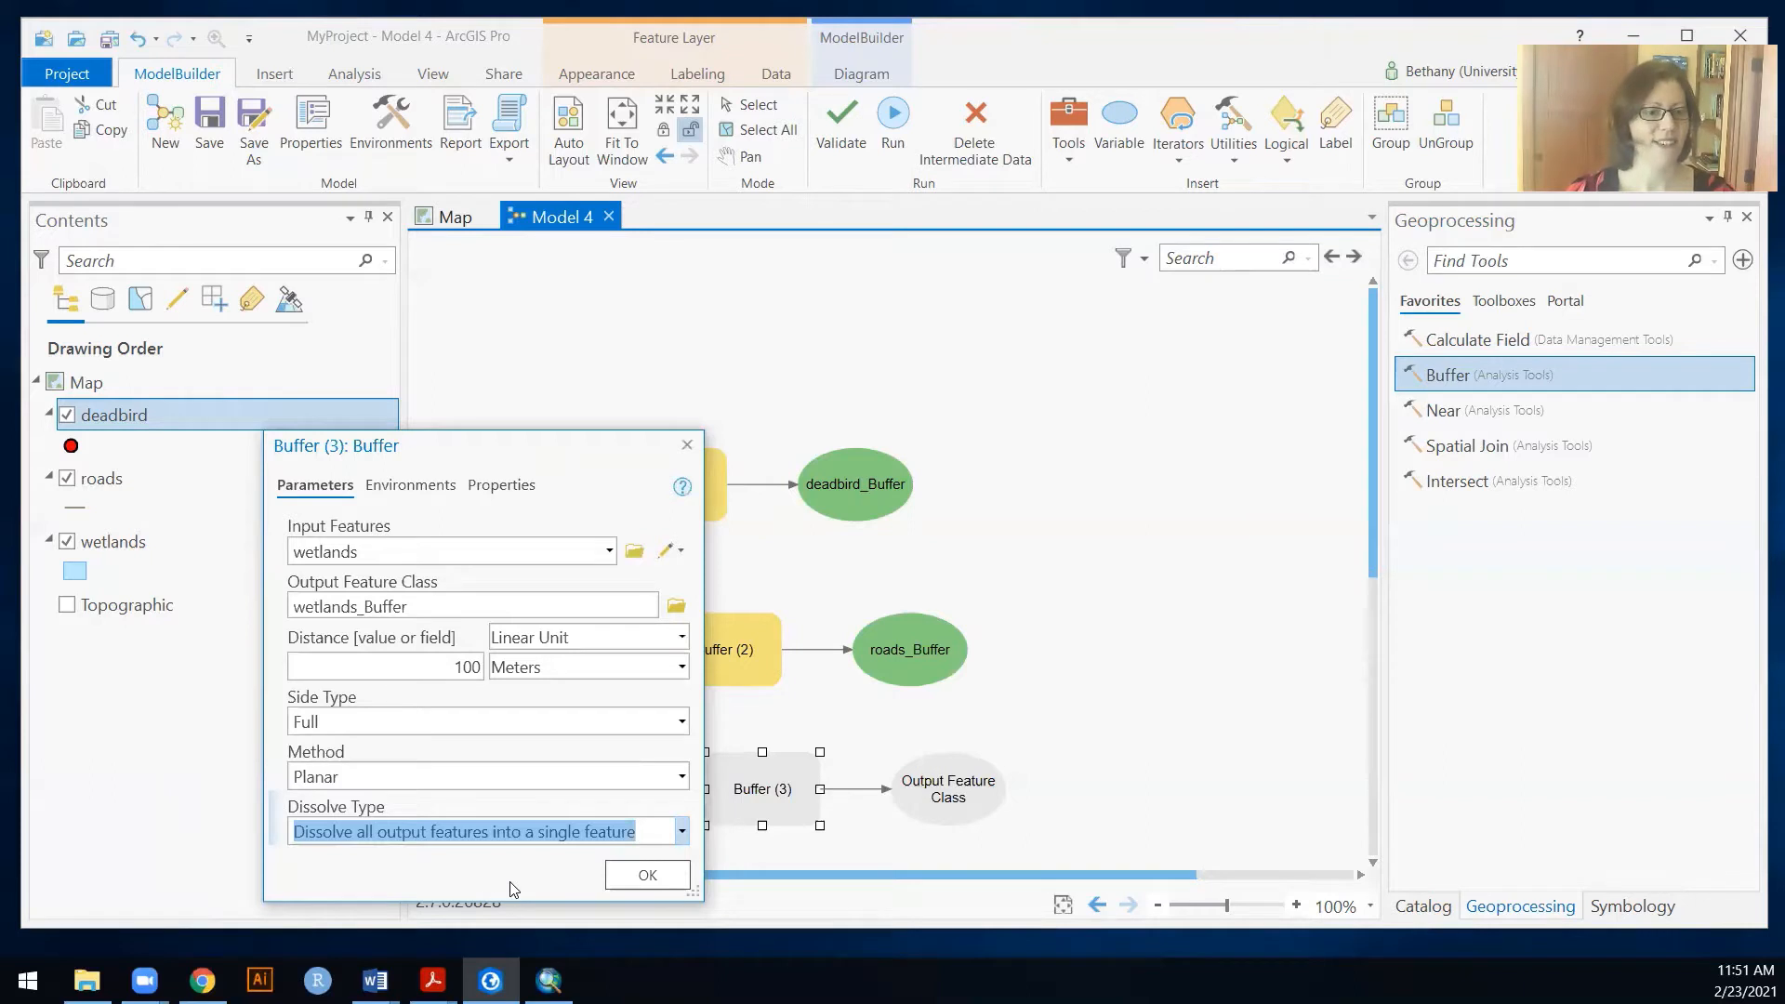
{"action": "left_click", "coordinate": [649, 876]}
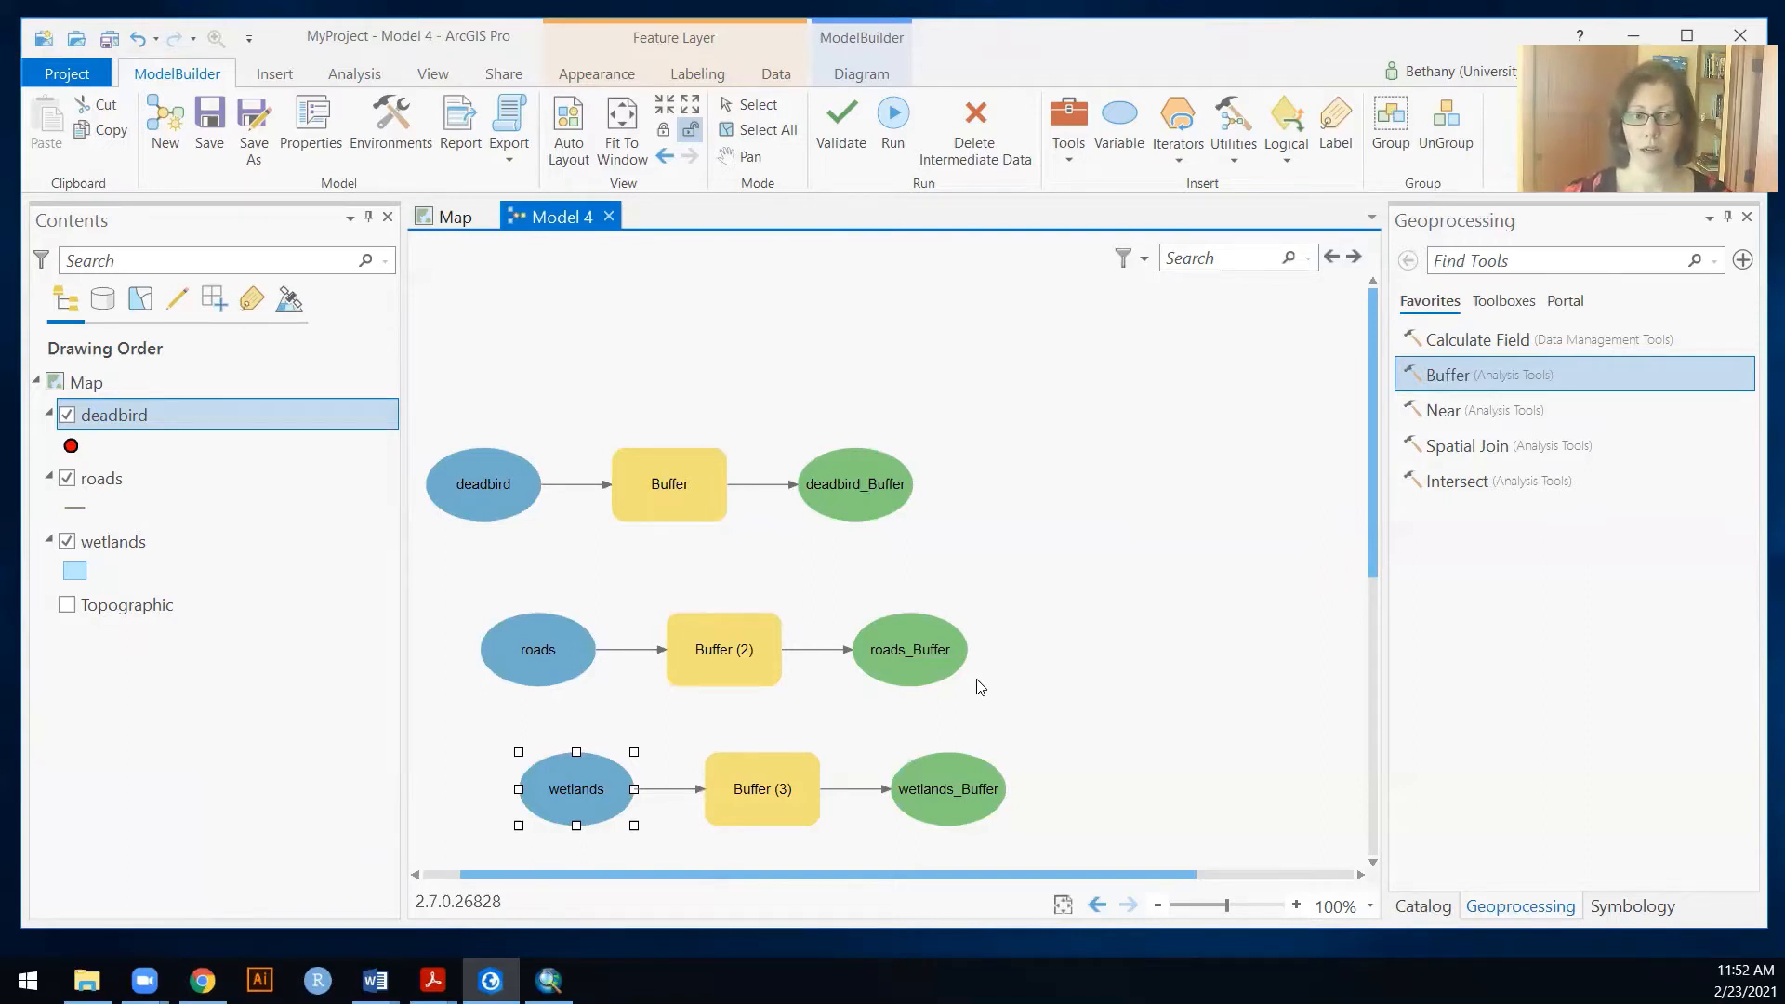
Step: Find the Clip analysis tool and add it to the model beside the deadbird buffer output
{"action": "left_click", "coordinate": [1533, 264]}
{"action": "type", "text": "clip"}
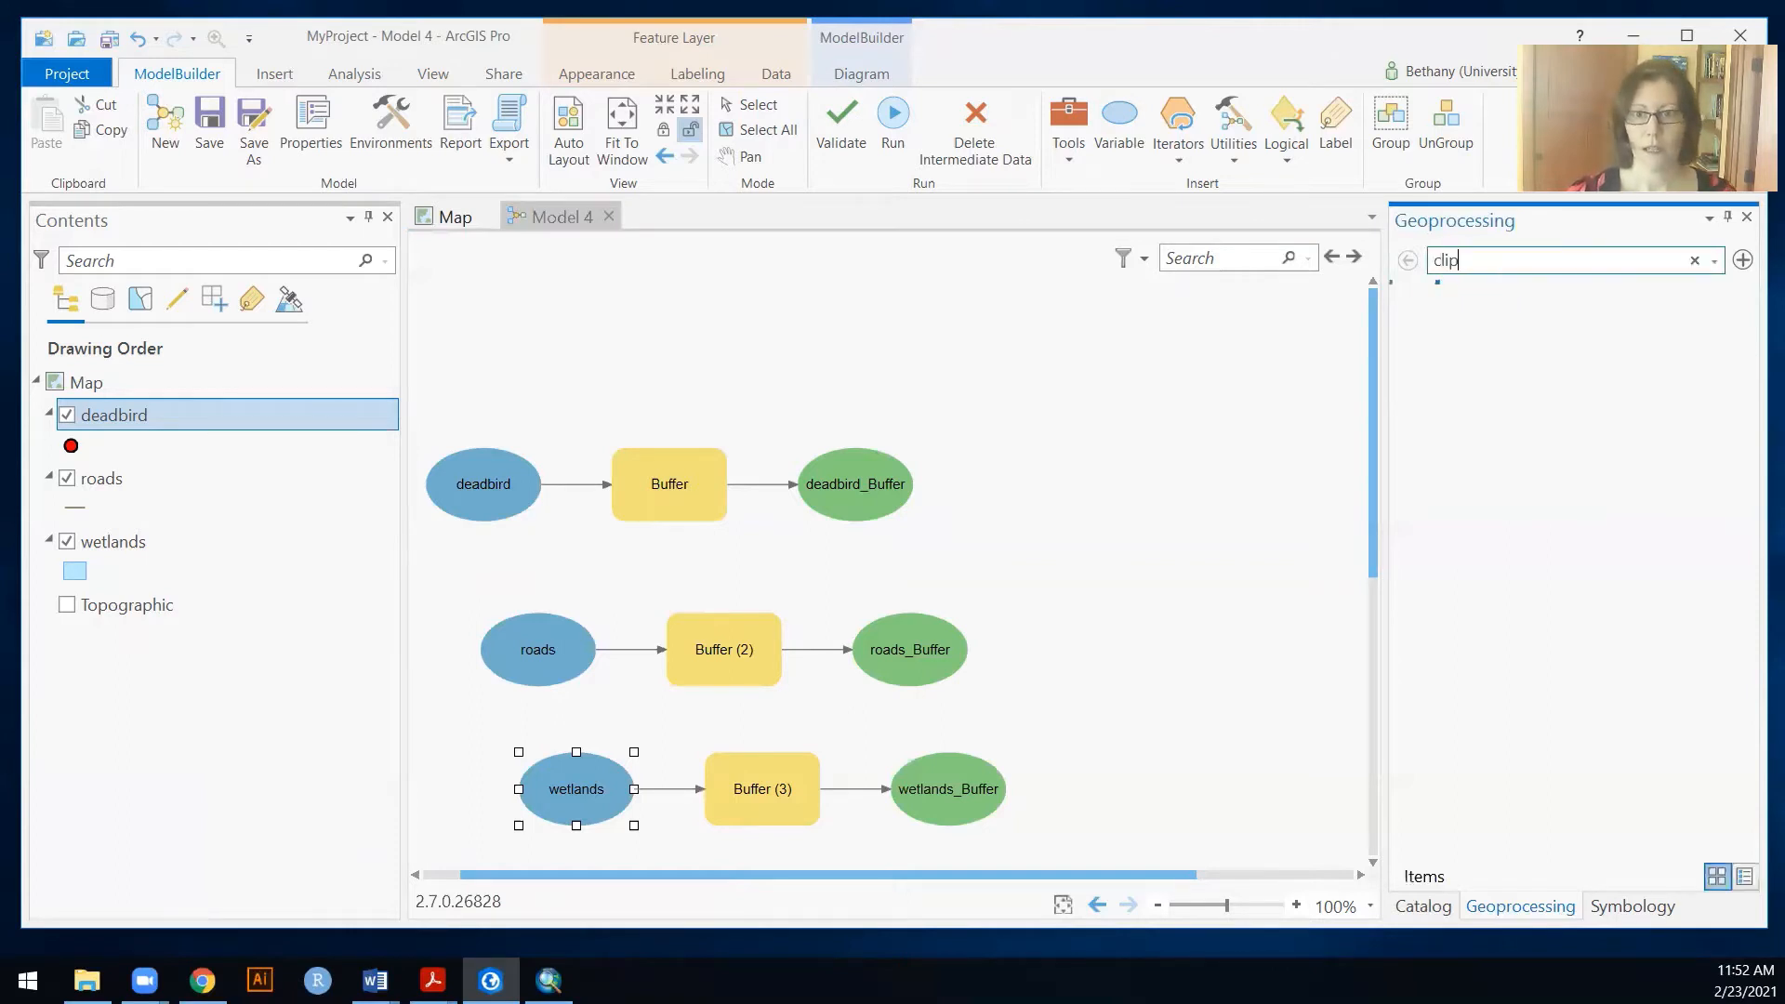
{"action": "left_click_drag", "start_coordinate": [1488, 325], "coordinate": [1090, 485]}
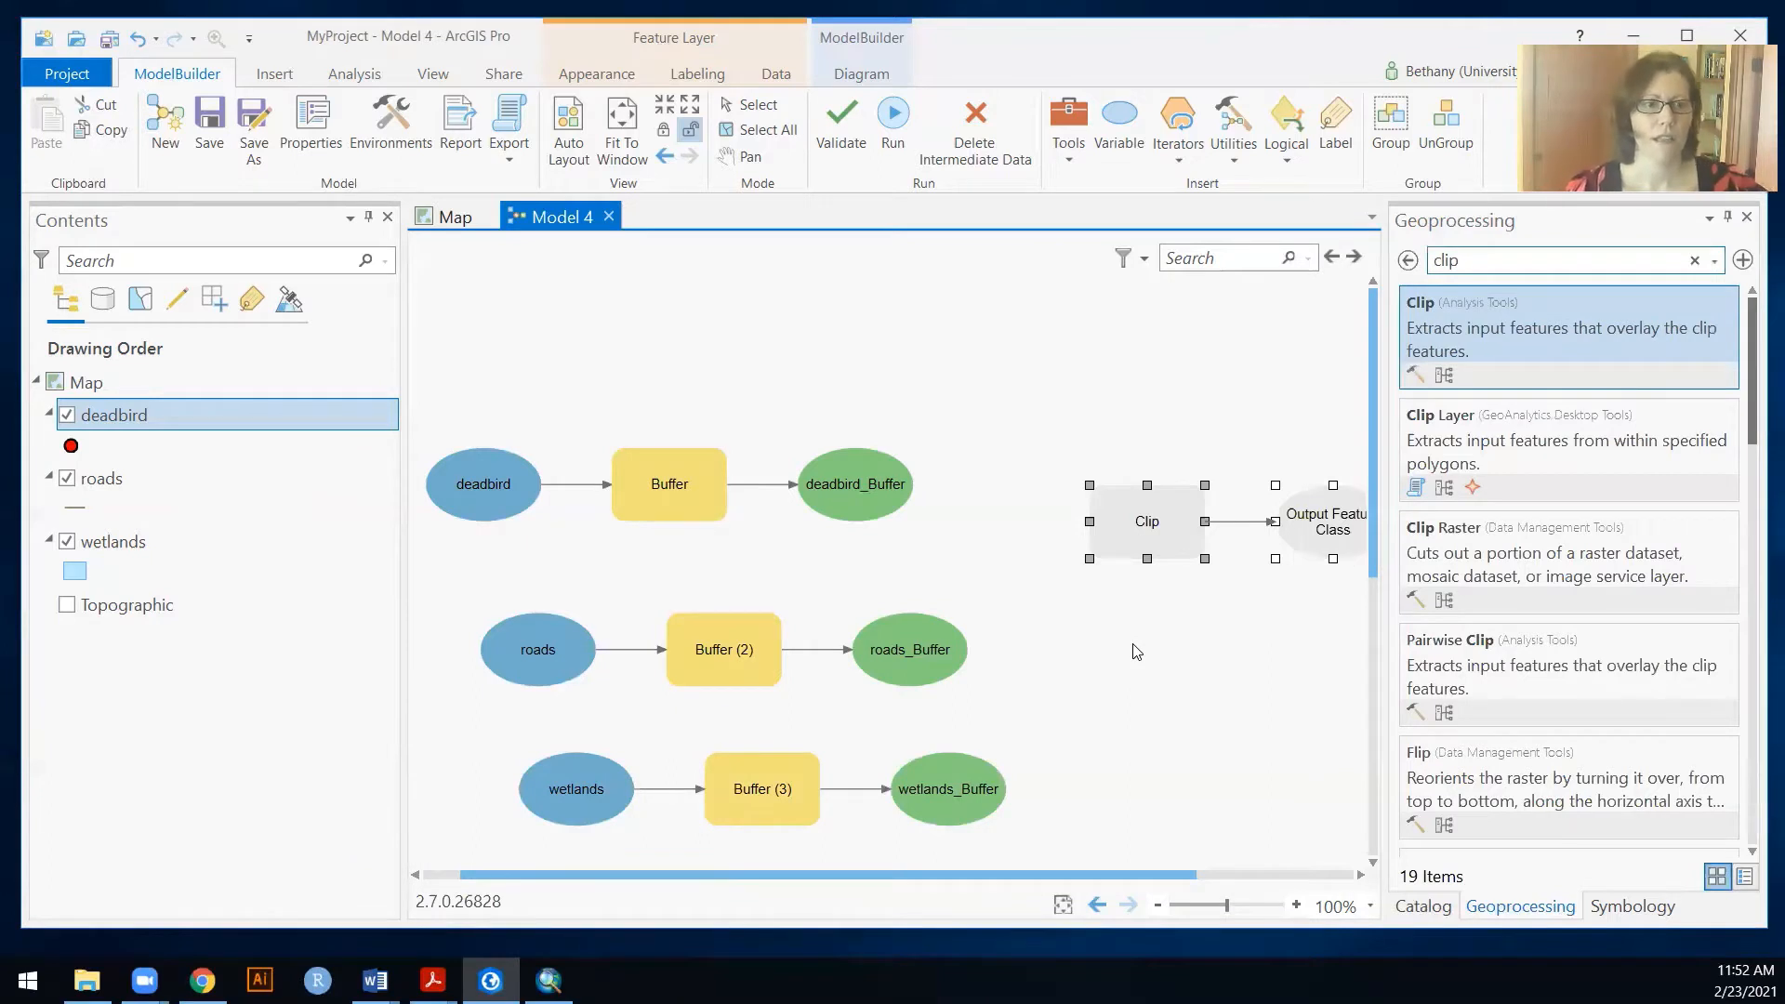
Step: Configure the Clip tool with roads_Buffer as input features and deadbird_Buffer as clip features, and apply its parameters
{"action": "mouse_move", "coordinate": [1148, 519]}
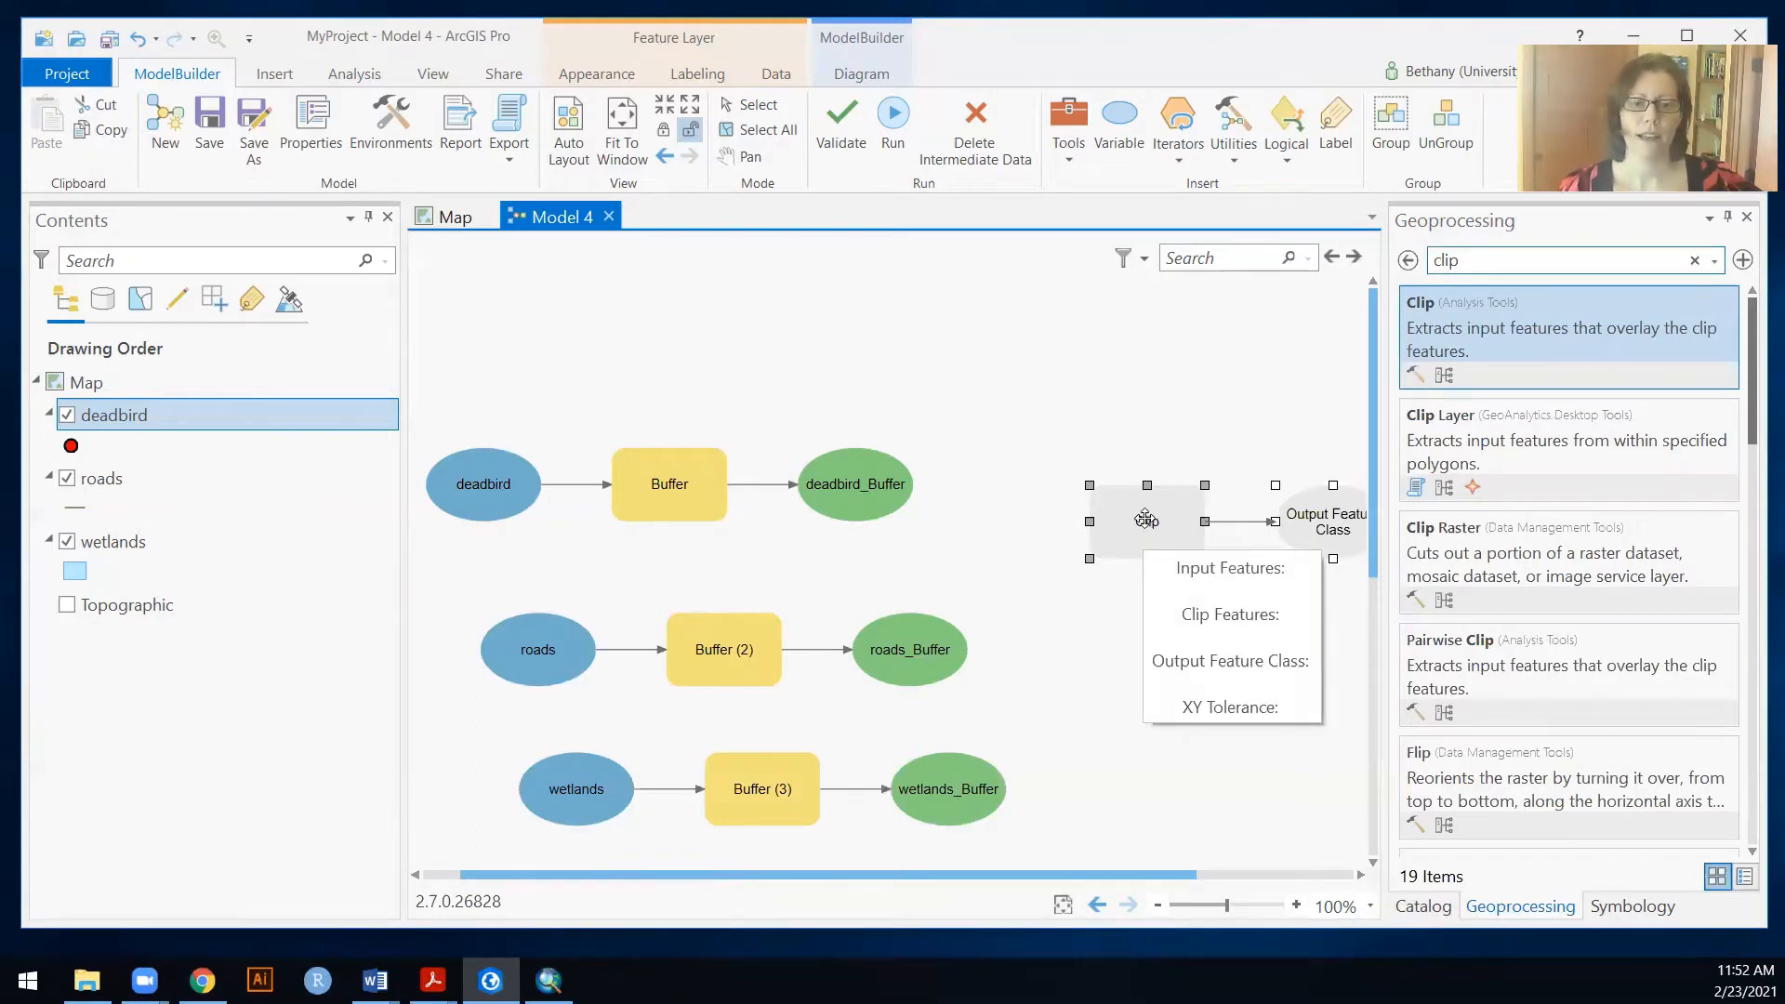
{"action": "double_click", "coordinate": [1128, 529]}
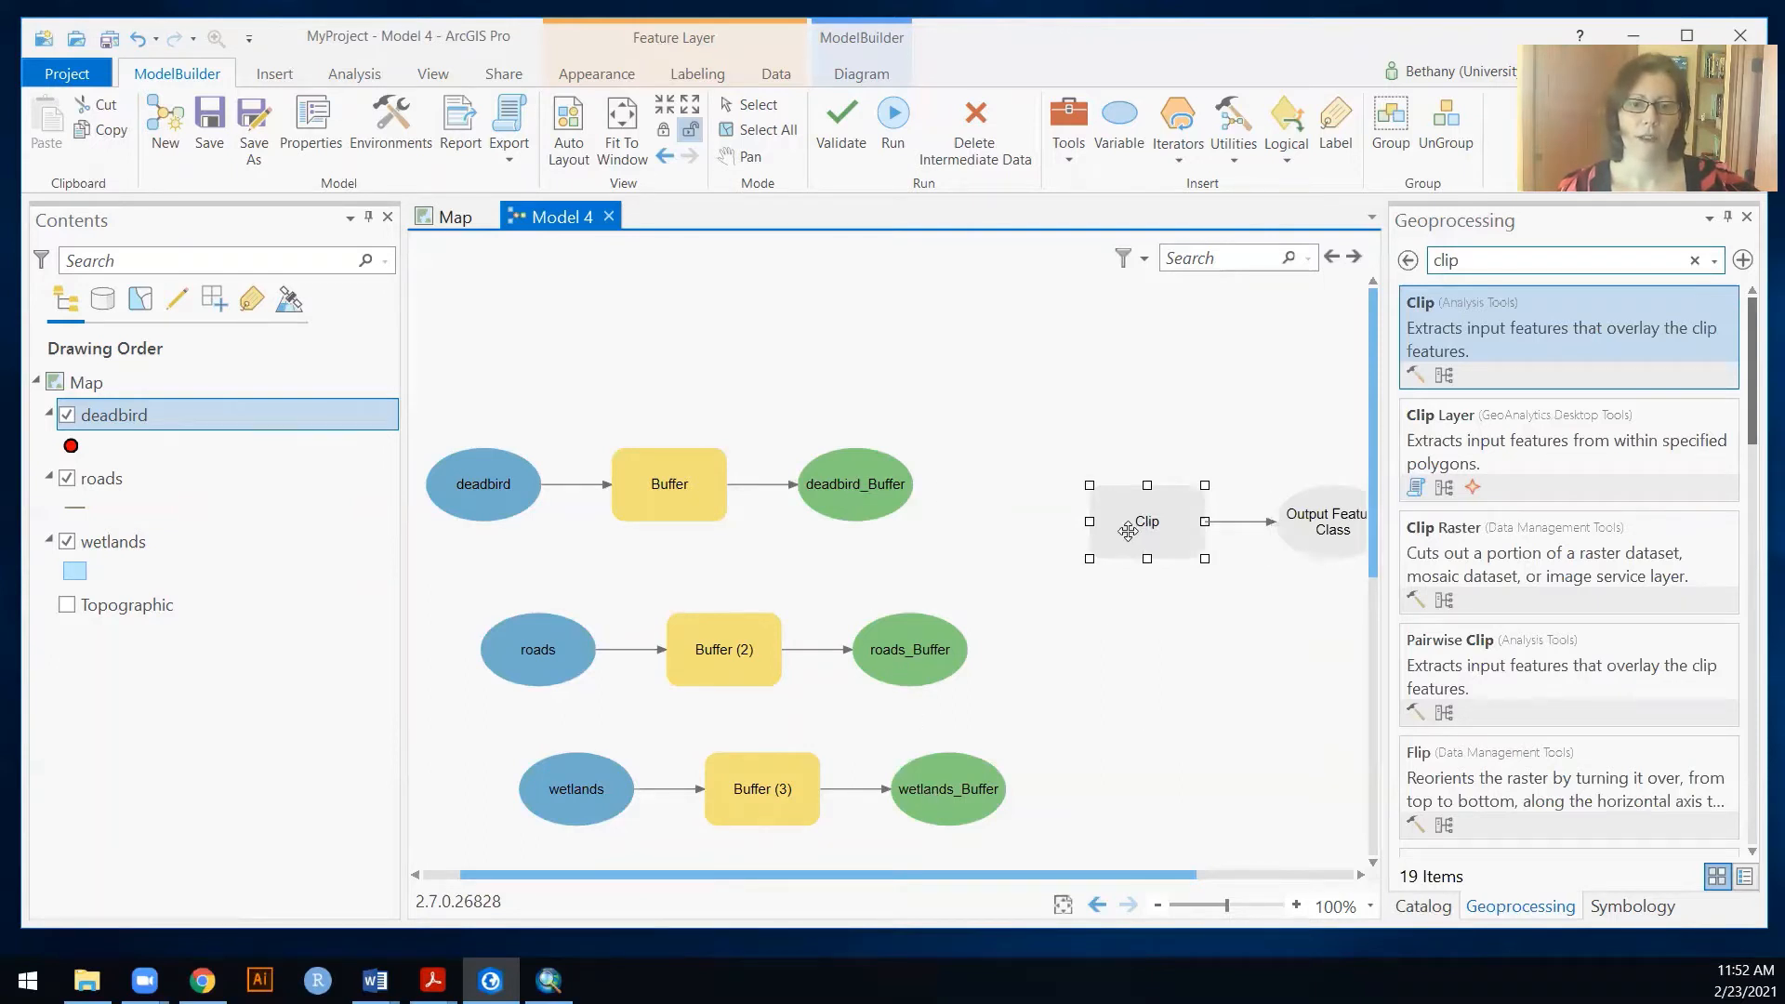
{"action": "left_click", "coordinate": [1037, 607]}
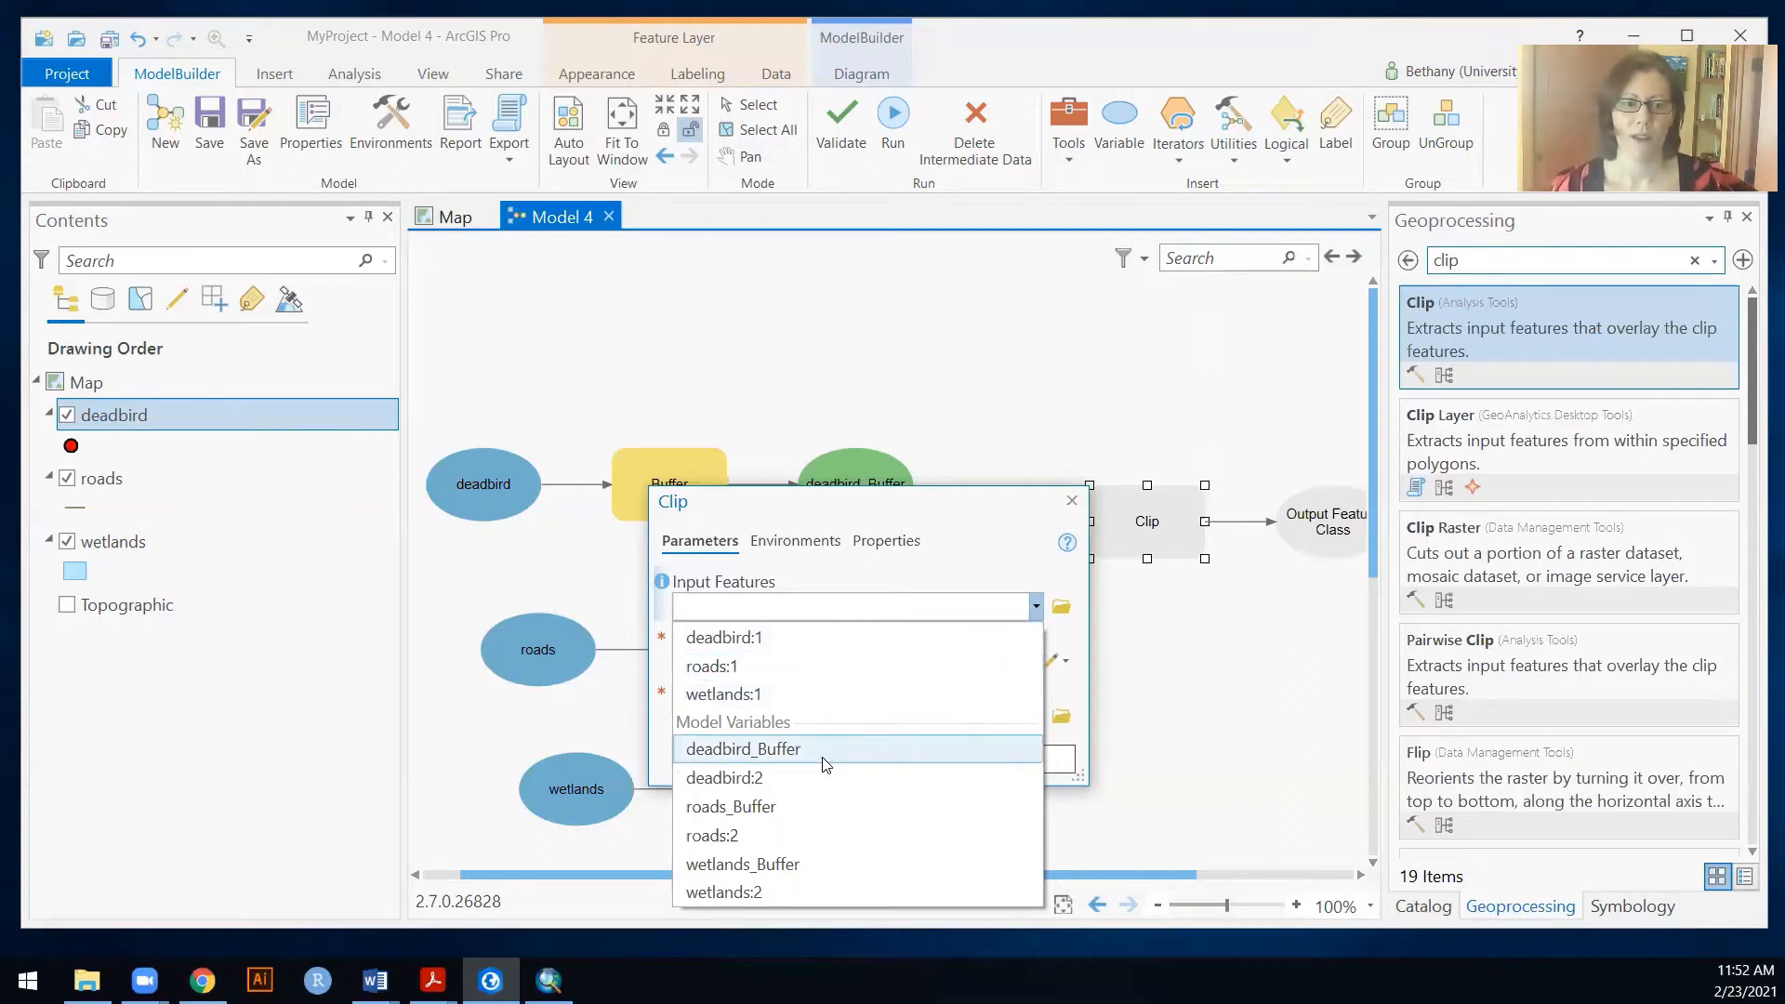
{"action": "left_click", "coordinate": [814, 806]}
{"action": "left_click", "coordinate": [994, 661]}
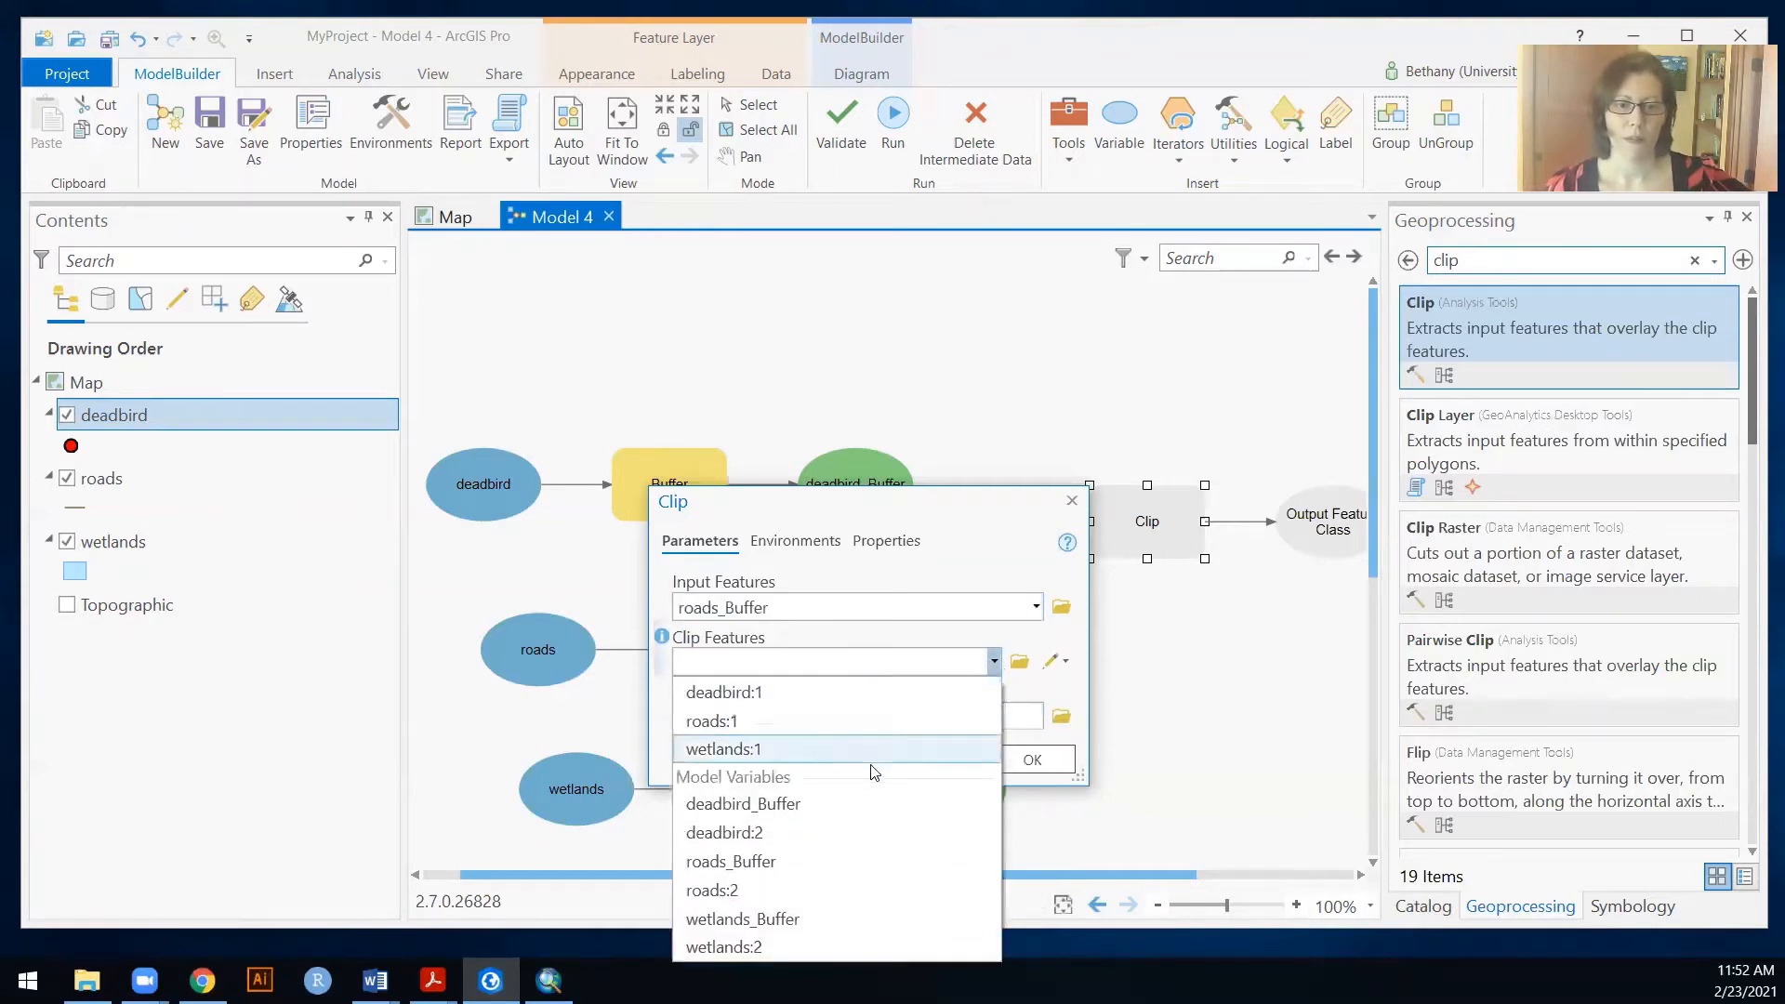
{"action": "left_click", "coordinate": [810, 814]}
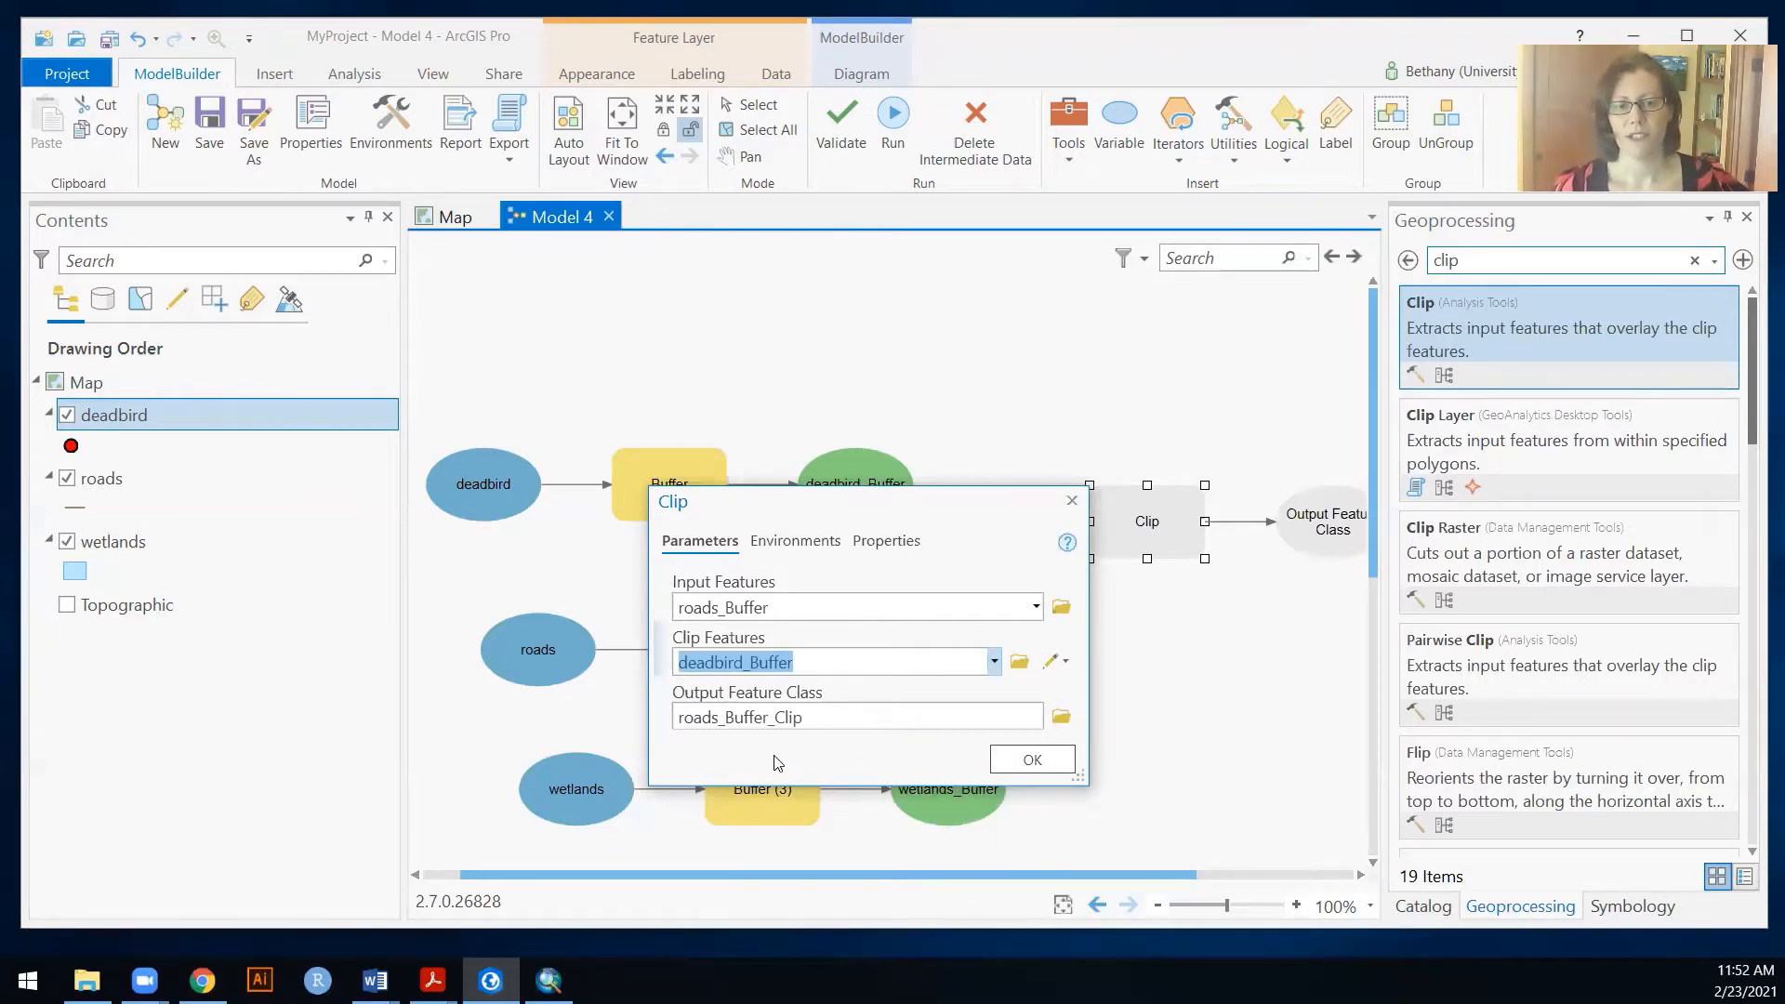
{"action": "left_click", "coordinate": [1031, 763]}
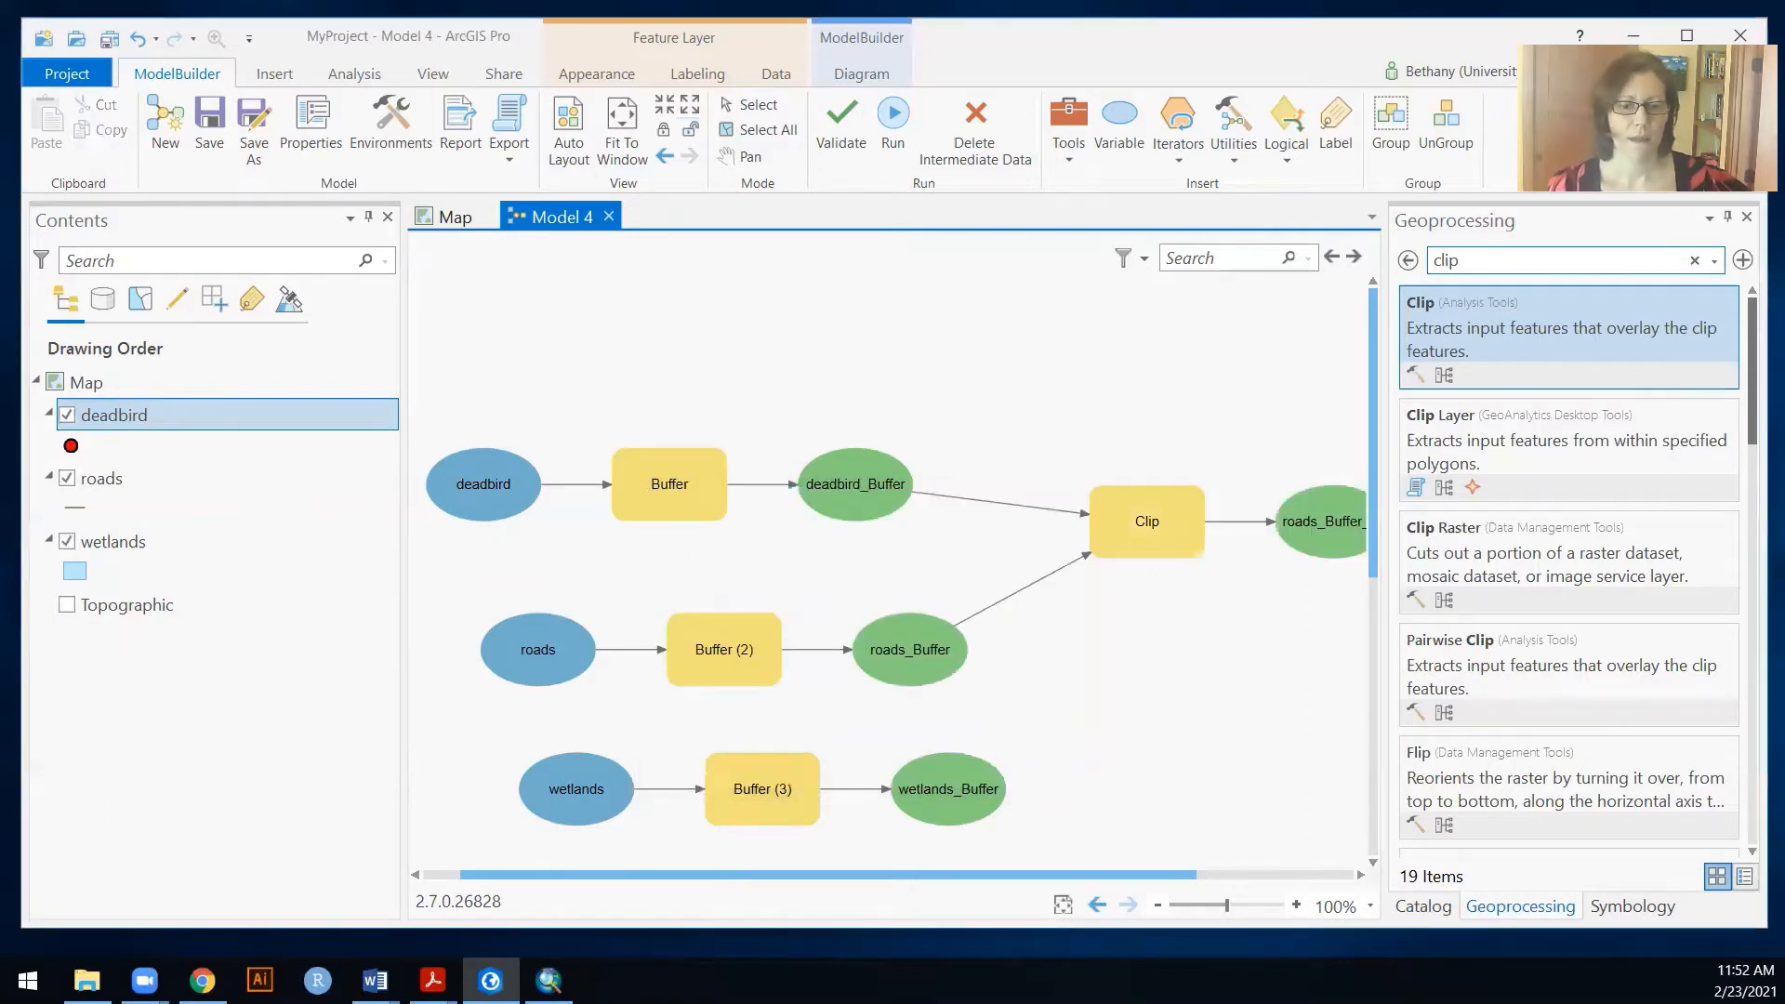
Step: Switch to ArcMap and browse the Dropbox folder connection to Teaching, Intro GIS, GIS Labs, Labs 2018, Lab3, cdcdata
{"action": "left_click", "coordinate": [549, 981]}
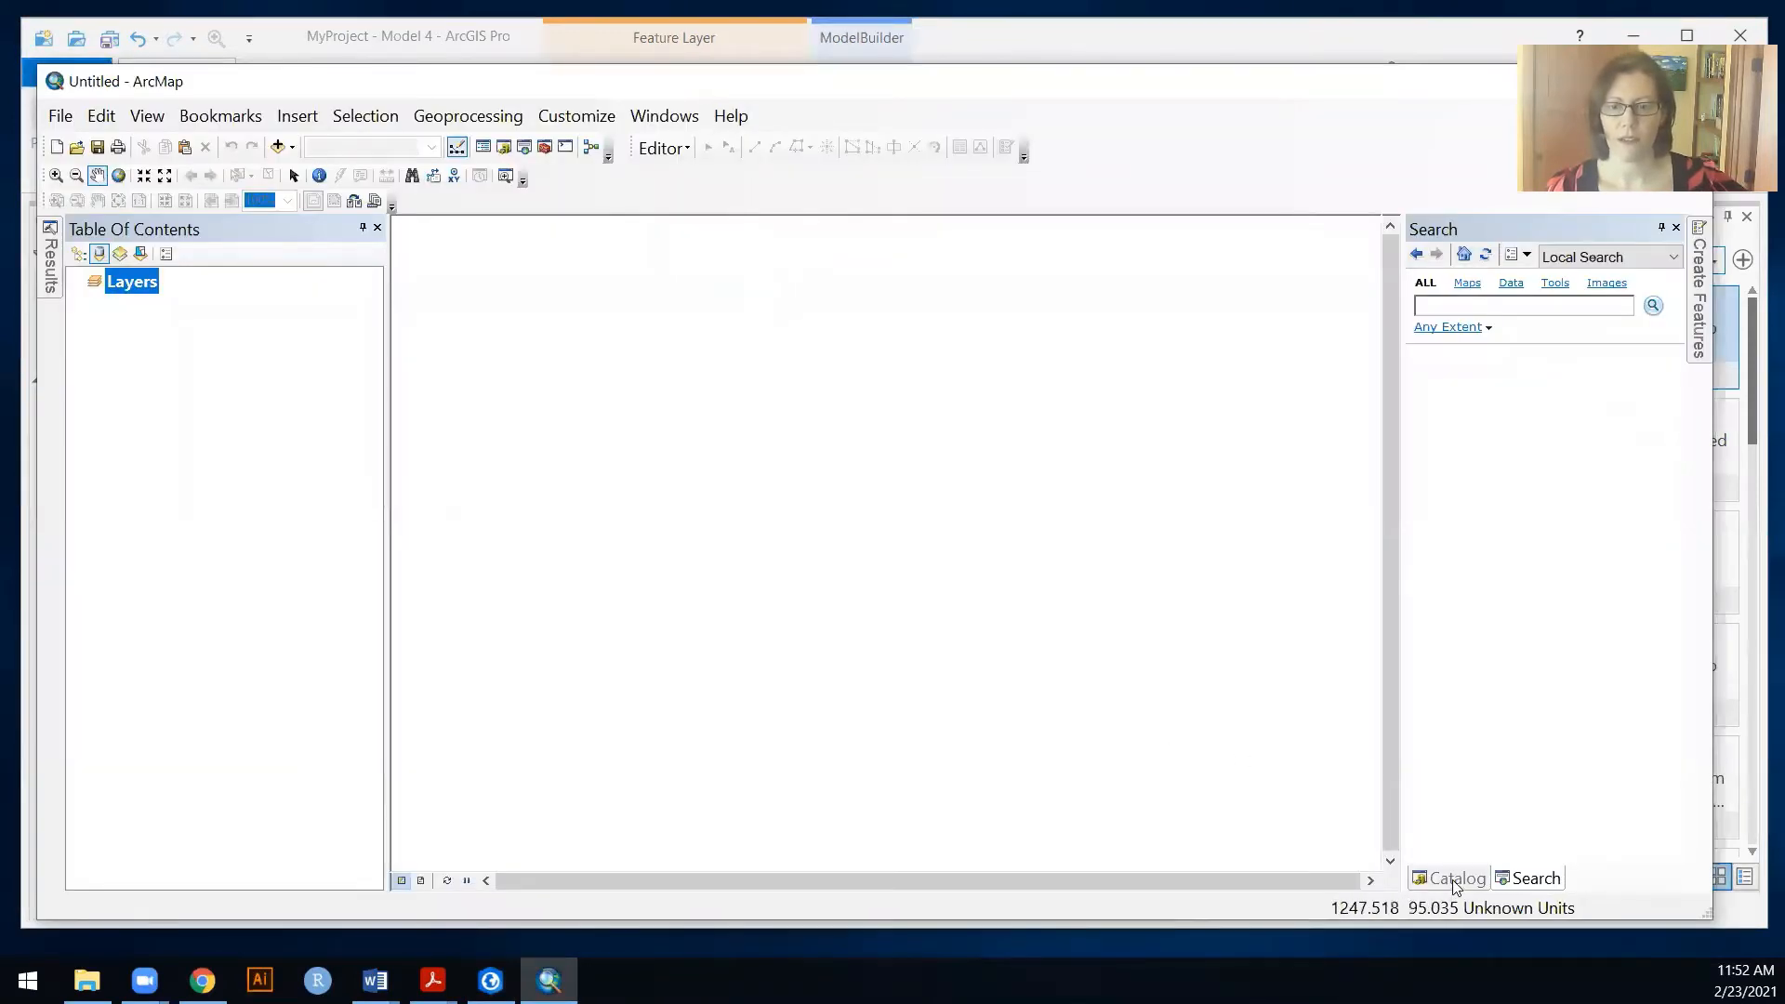
{"action": "left_click", "coordinate": [1456, 878]}
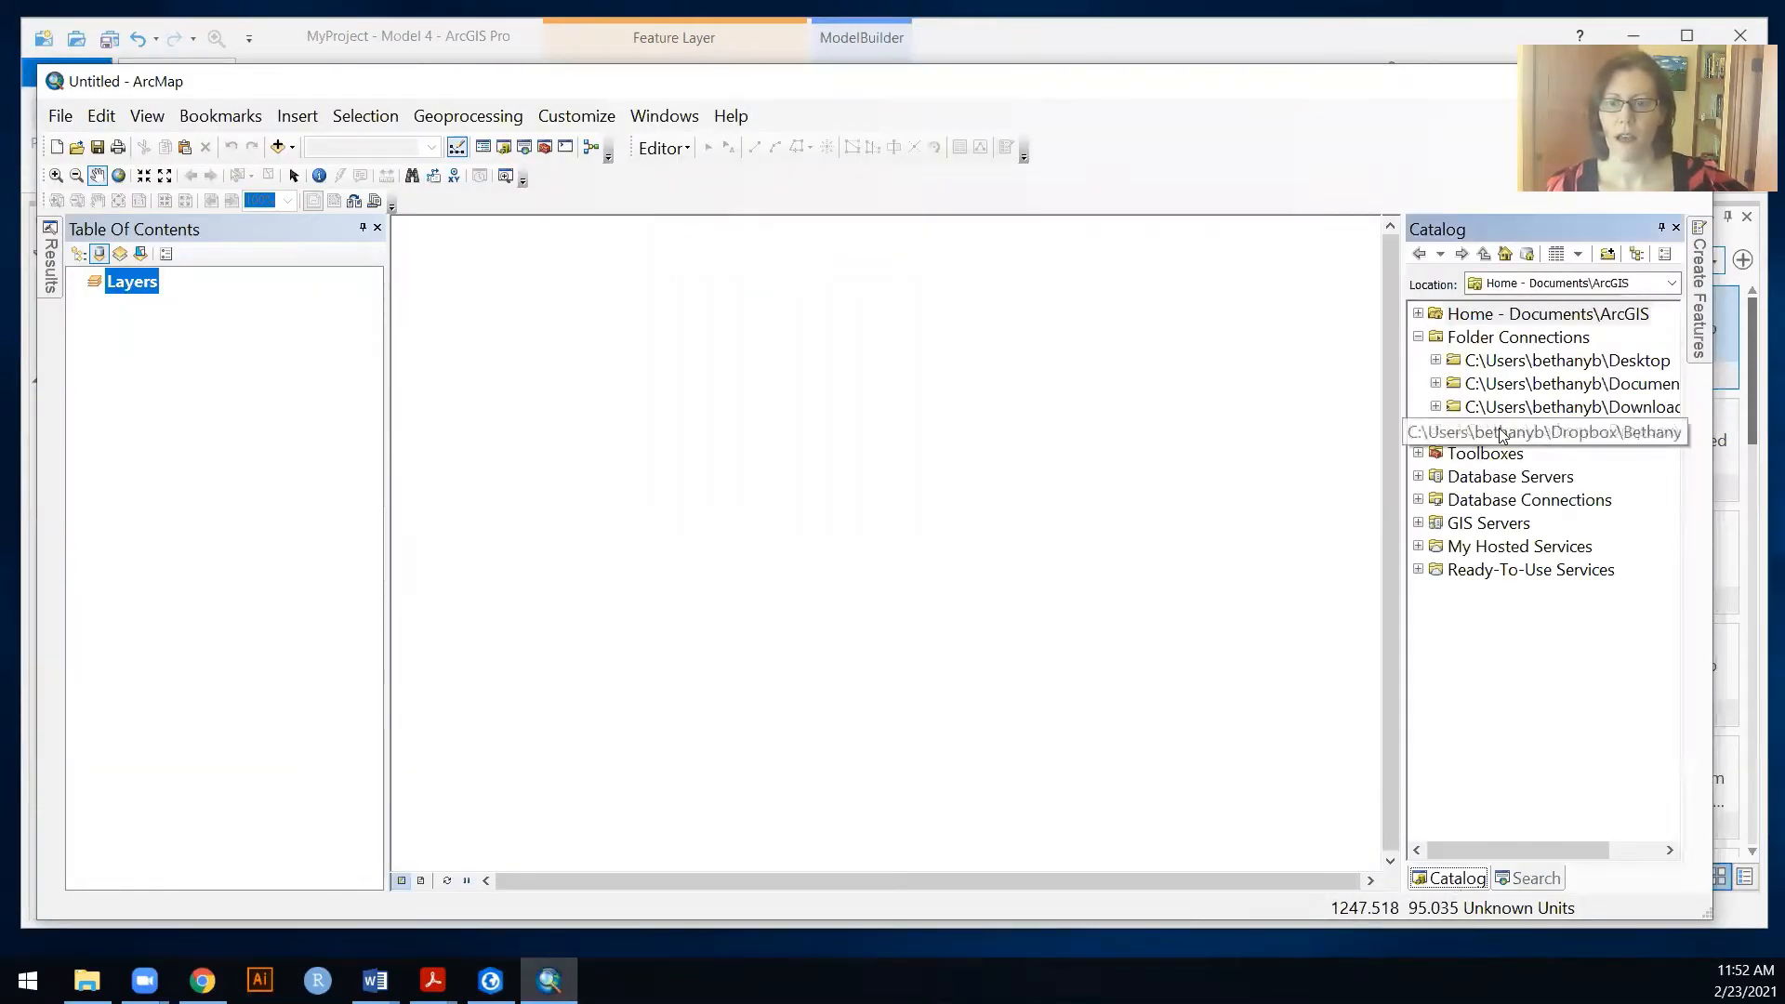
{"action": "left_click", "coordinate": [1435, 430]}
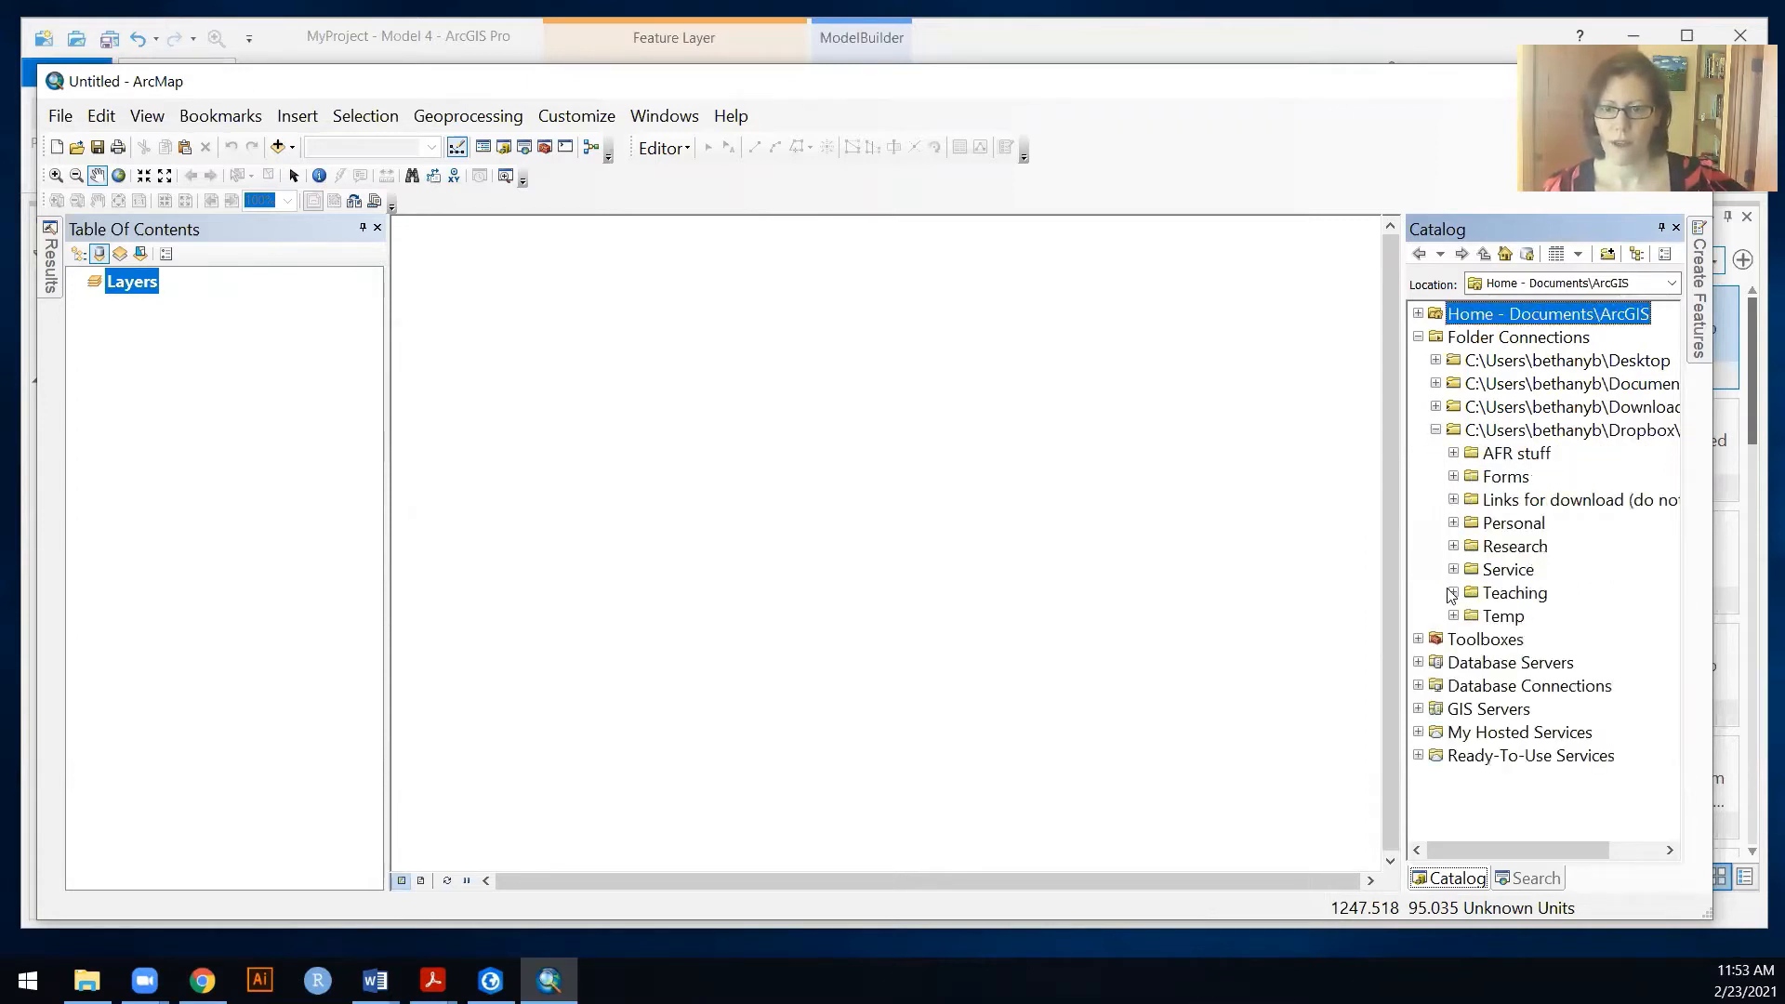
{"action": "left_click", "coordinate": [1452, 595]}
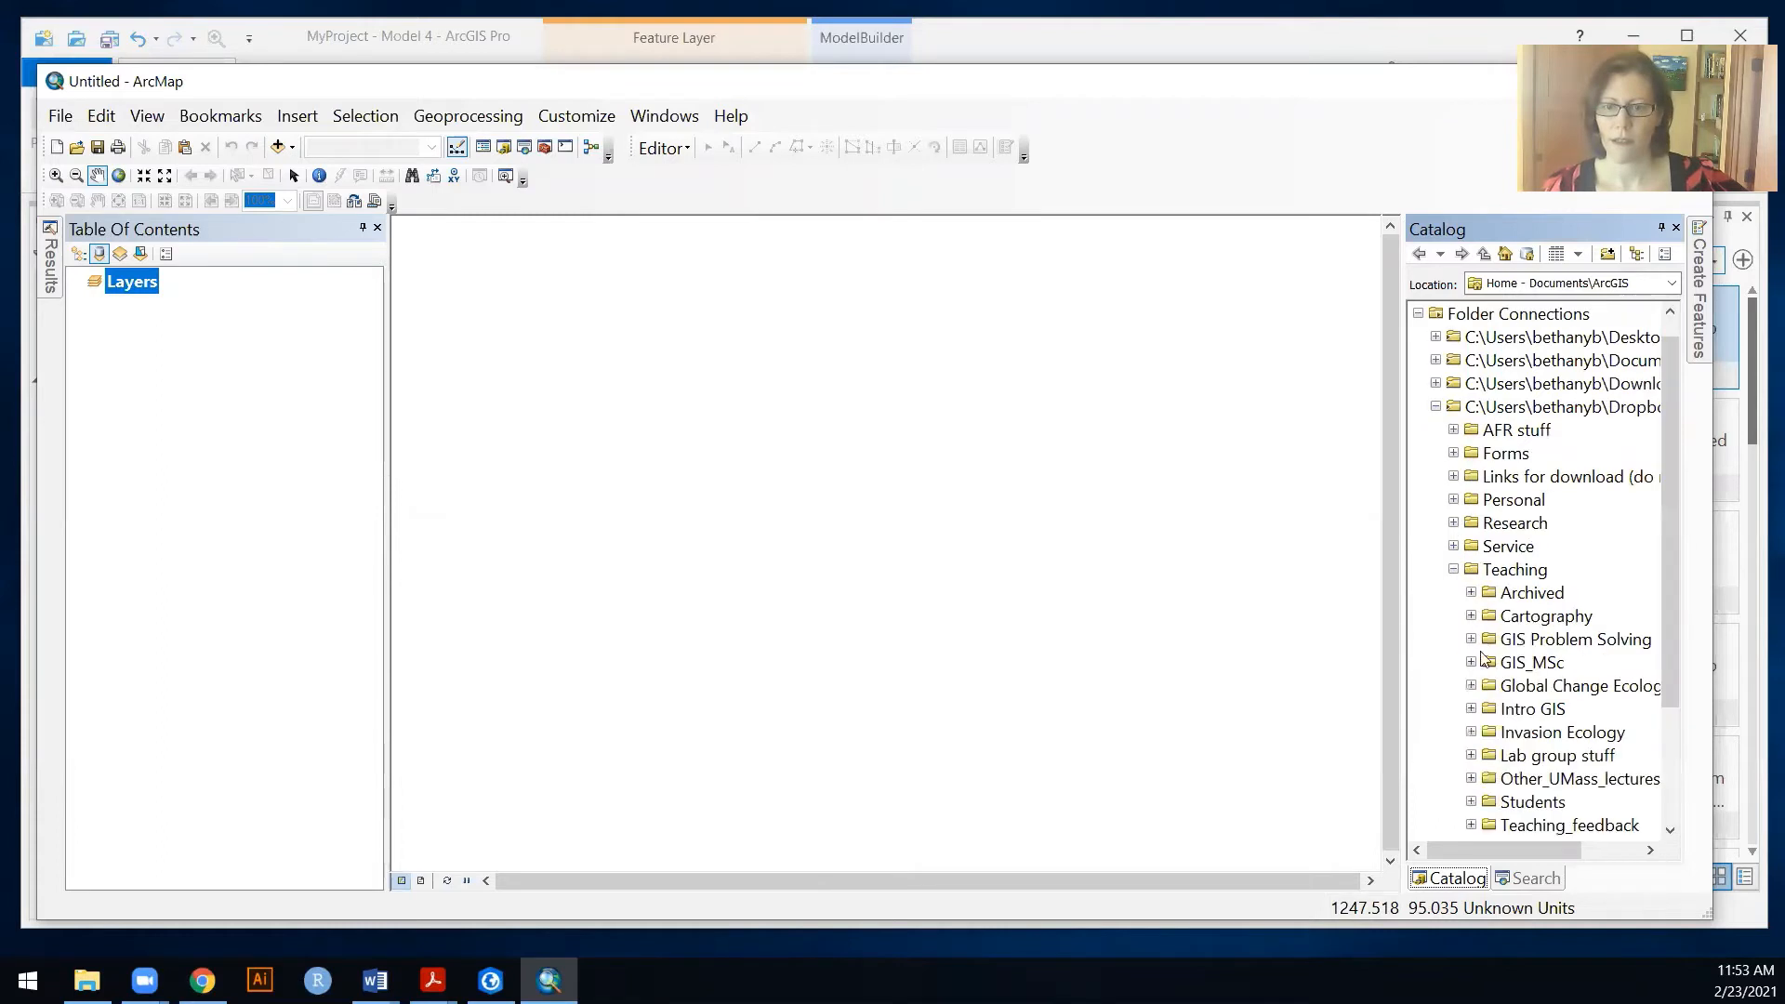
{"action": "left_click", "coordinate": [1471, 710]}
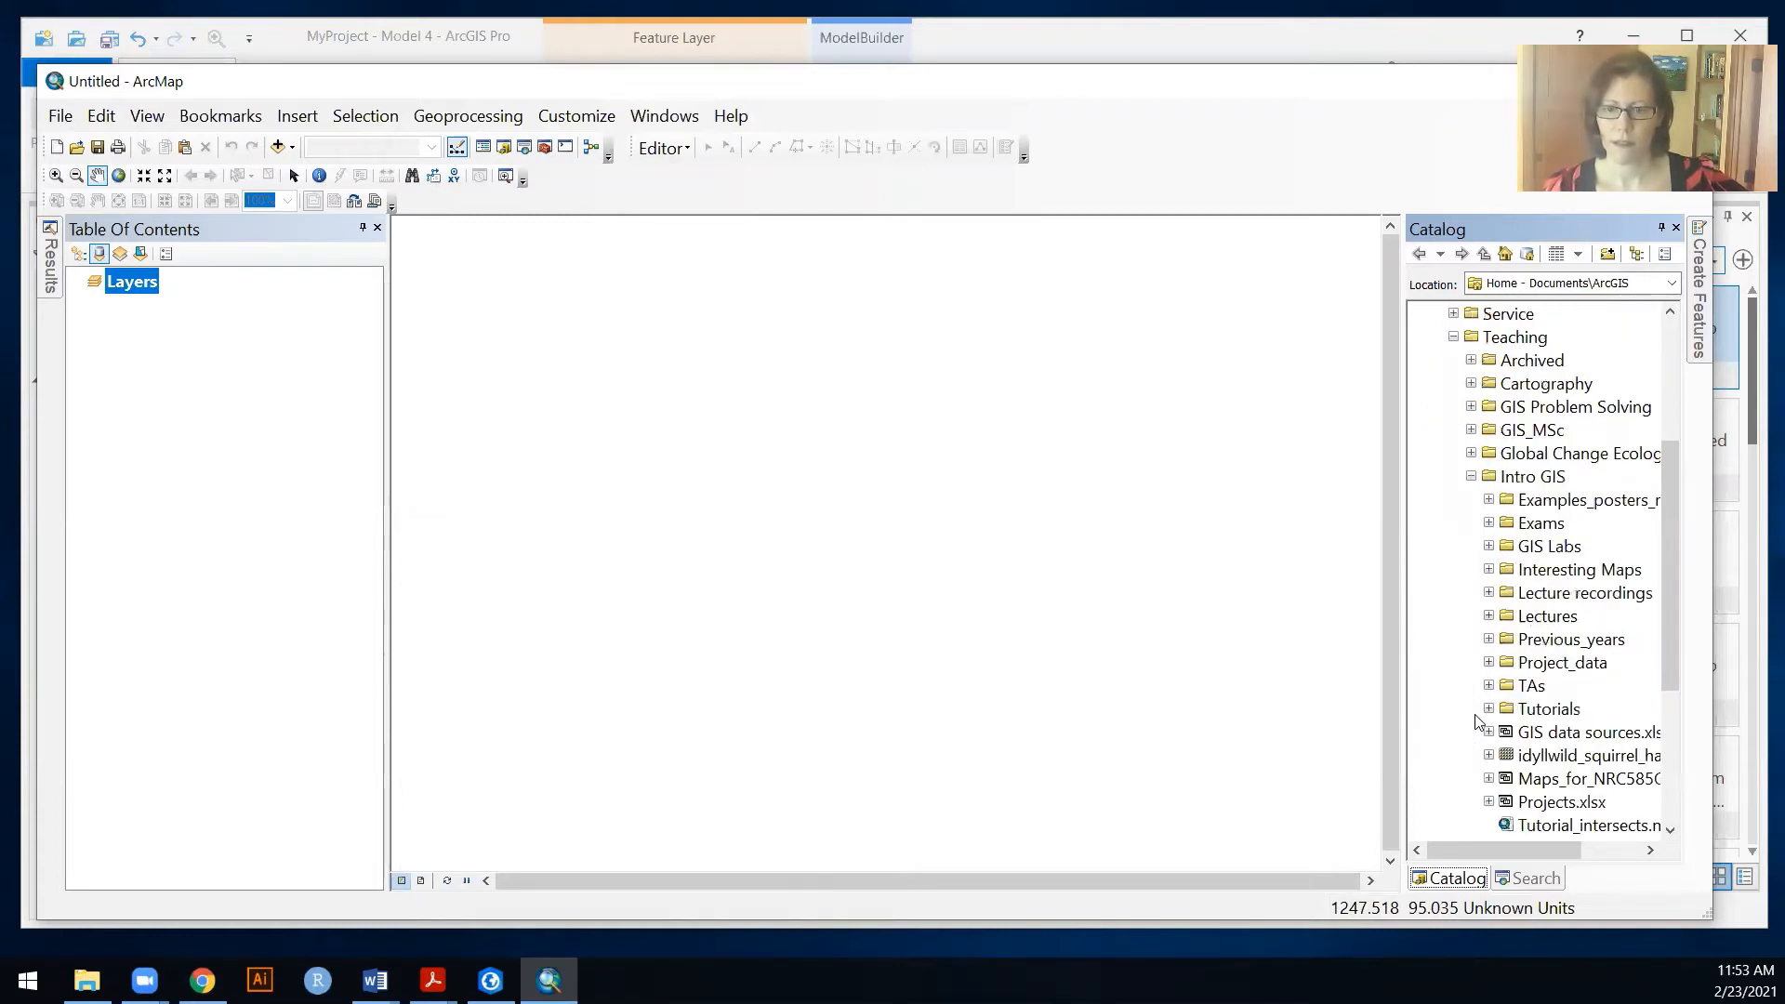
{"action": "left_click", "coordinate": [1488, 546]}
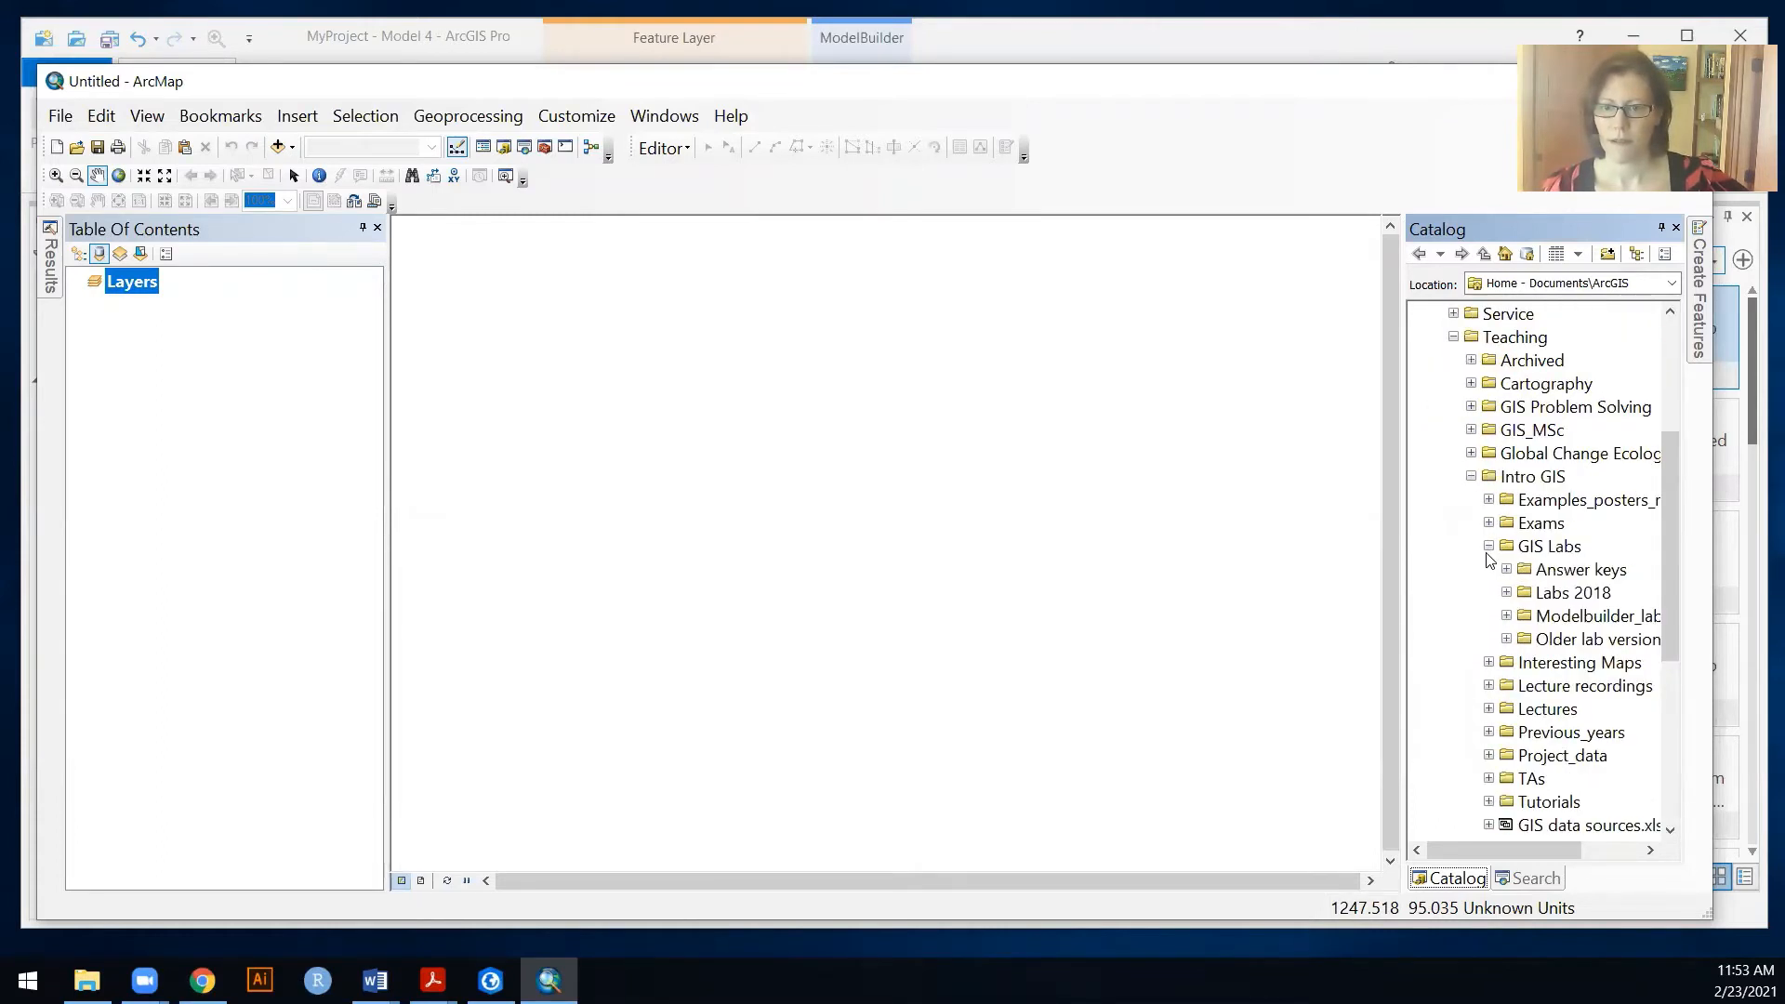
{"action": "left_click", "coordinate": [1507, 594]}
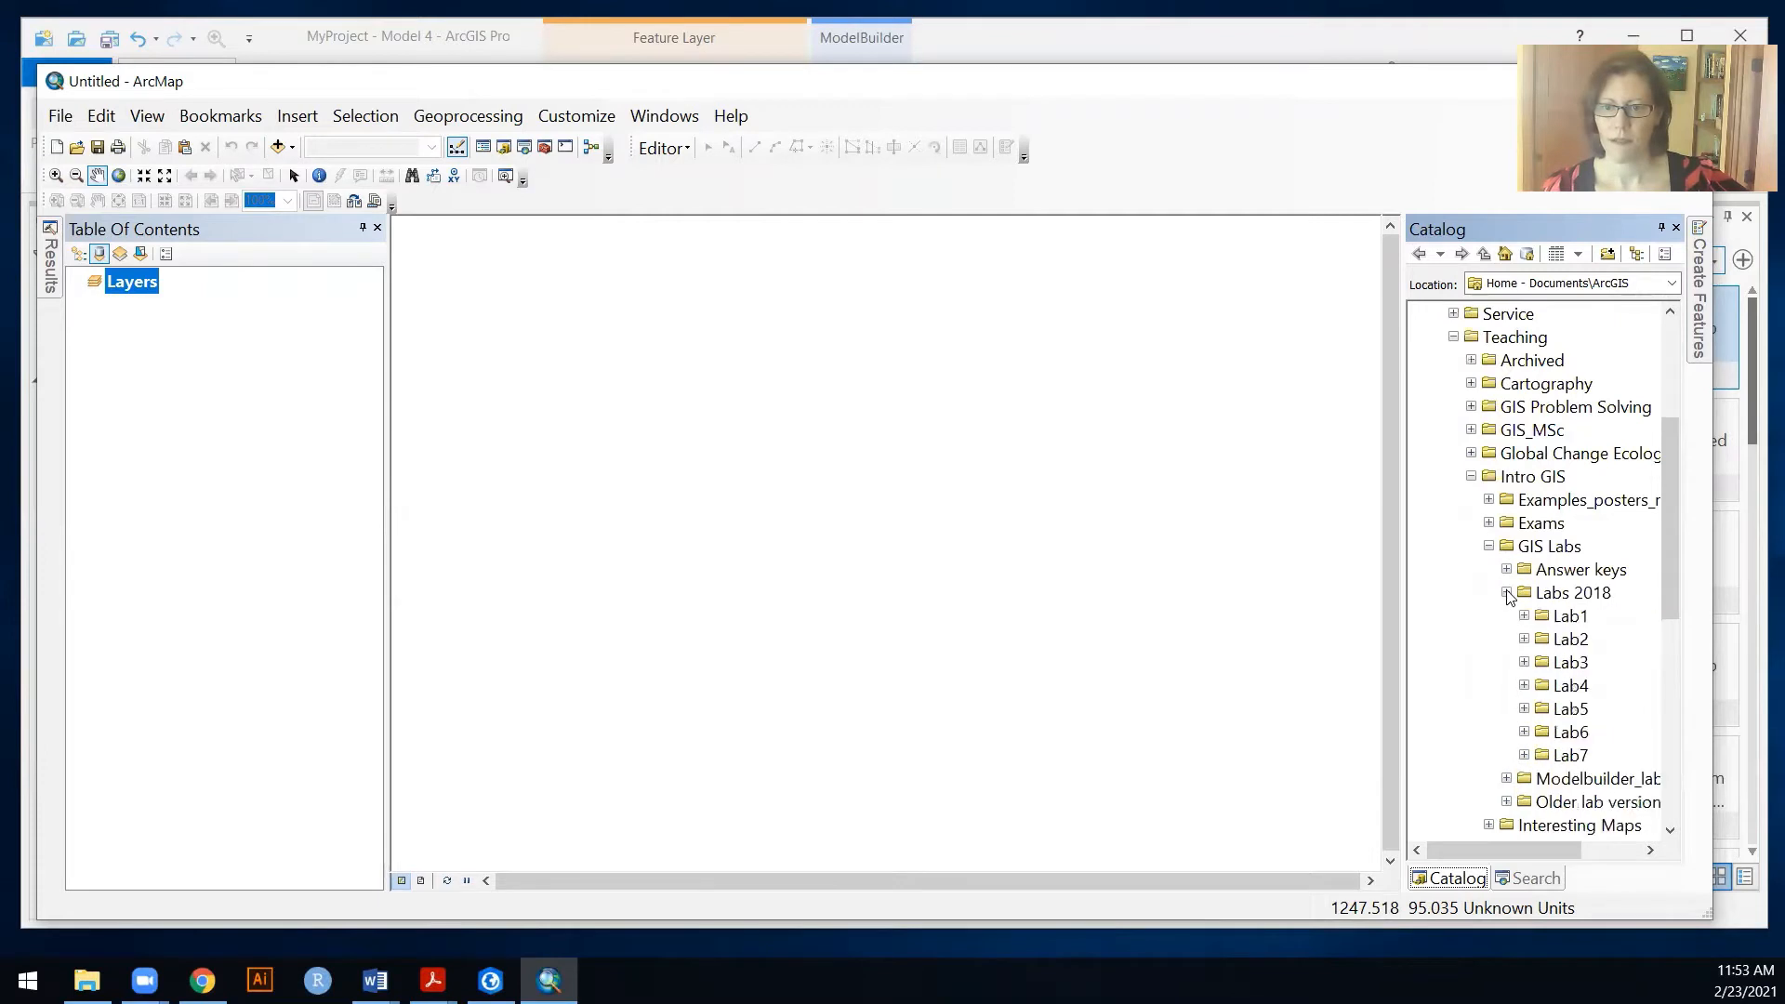
{"action": "left_click", "coordinate": [1524, 662]}
{"action": "left_click", "coordinate": [1541, 708]}
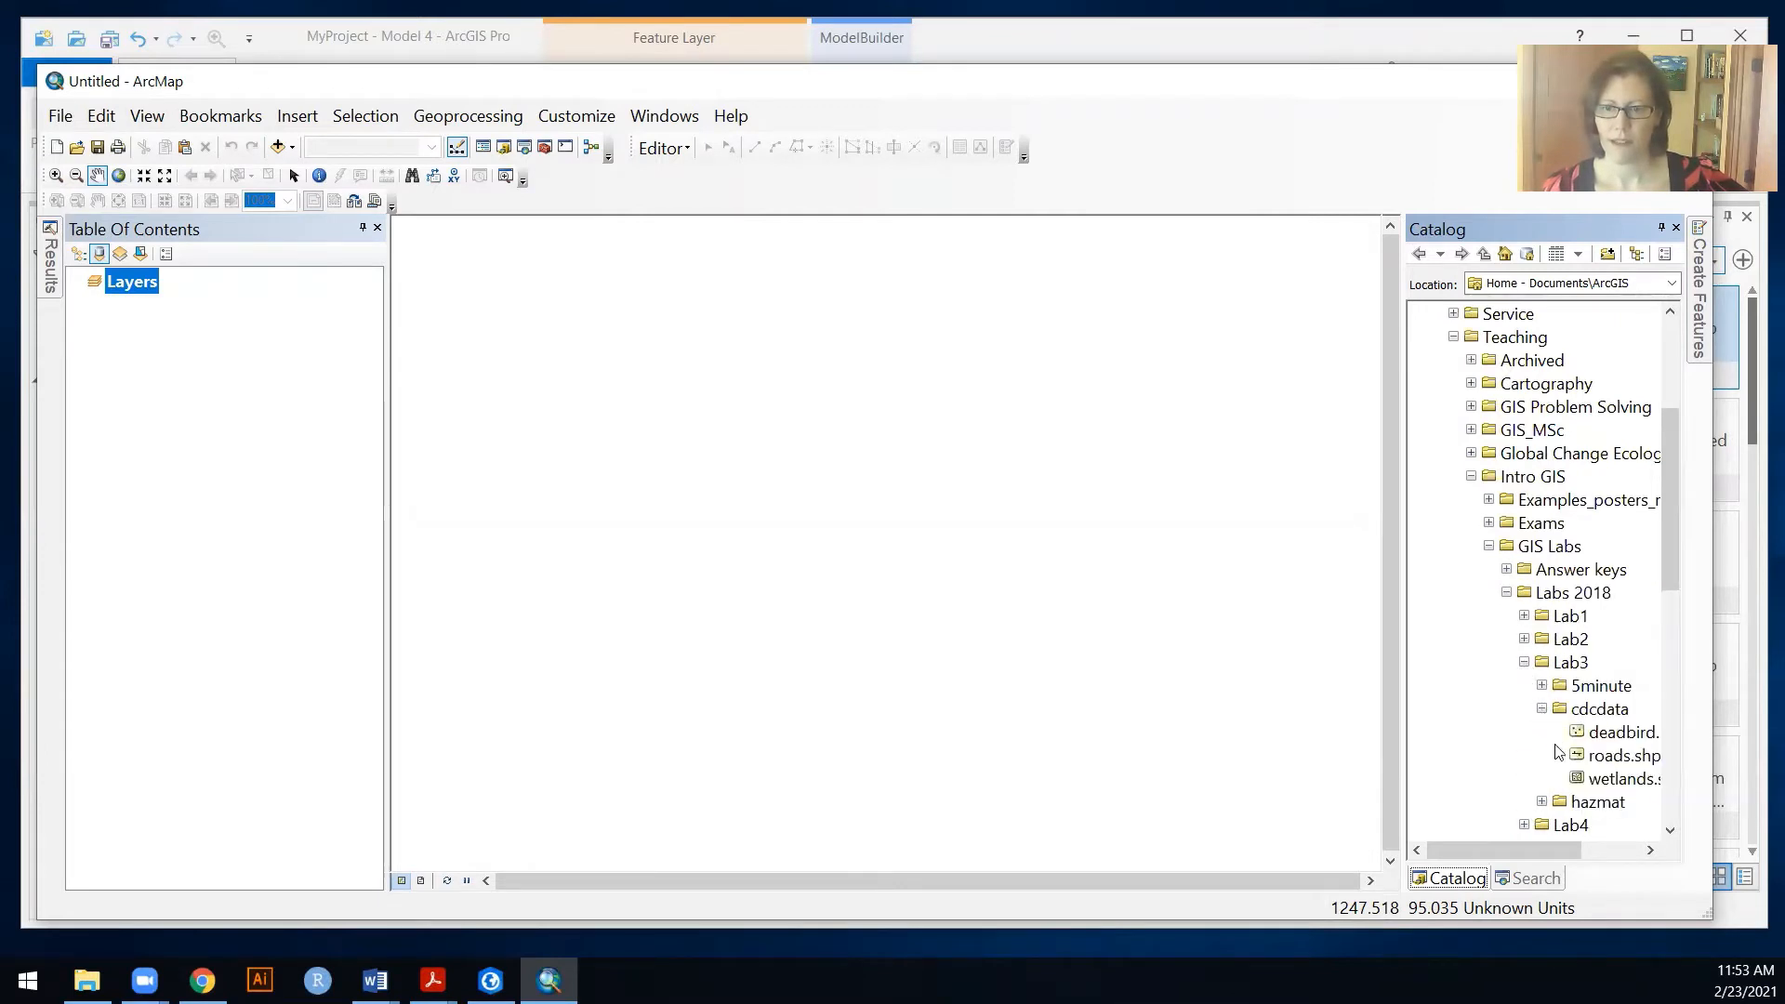
Step: Add the deadbird, roads and wetlands shapefiles from the cdcdata folder to the map
{"action": "left_click_drag", "start_coordinate": [1596, 739], "coordinate": [1060, 641]}
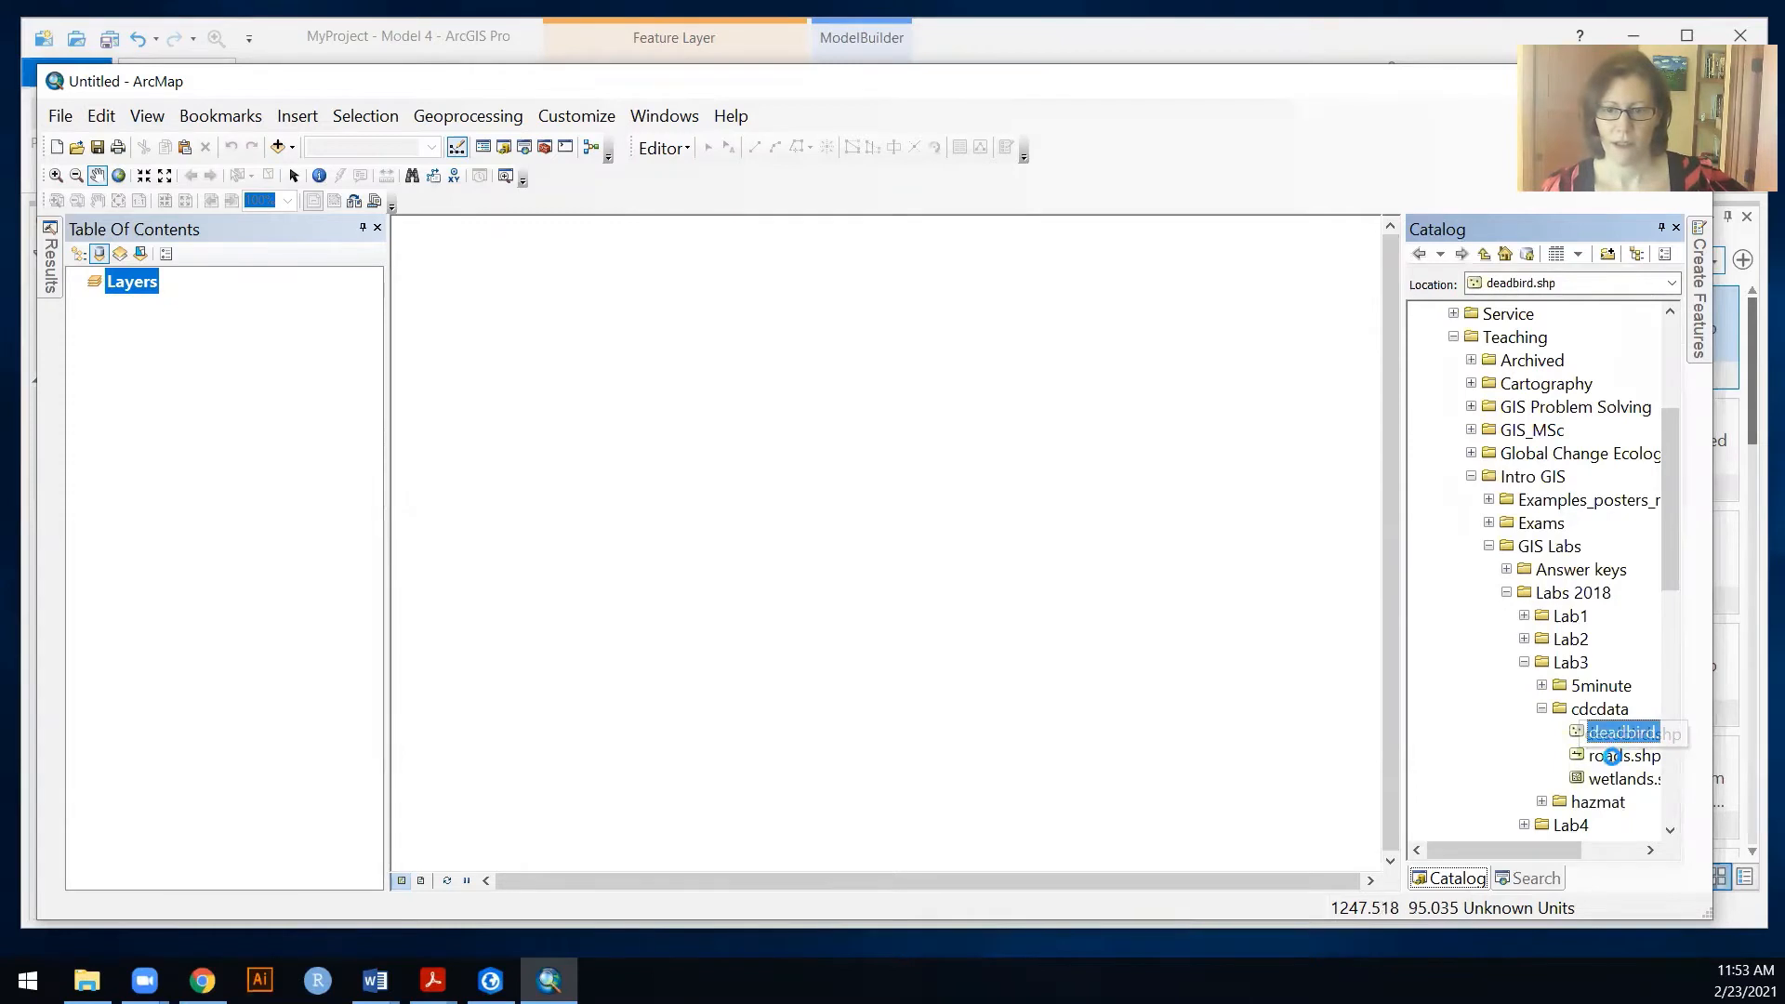
{"action": "left_click_drag", "start_coordinate": [1611, 756], "coordinate": [1163, 718]}
{"action": "left_click_drag", "start_coordinate": [1613, 781], "coordinate": [950, 676]}
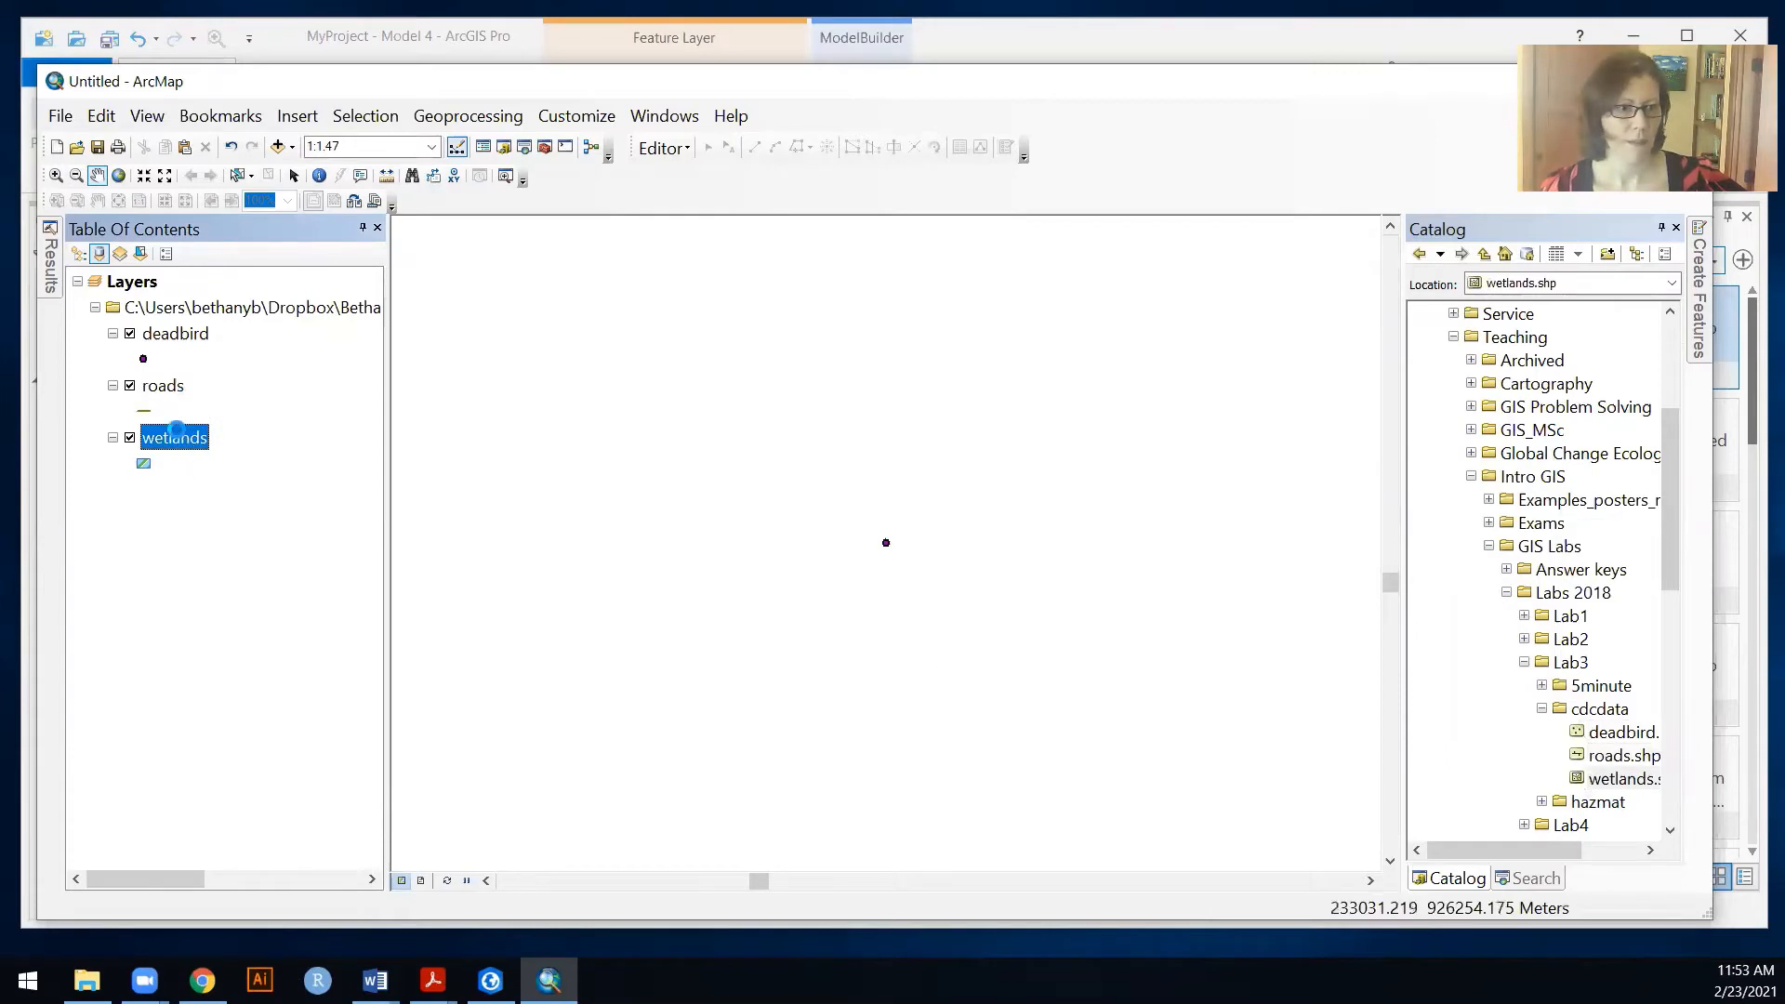
{"action": "right_click", "coordinate": [178, 437]}
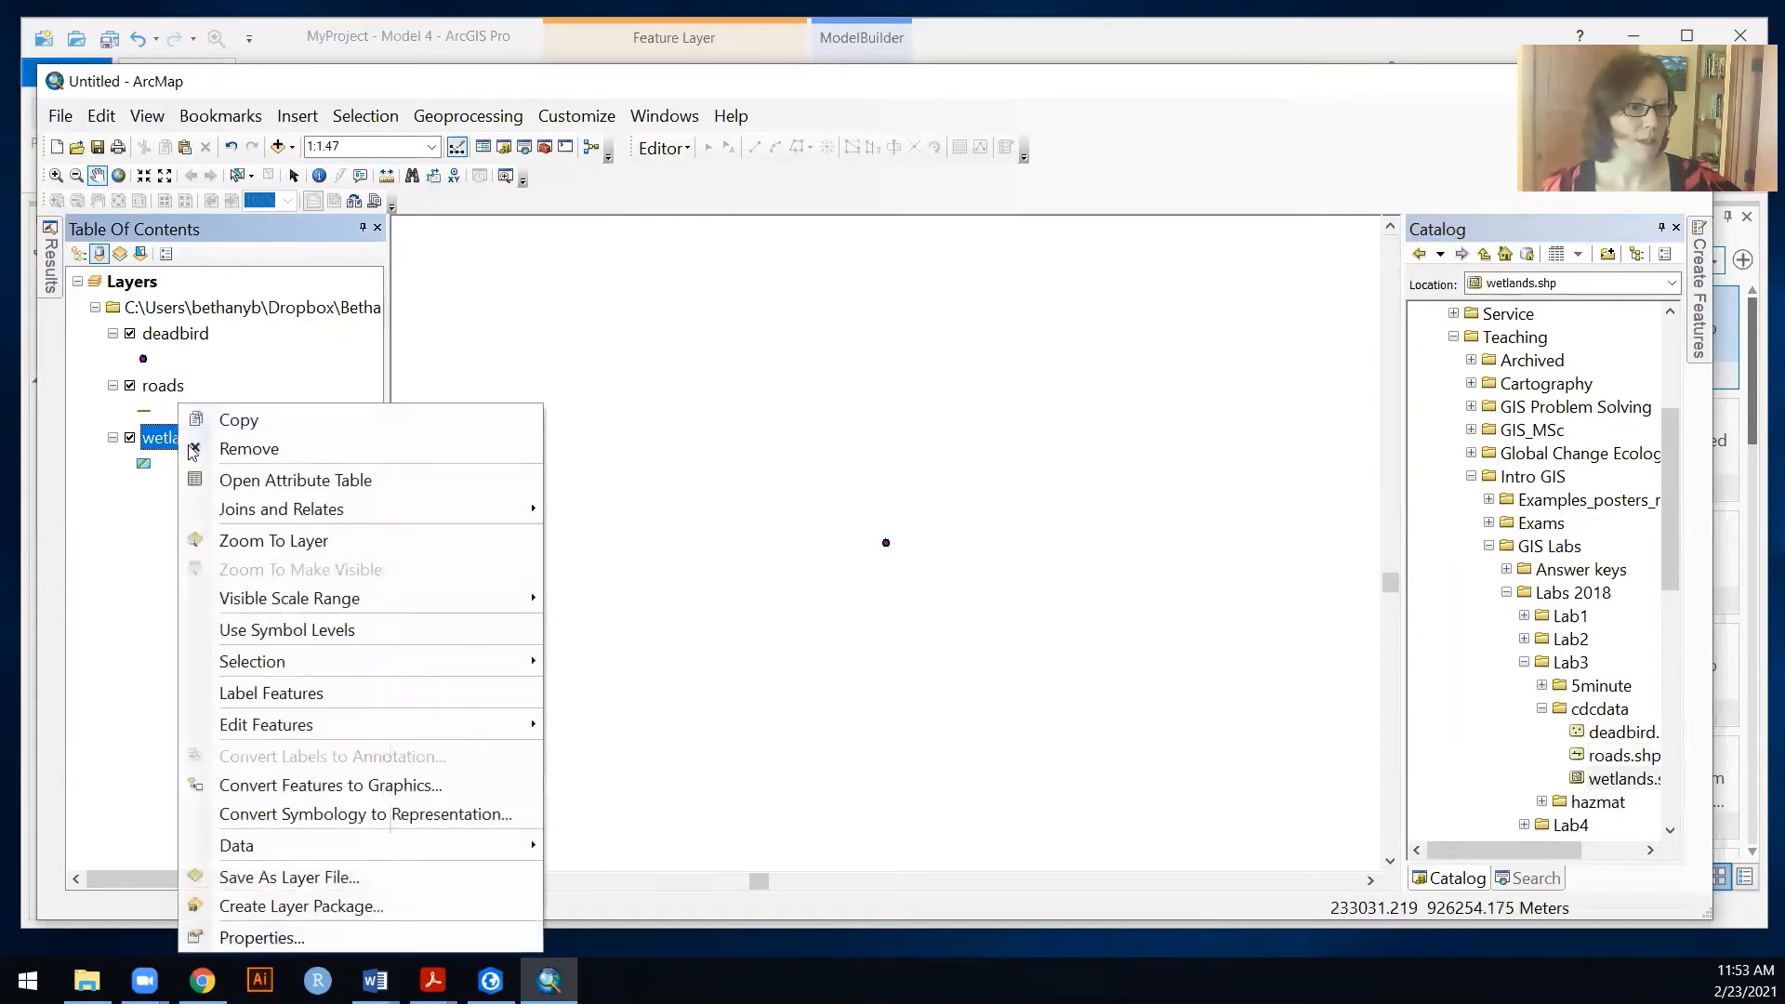
{"action": "left_click", "coordinate": [269, 541]}
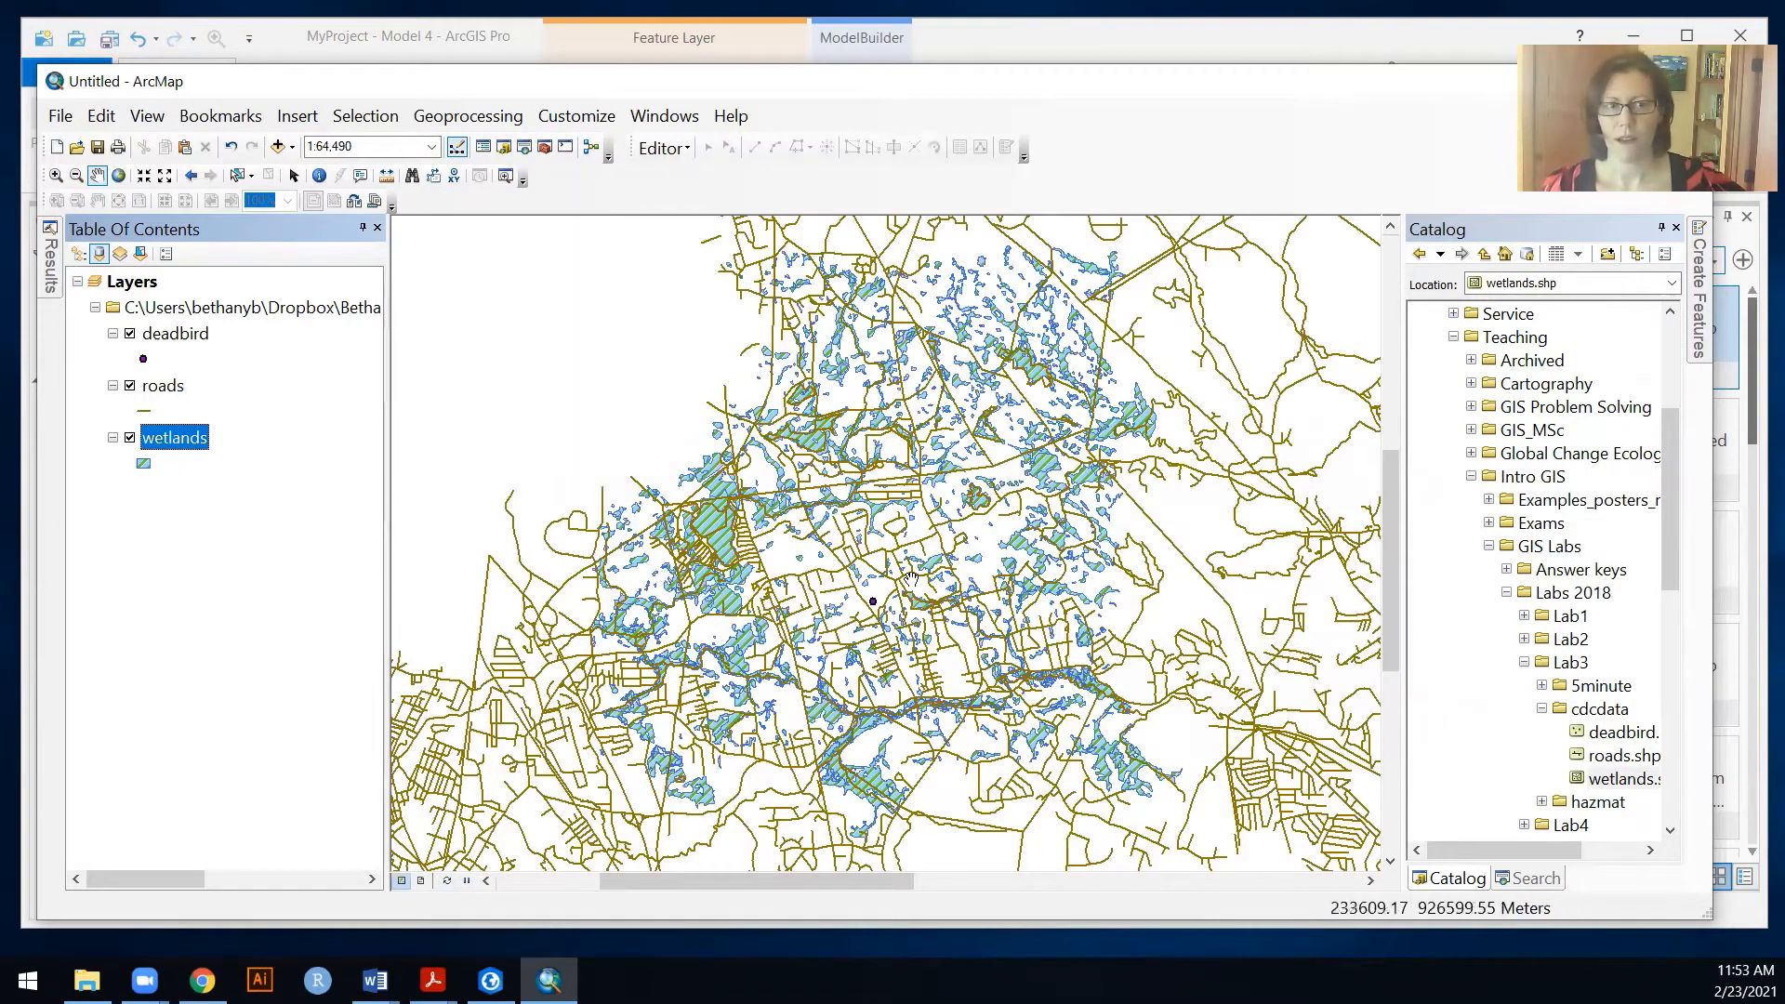
Step: Start a new ModelBuilder model, search for "buffer" and add the Buffer (Analysis) tool to it
{"action": "left_click", "coordinate": [591, 148]}
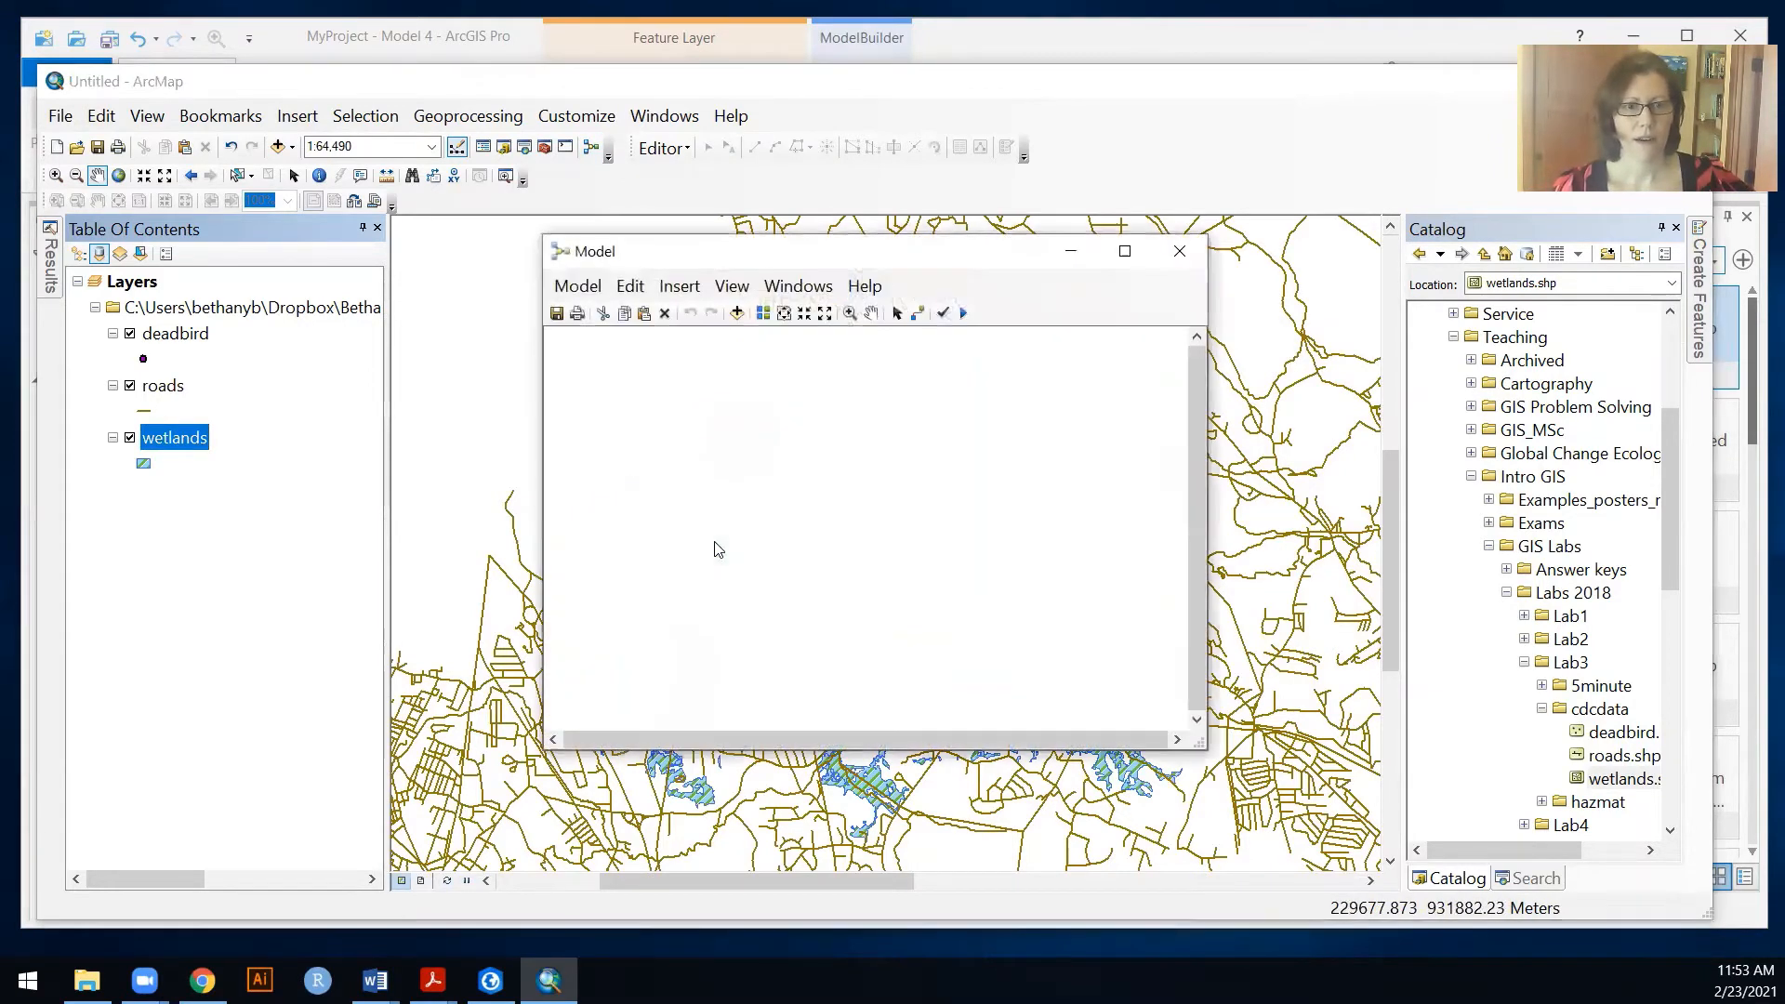
{"action": "left_click", "coordinate": [1529, 878]}
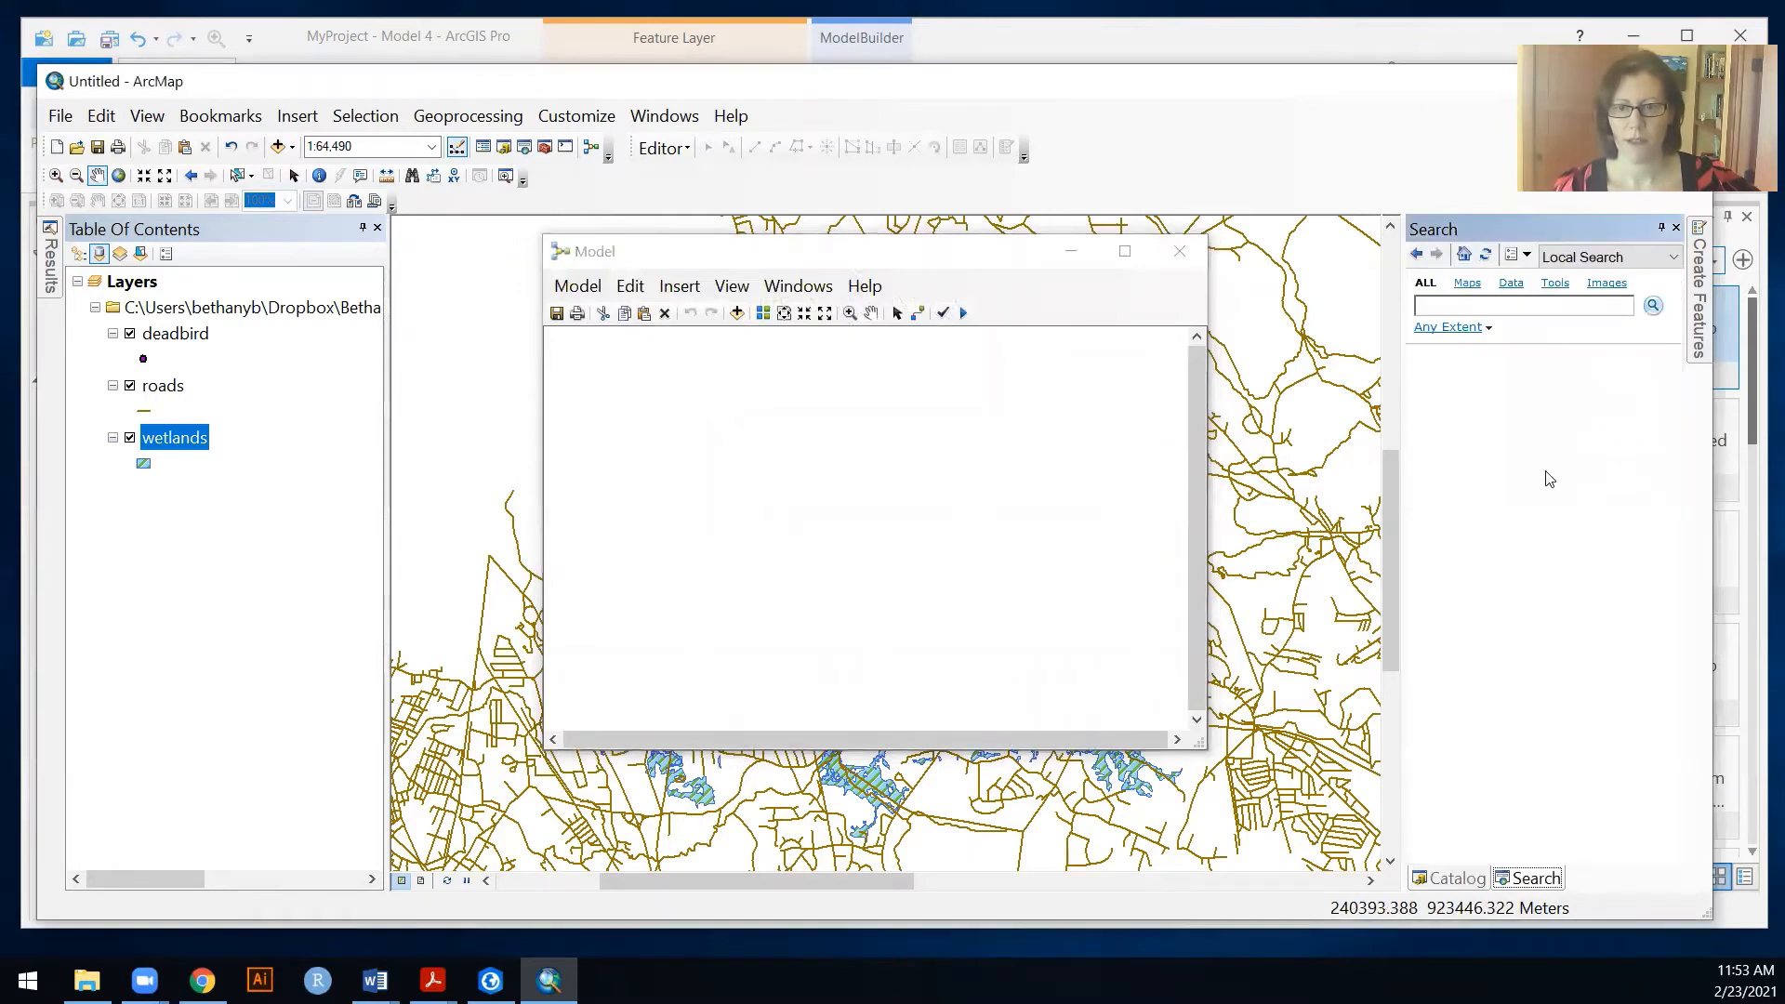
{"action": "left_click", "coordinate": [1487, 308]}
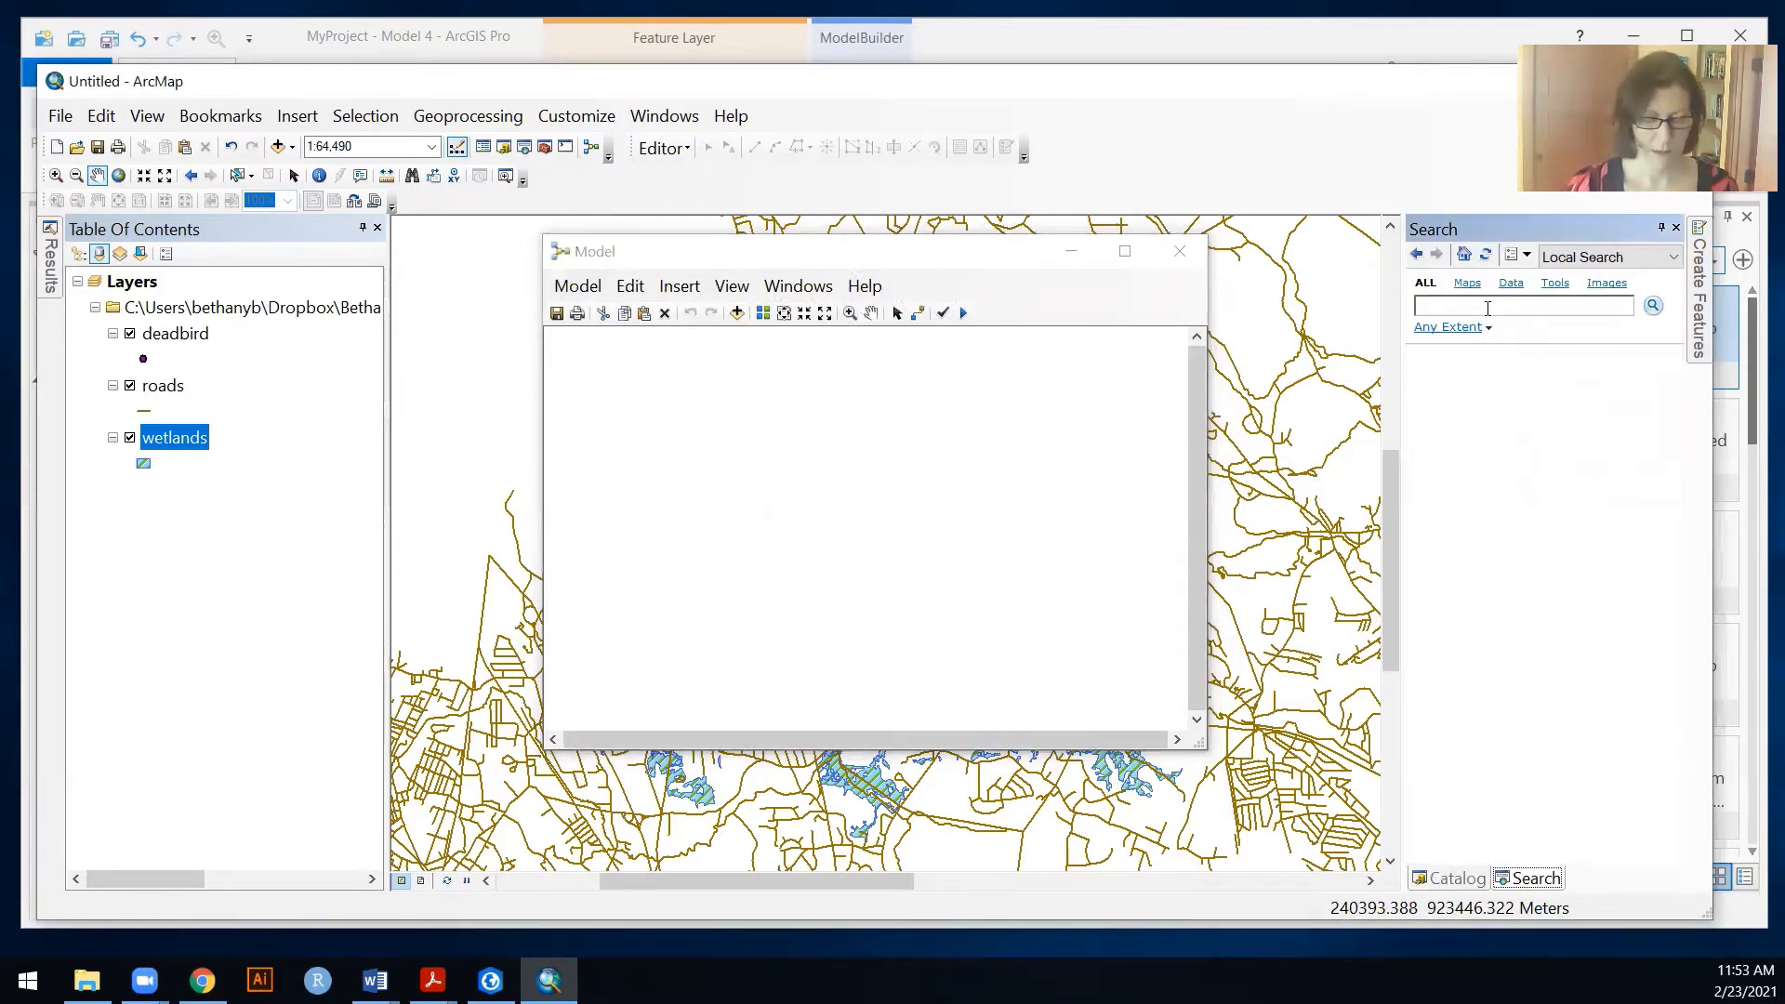
{"action": "type", "text": "buffer"}
{"action": "key", "text": "Return"}
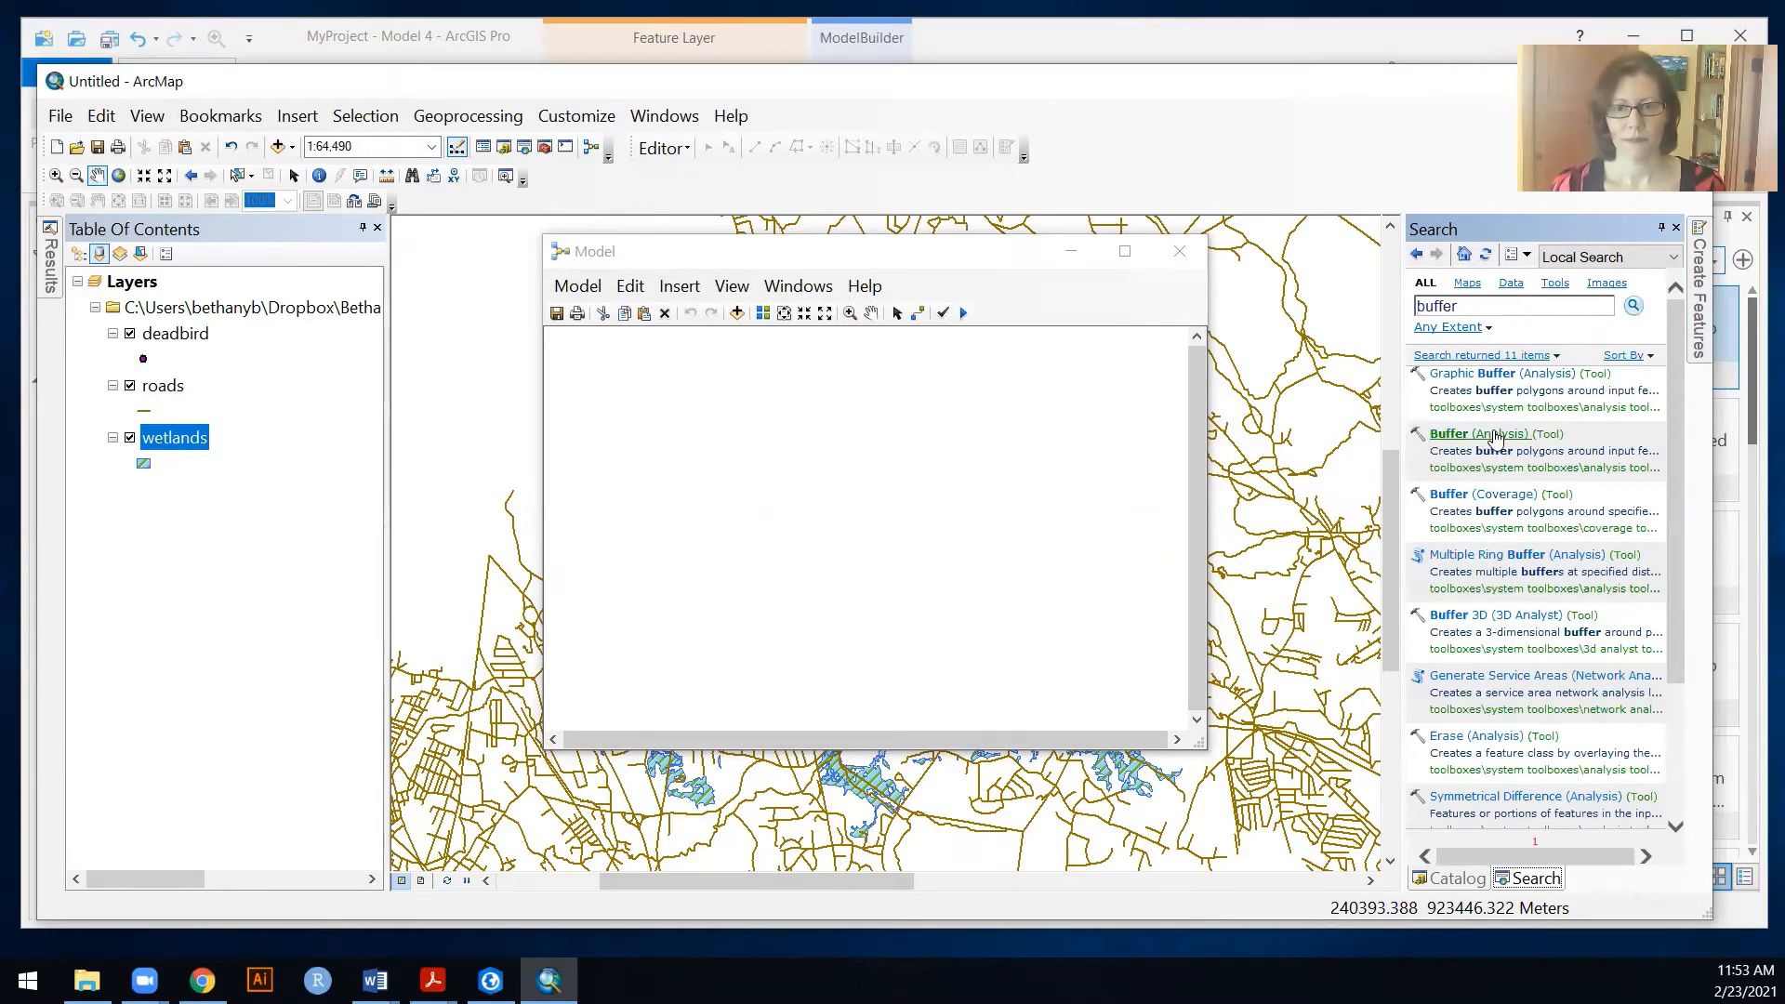
{"action": "left_click_drag", "start_coordinate": [1494, 437], "coordinate": [673, 437]}
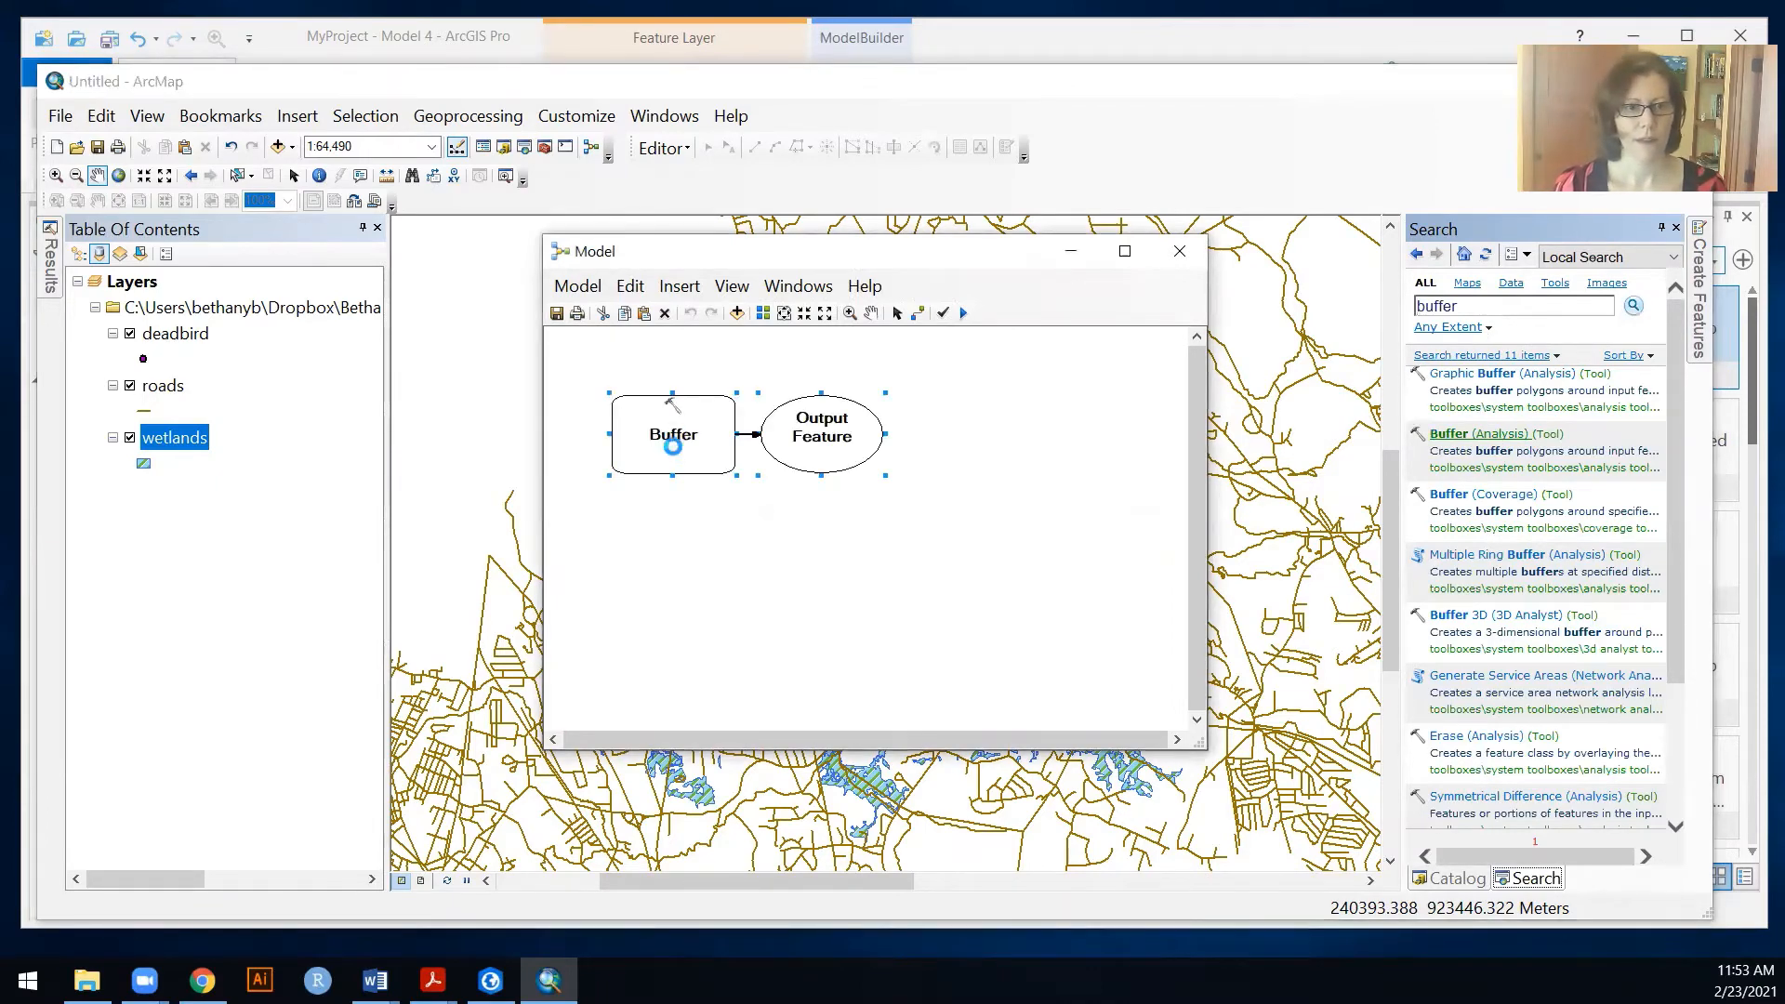
Step: Configure the Buffer tool with deadbird as input features and a distance of 2000 meters, and apply its parameters
{"action": "double_click", "coordinate": [671, 435]}
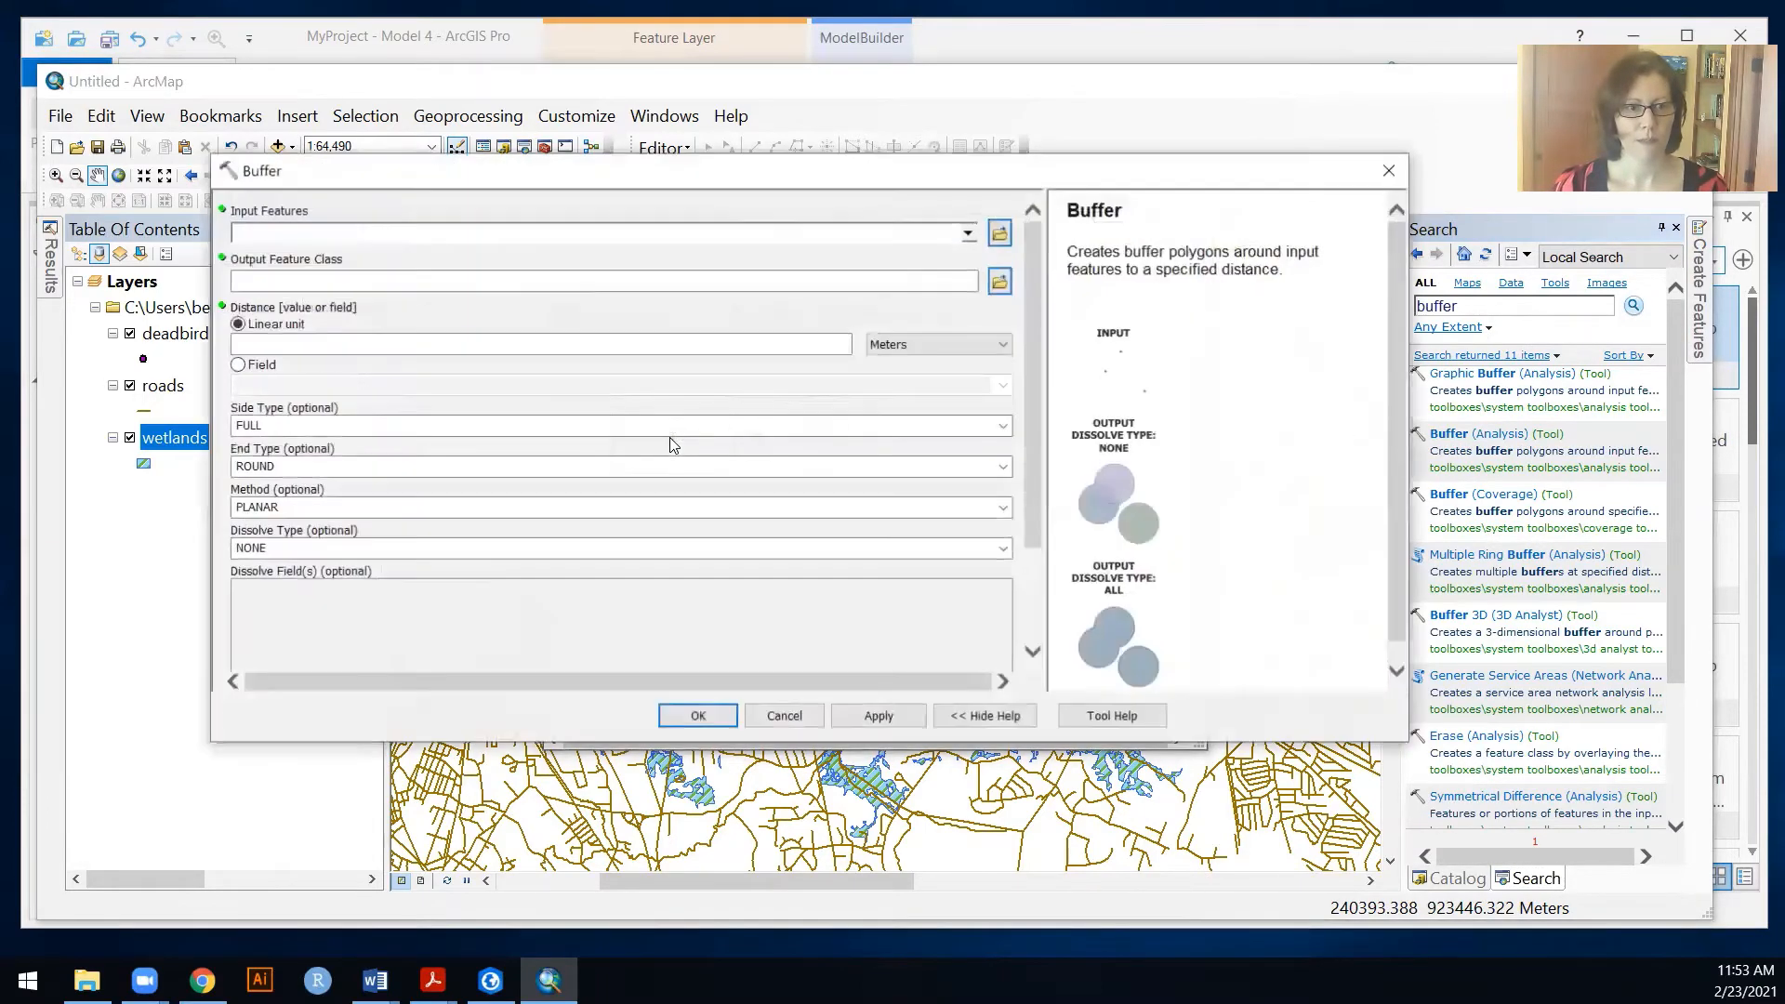
{"action": "left_click", "coordinate": [968, 237]}
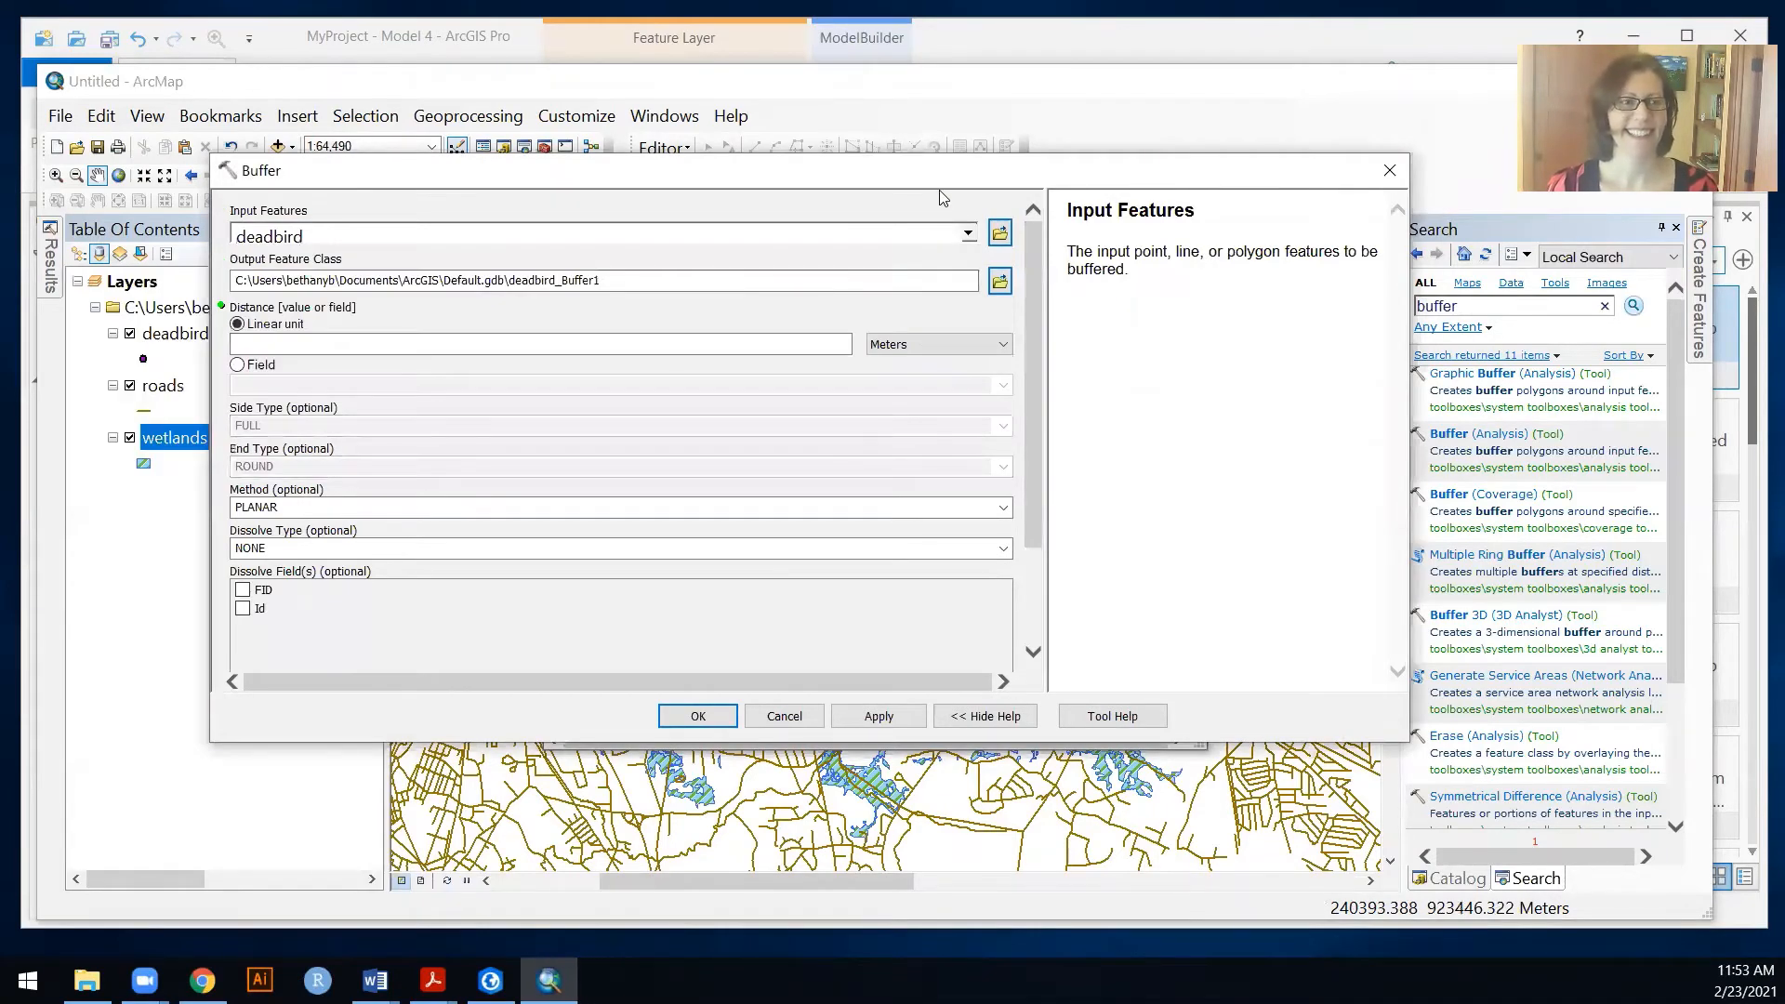
{"action": "left_click", "coordinate": [830, 344]}
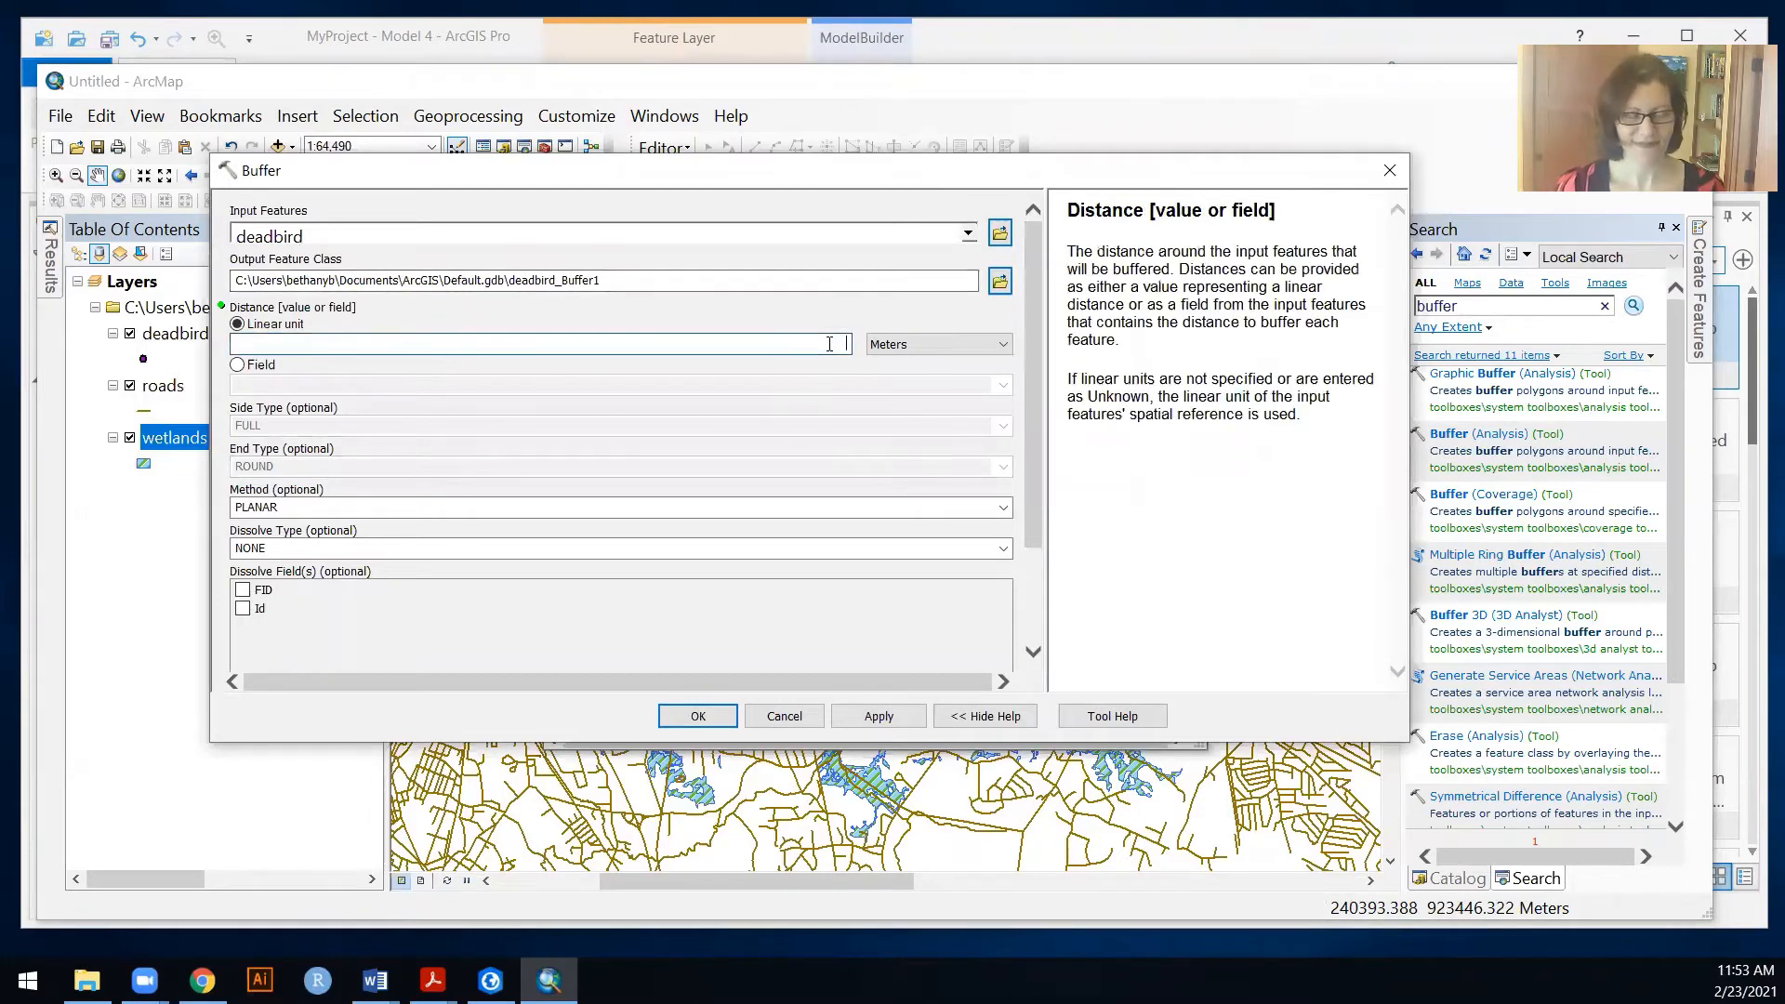
{"action": "type", "text": "2"}
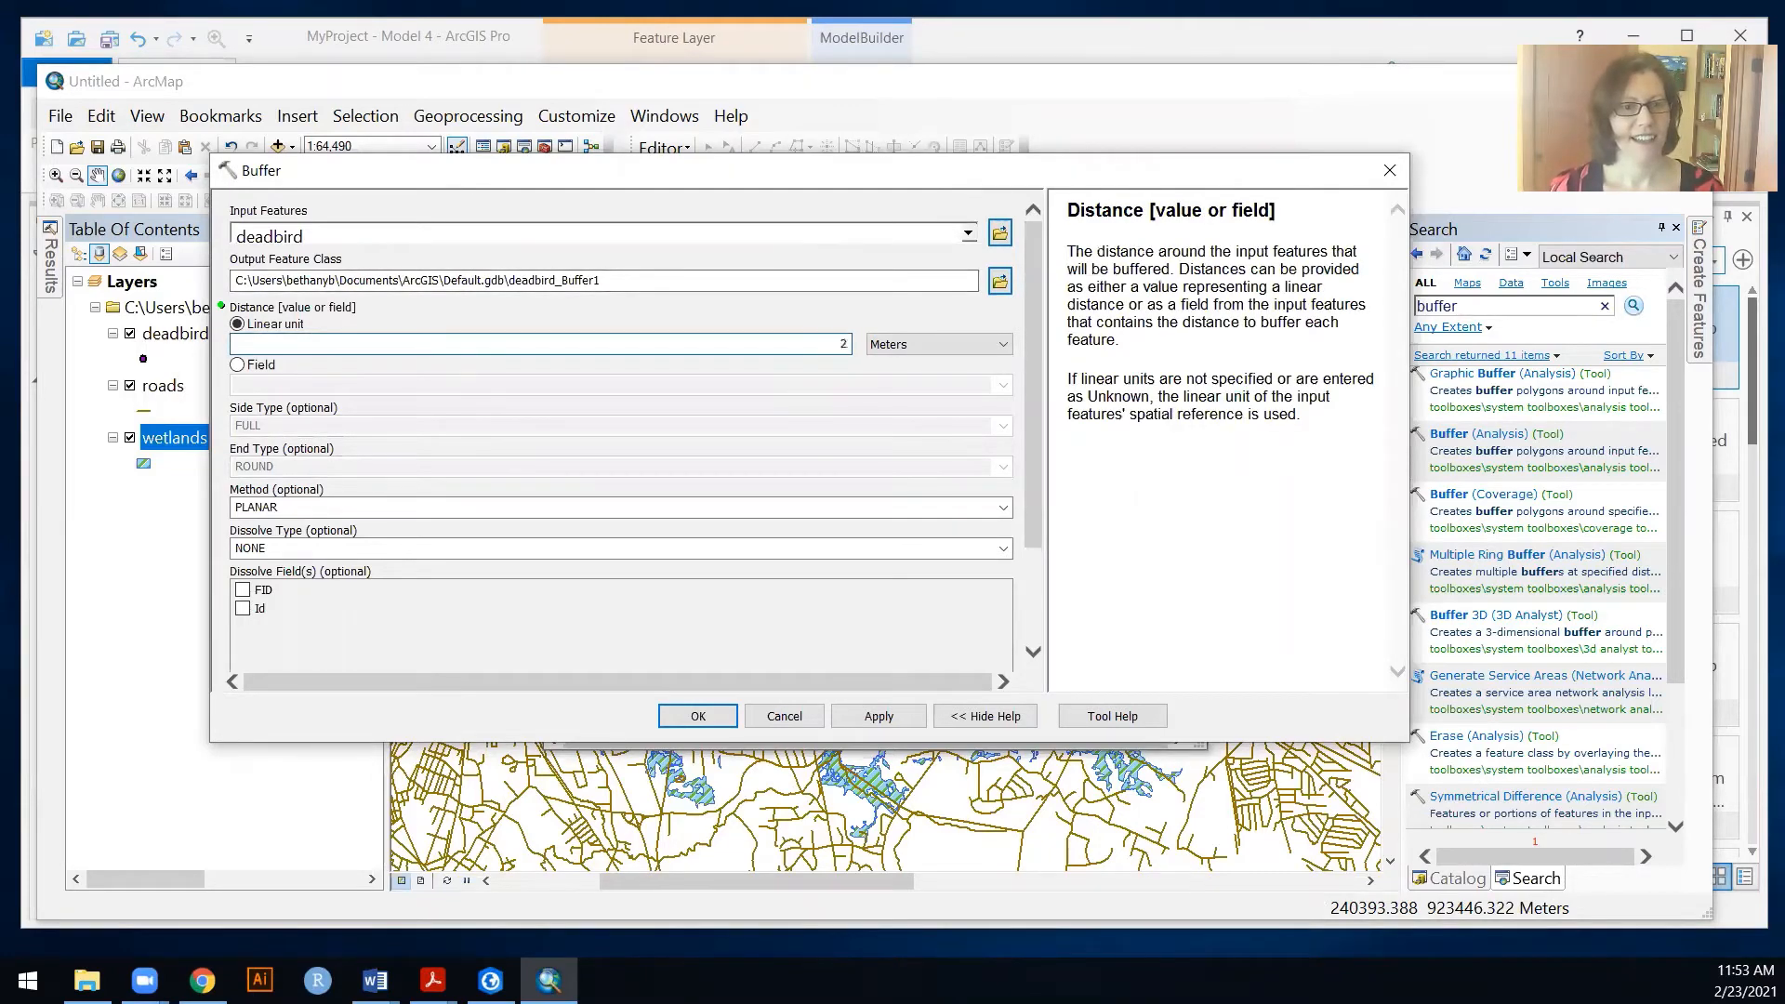
{"action": "type", "text": "000"}
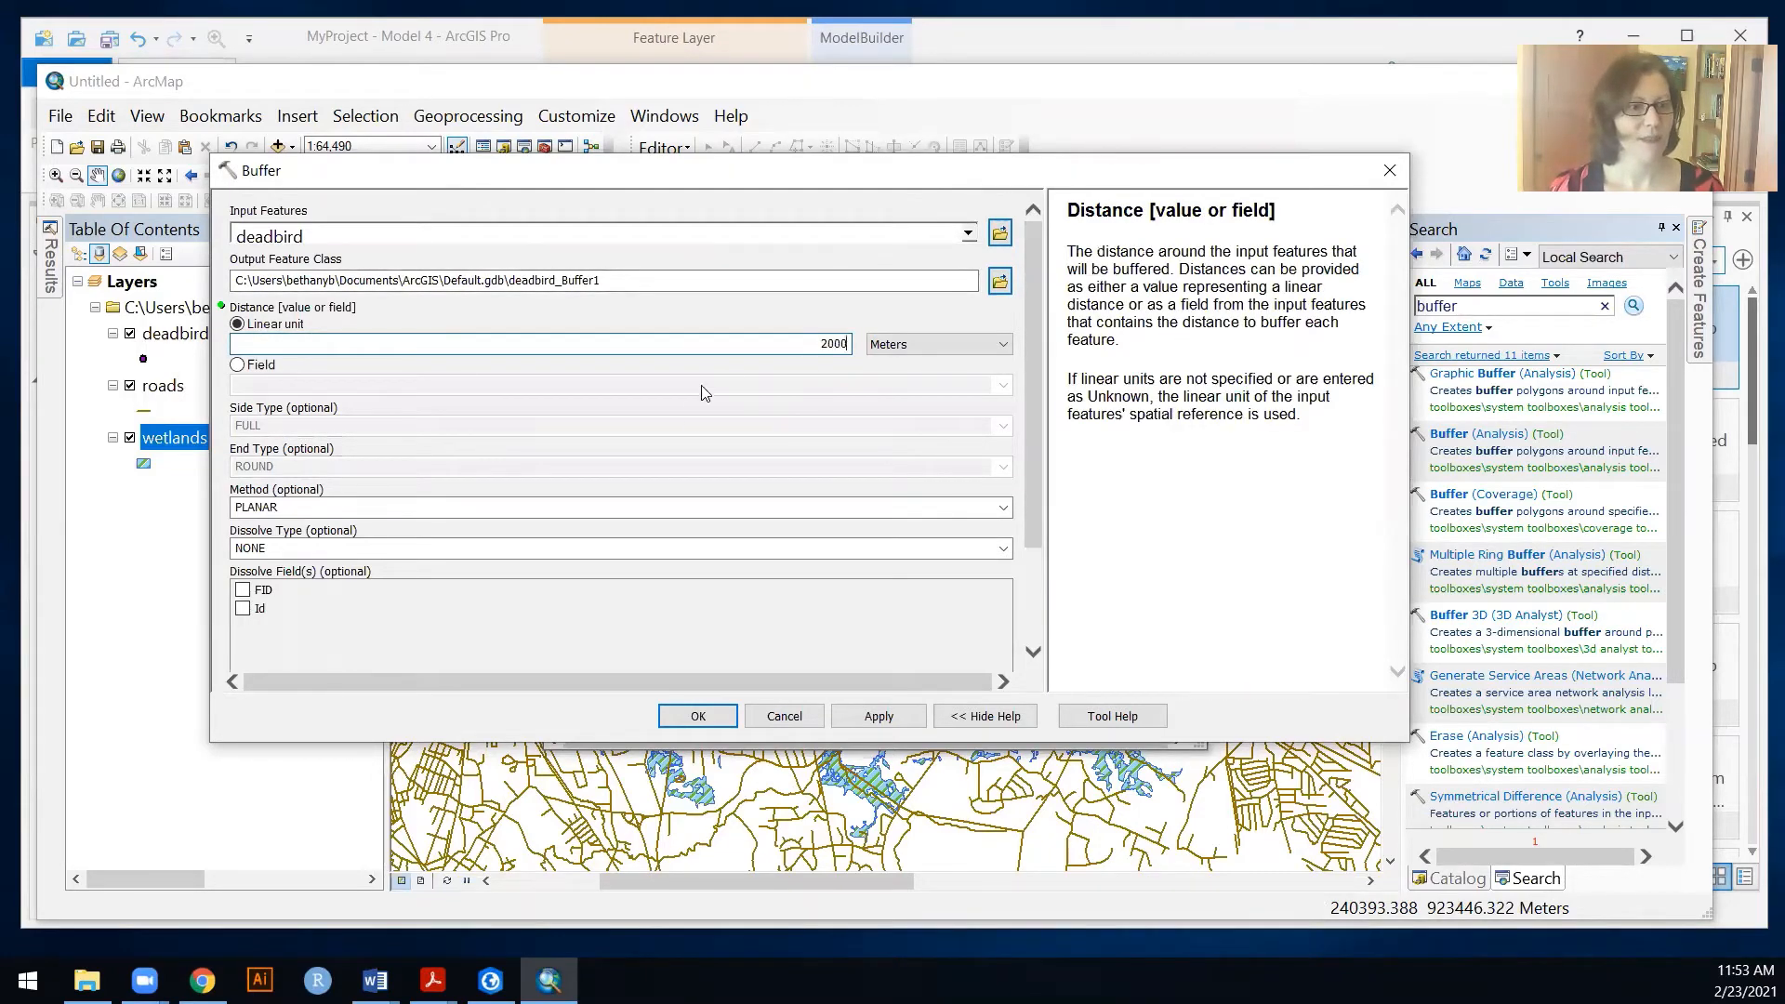
{"action": "left_click", "coordinate": [712, 722]}
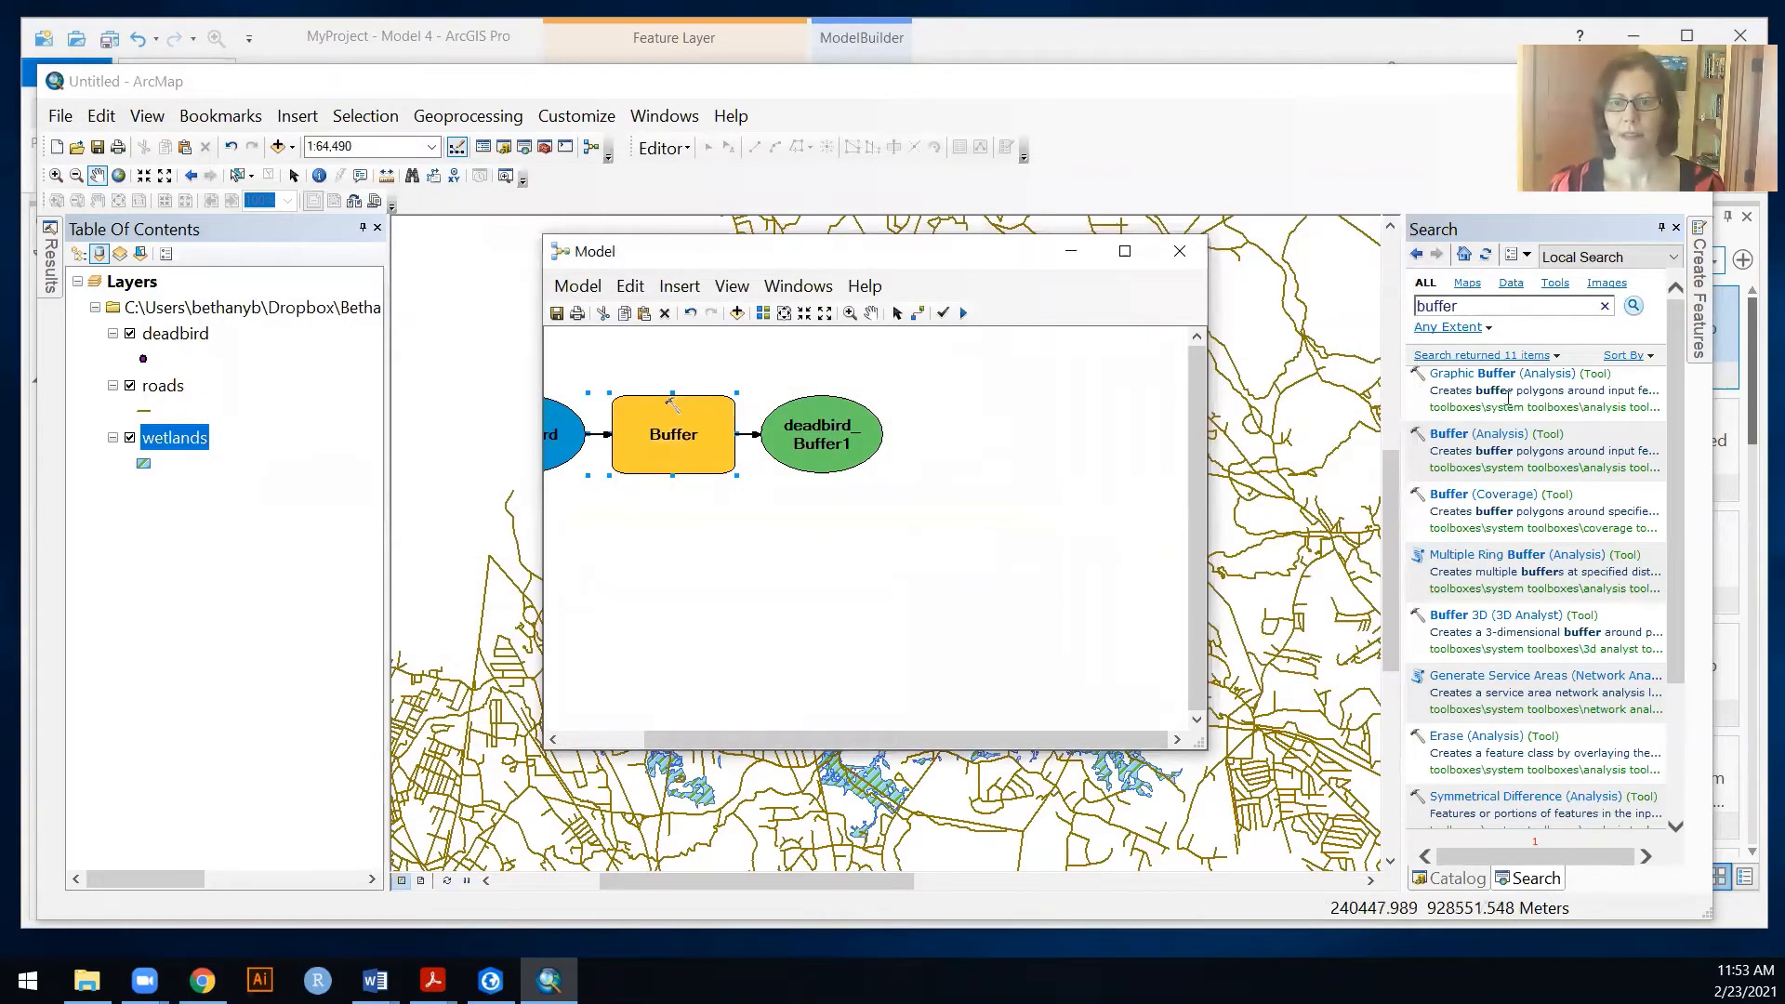
Step: Add a second Buffer tool to the model with roads as input features, a distance of 50 meters and dissolve type NONE
{"action": "left_click_drag", "start_coordinate": [1478, 434], "coordinate": [686, 573]}
{"action": "double_click", "coordinate": [695, 577]}
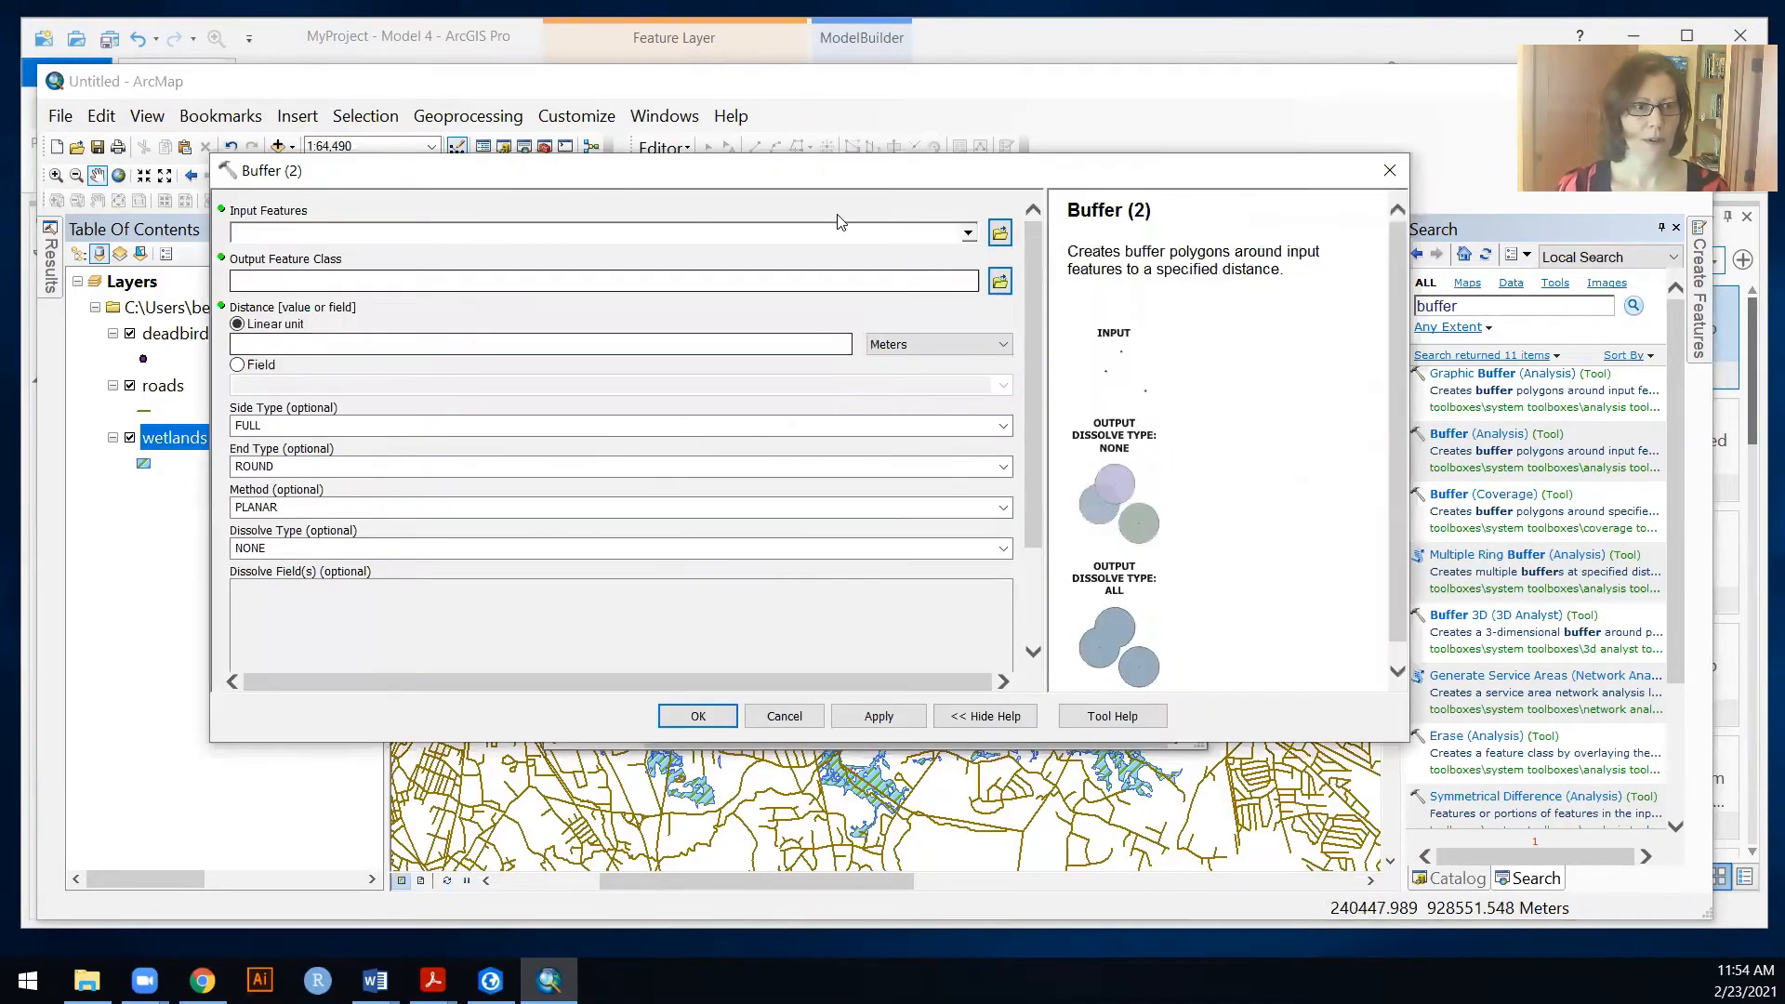
{"action": "left_click", "coordinate": [968, 232]}
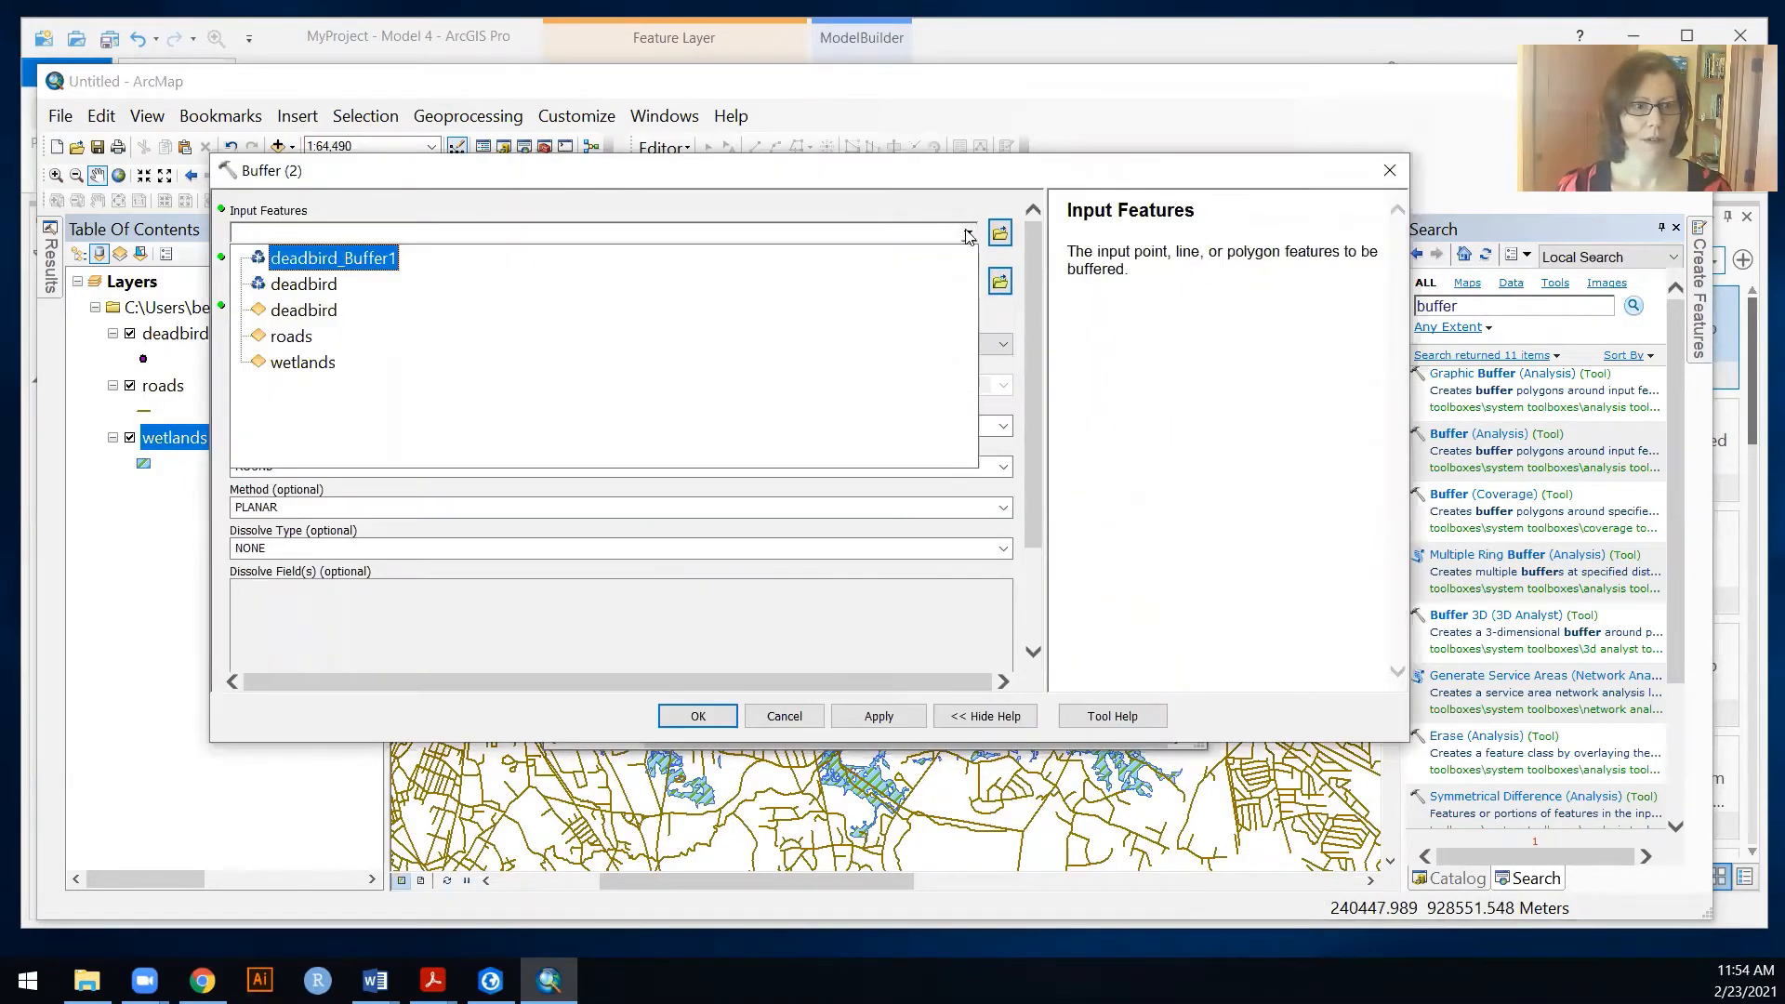
{"action": "left_click", "coordinate": [321, 336]}
{"action": "left_click", "coordinate": [823, 344]}
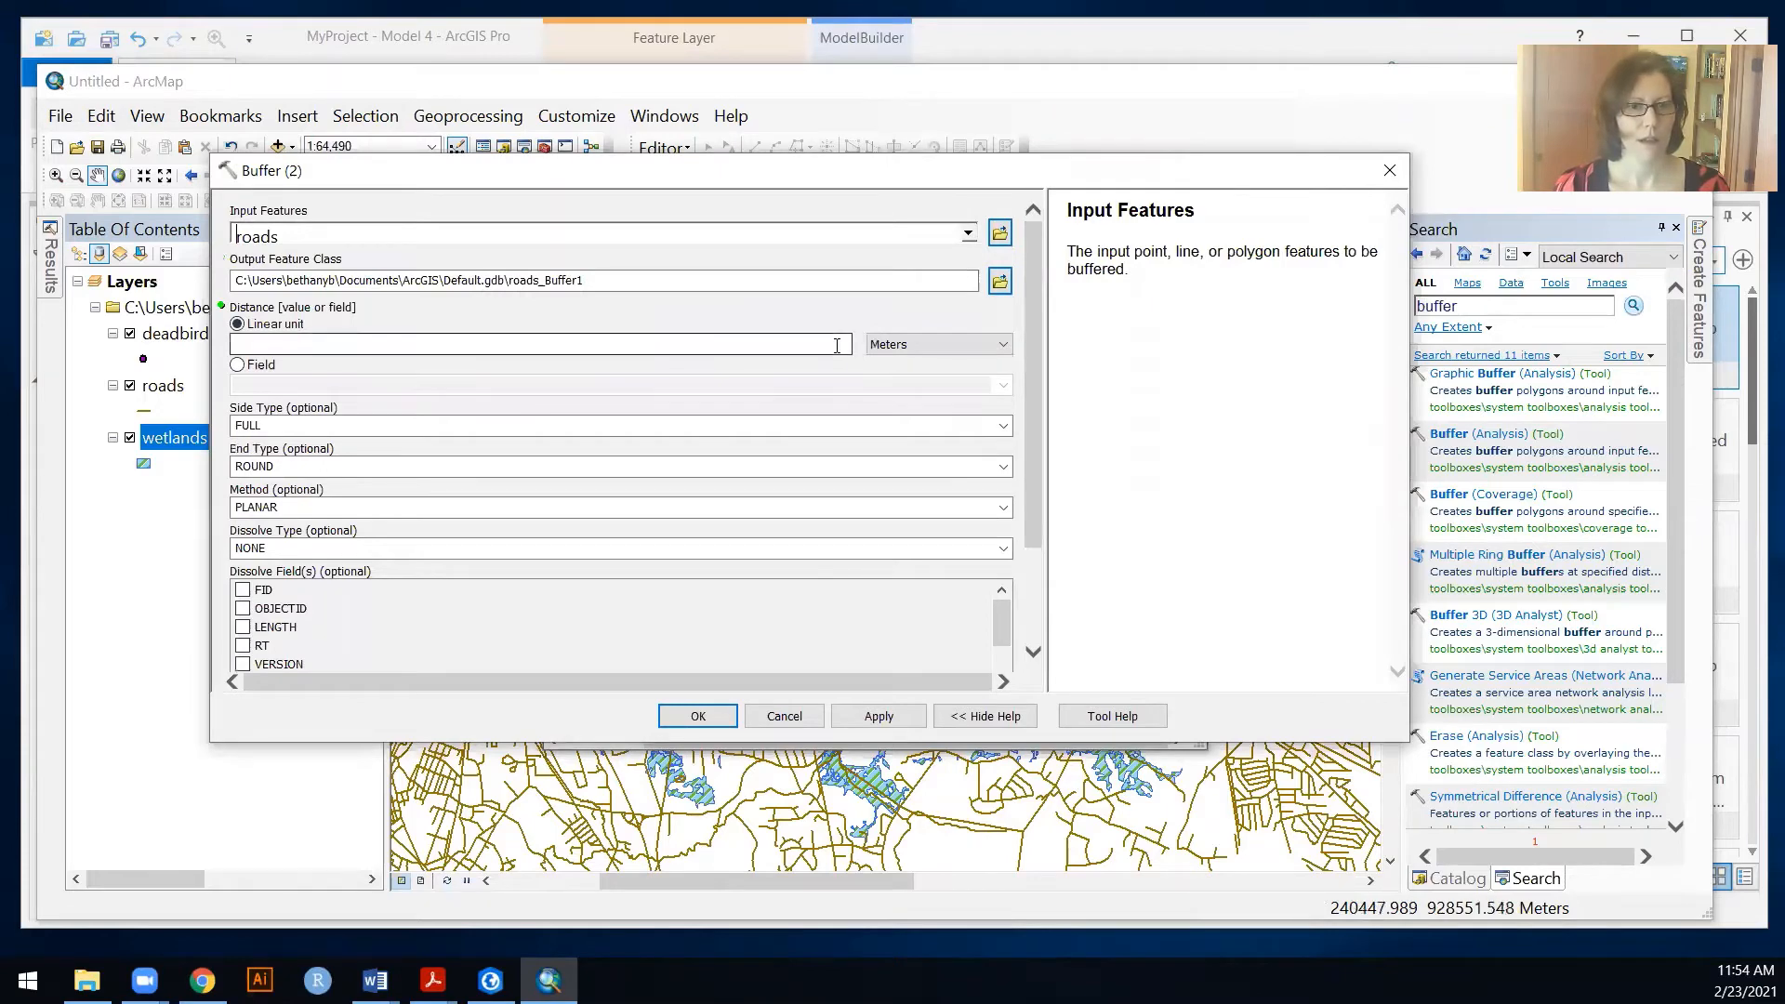
{"action": "type", "text": "50"}
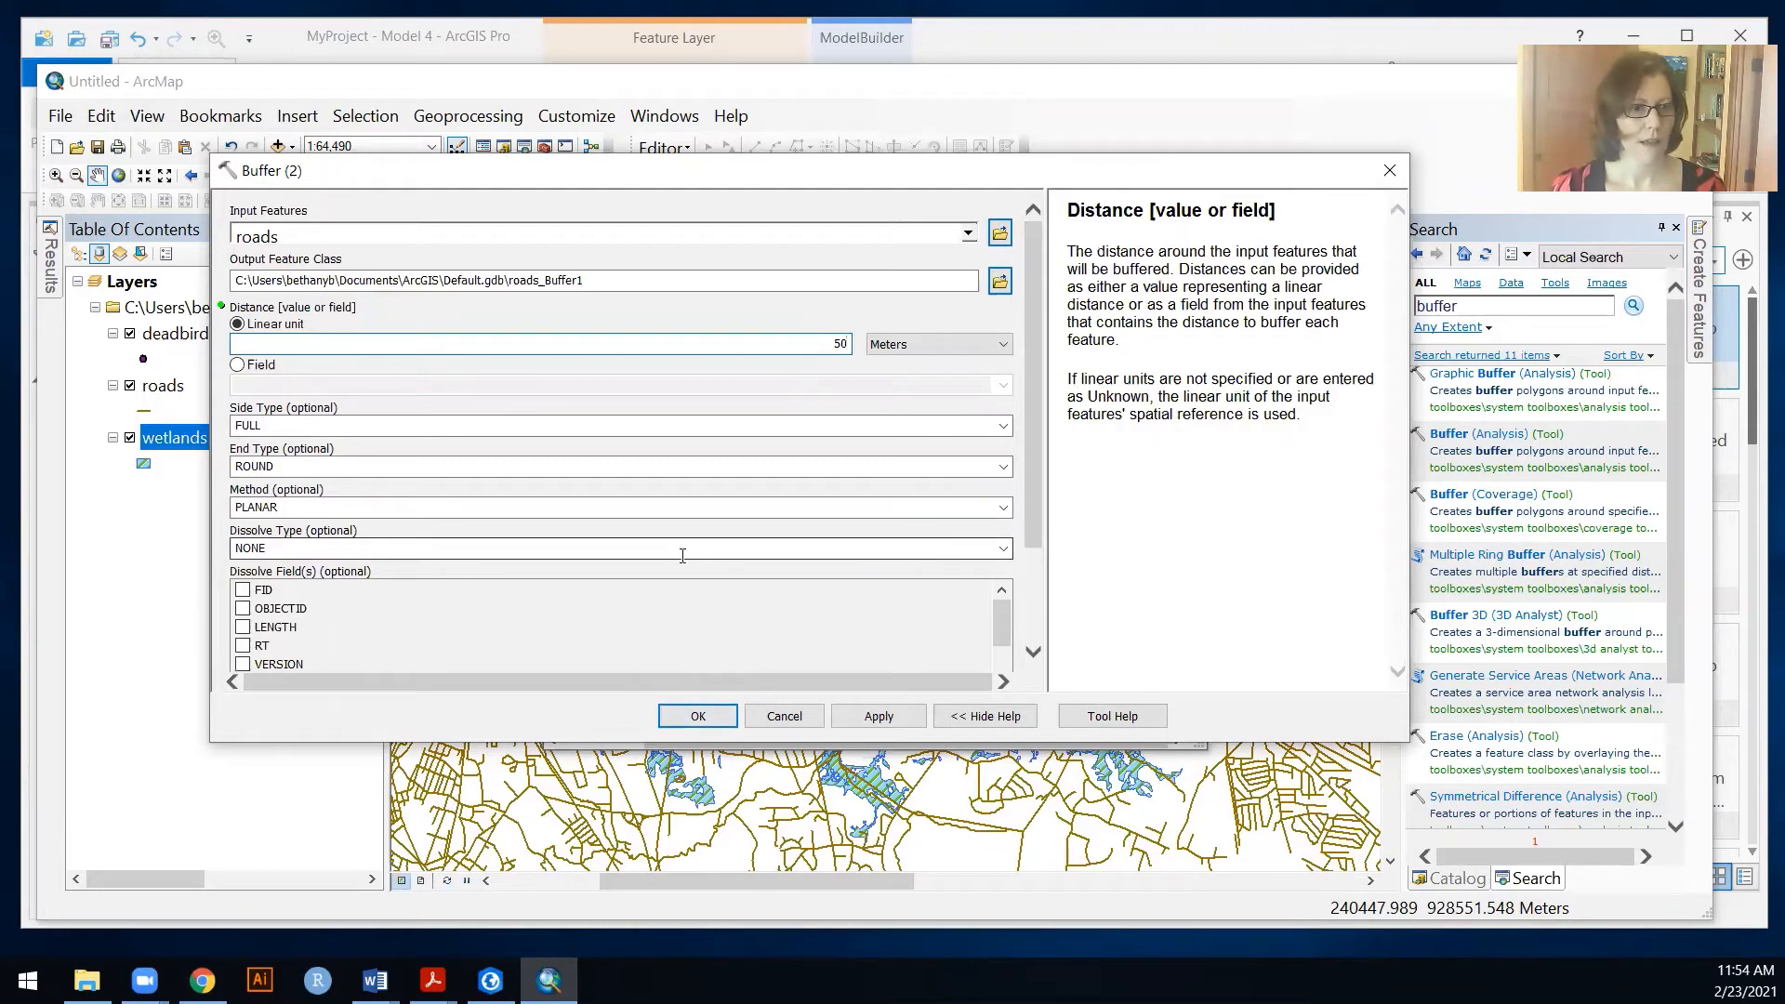
{"action": "left_click", "coordinate": [1003, 548]}
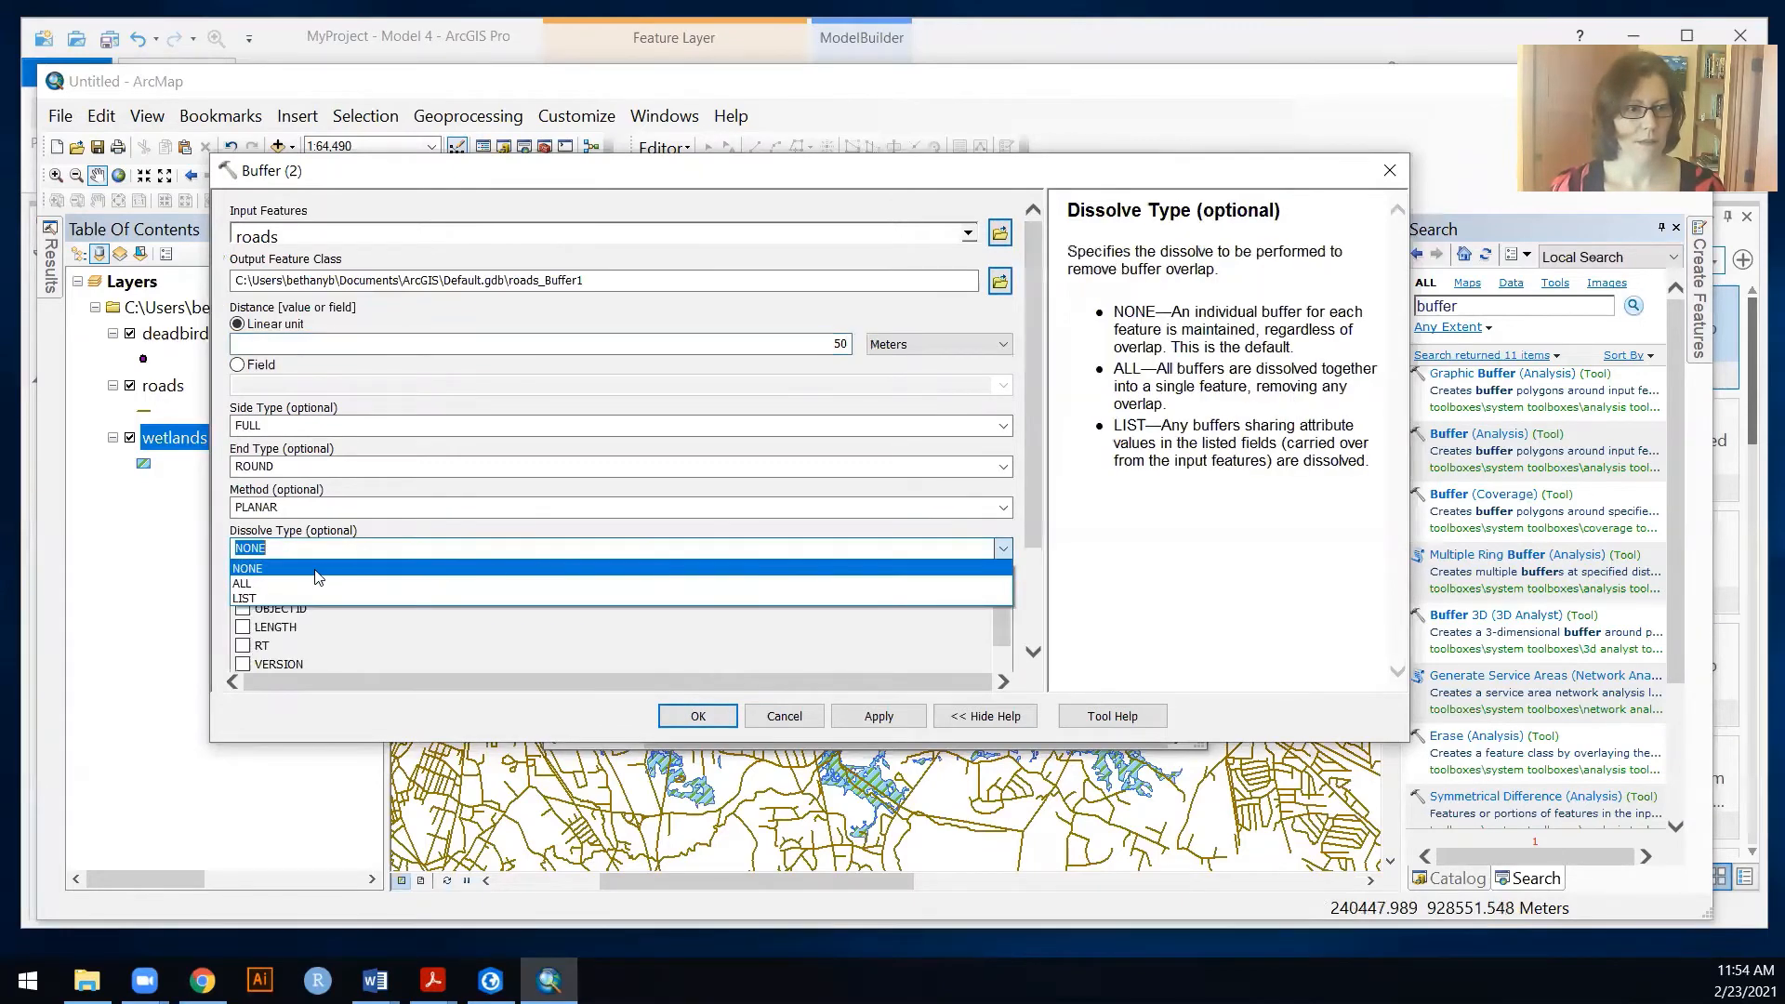
{"action": "left_click", "coordinate": [307, 569]}
{"action": "left_click", "coordinate": [697, 716]}
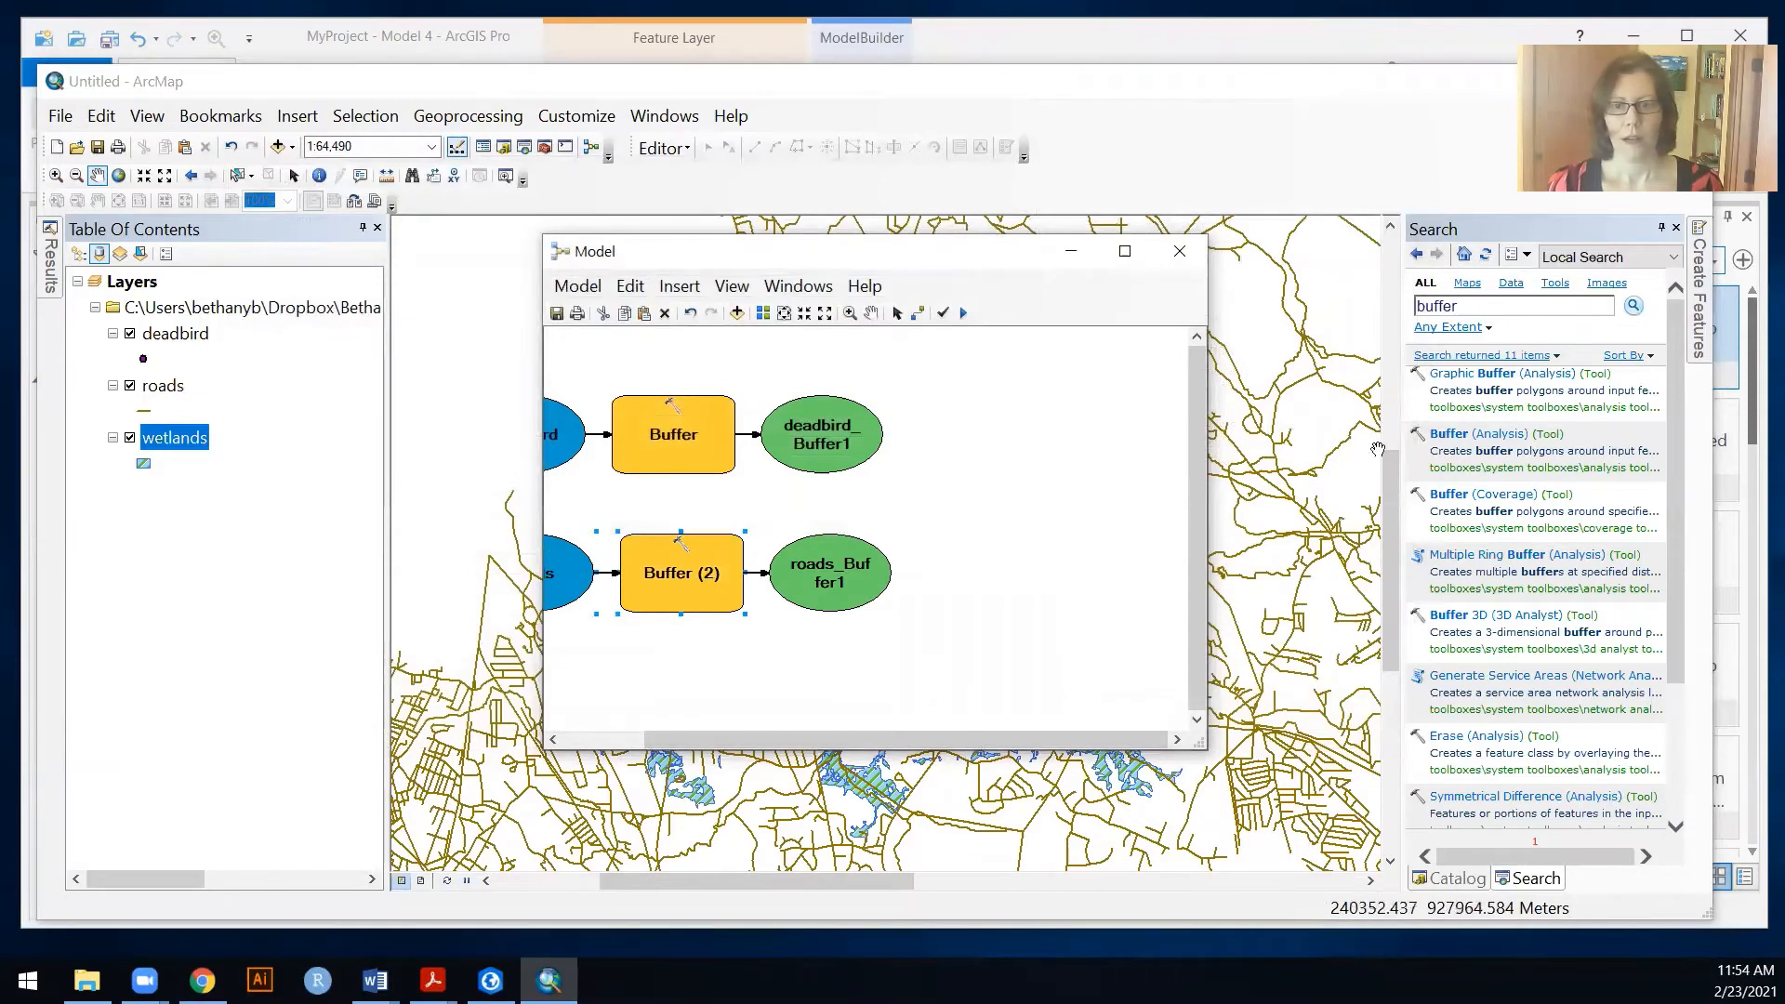
Step: Search for "clip" and add the Clip (Analysis) tool to the model beside the buffer outputs
{"action": "double_click", "coordinate": [1506, 305]}
{"action": "type", "text": "clip"}
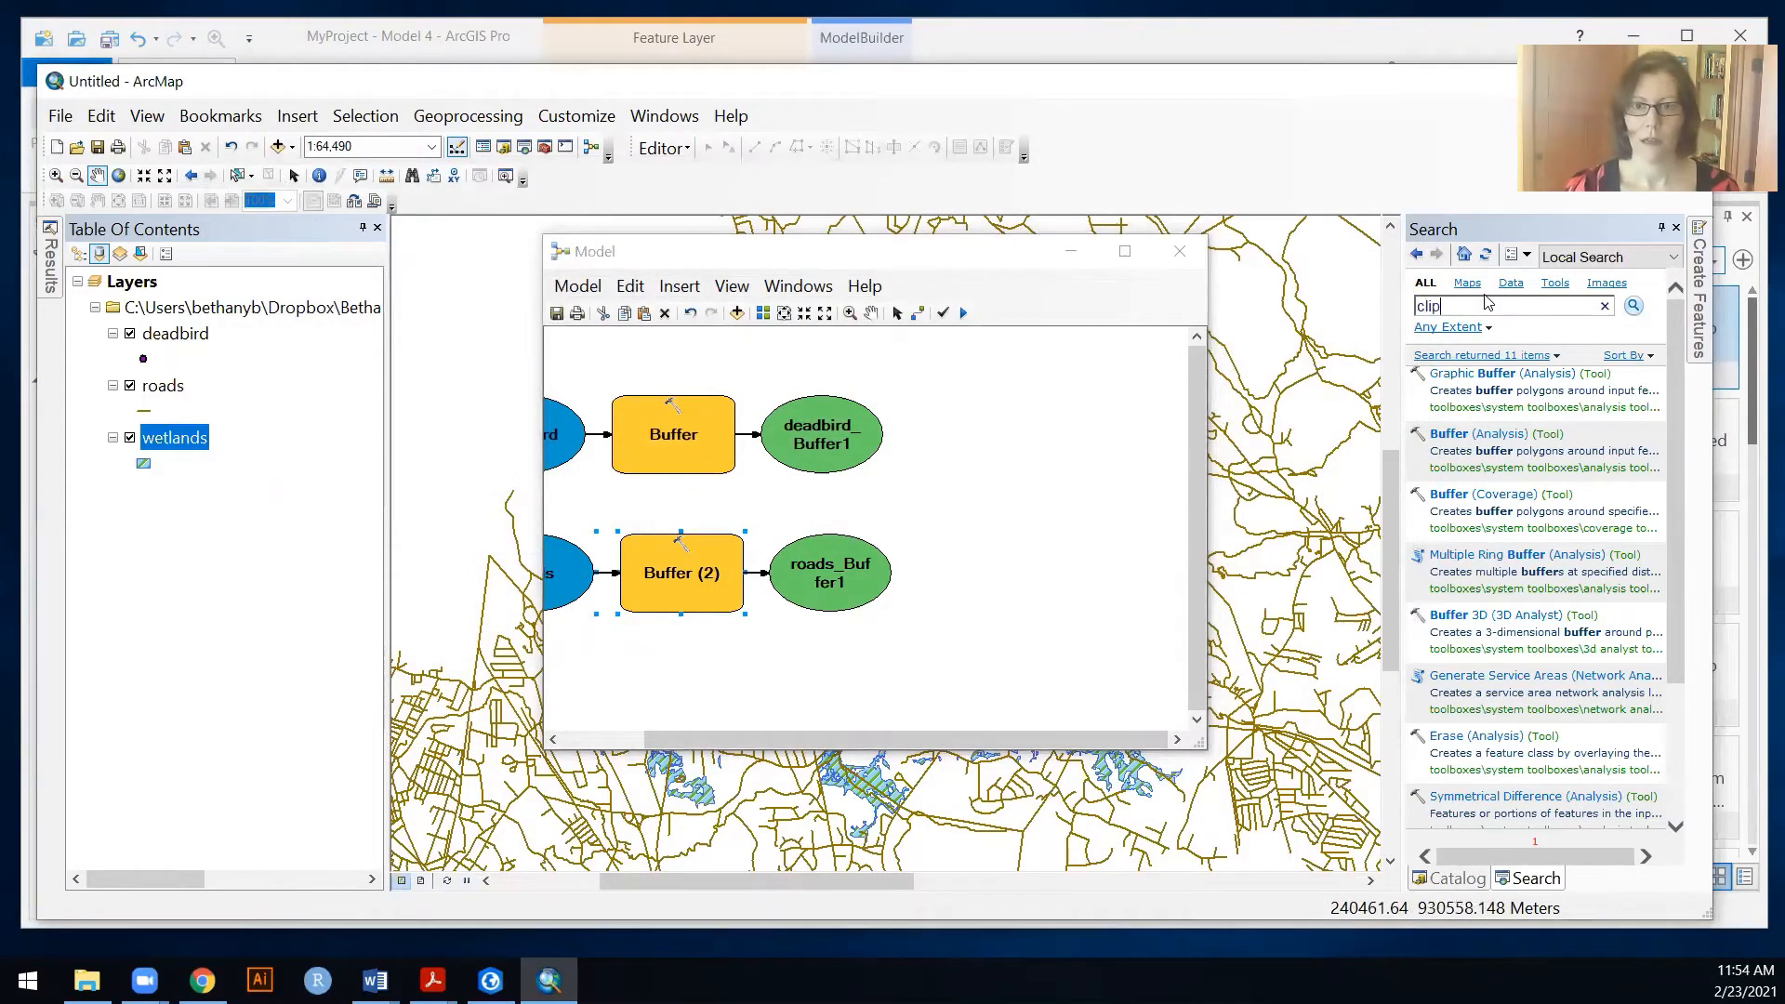
{"action": "key", "text": "Return"}
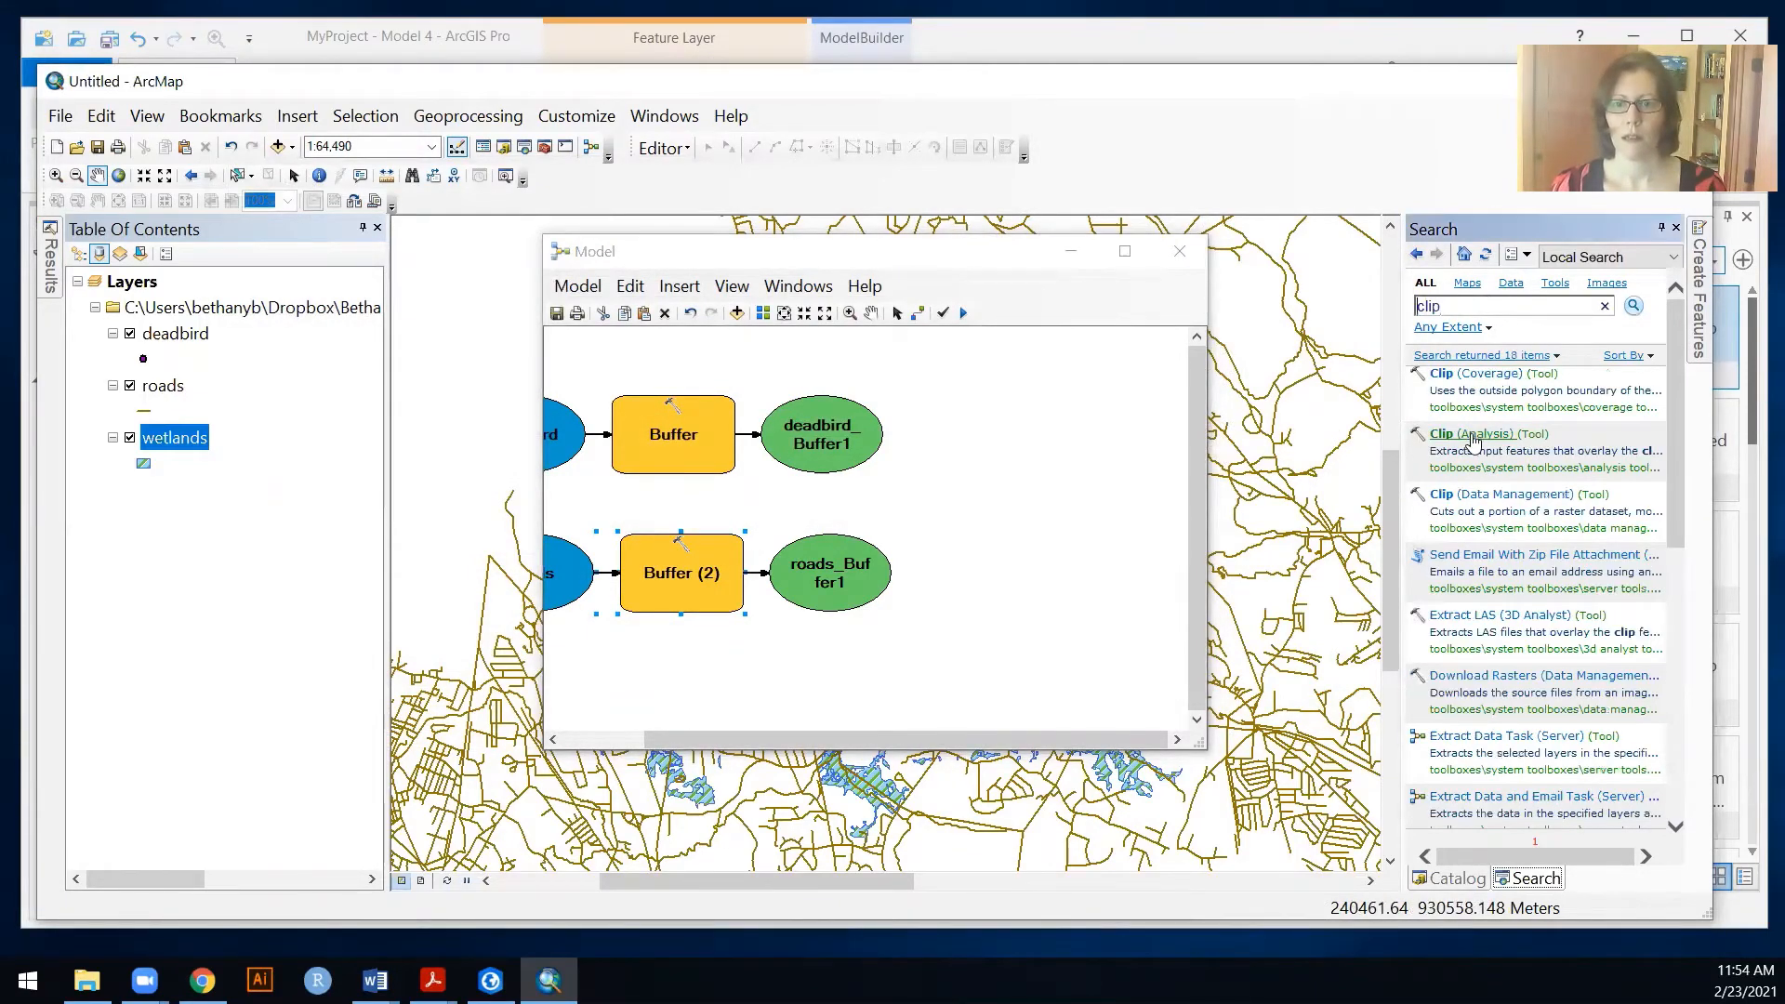
{"action": "left_click_drag", "start_coordinate": [1125, 455], "coordinate": [1058, 462]}
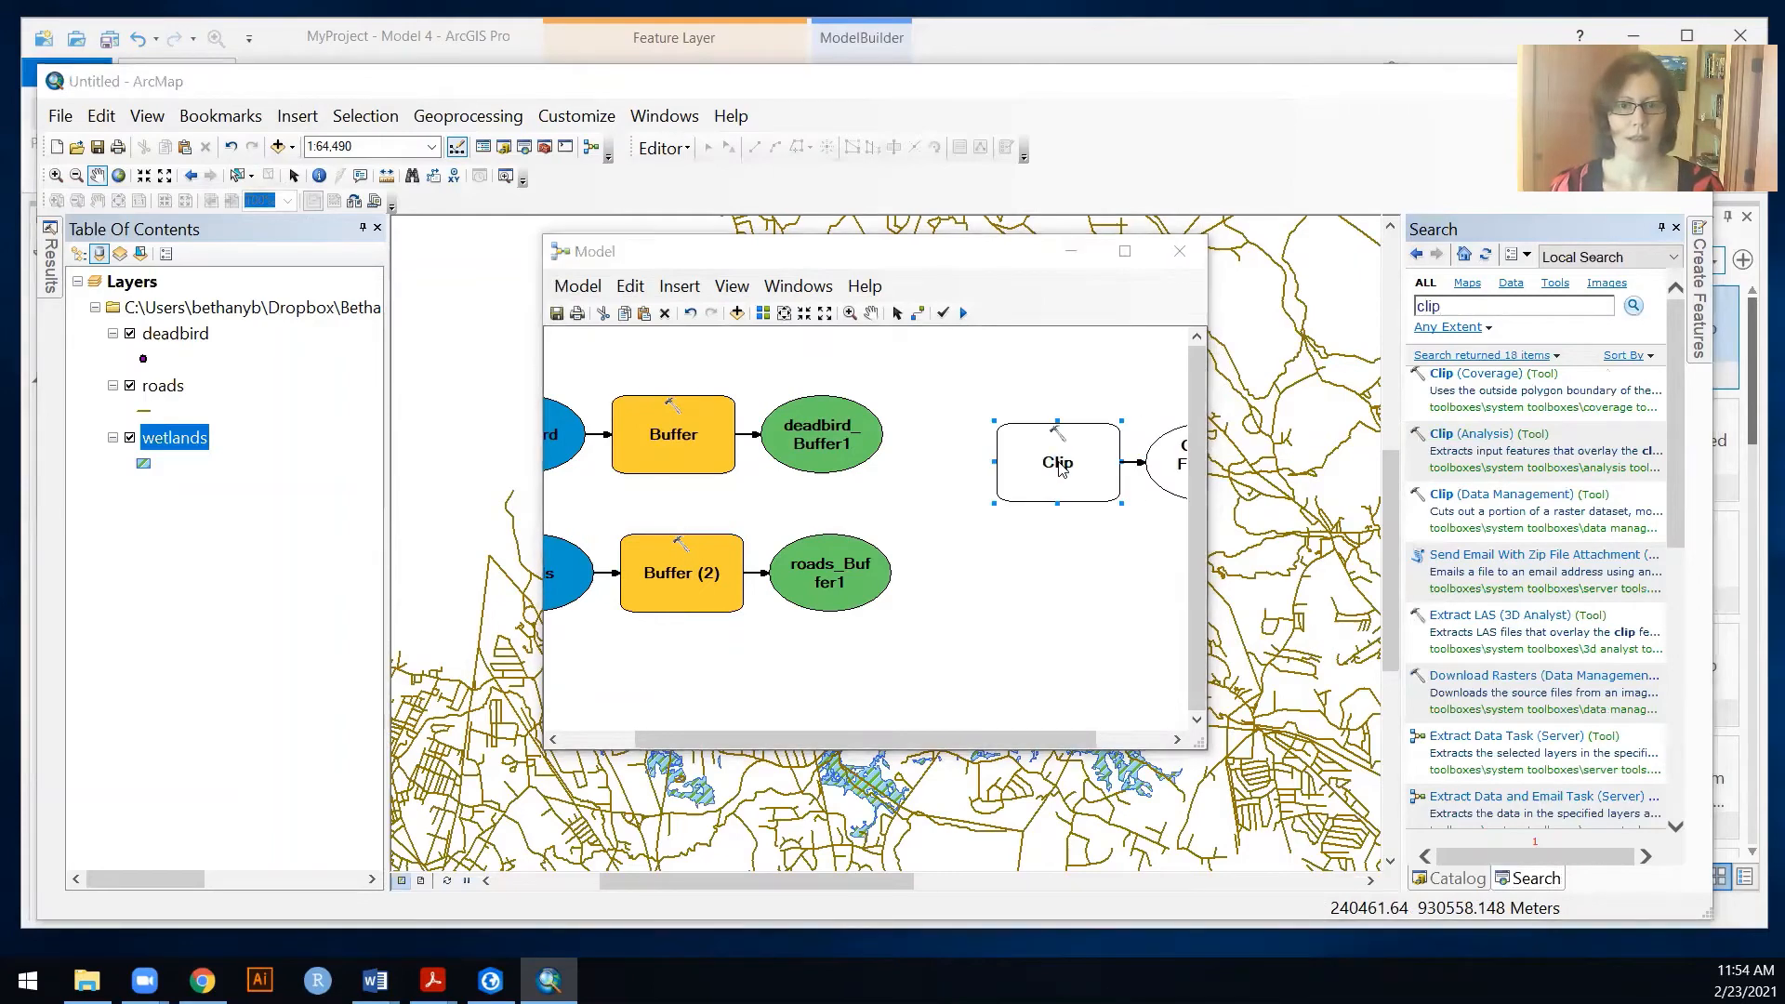
Step: Configure the Clip tool with roads_Buffer1 as input features and deadbird_Buffer1 as clip features
{"action": "double_click", "coordinate": [1061, 465]}
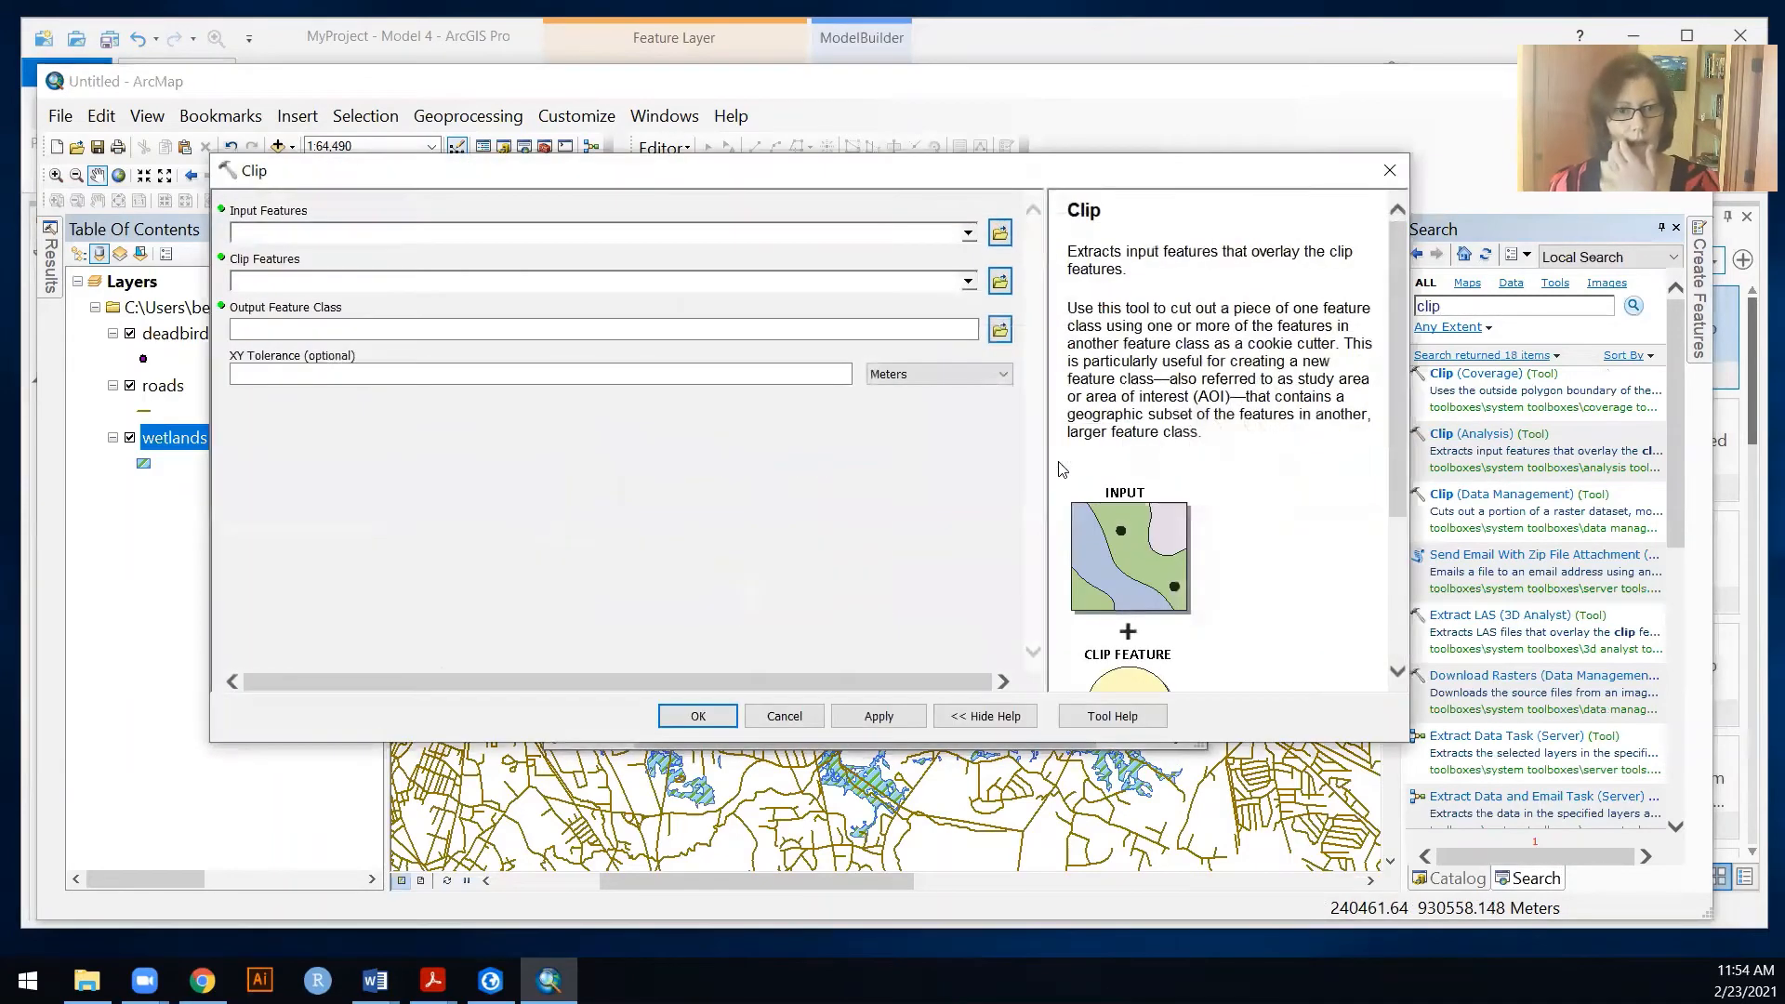
{"action": "left_click", "coordinate": [969, 232]}
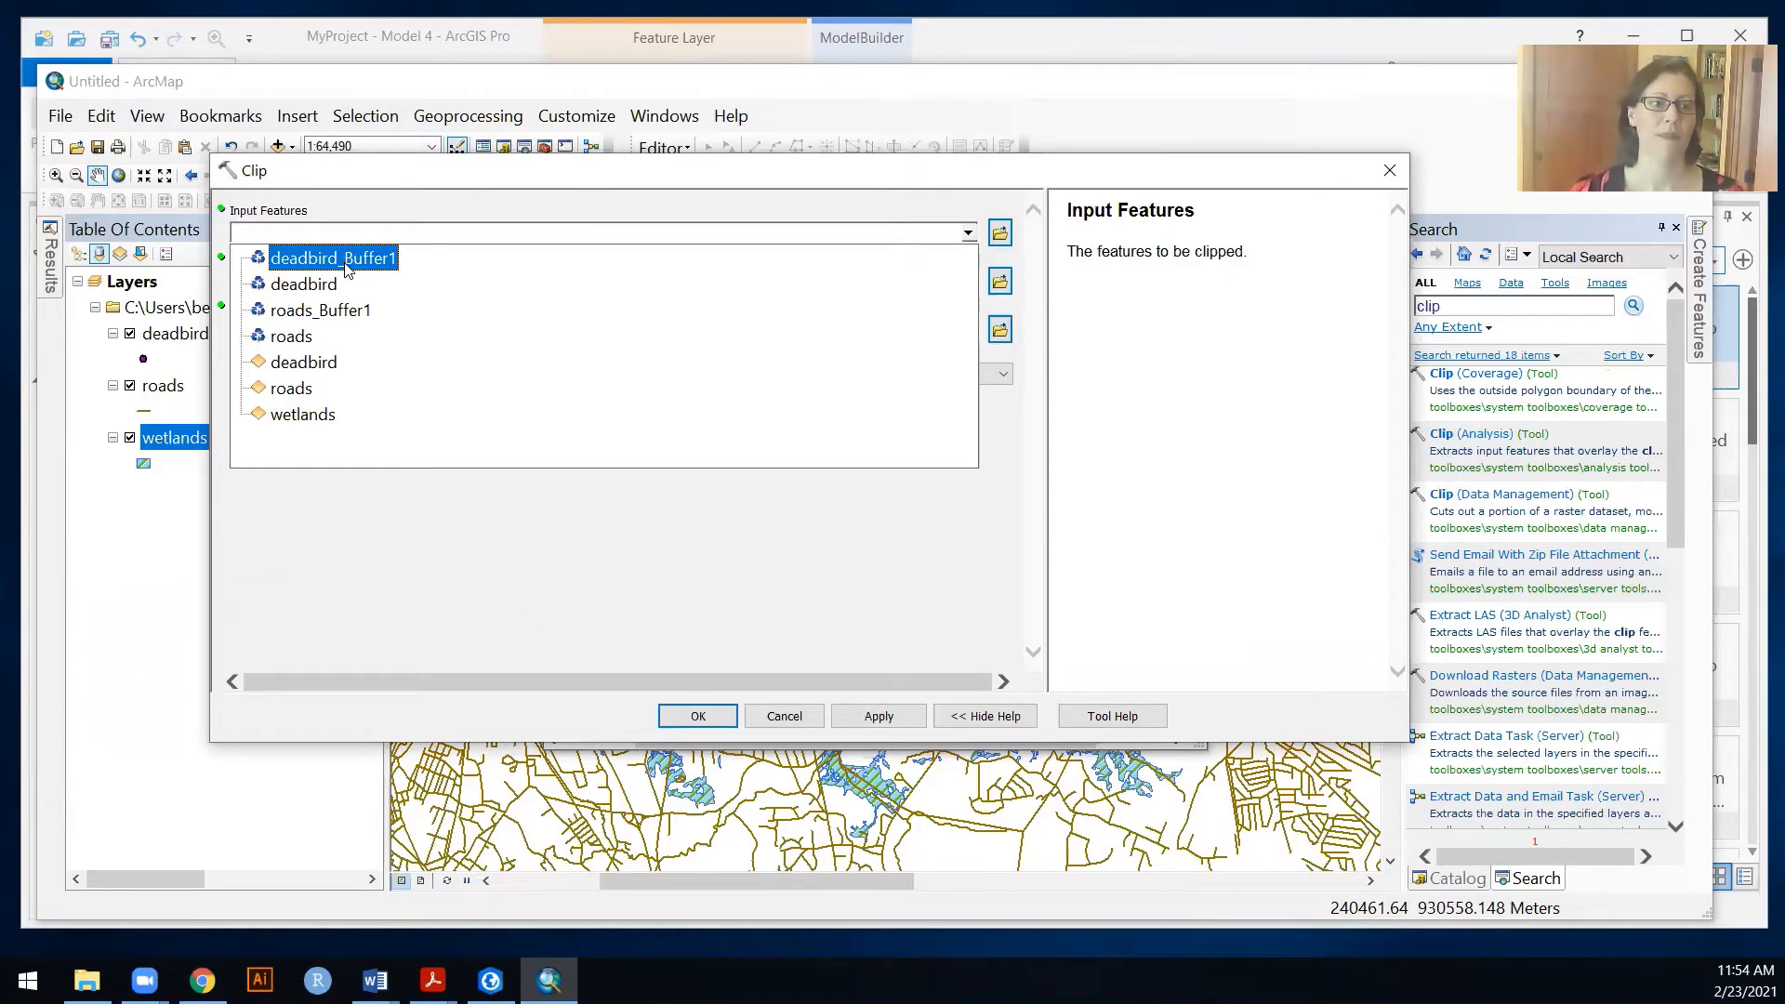
{"action": "left_click", "coordinate": [320, 310]}
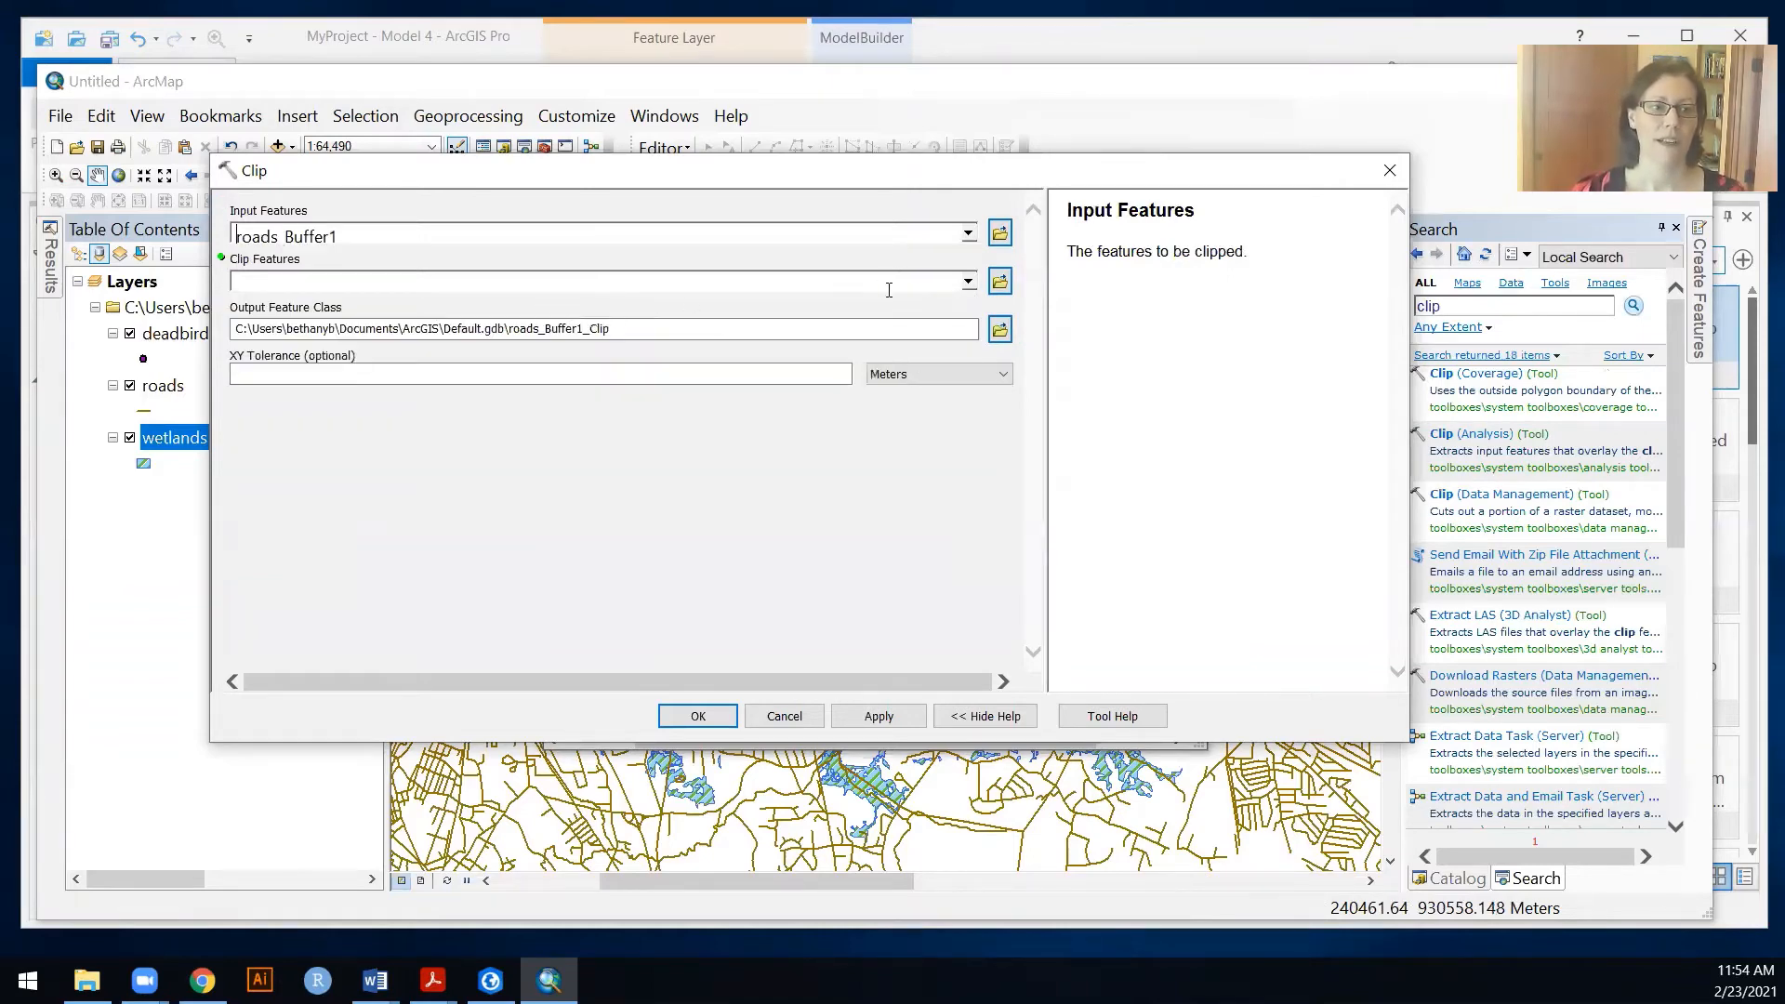
{"action": "left_click", "coordinate": [967, 282]}
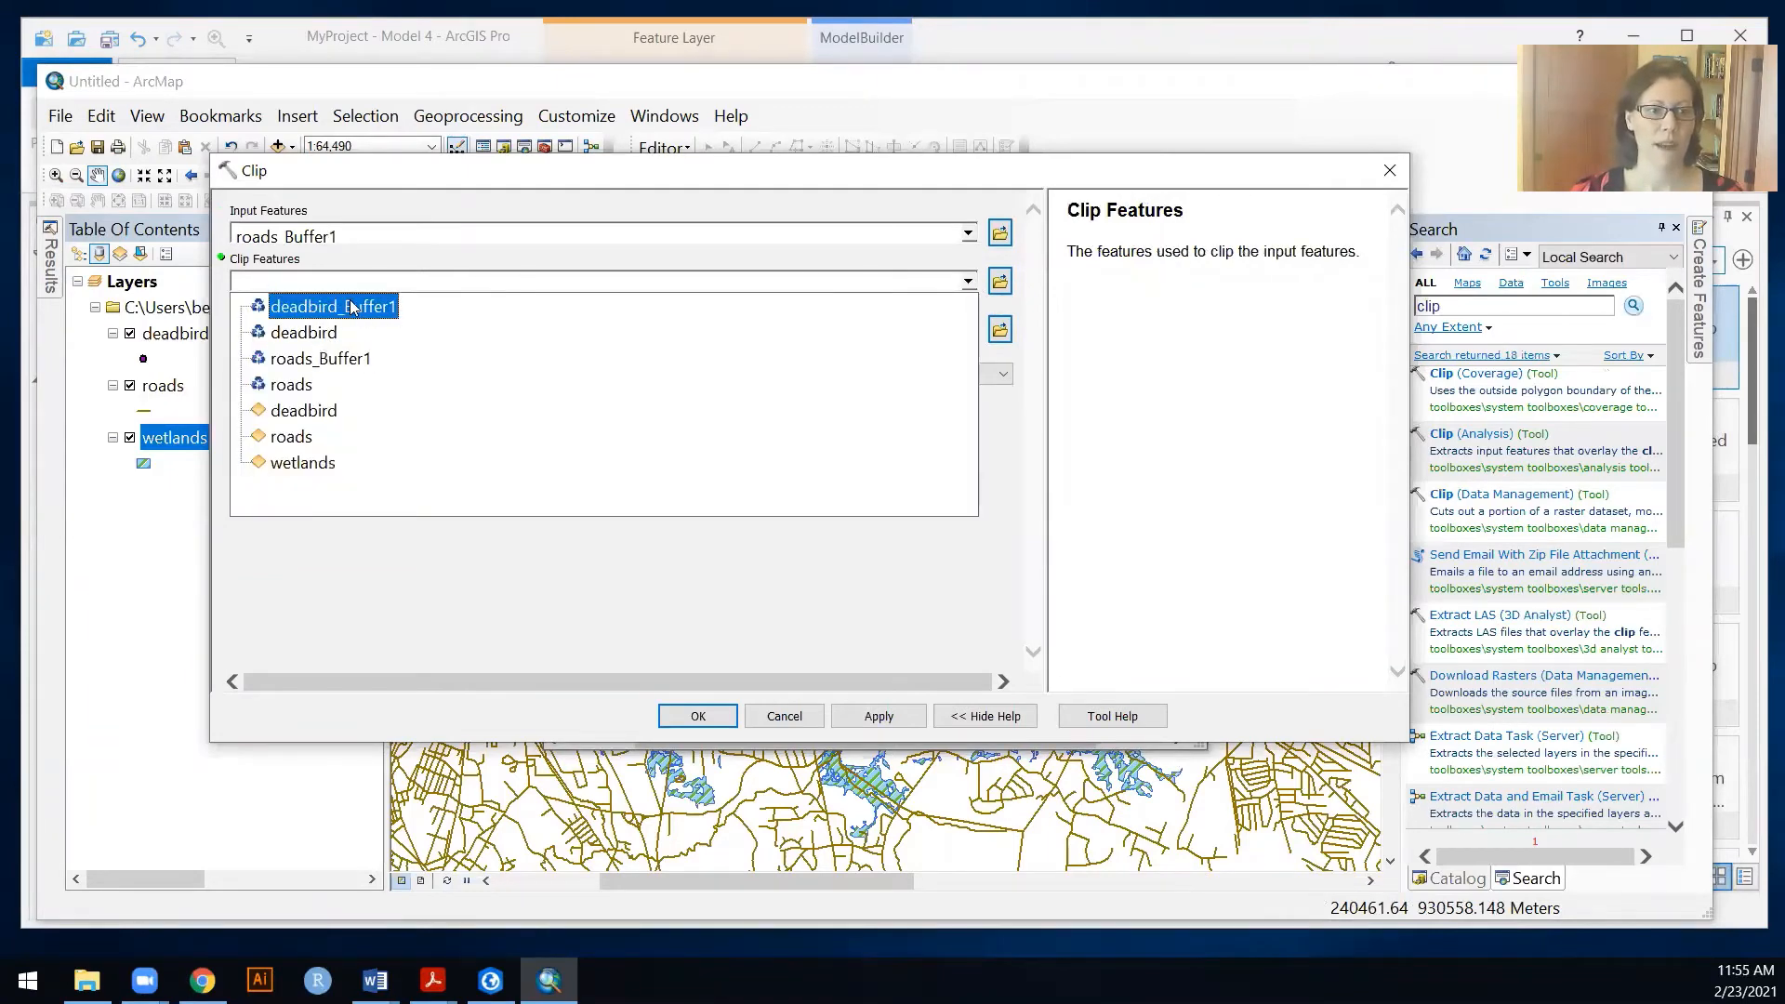
{"action": "left_click", "coordinate": [351, 308]}
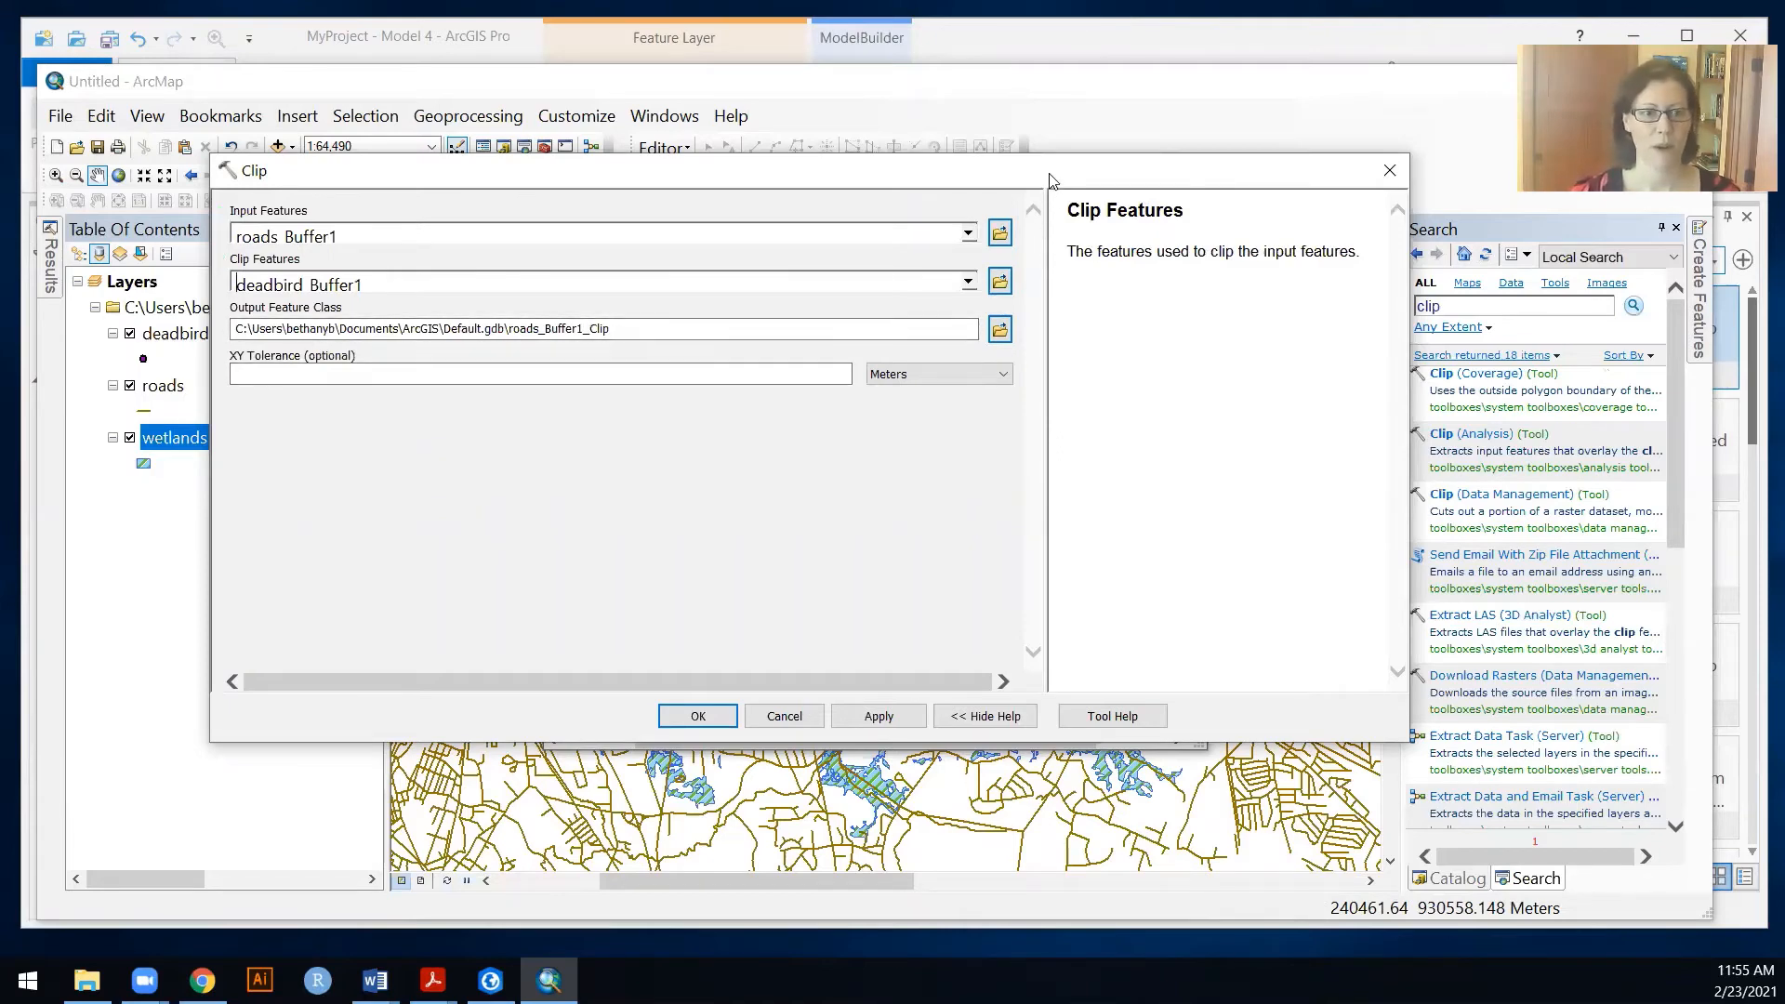
{"action": "left_click", "coordinate": [698, 717]}
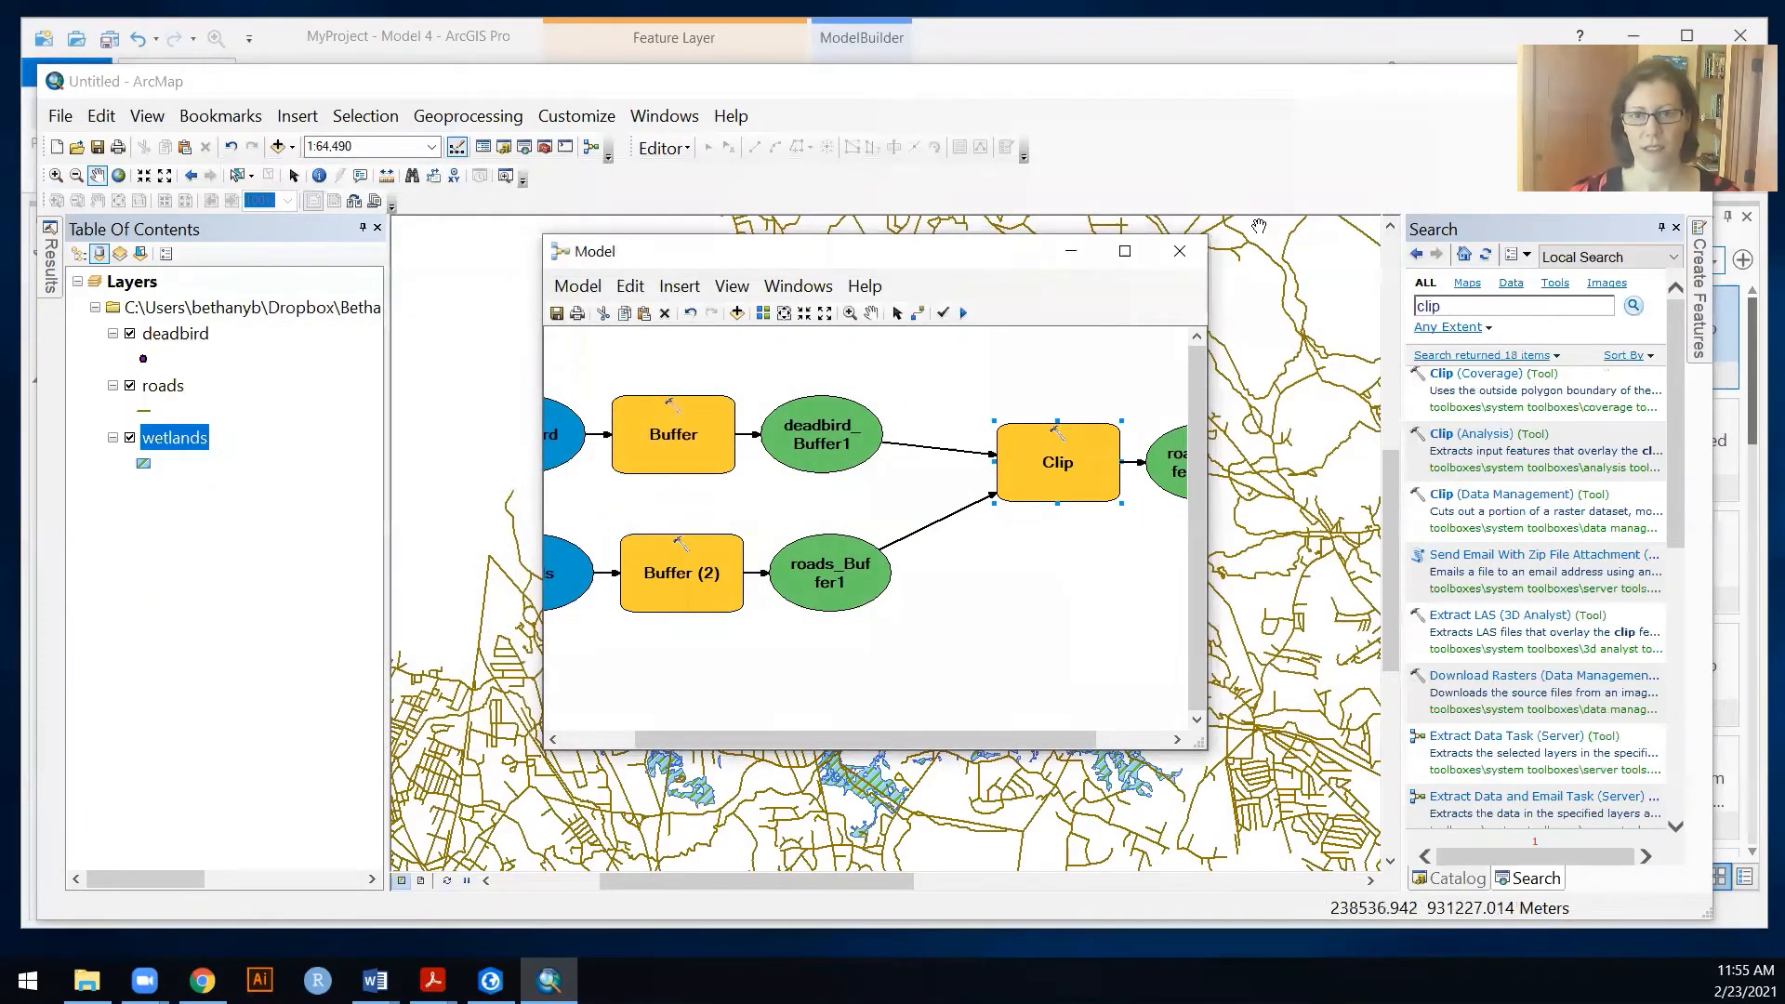
Step: Move the ArcMap and Model windows out of the way and return to Model 4 in ArcGIS Pro
{"action": "left_click", "coordinate": [1297, 98]}
{"action": "left_click_drag", "start_coordinate": [1297, 98], "coordinate": [1096, 154]}
{"action": "left_click", "coordinate": [941, 258]}
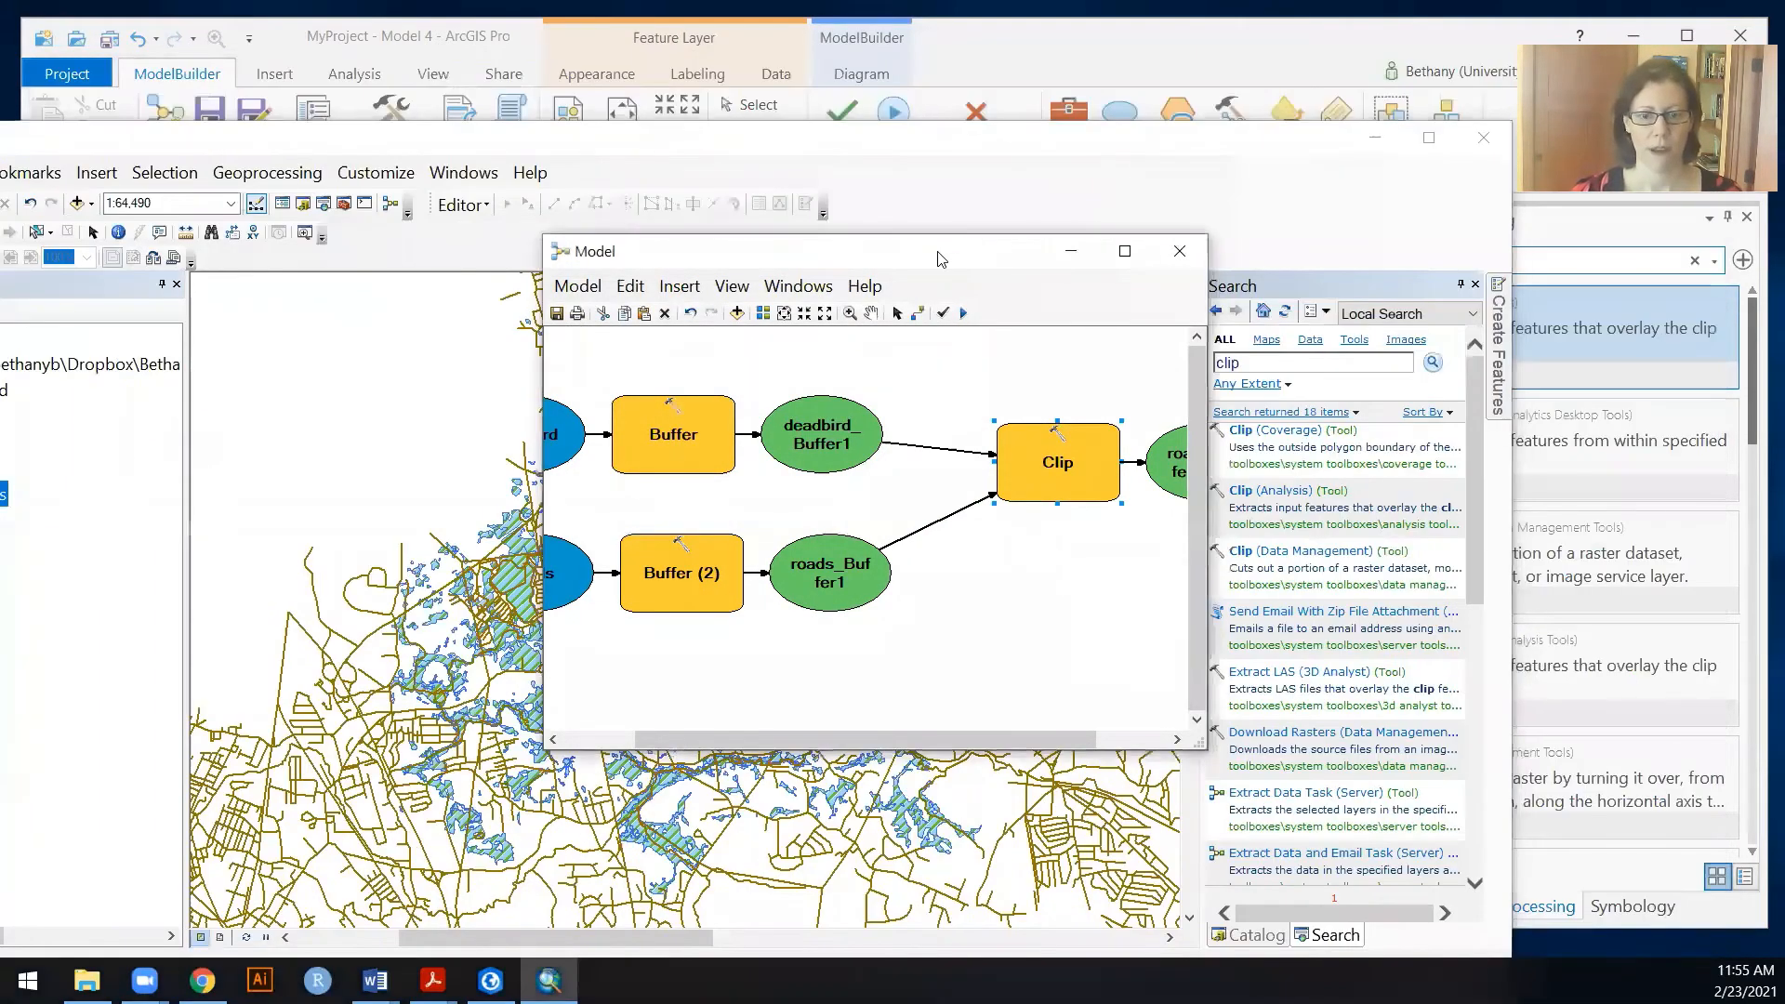
{"action": "left_click_drag", "start_coordinate": [941, 259], "coordinate": [2, 221]}
{"action": "left_click", "coordinate": [1051, 149]}
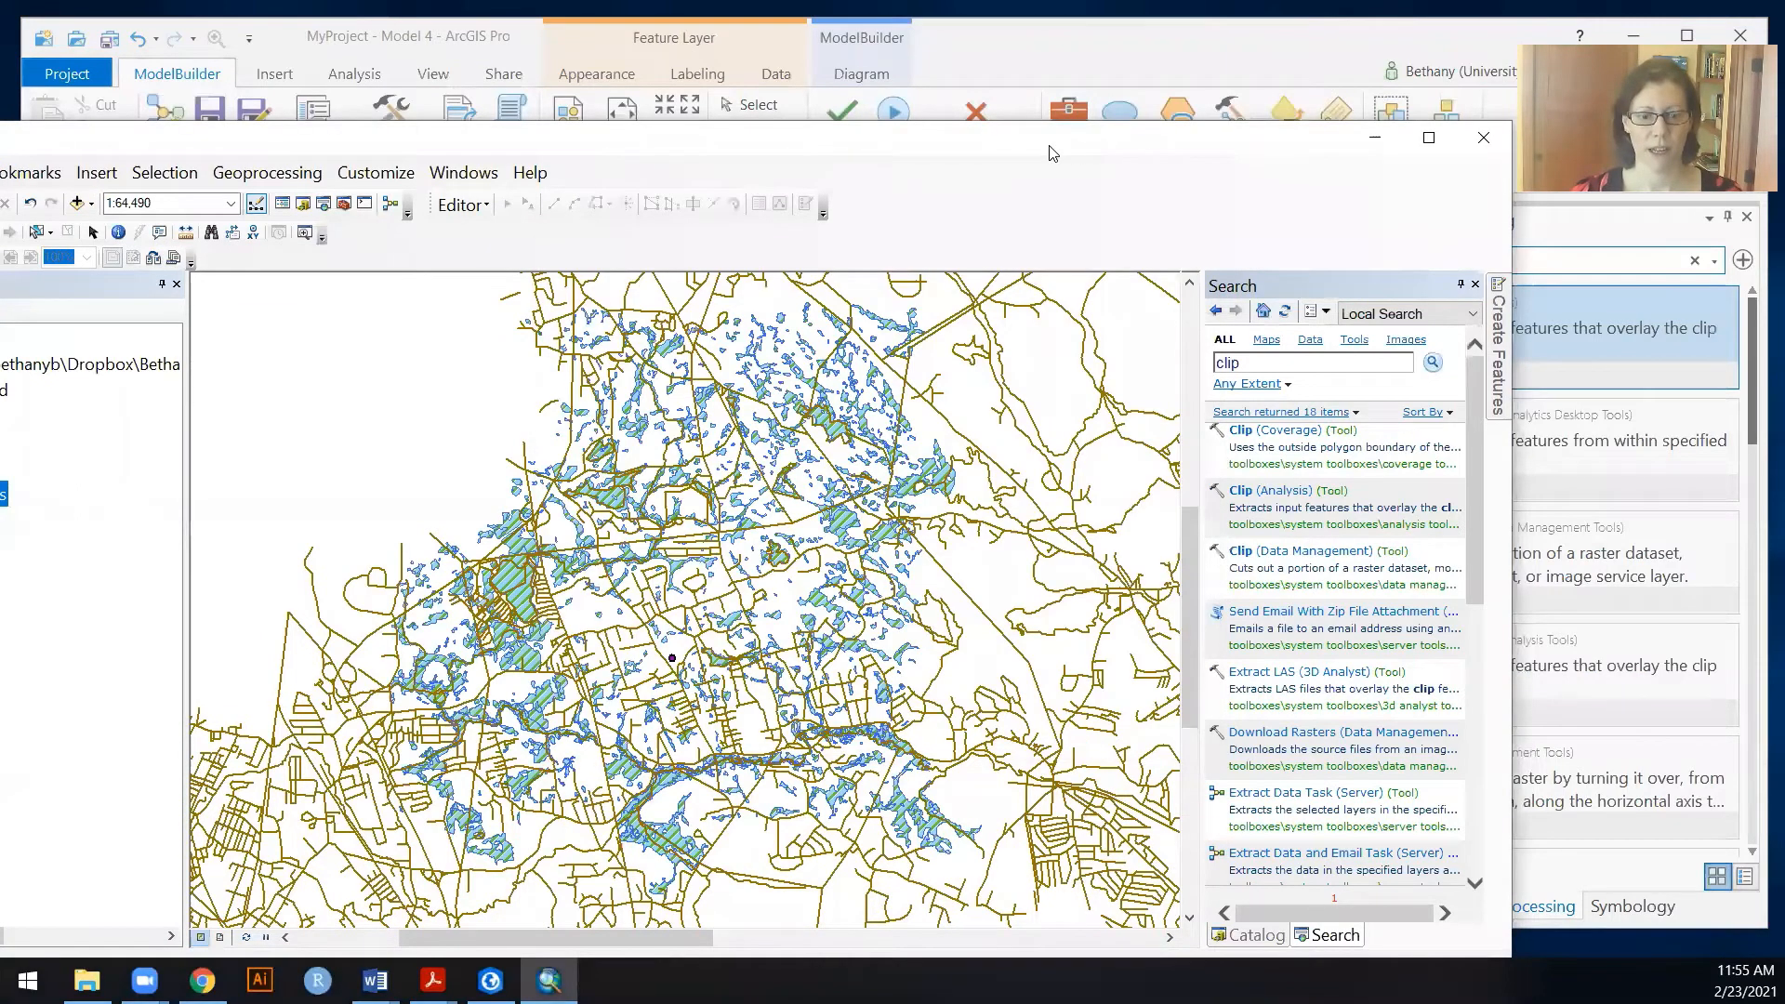
{"action": "left_click_drag", "start_coordinate": [1052, 154], "coordinate": [2, 153]}
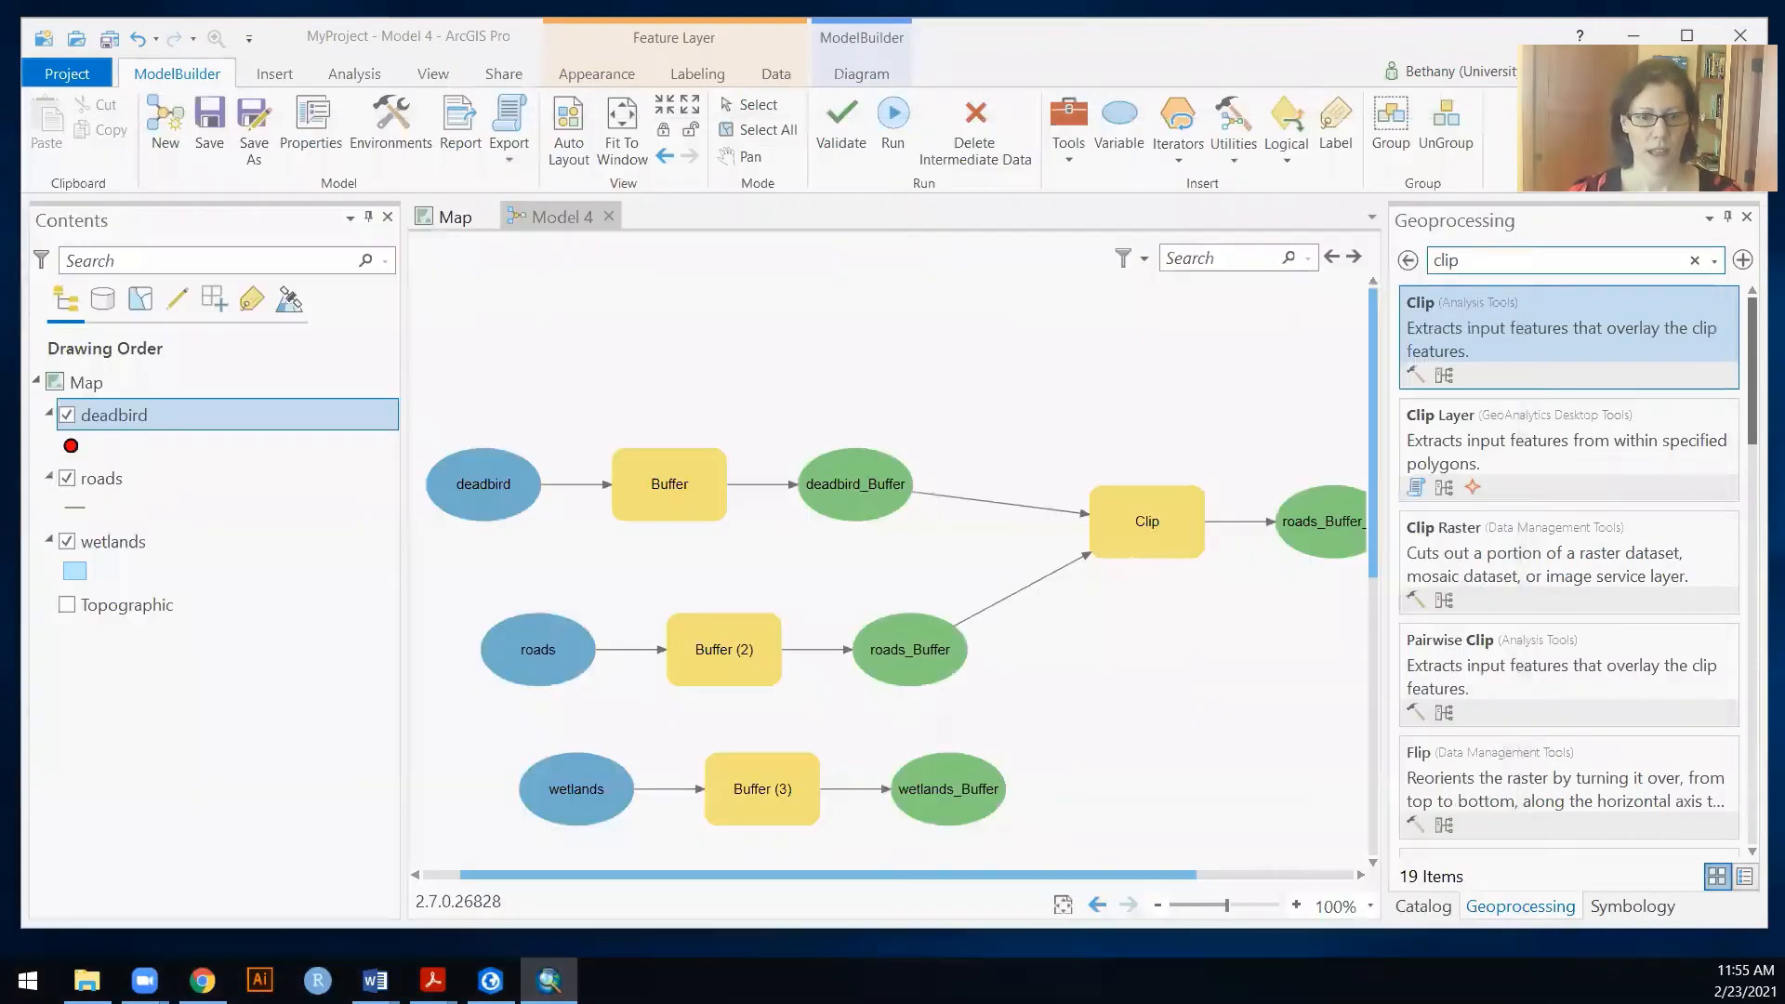
Step: Review the Clip tool's parameters and its available input features in Model 4, then close them without changes
{"action": "double_click", "coordinate": [1140, 525]}
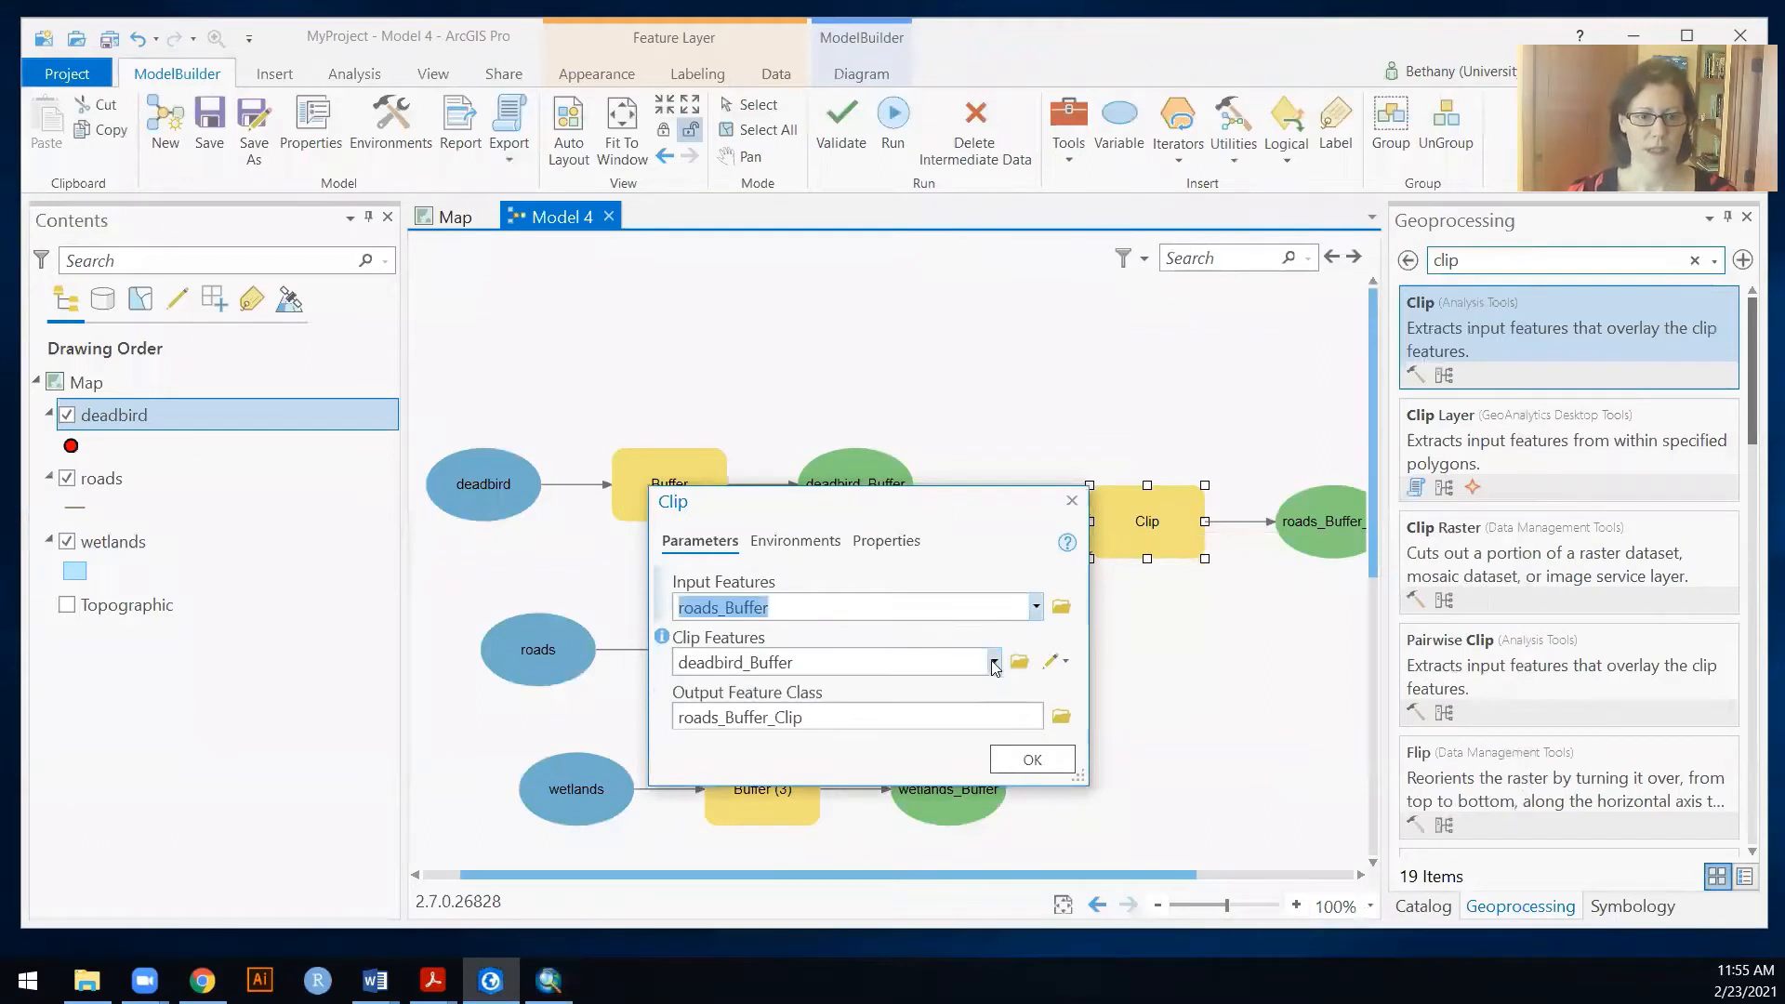
{"action": "left_click", "coordinate": [1035, 608]}
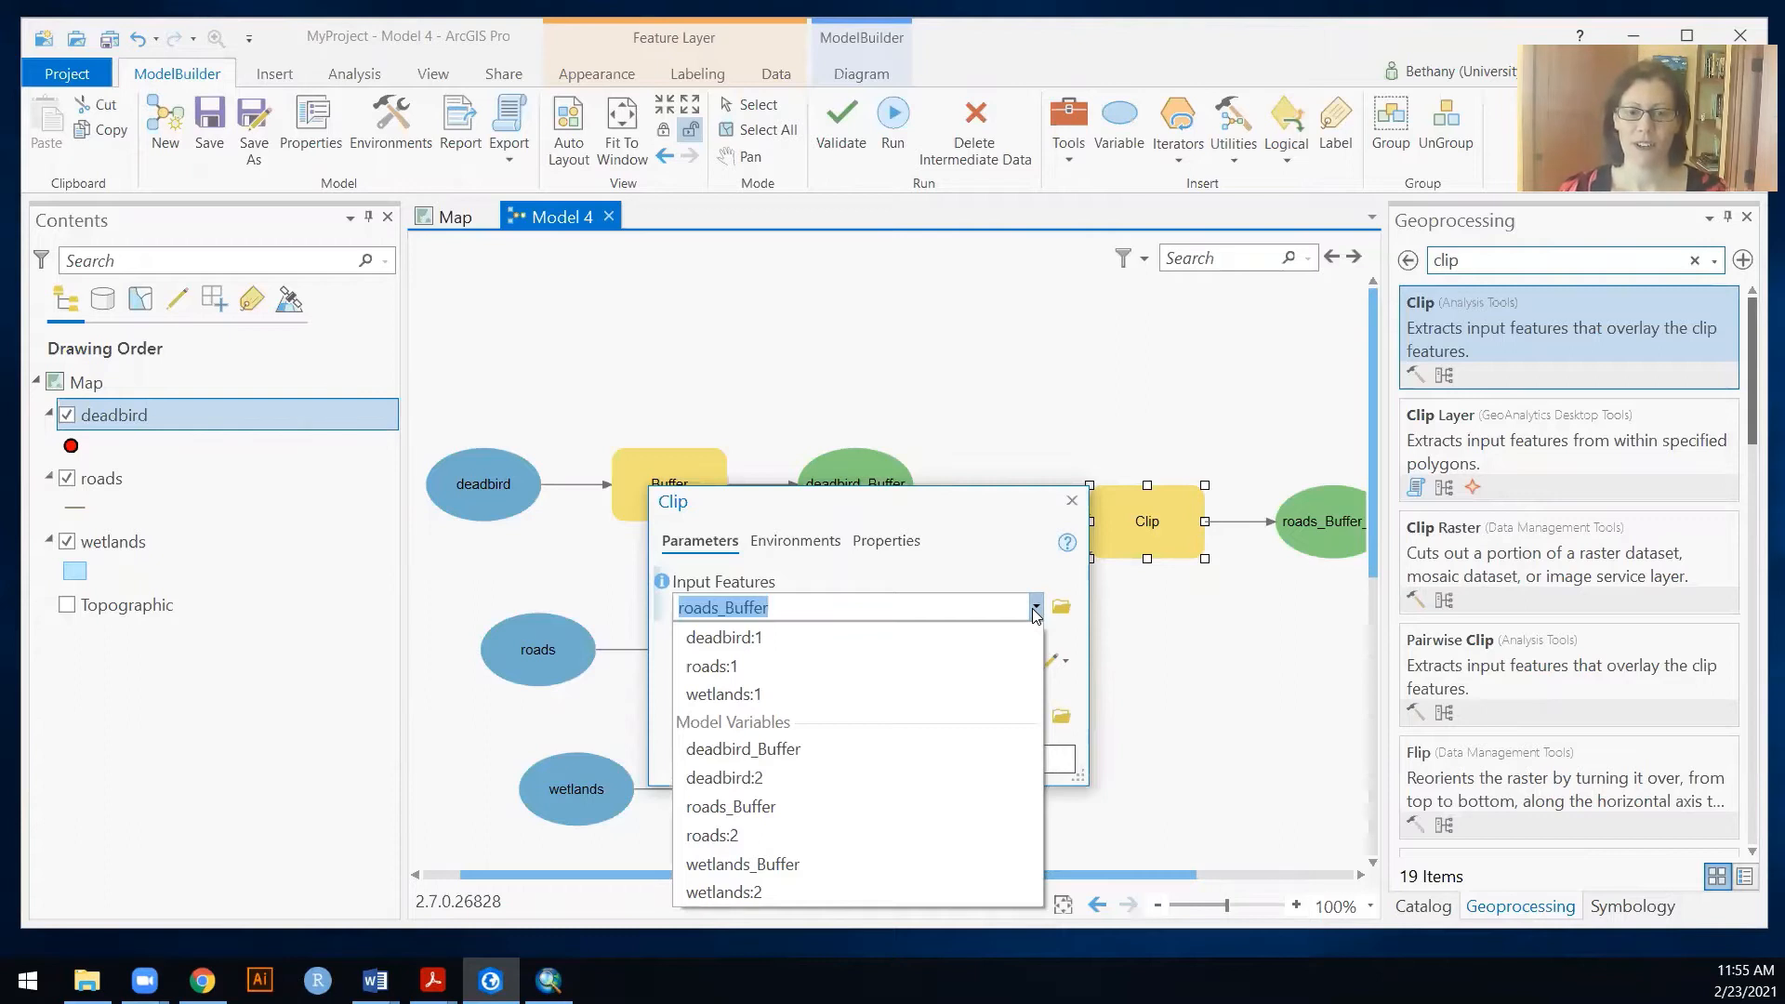
{"action": "left_click", "coordinate": [1034, 607]}
{"action": "left_click", "coordinate": [1072, 502]}
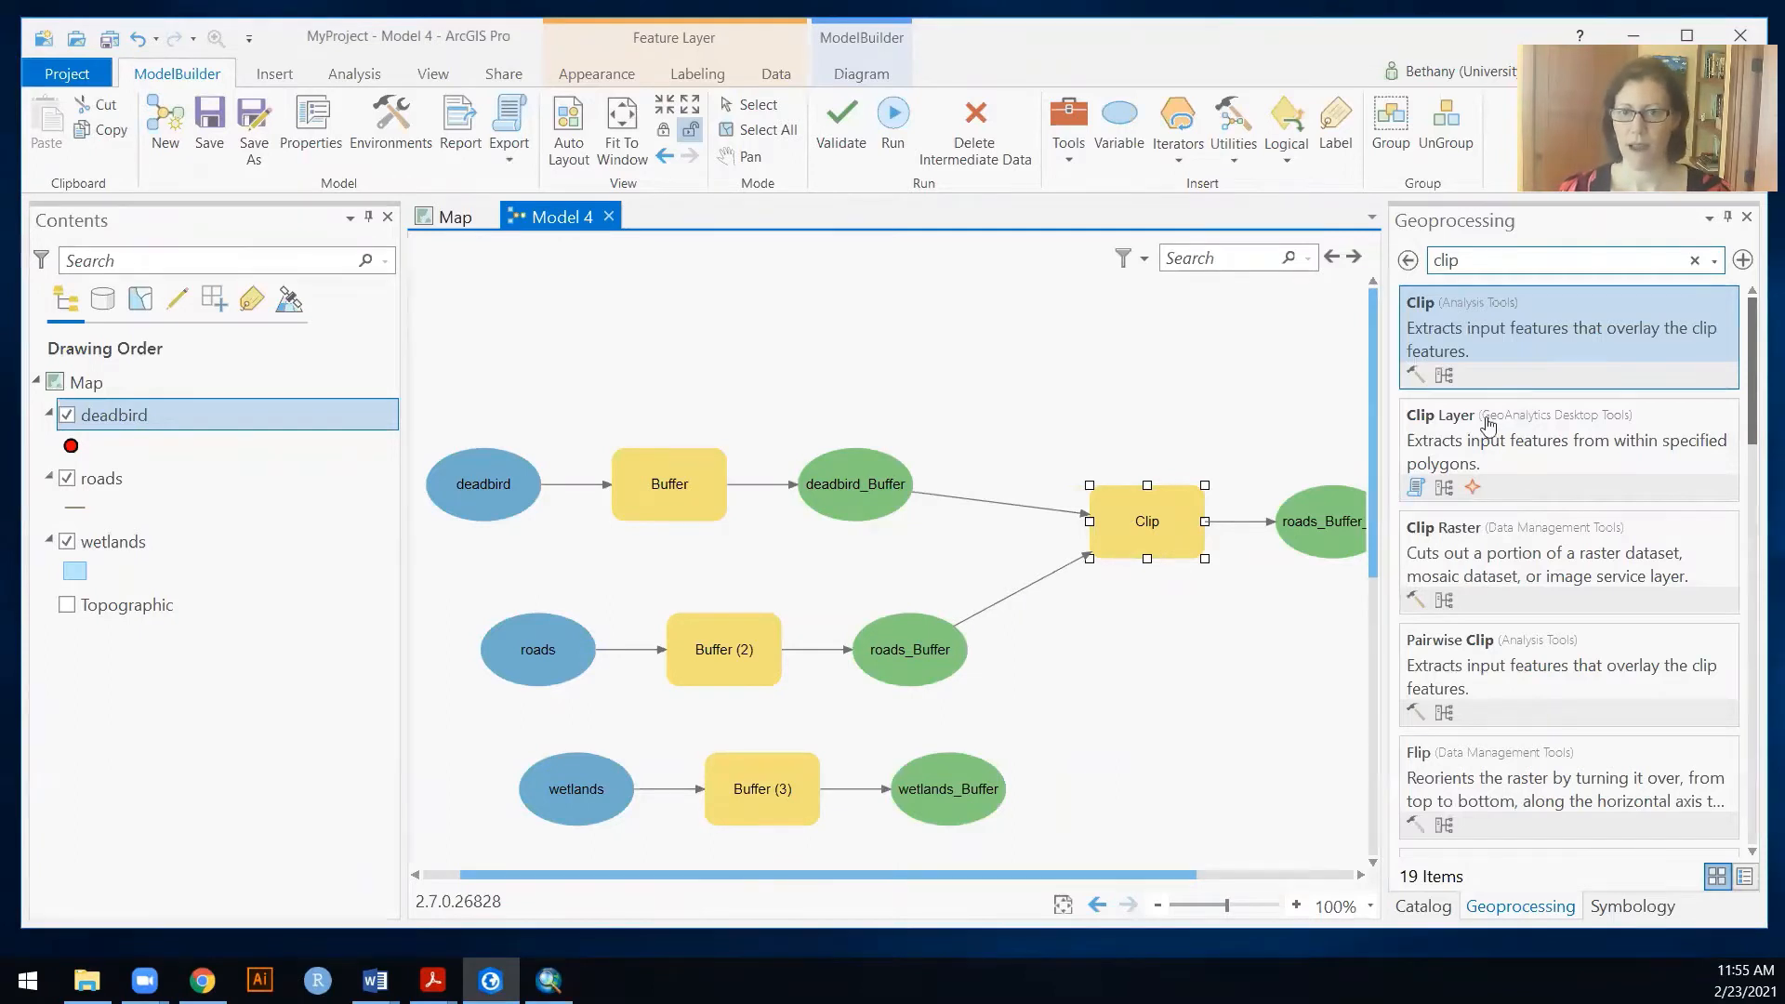
Step: Search the geoprocessing tools for "erase" and add the Erase (Analysis Tools) tool after the Clip output
{"action": "left_click", "coordinate": [1516, 257]}
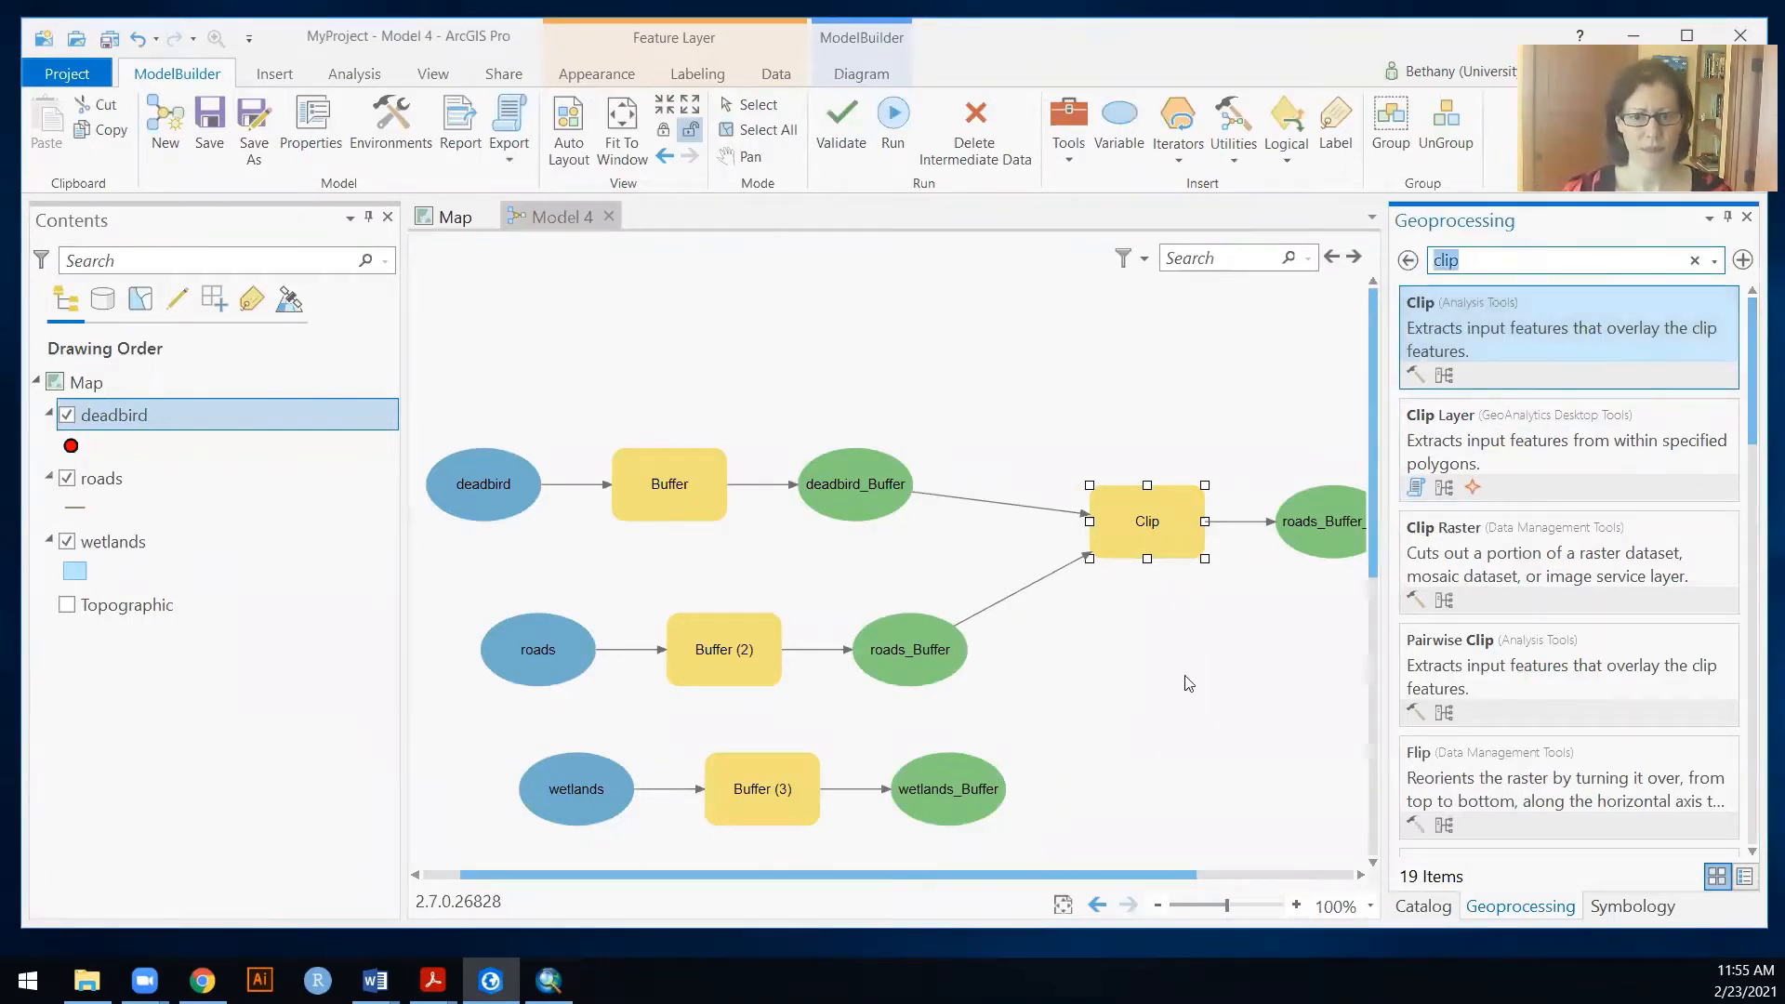
{"action": "left_click_drag", "start_coordinate": [1107, 874], "coordinate": [1288, 874]}
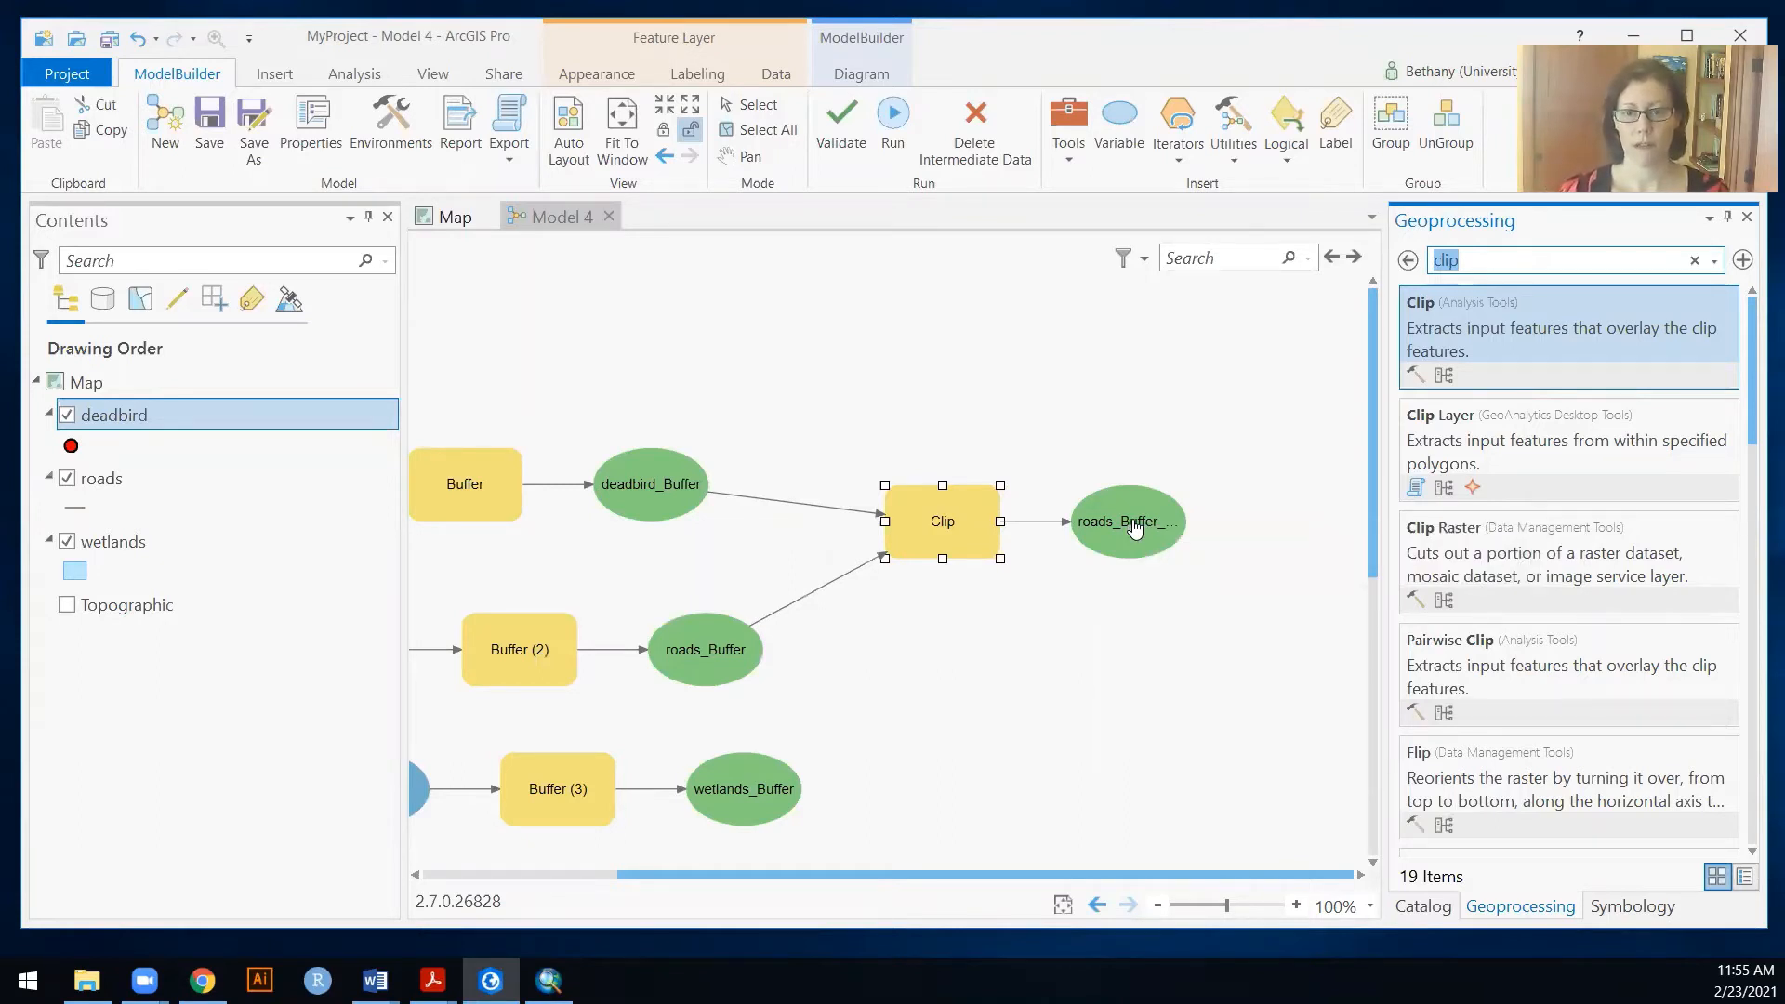
{"action": "left_click_drag", "start_coordinate": [1475, 261], "coordinate": [1442, 260]}
{"action": "type", "text": "erase"}
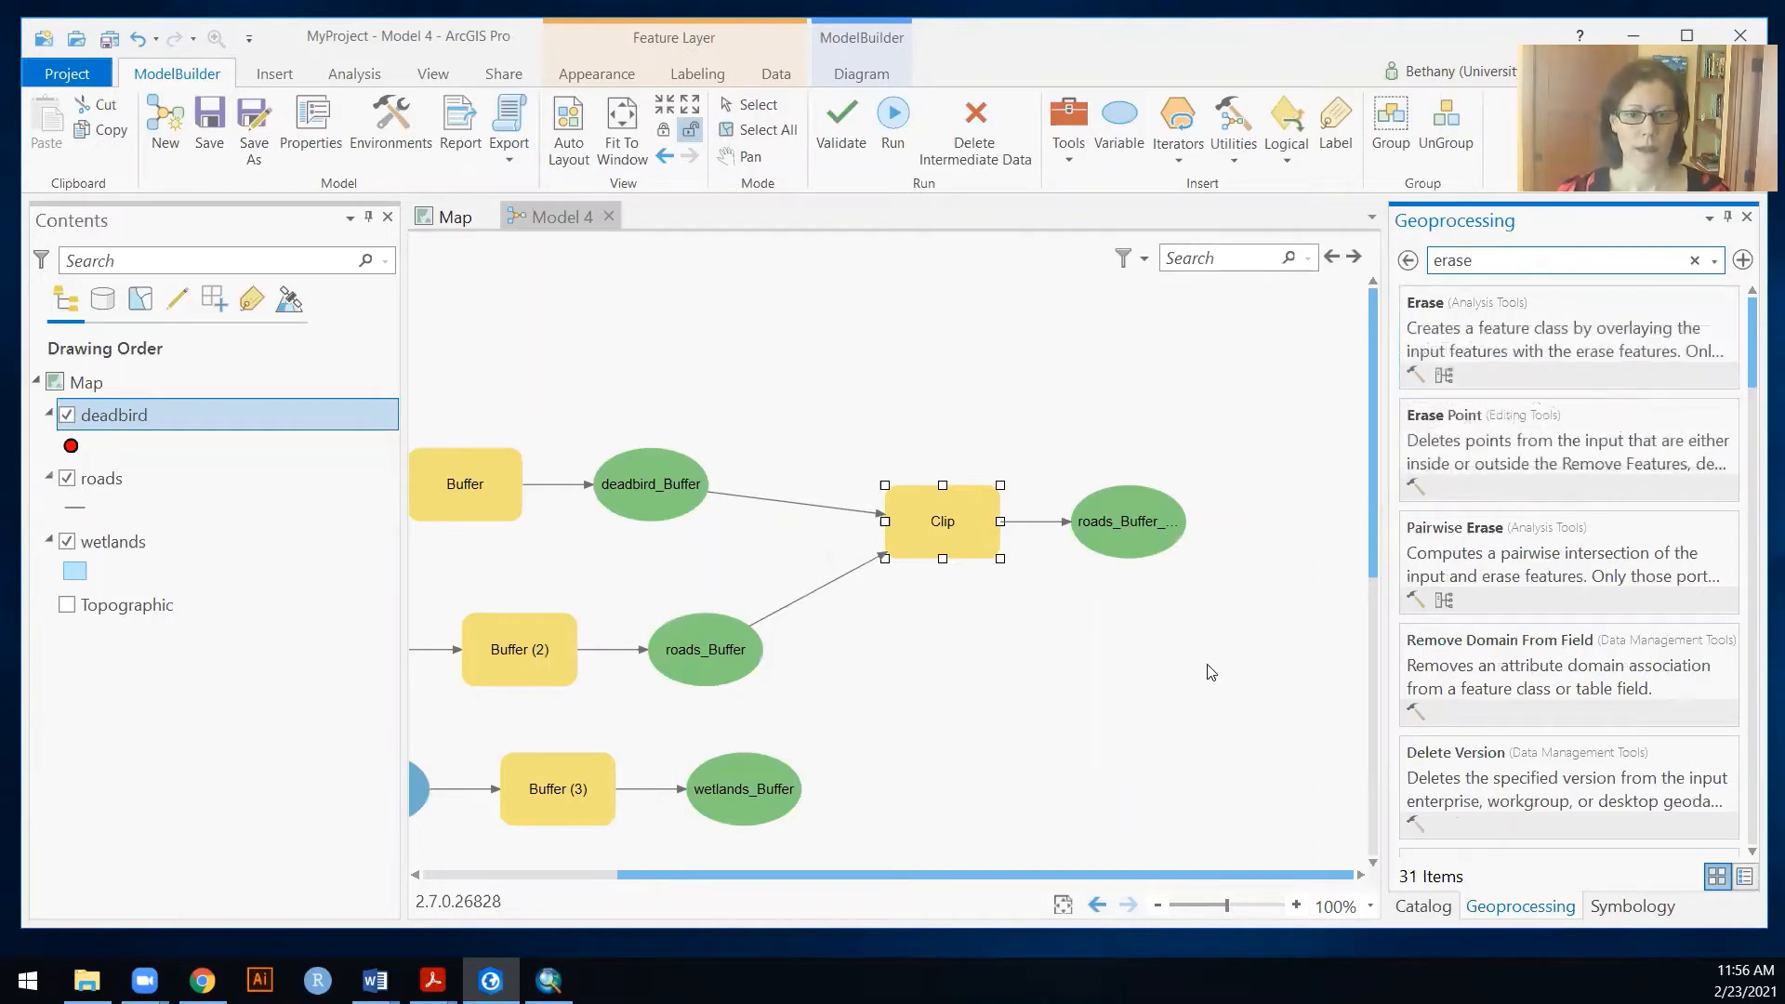
{"action": "mouse_move", "coordinate": [1431, 309]}
{"action": "mouse_move", "coordinate": [1431, 309]}
{"action": "left_mouse_down"}
{"action": "mouse_move", "coordinate": [1243, 505]}
{"action": "mouse_move", "coordinate": [1301, 525]}
{"action": "left_mouse_up"}
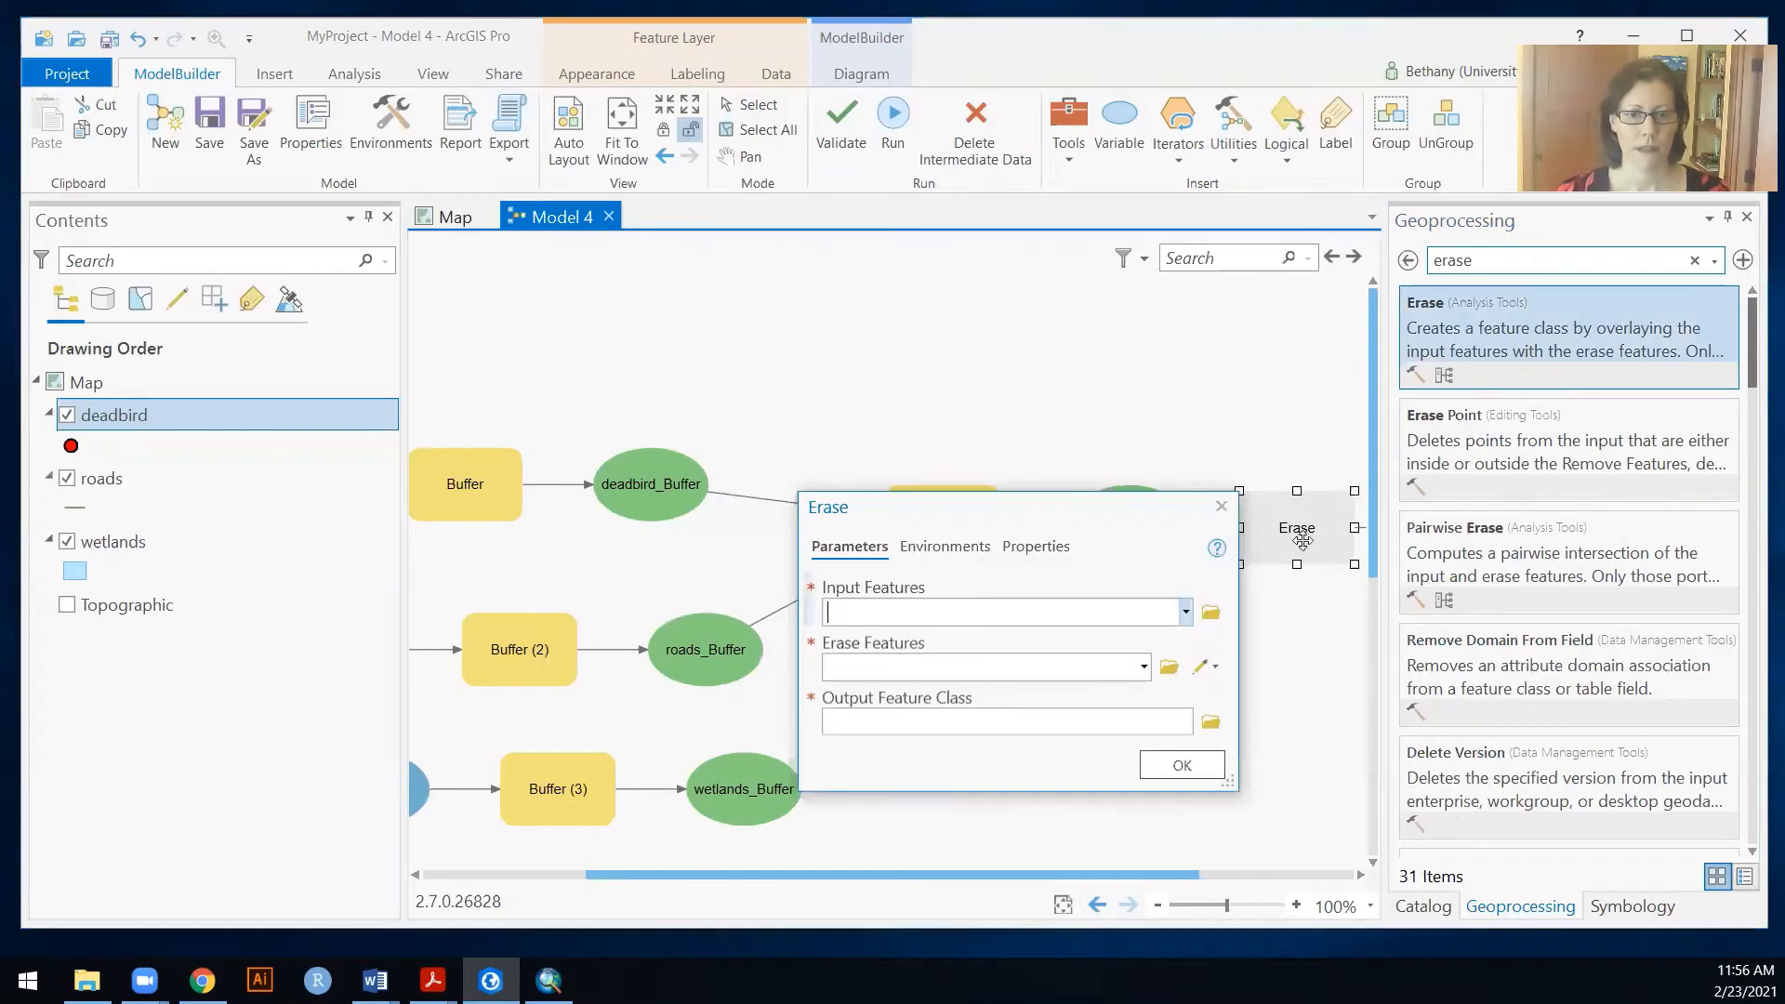
Step: Set the Erase tool's input features to roads_Buffer_Clip and its erase features to wetlands_Buffer
{"action": "left_click", "coordinate": [1187, 613]}
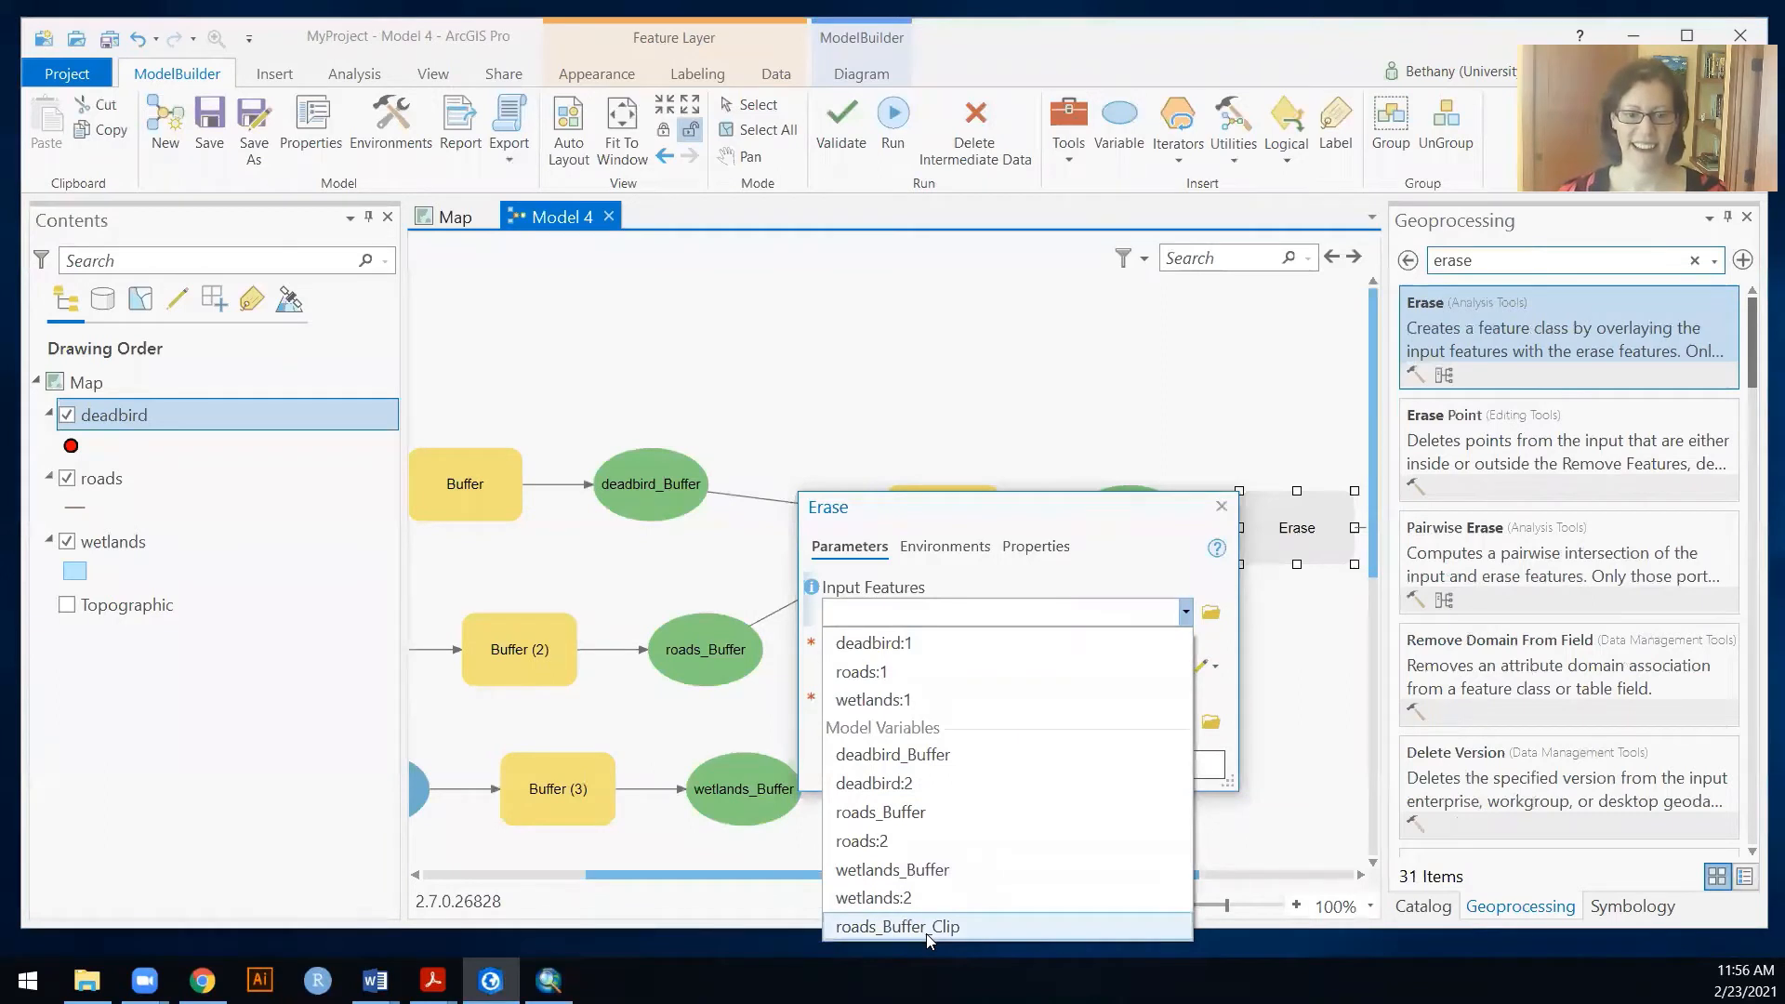
{"action": "left_click", "coordinate": [928, 931]}
{"action": "left_click", "coordinate": [1145, 666]}
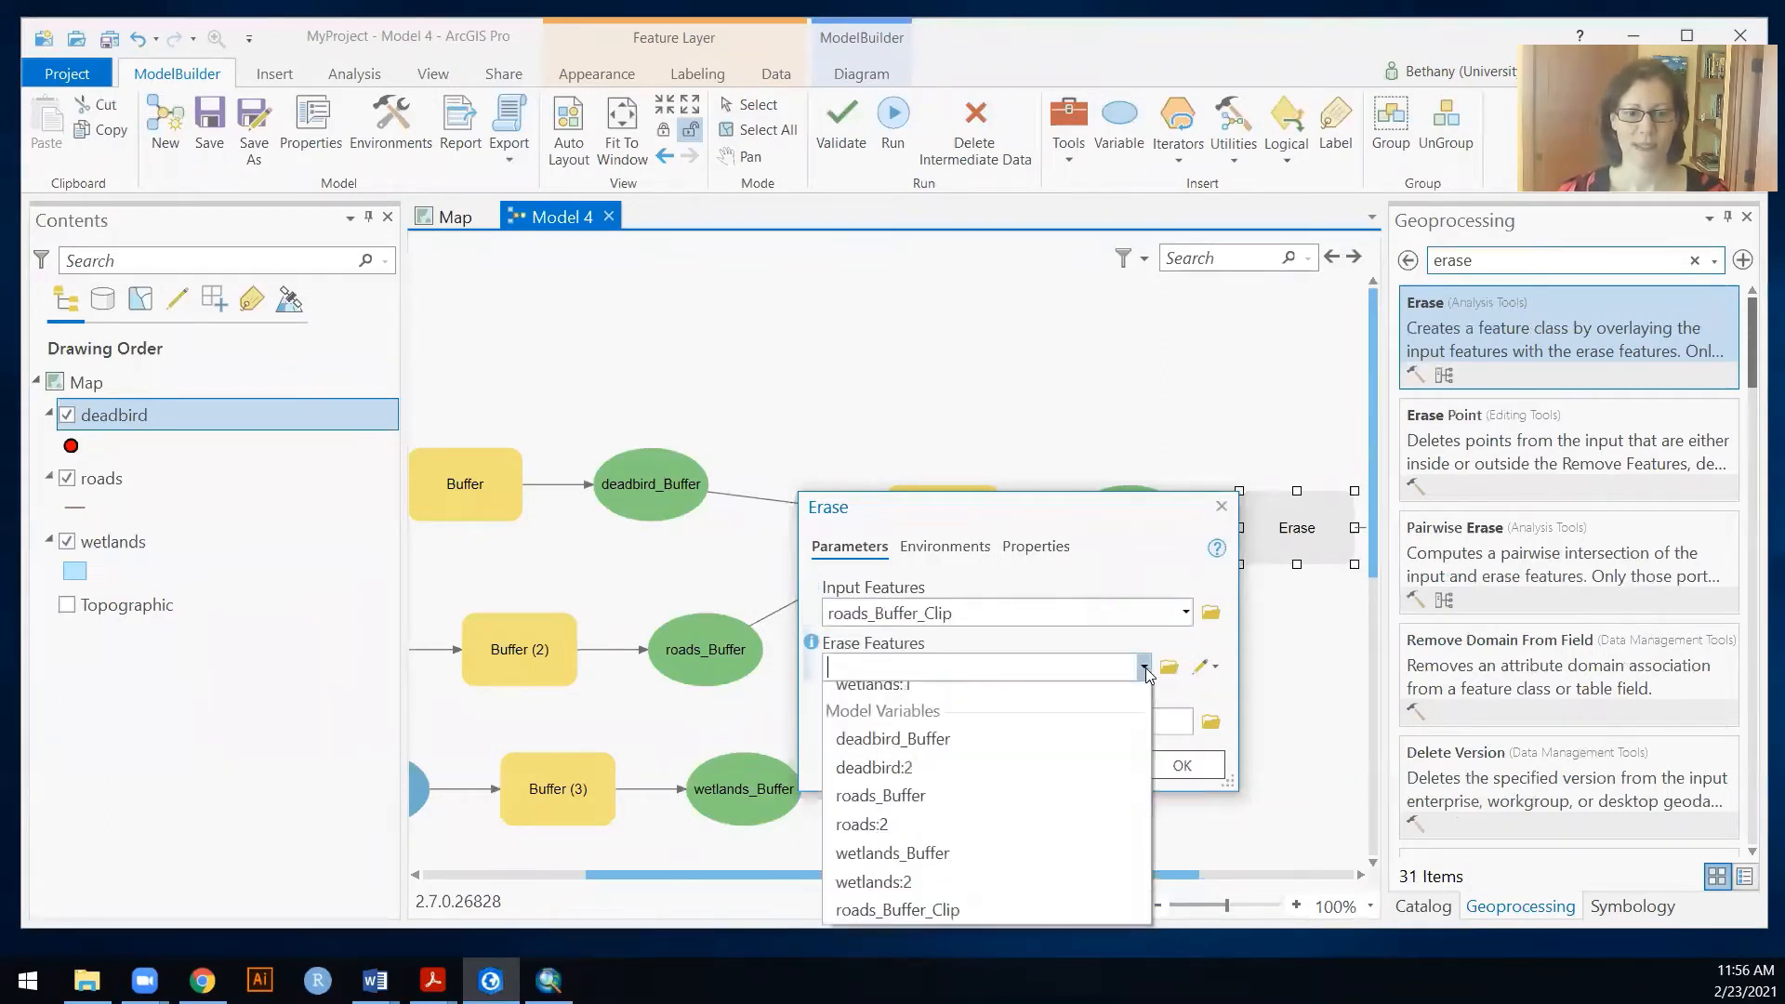
{"action": "left_click", "coordinate": [913, 921]}
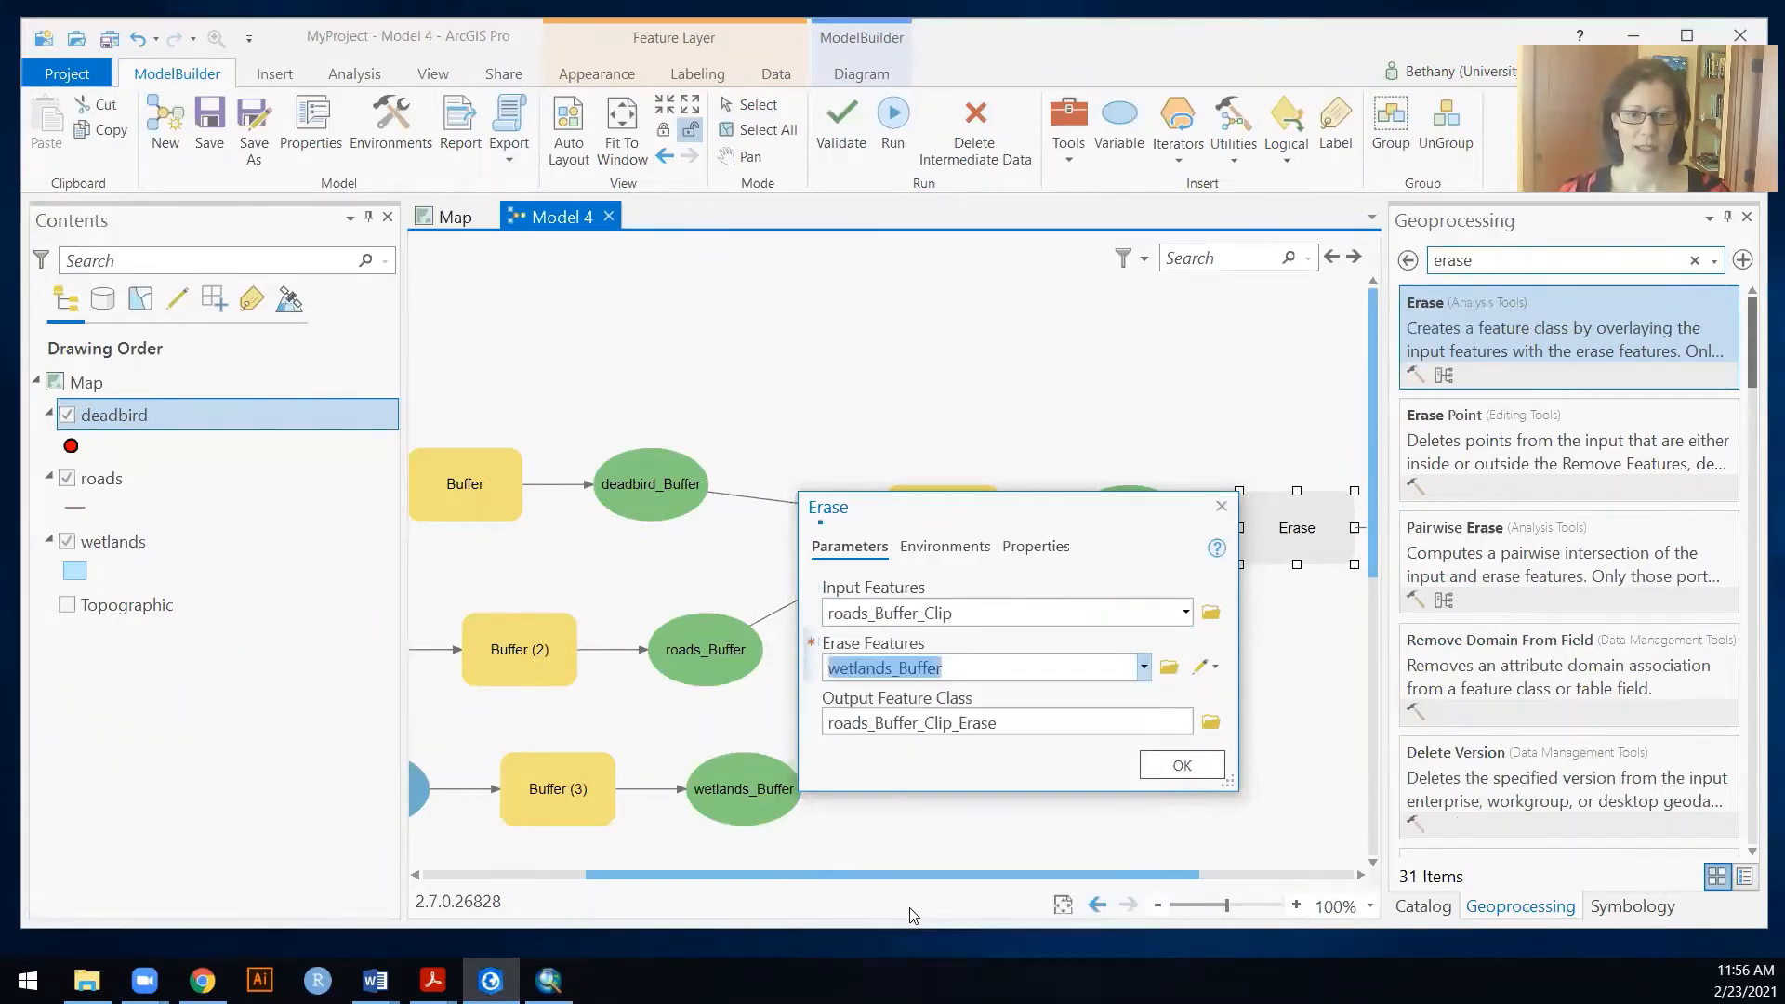
Step: Name the Erase output feature class spray_area, accept the parameters and apply Auto Layout to the model diagram
{"action": "left_click", "coordinate": [991, 723]}
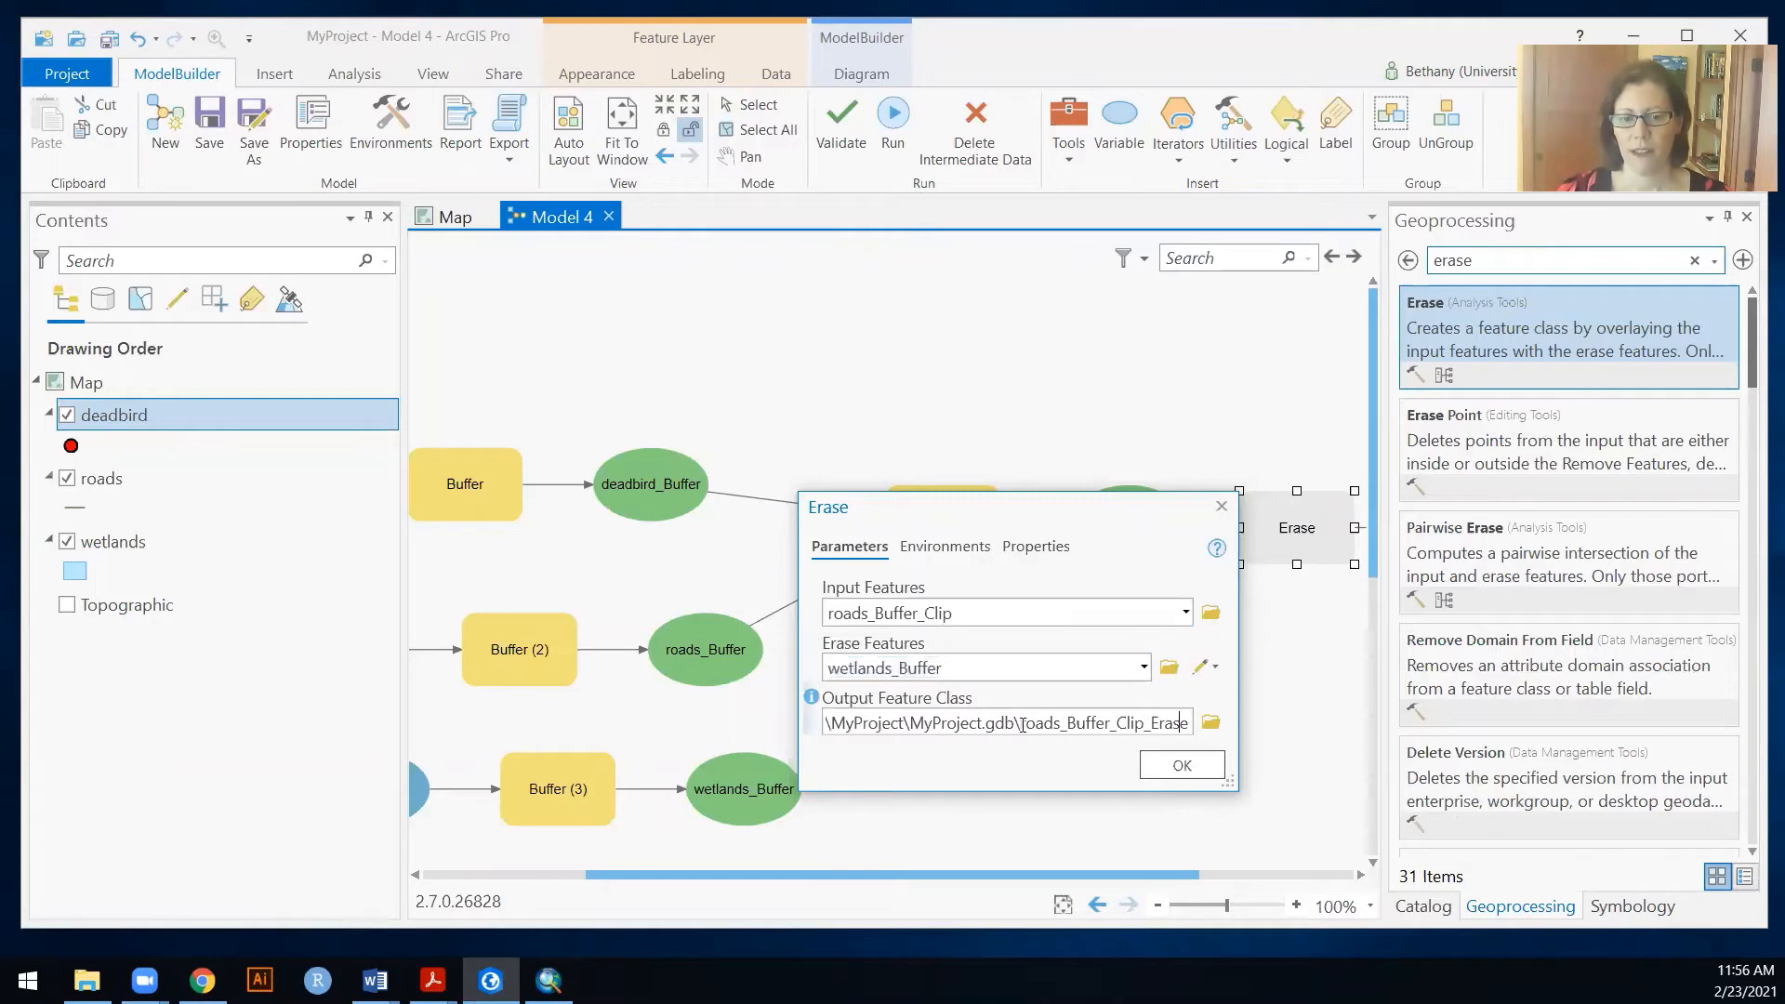
{"action": "left_click_drag", "start_coordinate": [1020, 723], "coordinate": [1190, 723]}
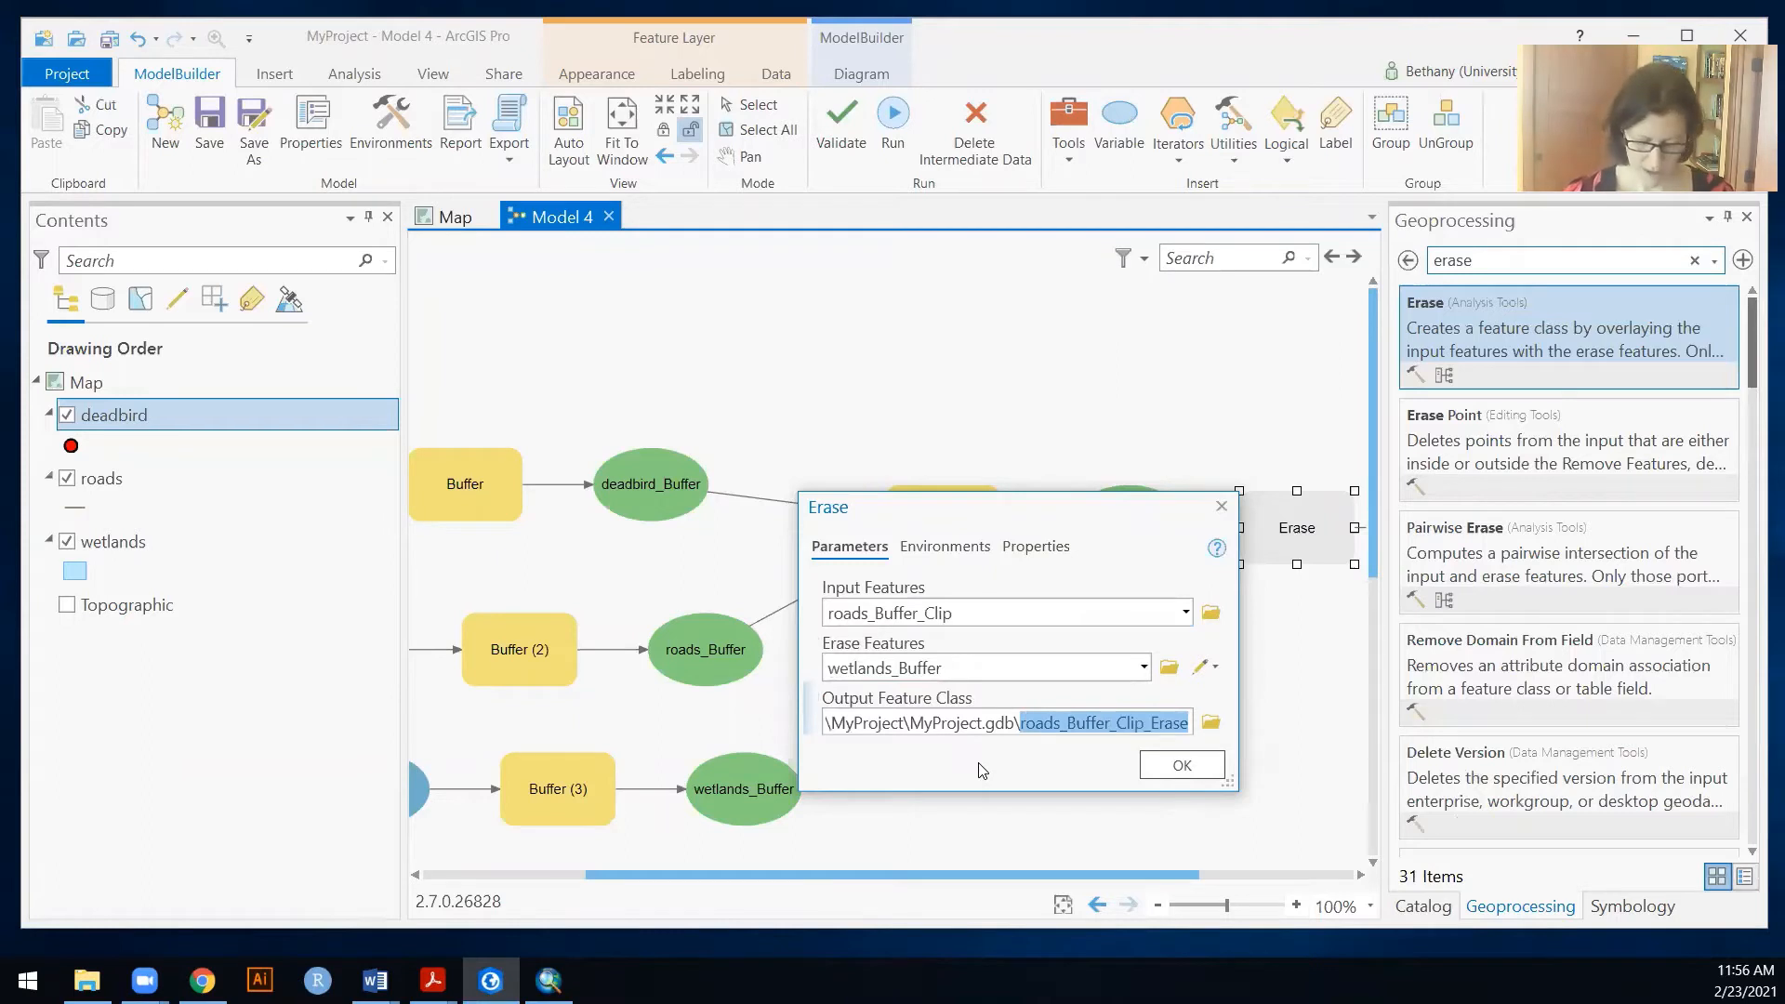
{"action": "type", "text": "spray_area"}
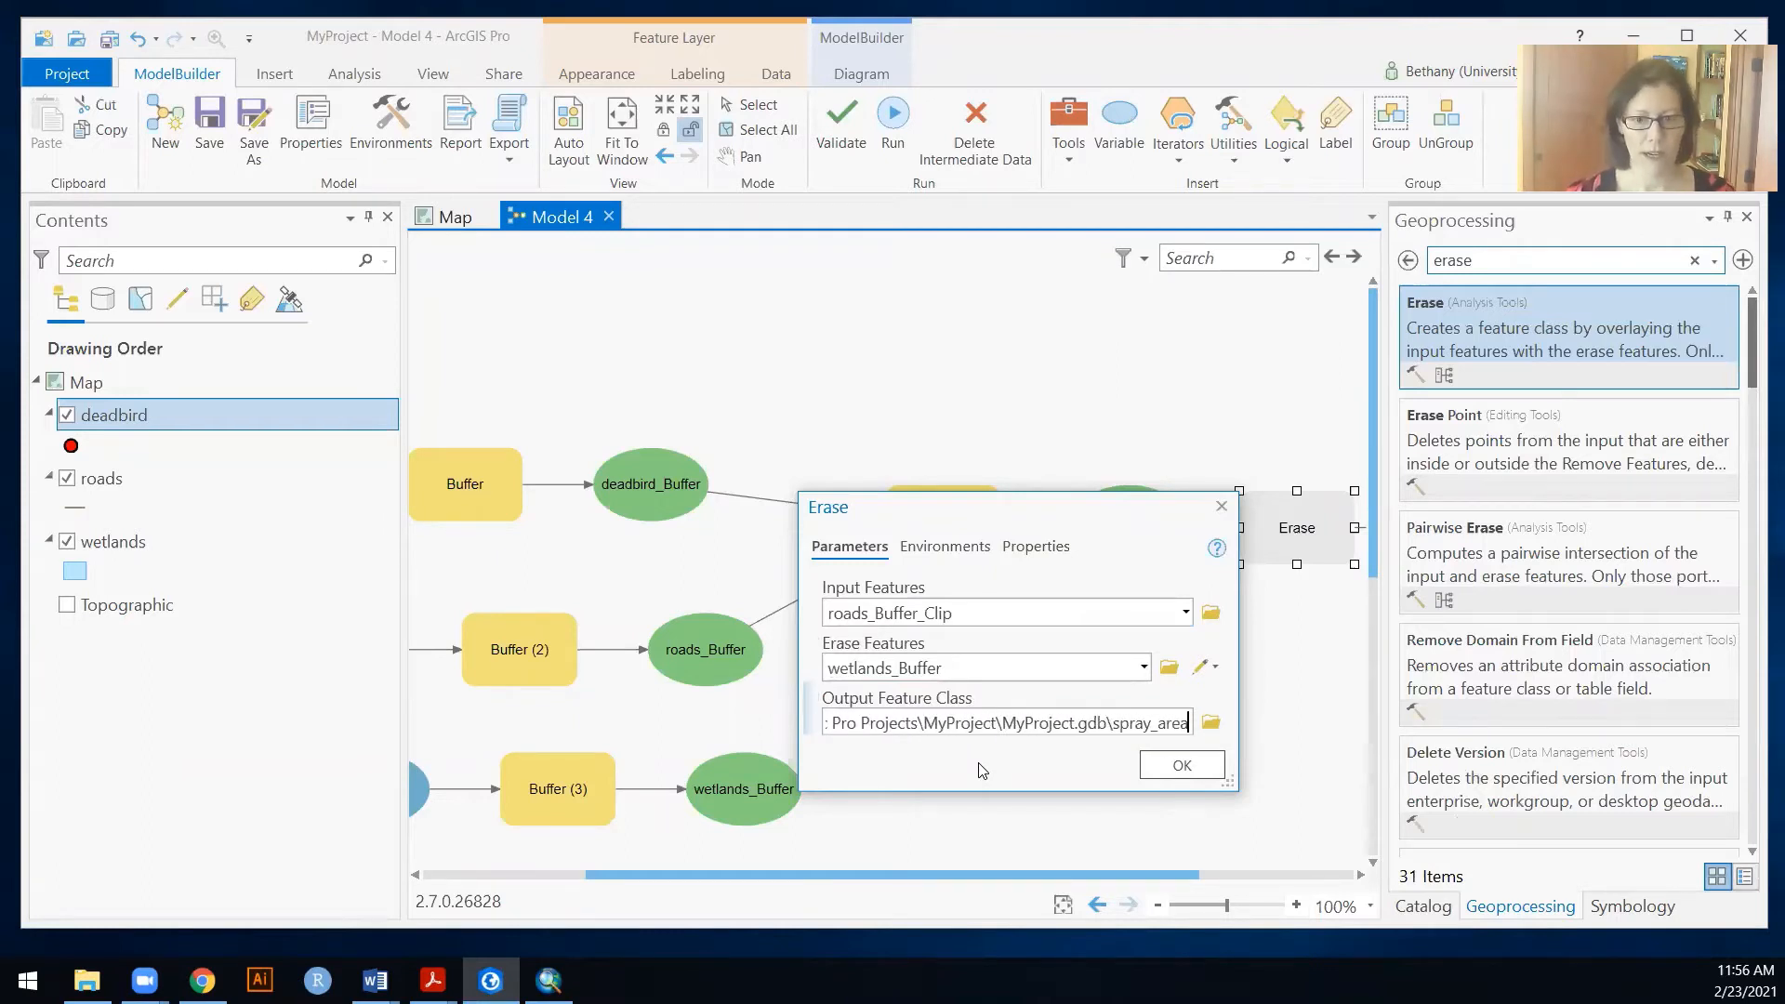
{"action": "left_click", "coordinate": [1153, 768]}
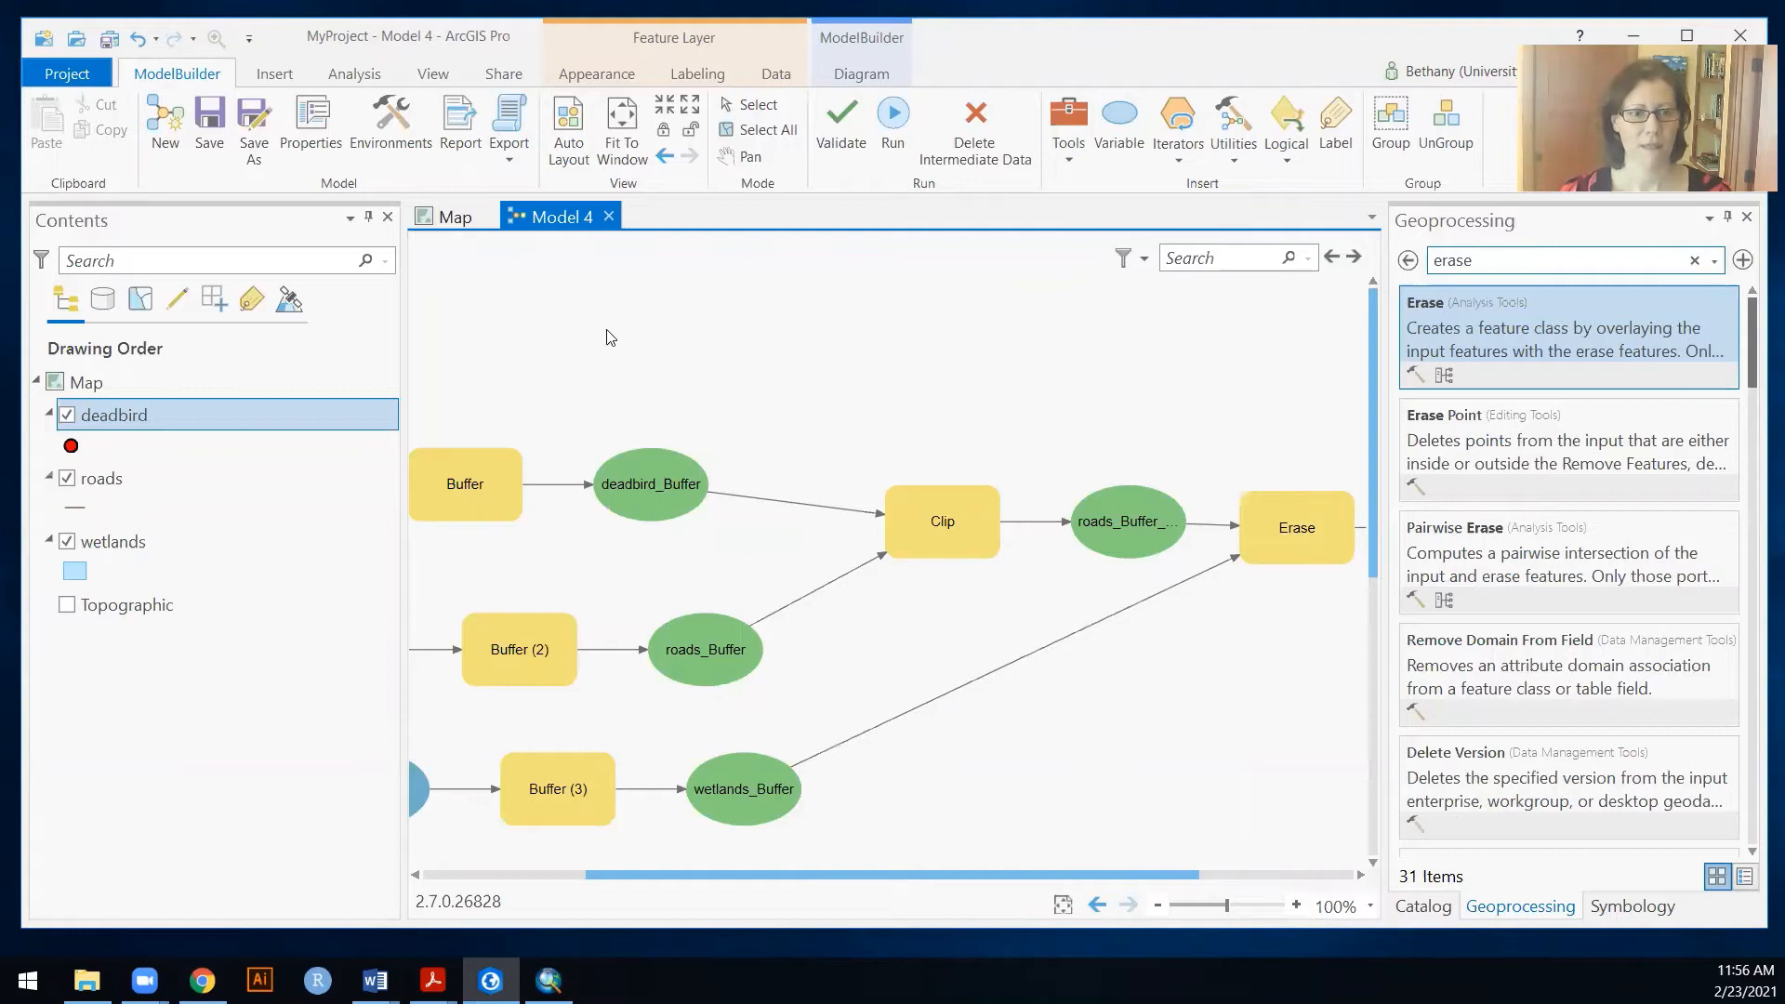
{"action": "left_click", "coordinate": [569, 132]}
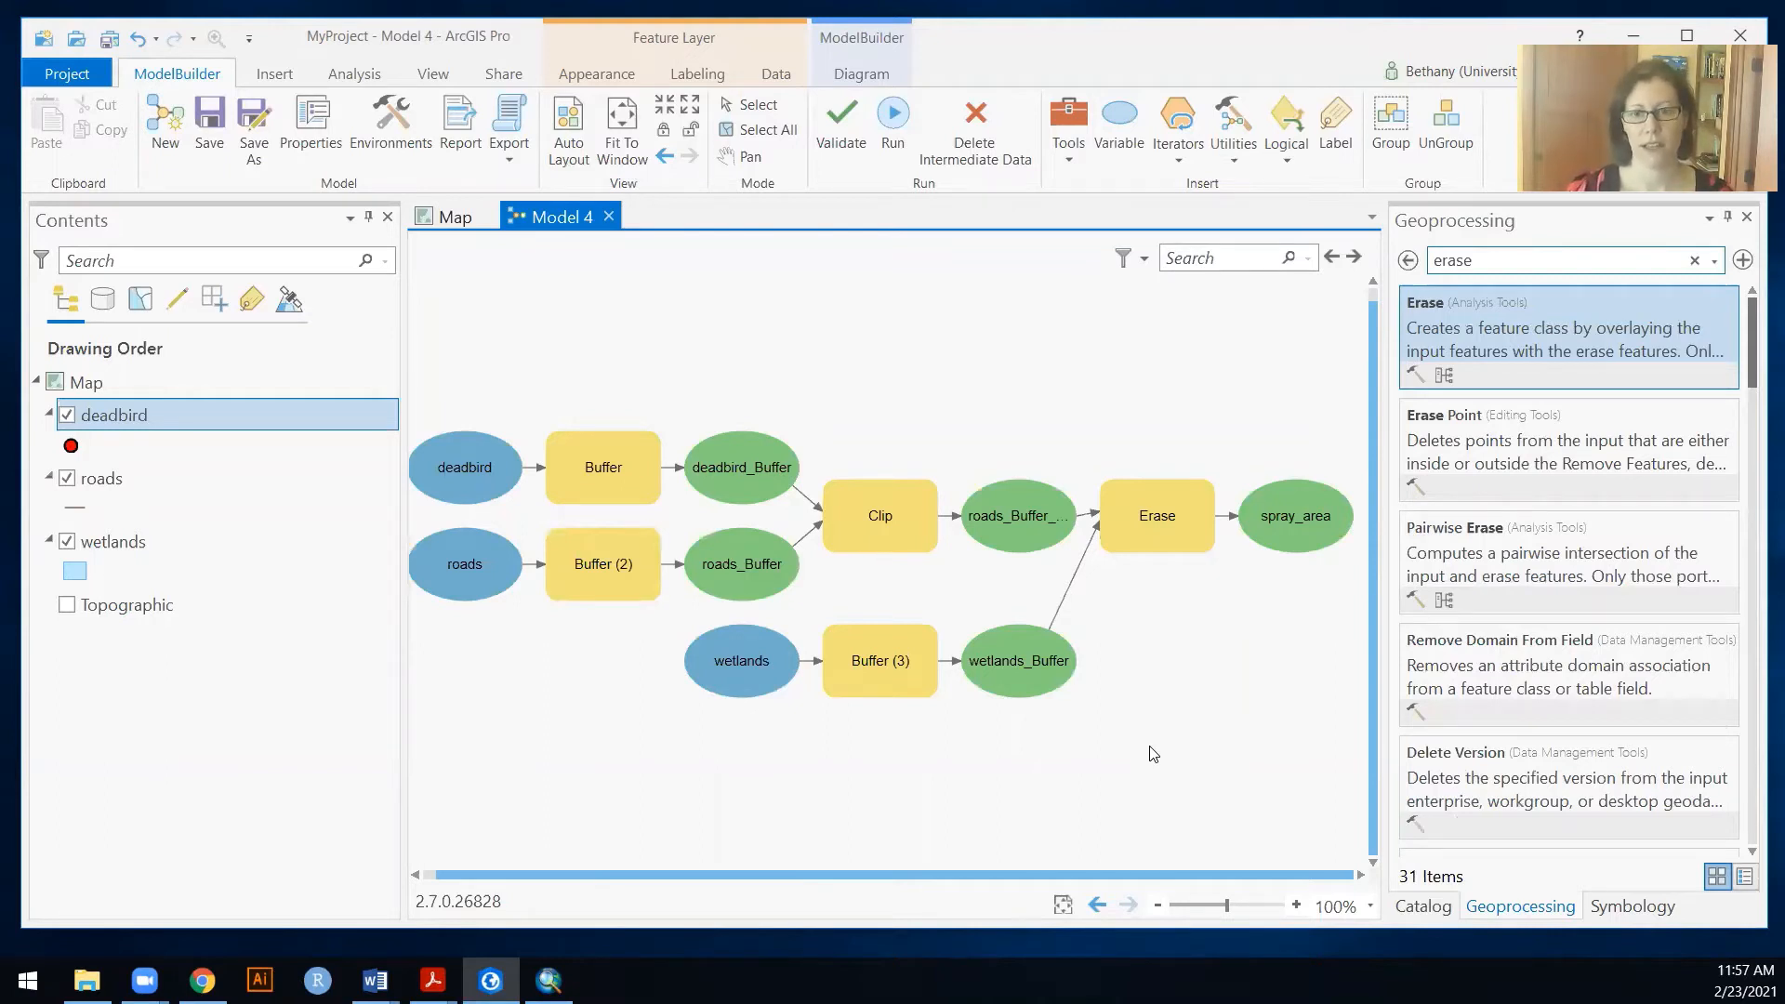
Step: Search the geoprocessing tools for "add field" and place the Add Field tool below the spray_area output in the model
{"action": "left_click", "coordinate": [1695, 263]}
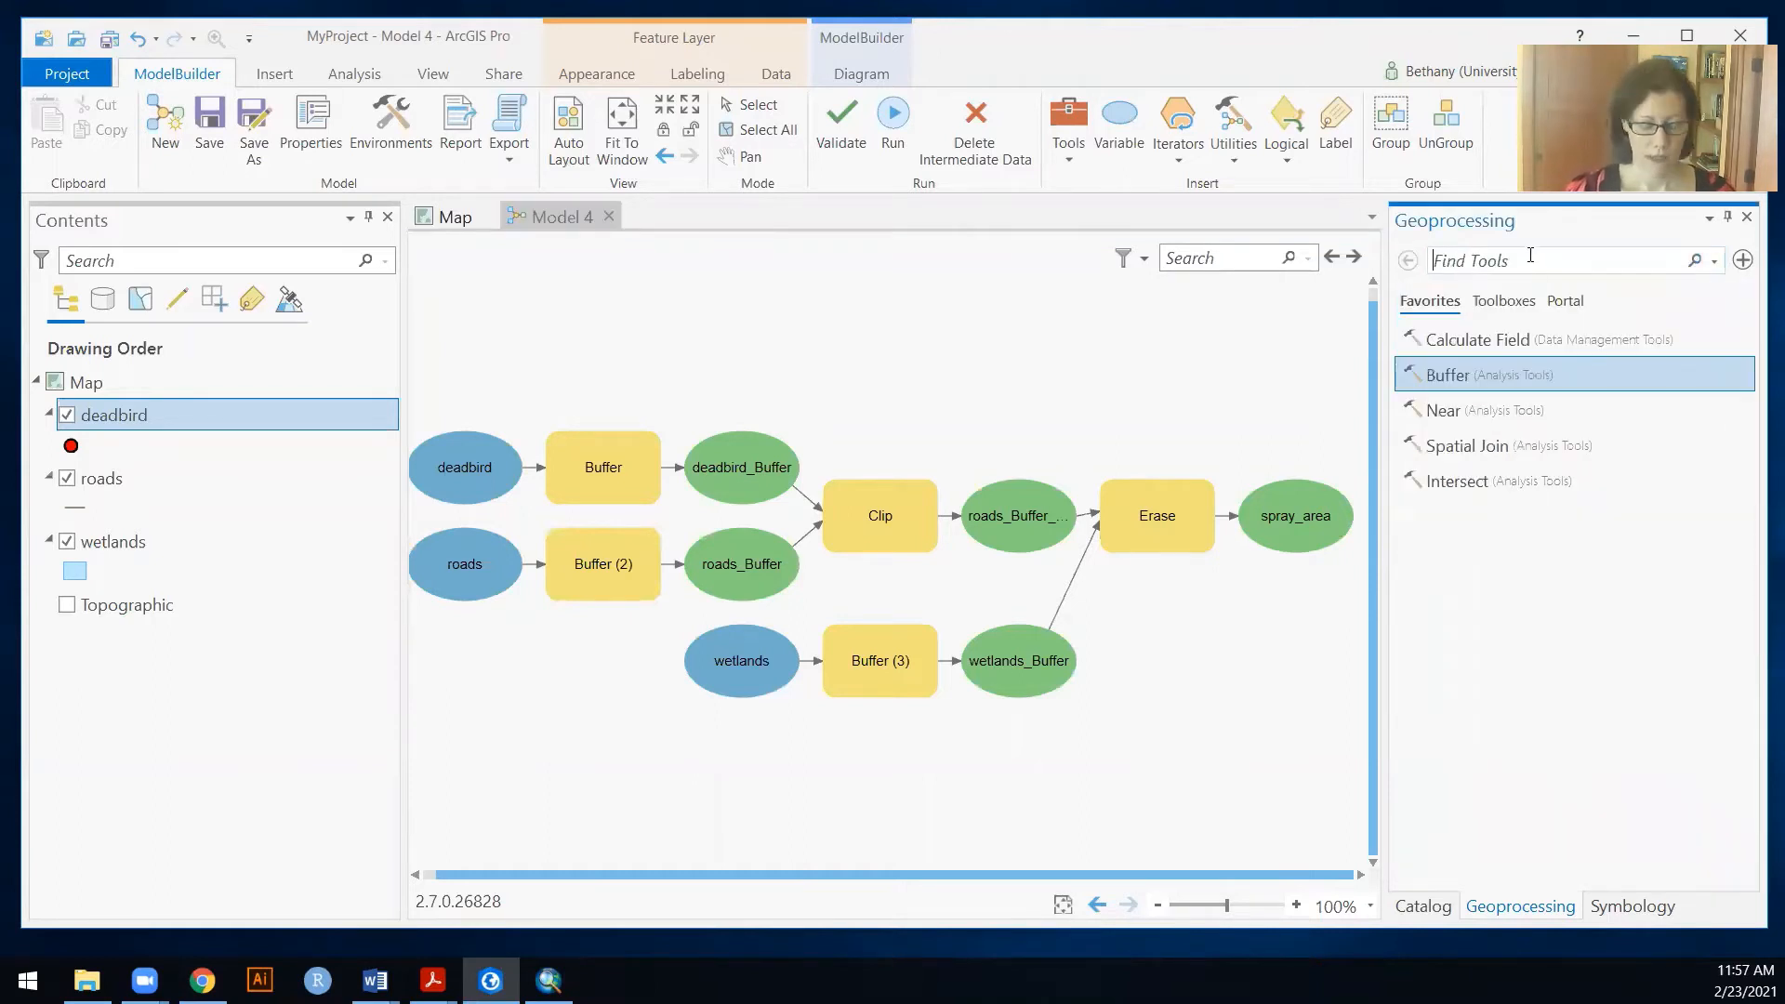
{"action": "type", "text": "add field"}
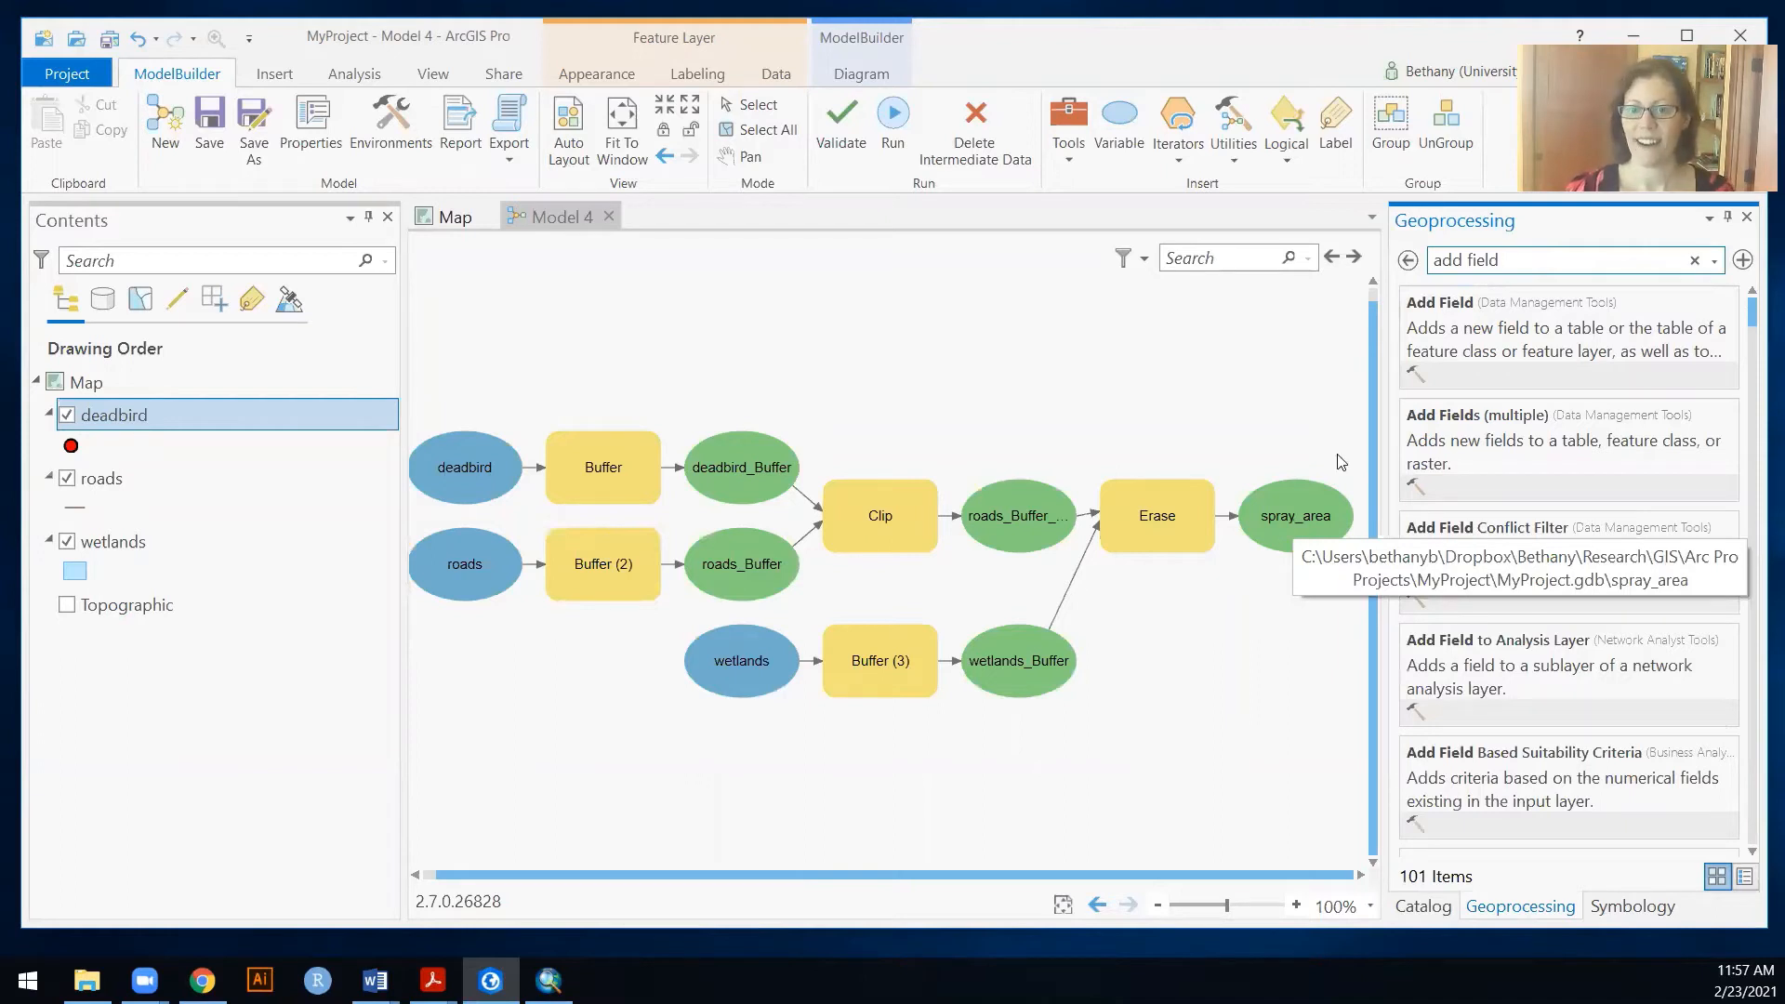
{"action": "mouse_move", "coordinate": [1448, 316]}
{"action": "left_mouse_down"}
{"action": "mouse_move", "coordinate": [1277, 753]}
{"action": "mouse_move", "coordinate": [1245, 735]}
{"action": "left_mouse_up"}
Step: Configure Add Field with spray_area as the input table, field name Area_km2 and field type Float (single precision), and accept the parameters
{"action": "double_click", "coordinate": [1257, 743]}
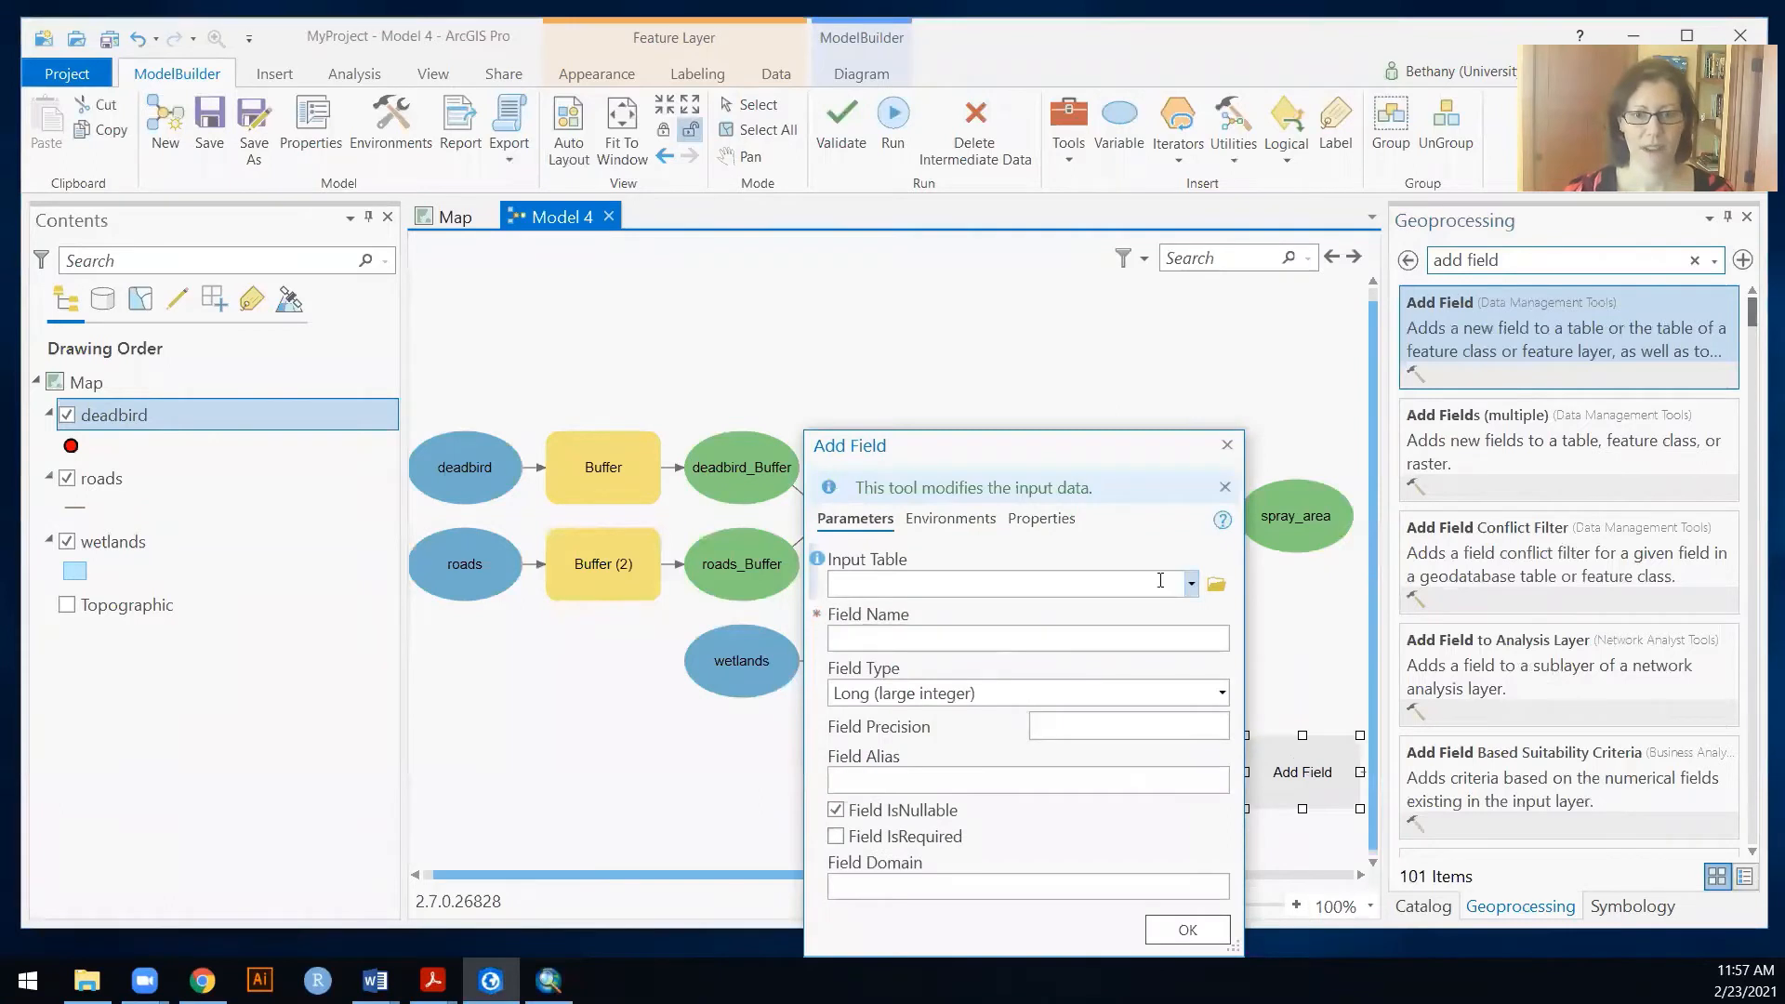
{"action": "left_click", "coordinate": [1191, 583]}
{"action": "left_click", "coordinate": [927, 920]}
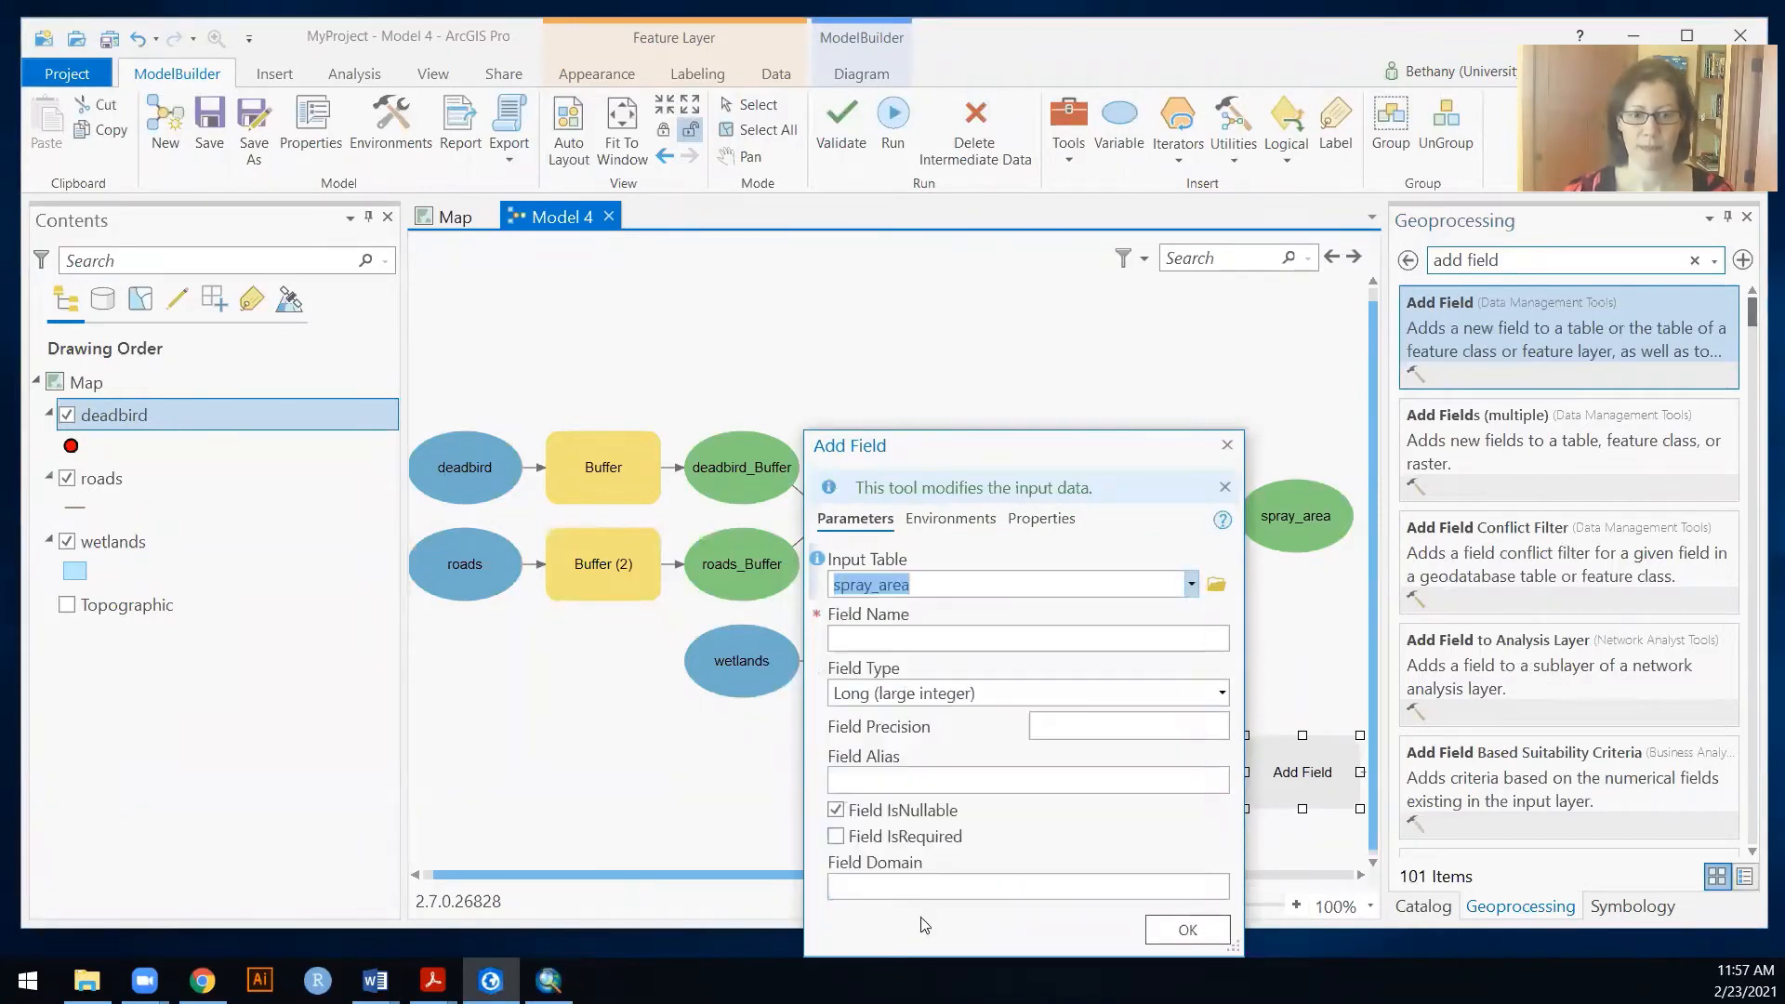
{"action": "left_click", "coordinate": [962, 632]}
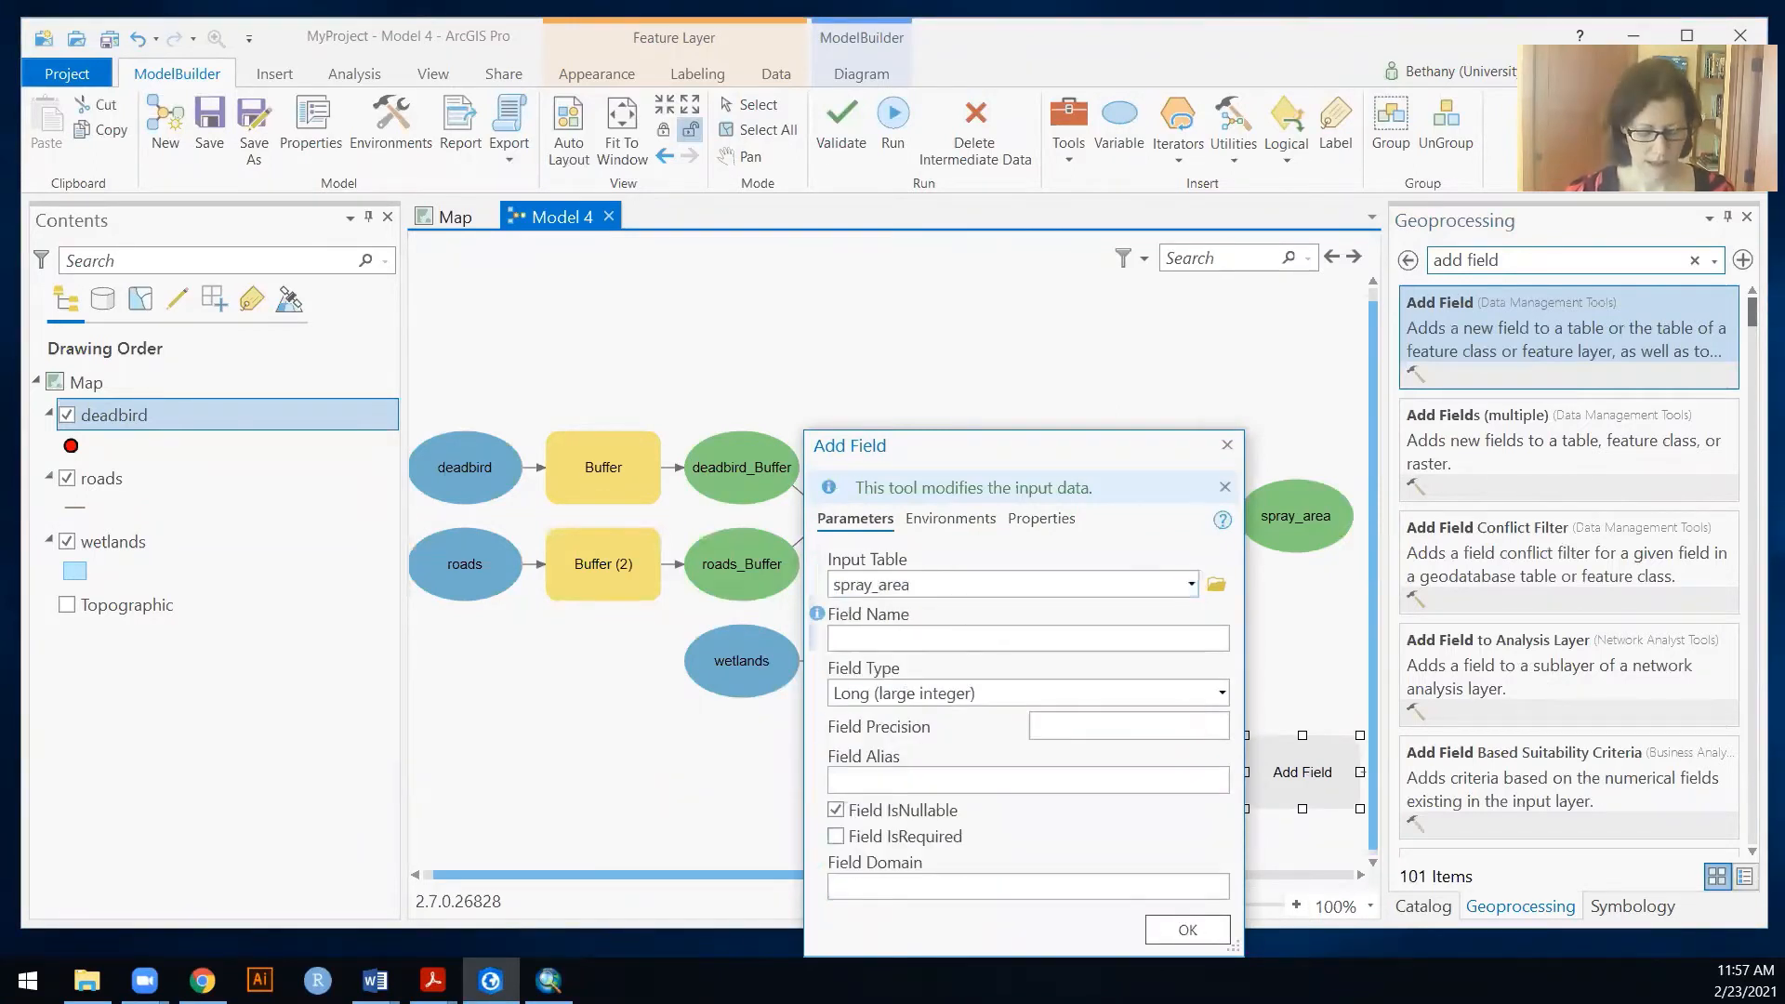
{"action": "type", "text": "Area_km2"}
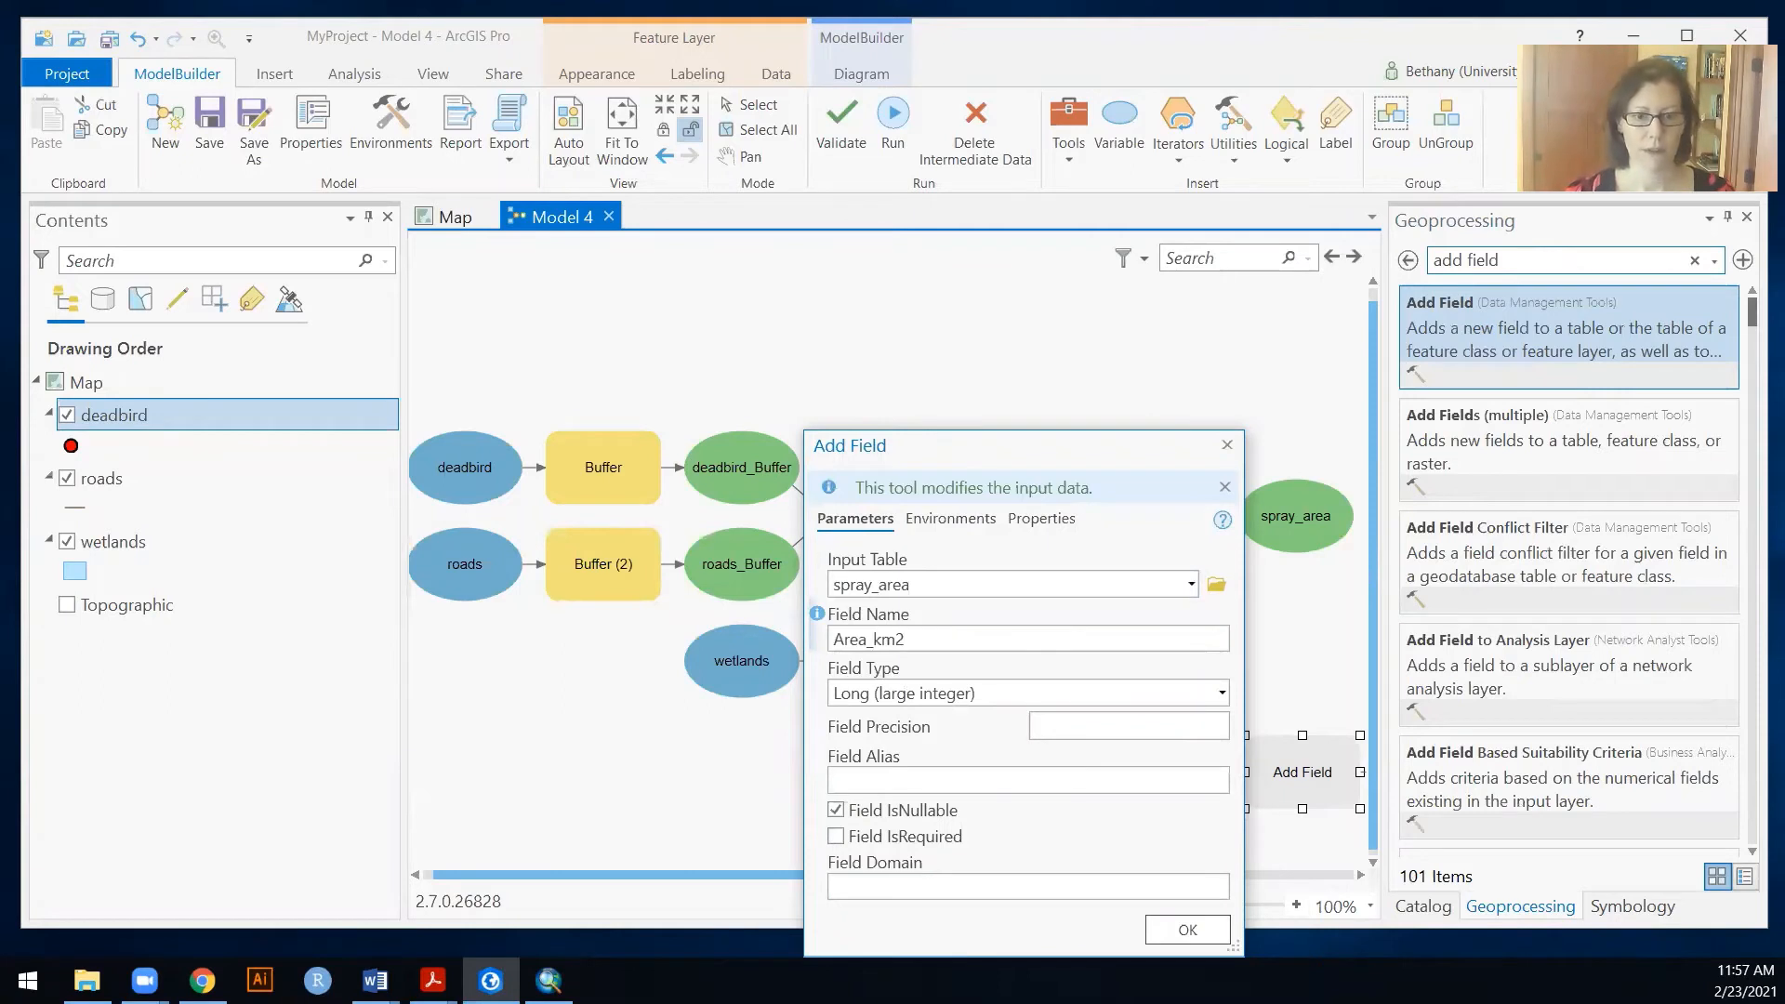
{"action": "left_click", "coordinate": [1222, 696]}
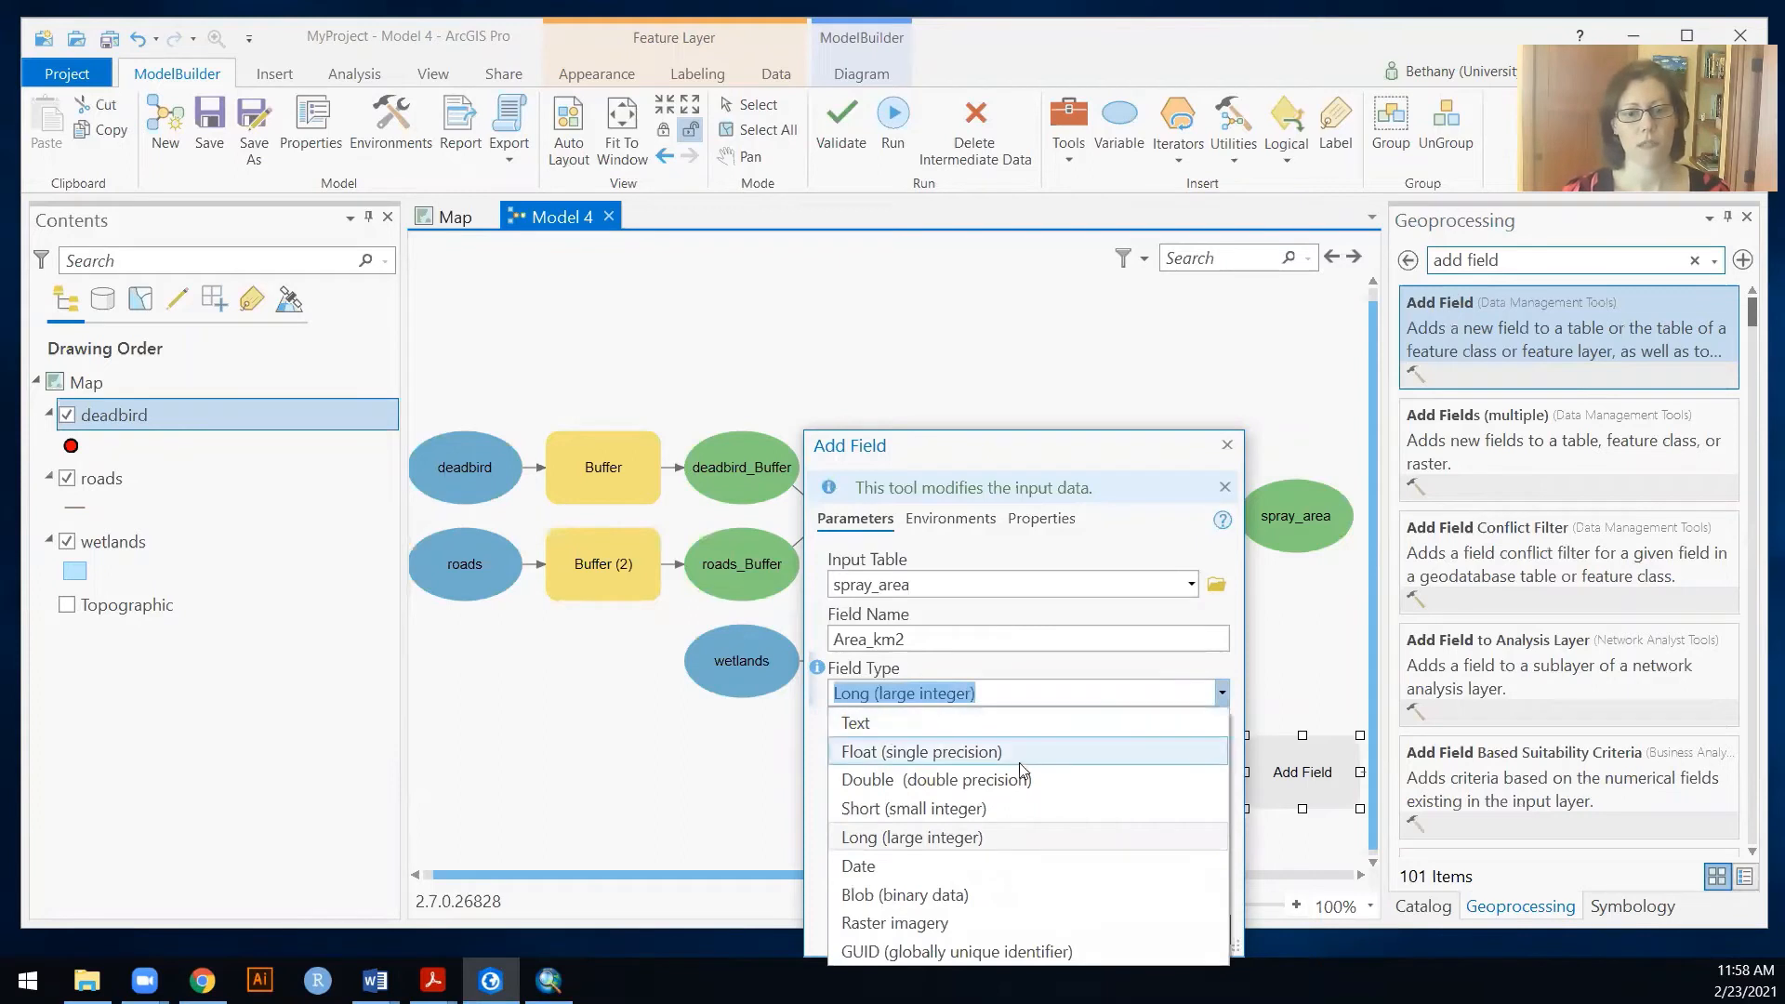
{"action": "left_click", "coordinate": [998, 753]}
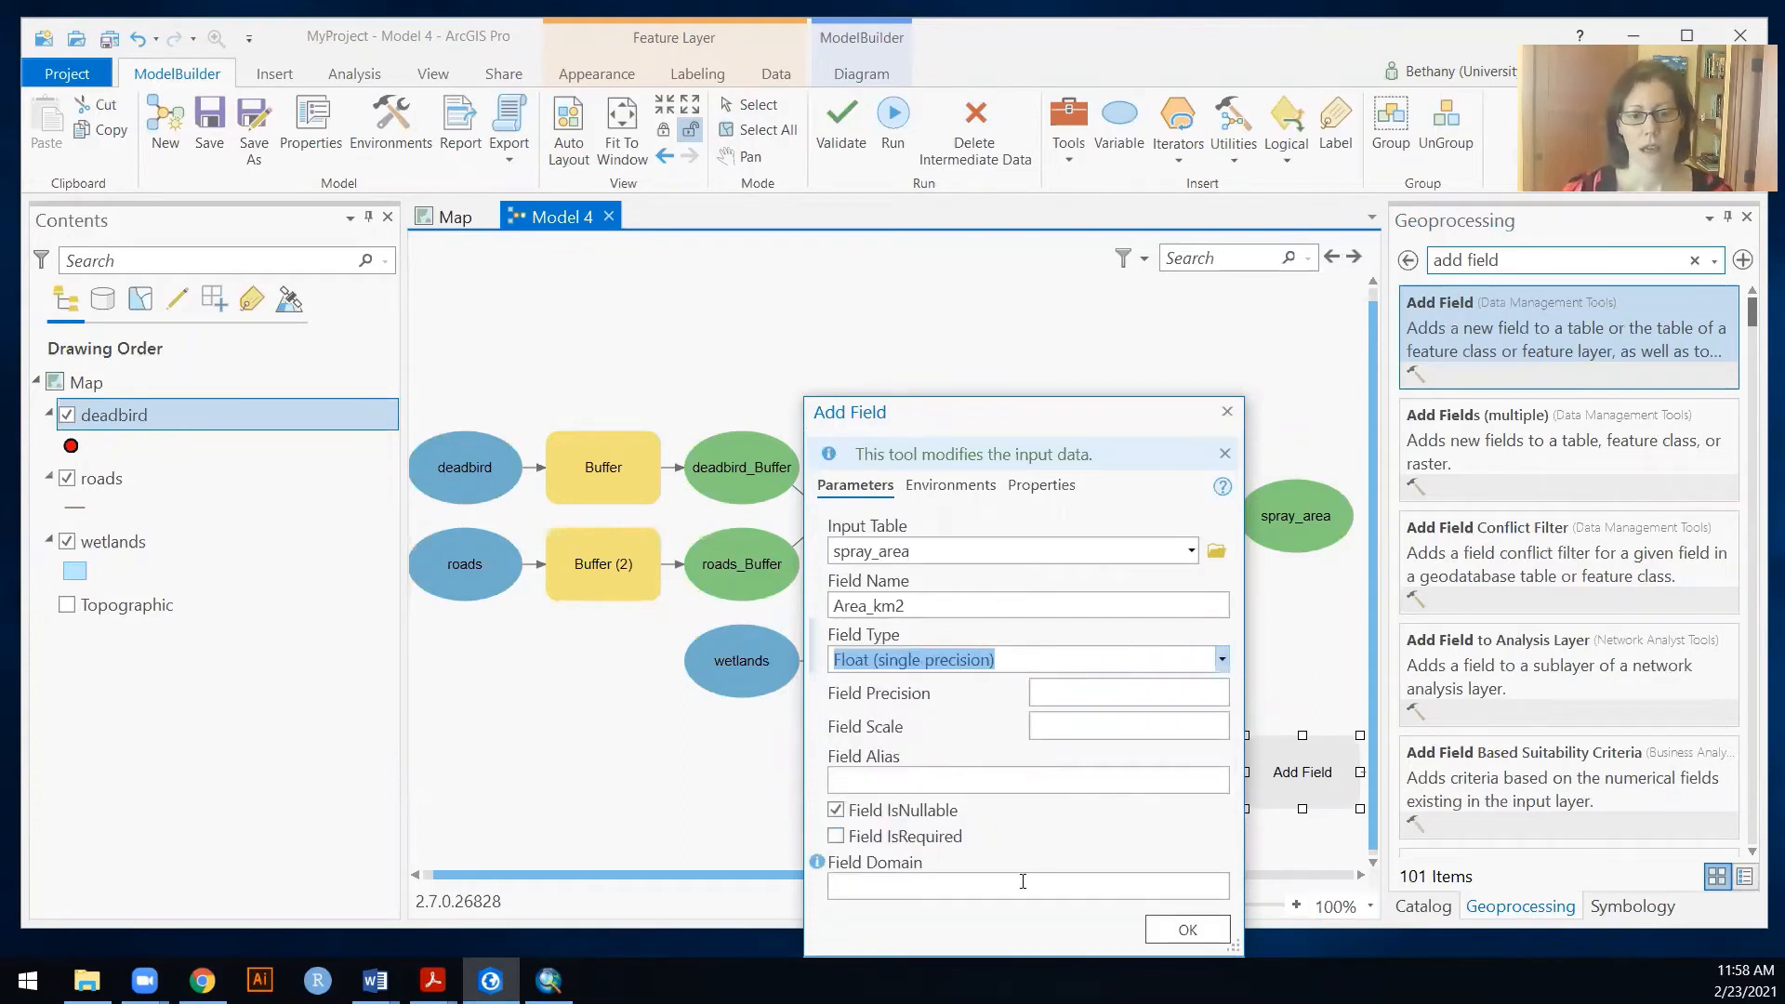
{"action": "left_click", "coordinate": [1160, 920]}
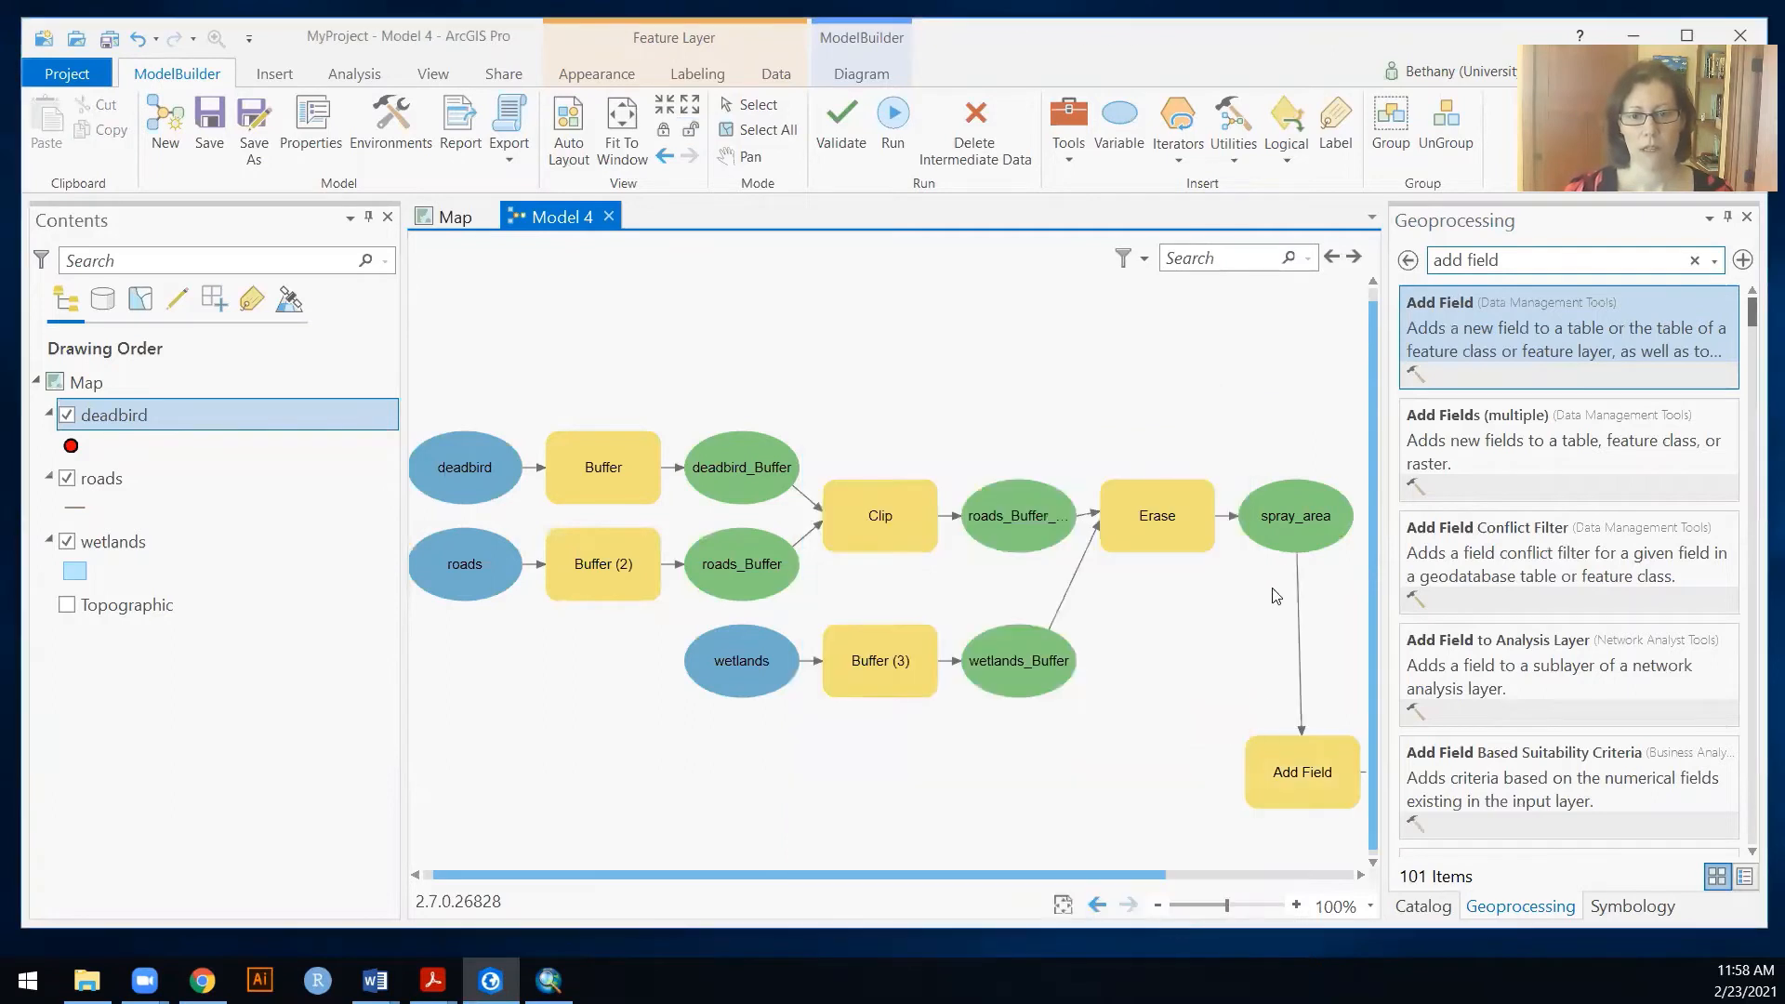
Step: Search the geoprocessing tools for "calculate geometry" and add the Calculate Geometry Attributes tool to the model
{"action": "left_click_drag", "start_coordinate": [1125, 867], "coordinate": [1314, 870]}
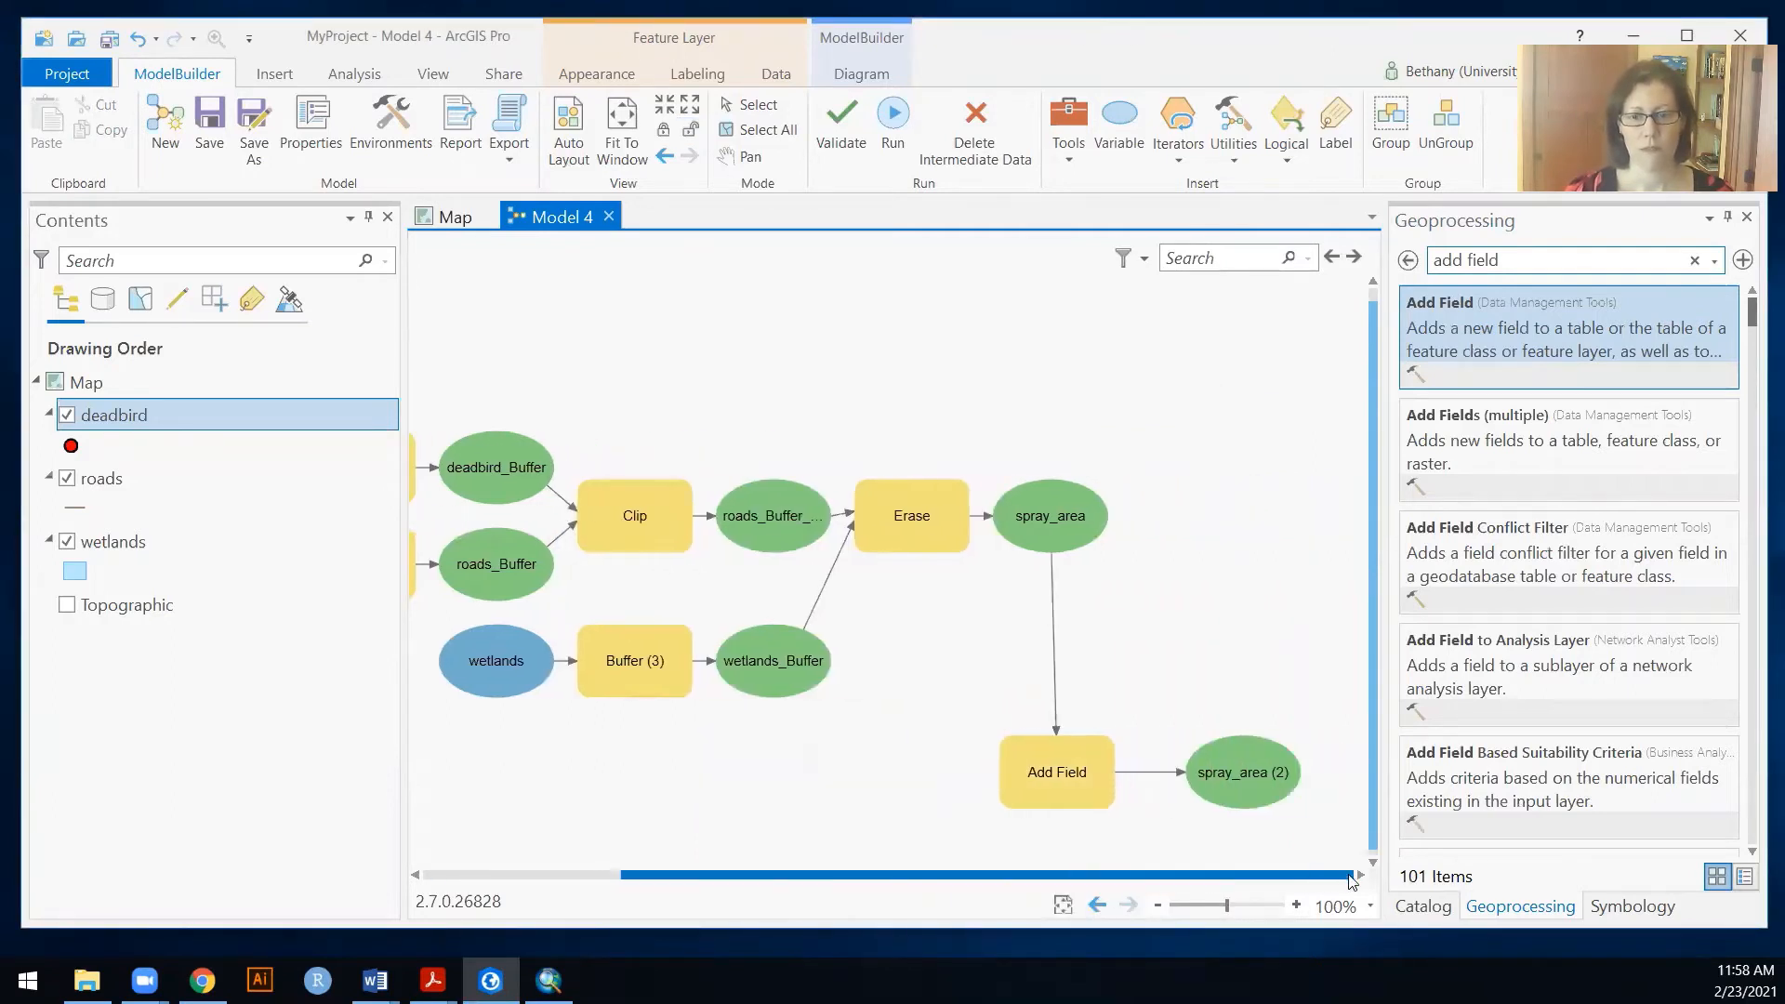
{"action": "left_click", "coordinate": [1523, 258]}
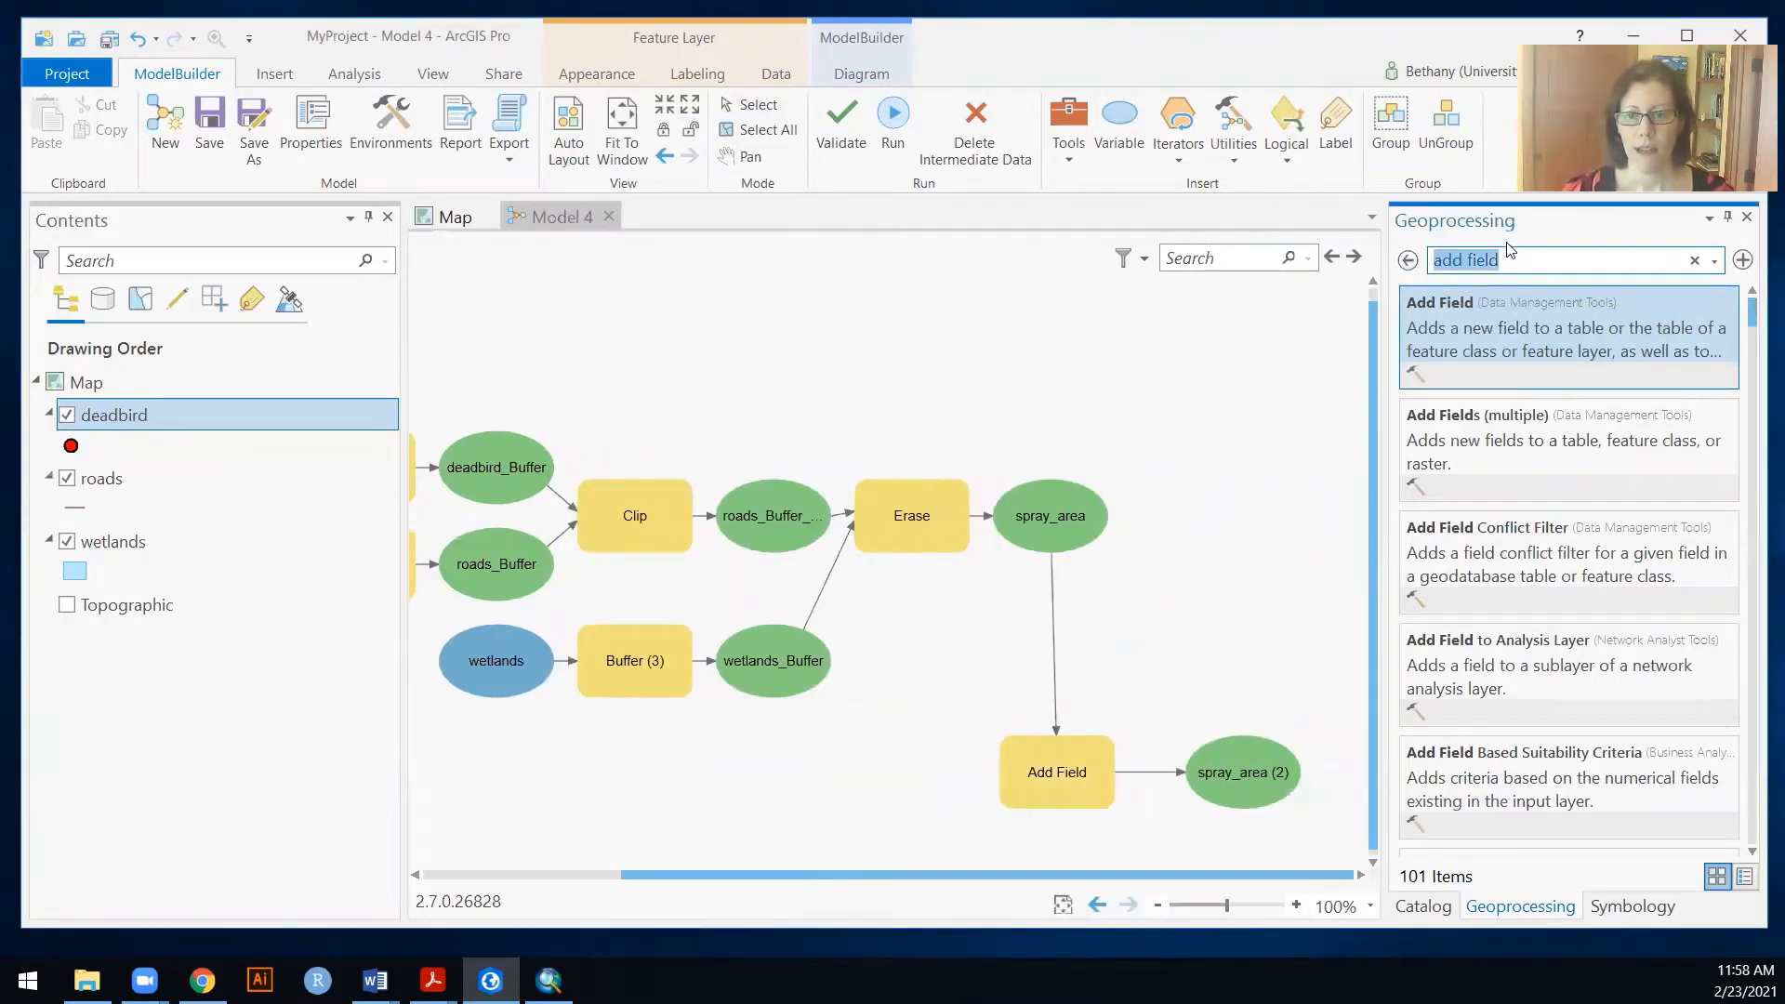
{"action": "type", "text": "calculate "}
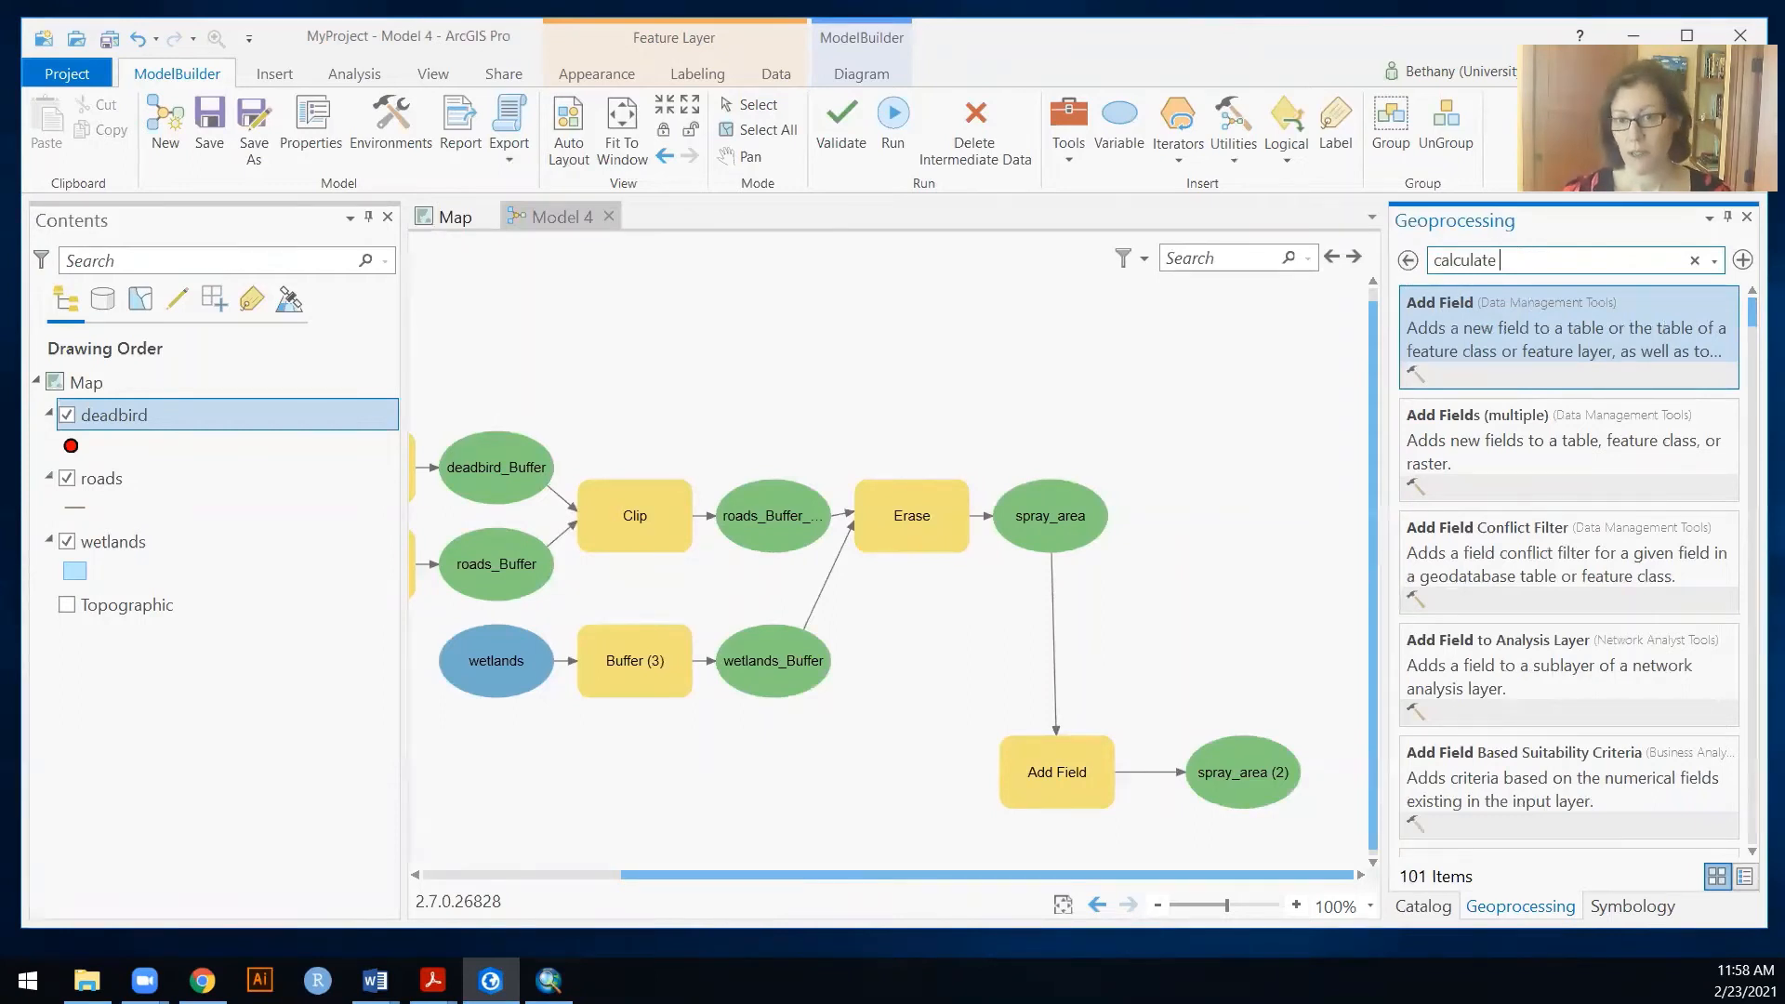
{"action": "type", "text": "geometry"}
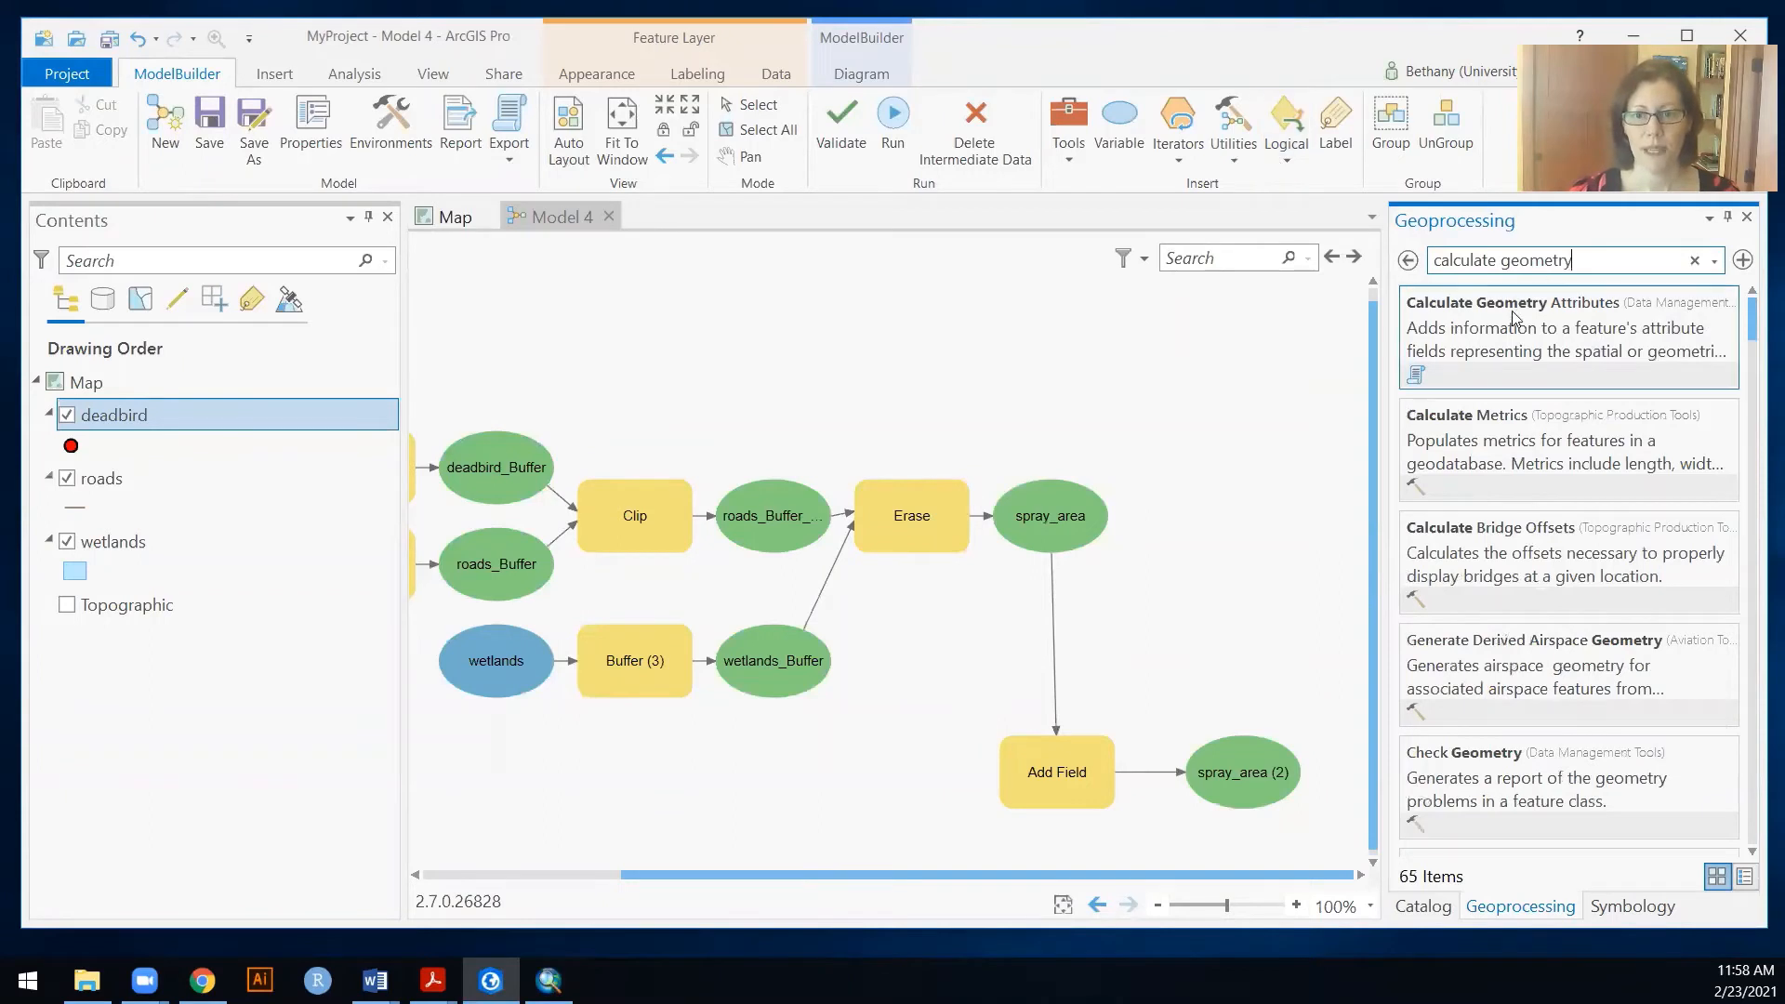
{"action": "left_click_drag", "start_coordinate": [1508, 321], "coordinate": [1257, 522]}
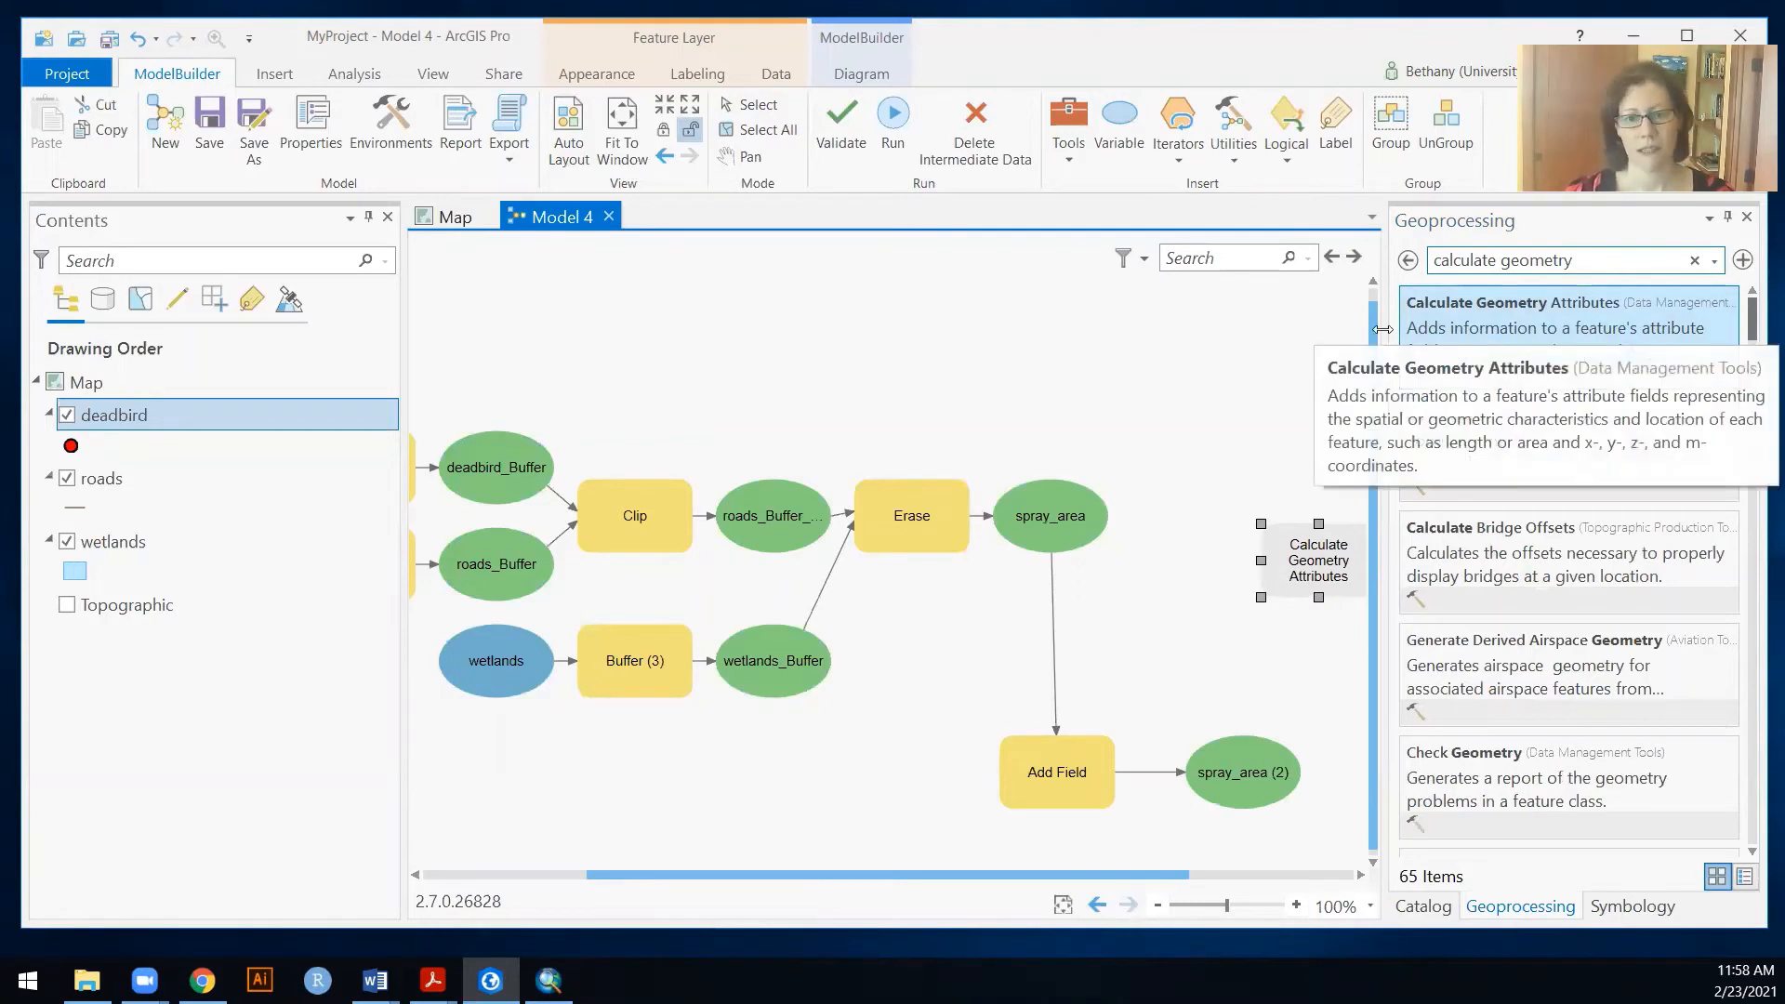
Step: Set the Calculate Geometry Attributes input features to spray_area (2) and the target field to Area_km2
{"action": "double_click", "coordinate": [1296, 554]}
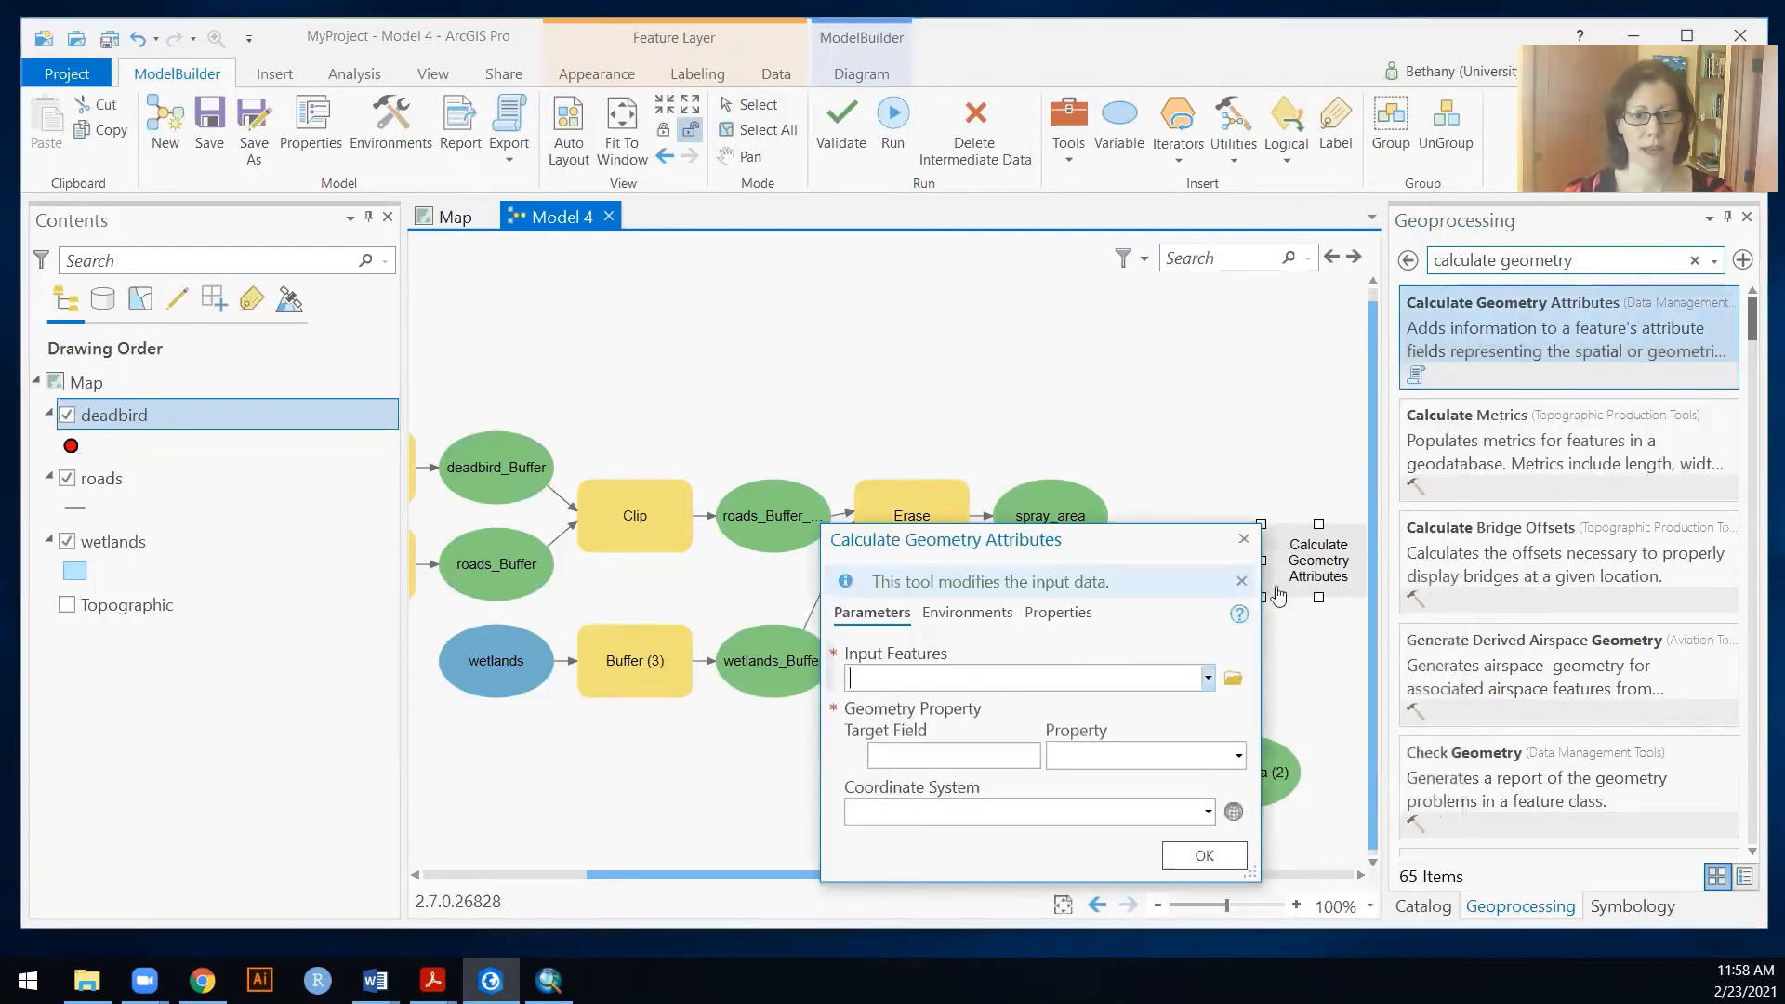
{"action": "left_click", "coordinate": [1209, 680]}
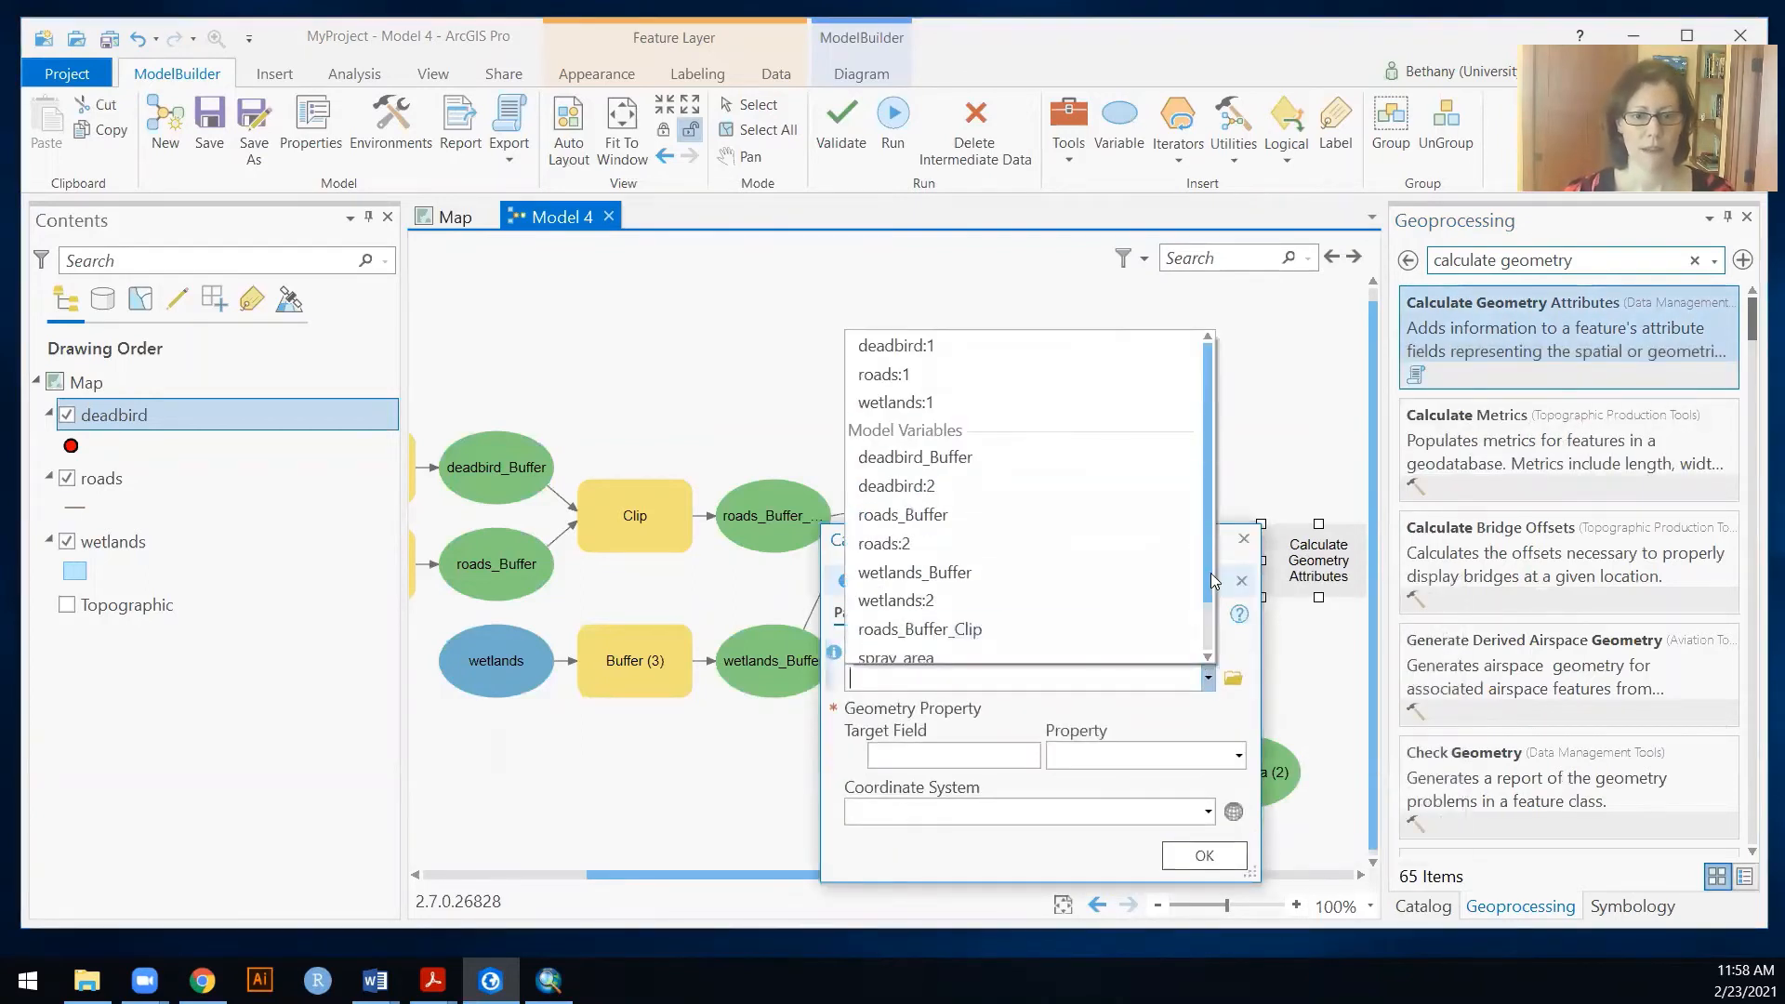
{"action": "scroll", "coordinate": [1211, 572], "scroll_direction": "down", "scroll_amount": 1}
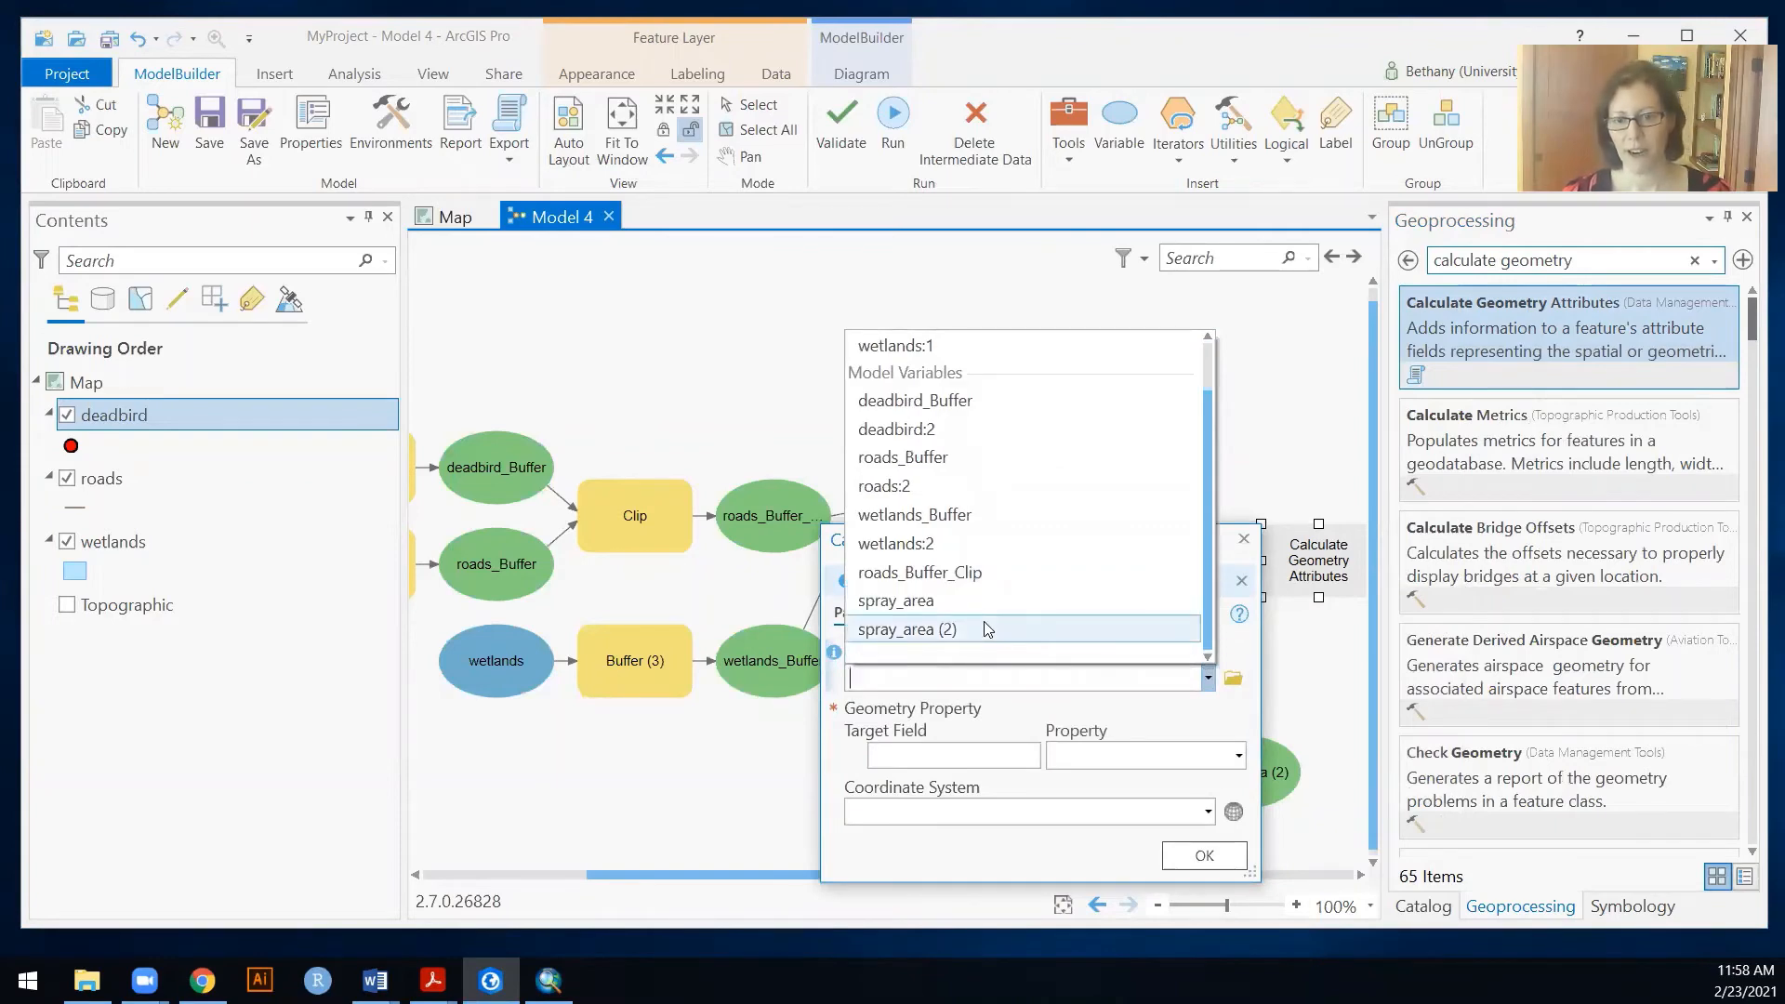
{"action": "left_click", "coordinate": [937, 631]}
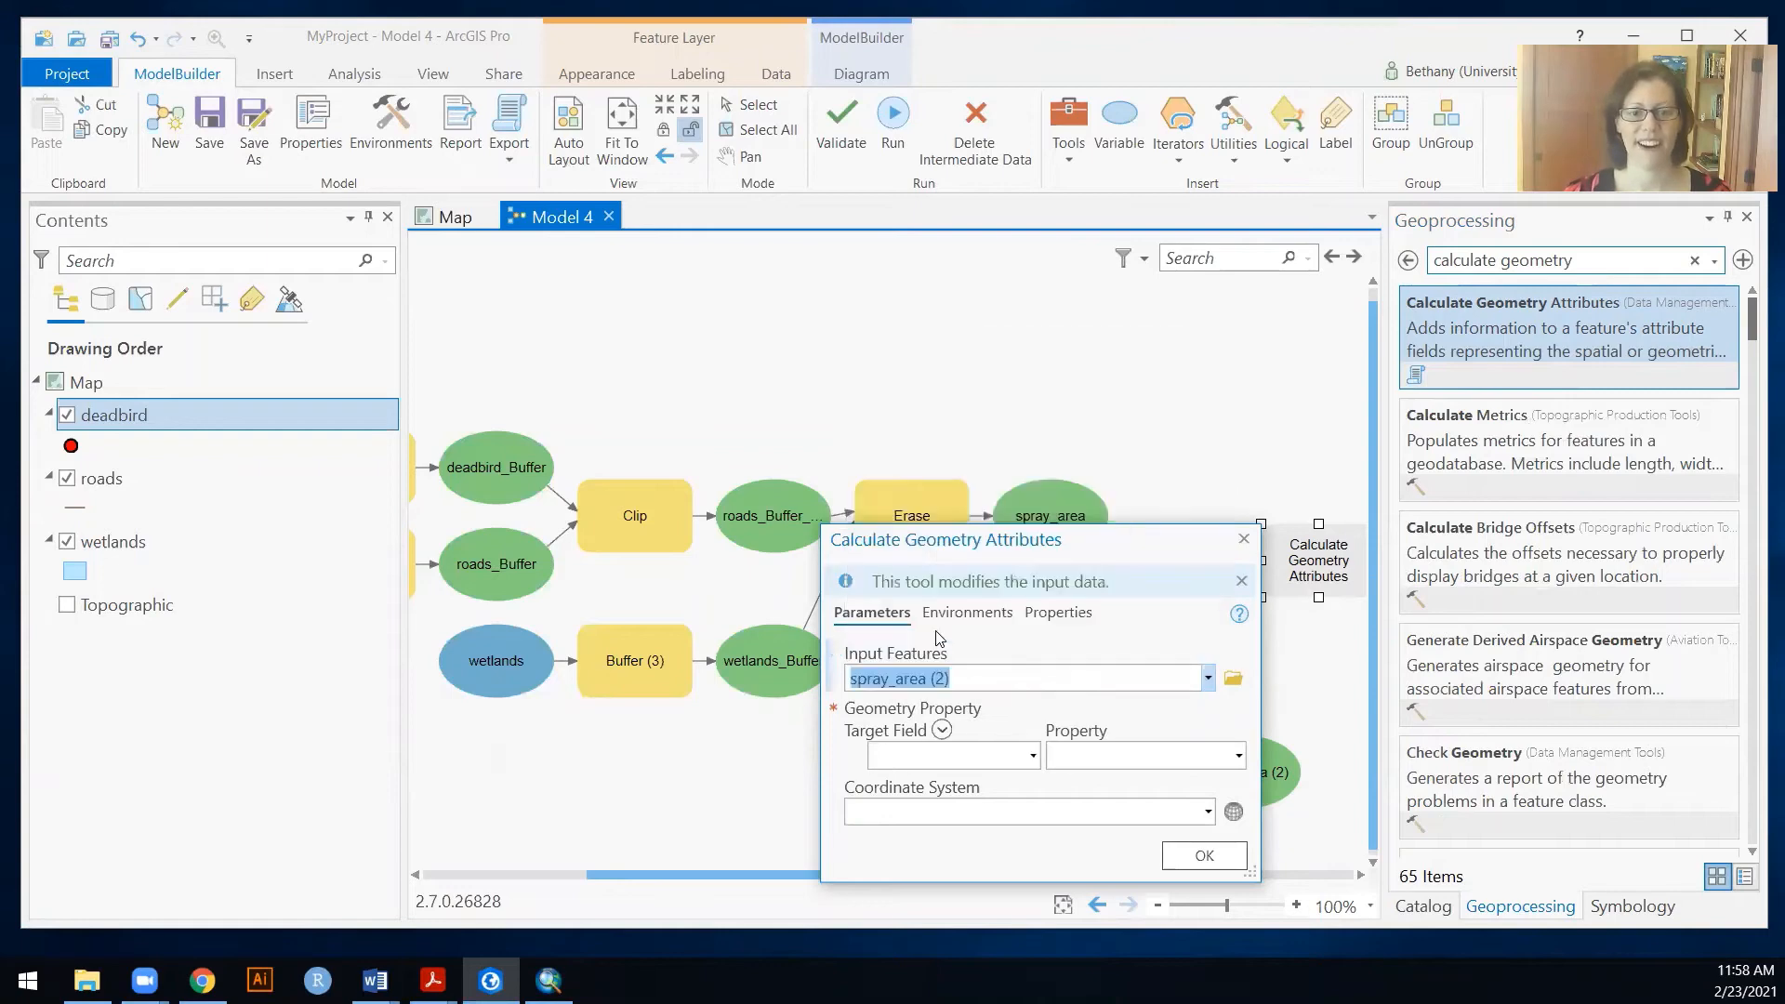
{"action": "left_click", "coordinate": [1027, 757]}
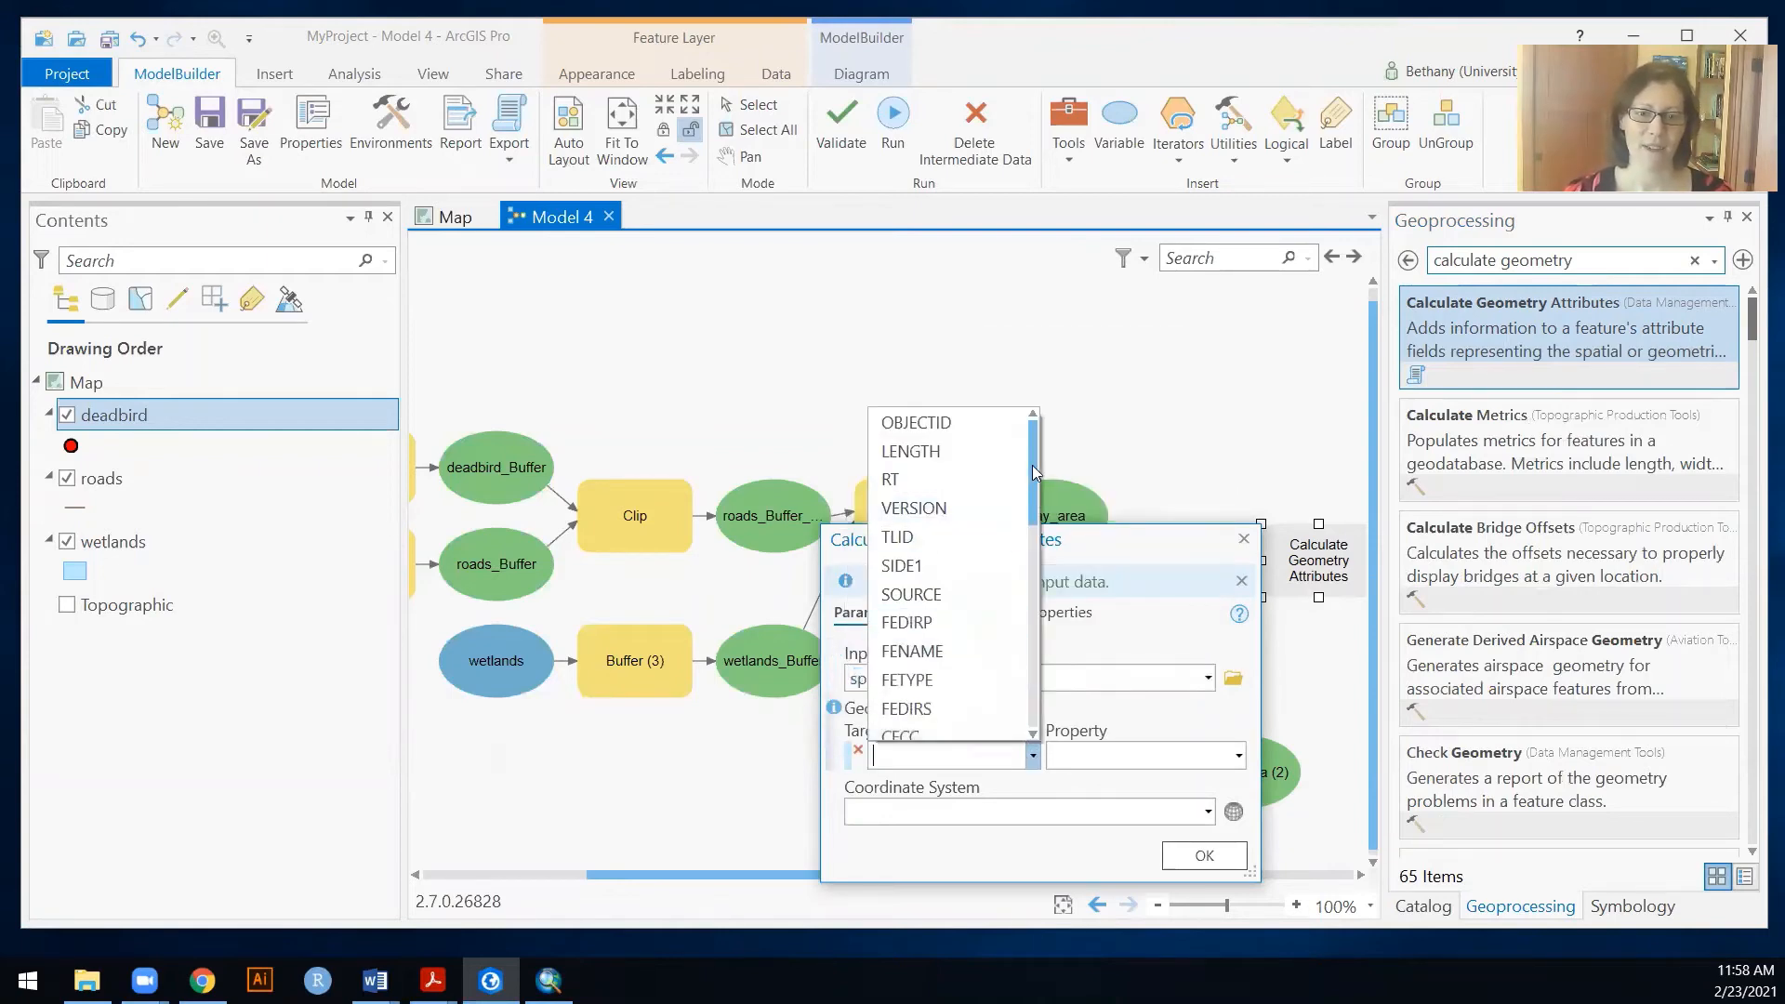
{"action": "left_click_drag", "start_coordinate": [1034, 469], "coordinate": [1028, 714]}
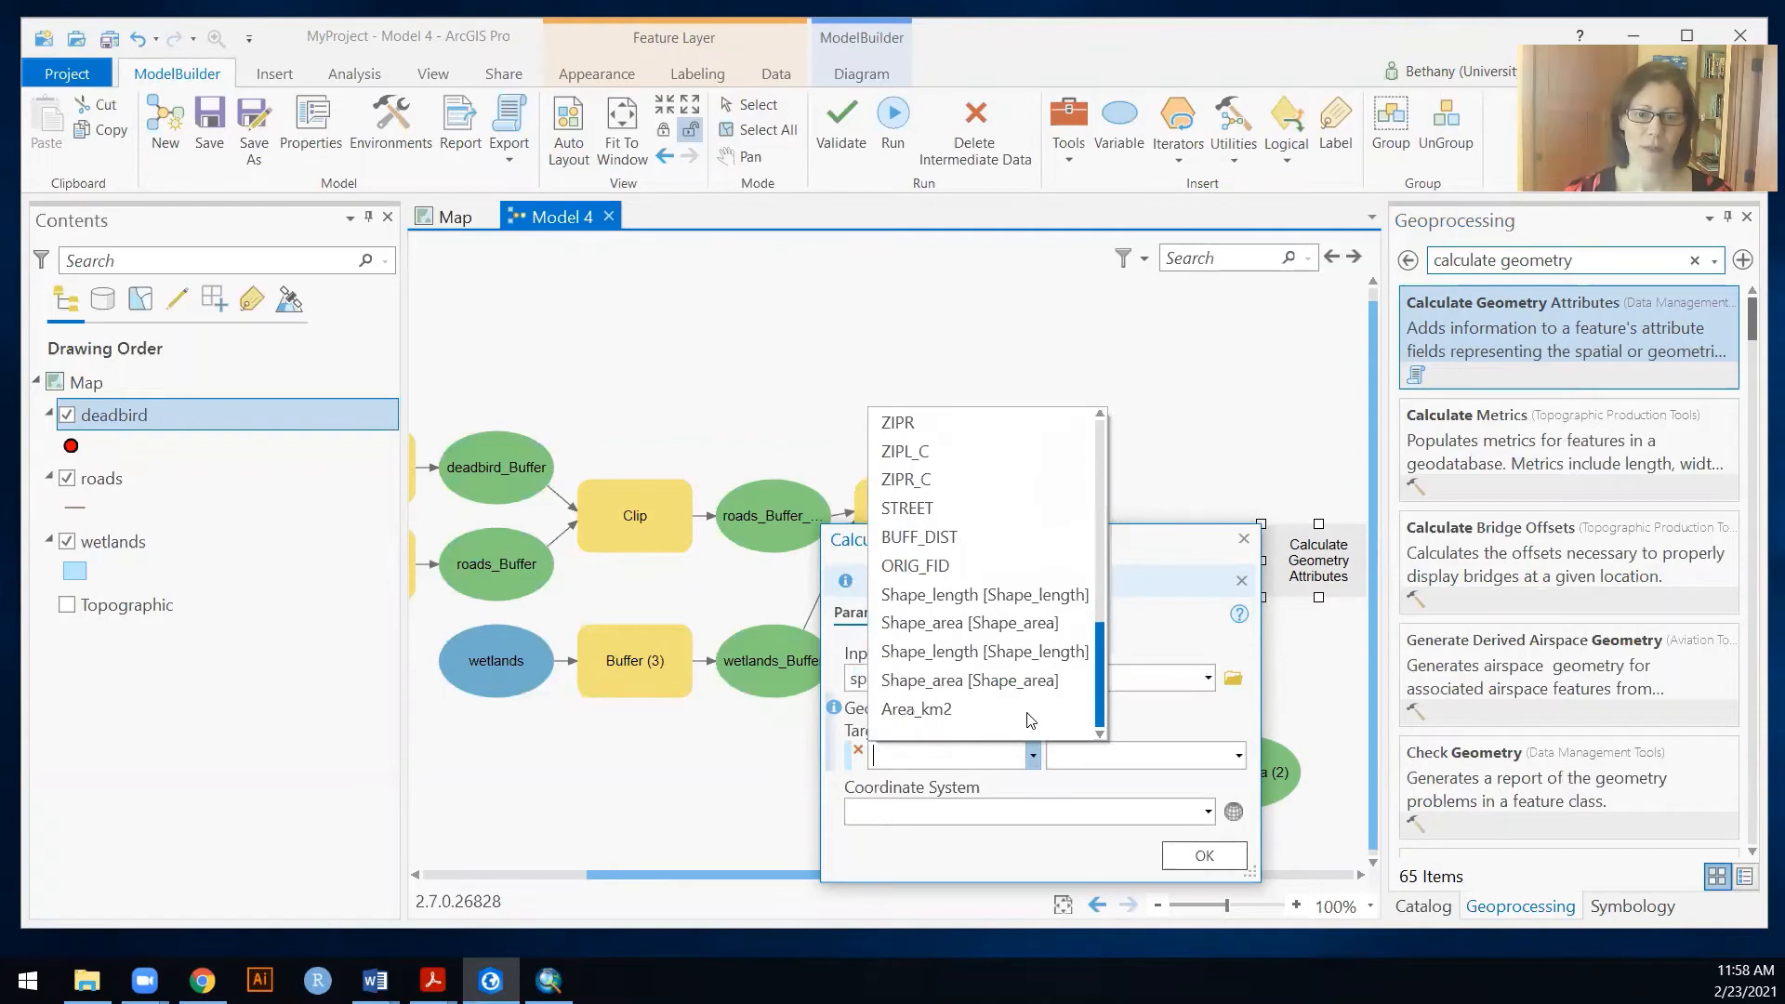
{"action": "left_click", "coordinate": [920, 710]}
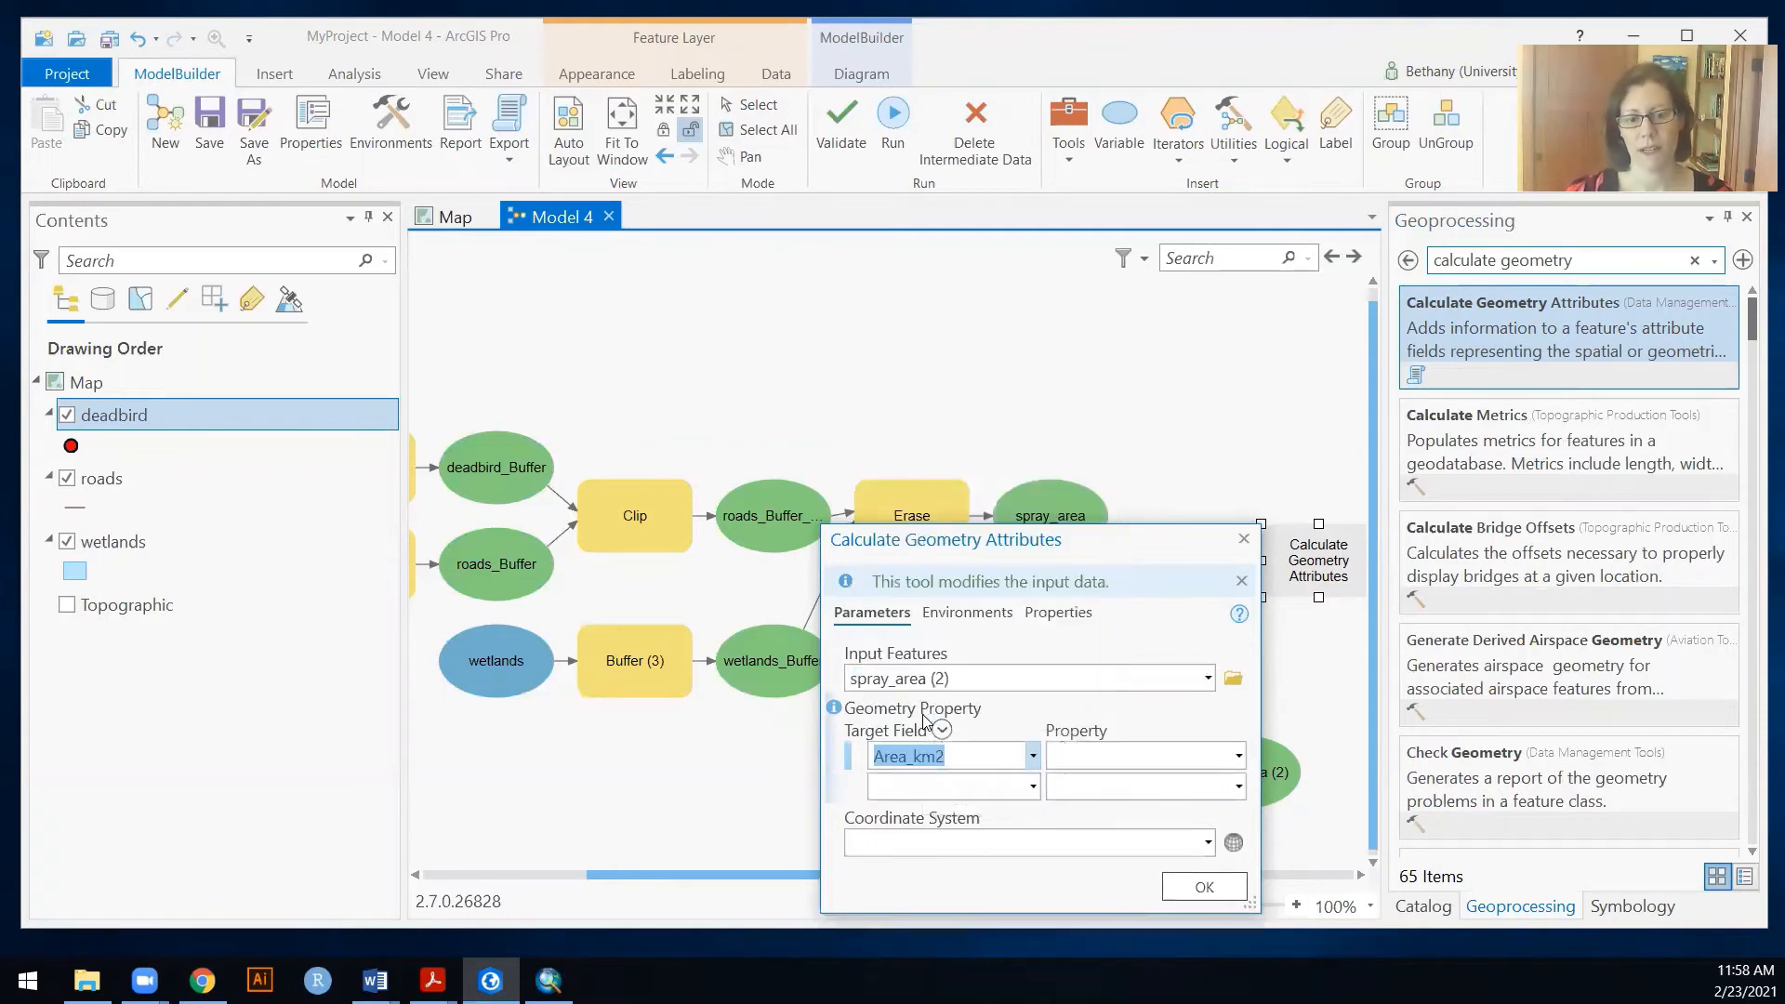
Step: Set the geometry property for Area_km2 to Area with the area unit Square kilometers, and accept the tool's parameters
{"action": "left_click", "coordinate": [1238, 755]}
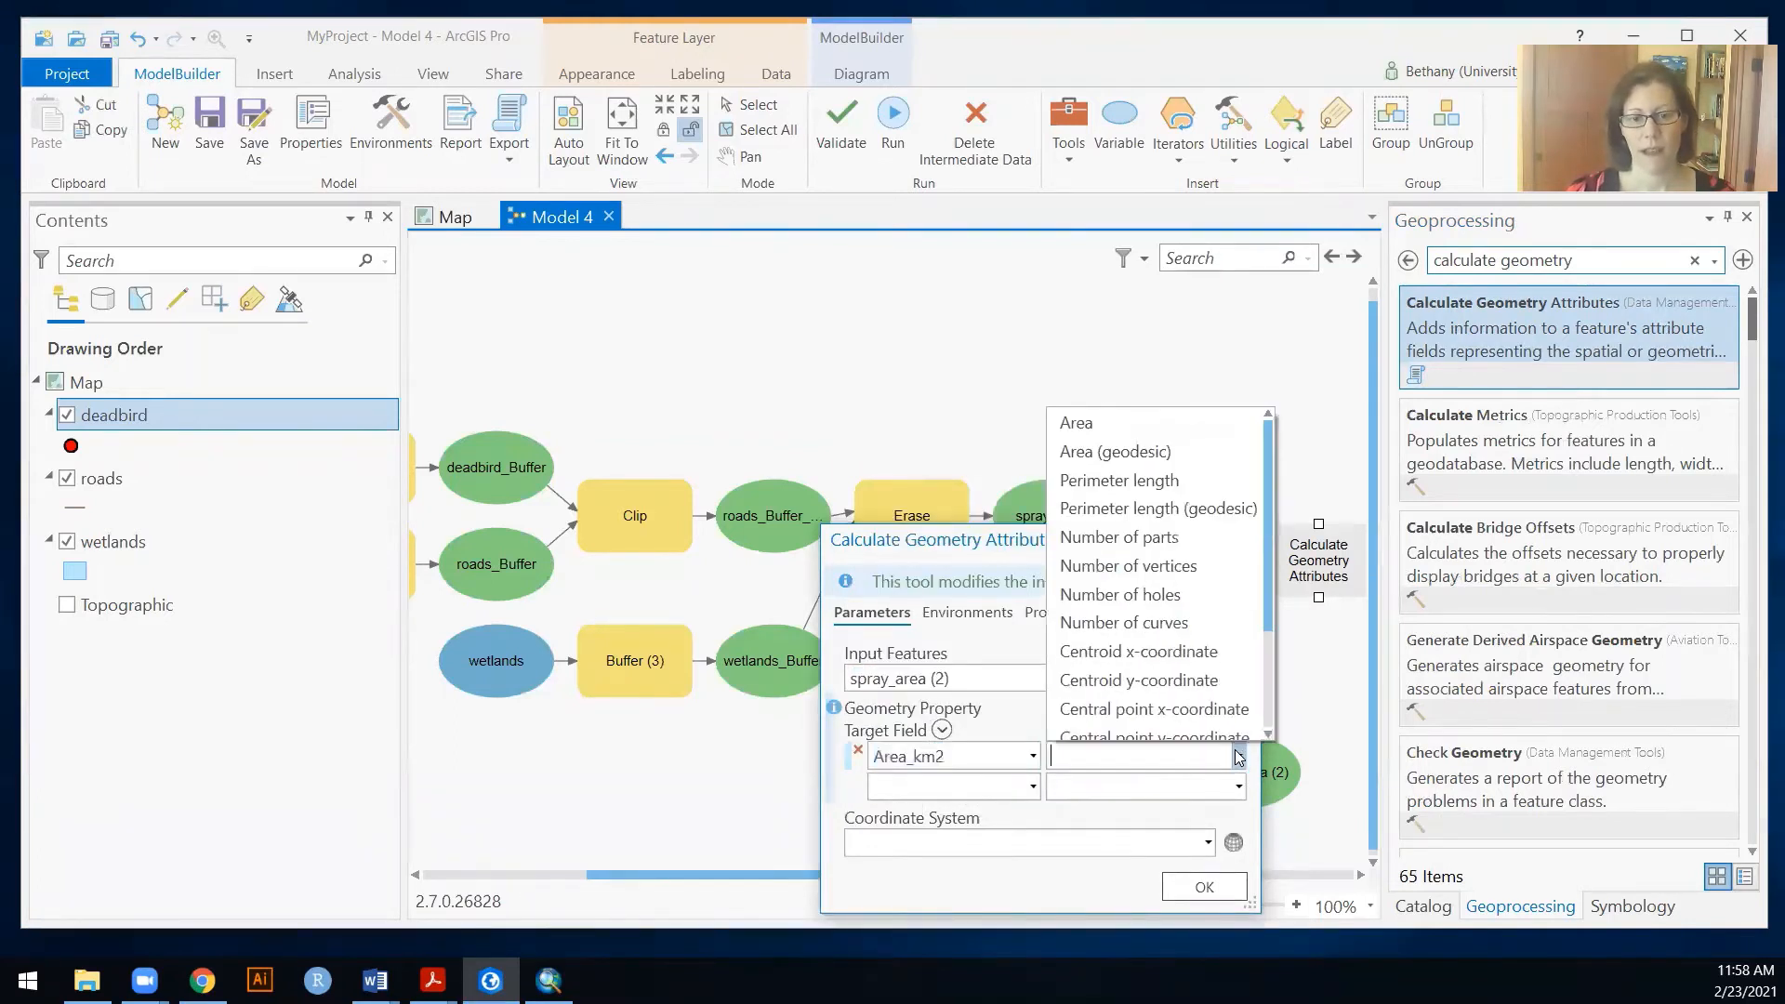
{"action": "left_click", "coordinate": [1116, 423]}
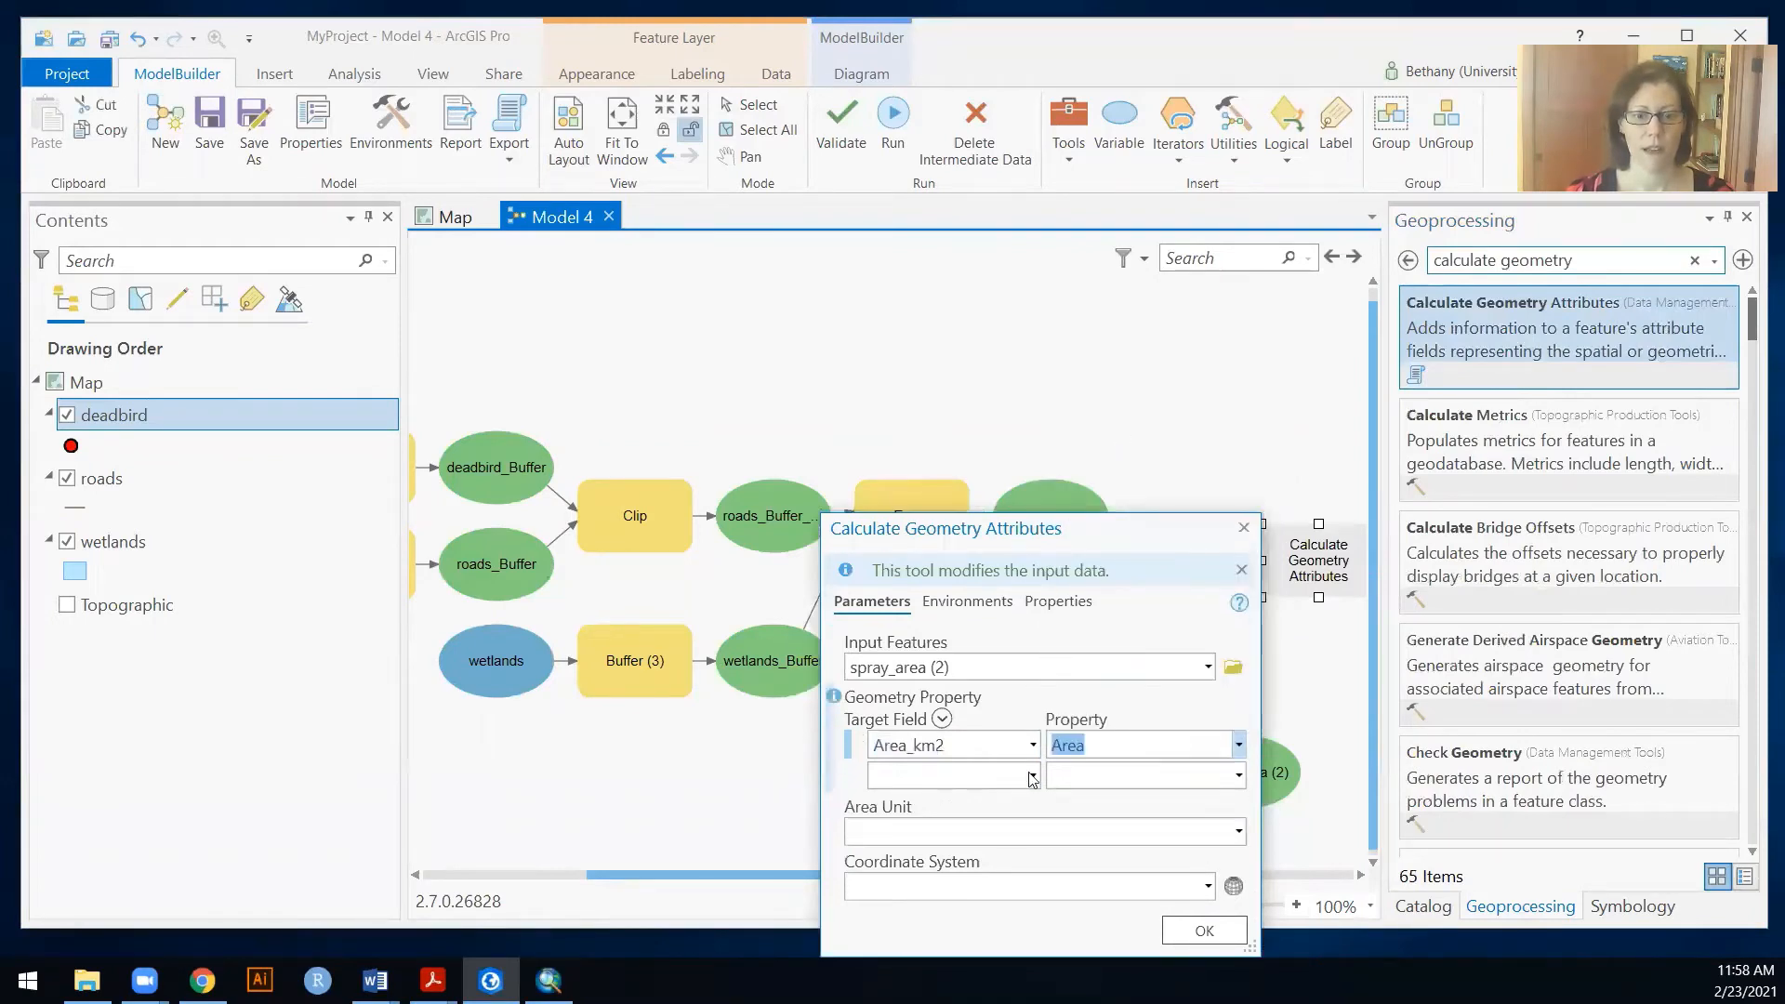
{"action": "left_click", "coordinate": [1240, 831]}
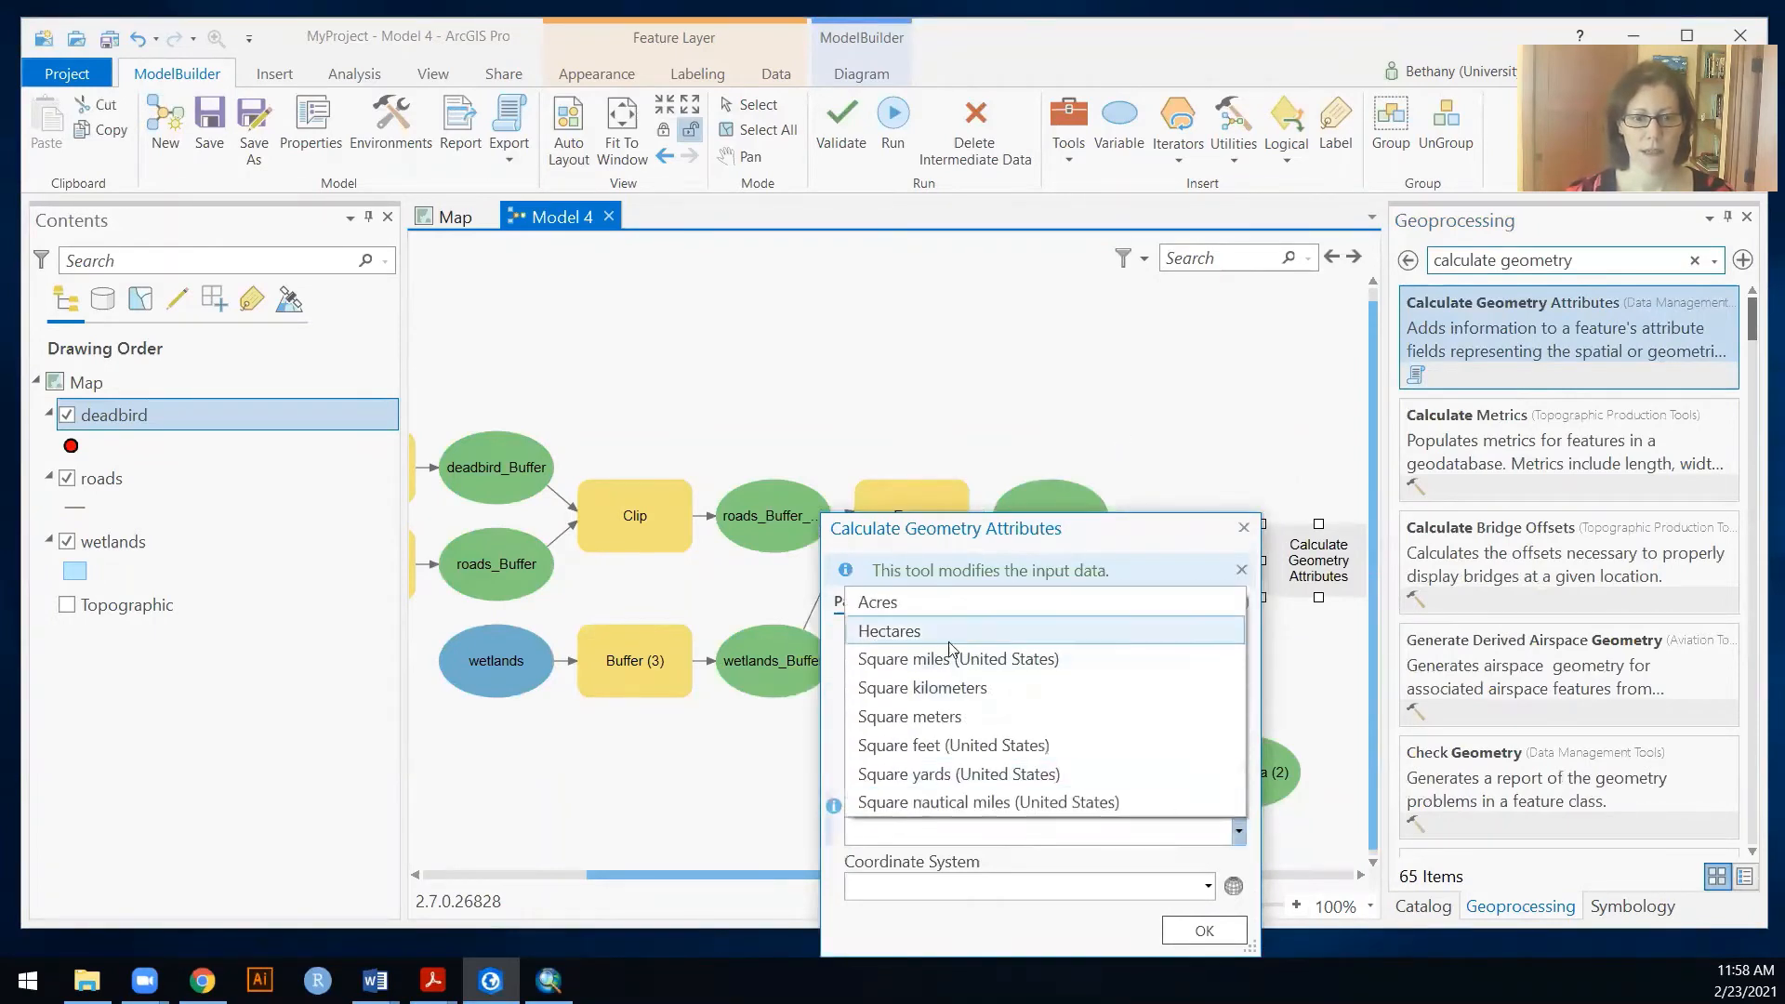
{"action": "left_click", "coordinate": [934, 687]}
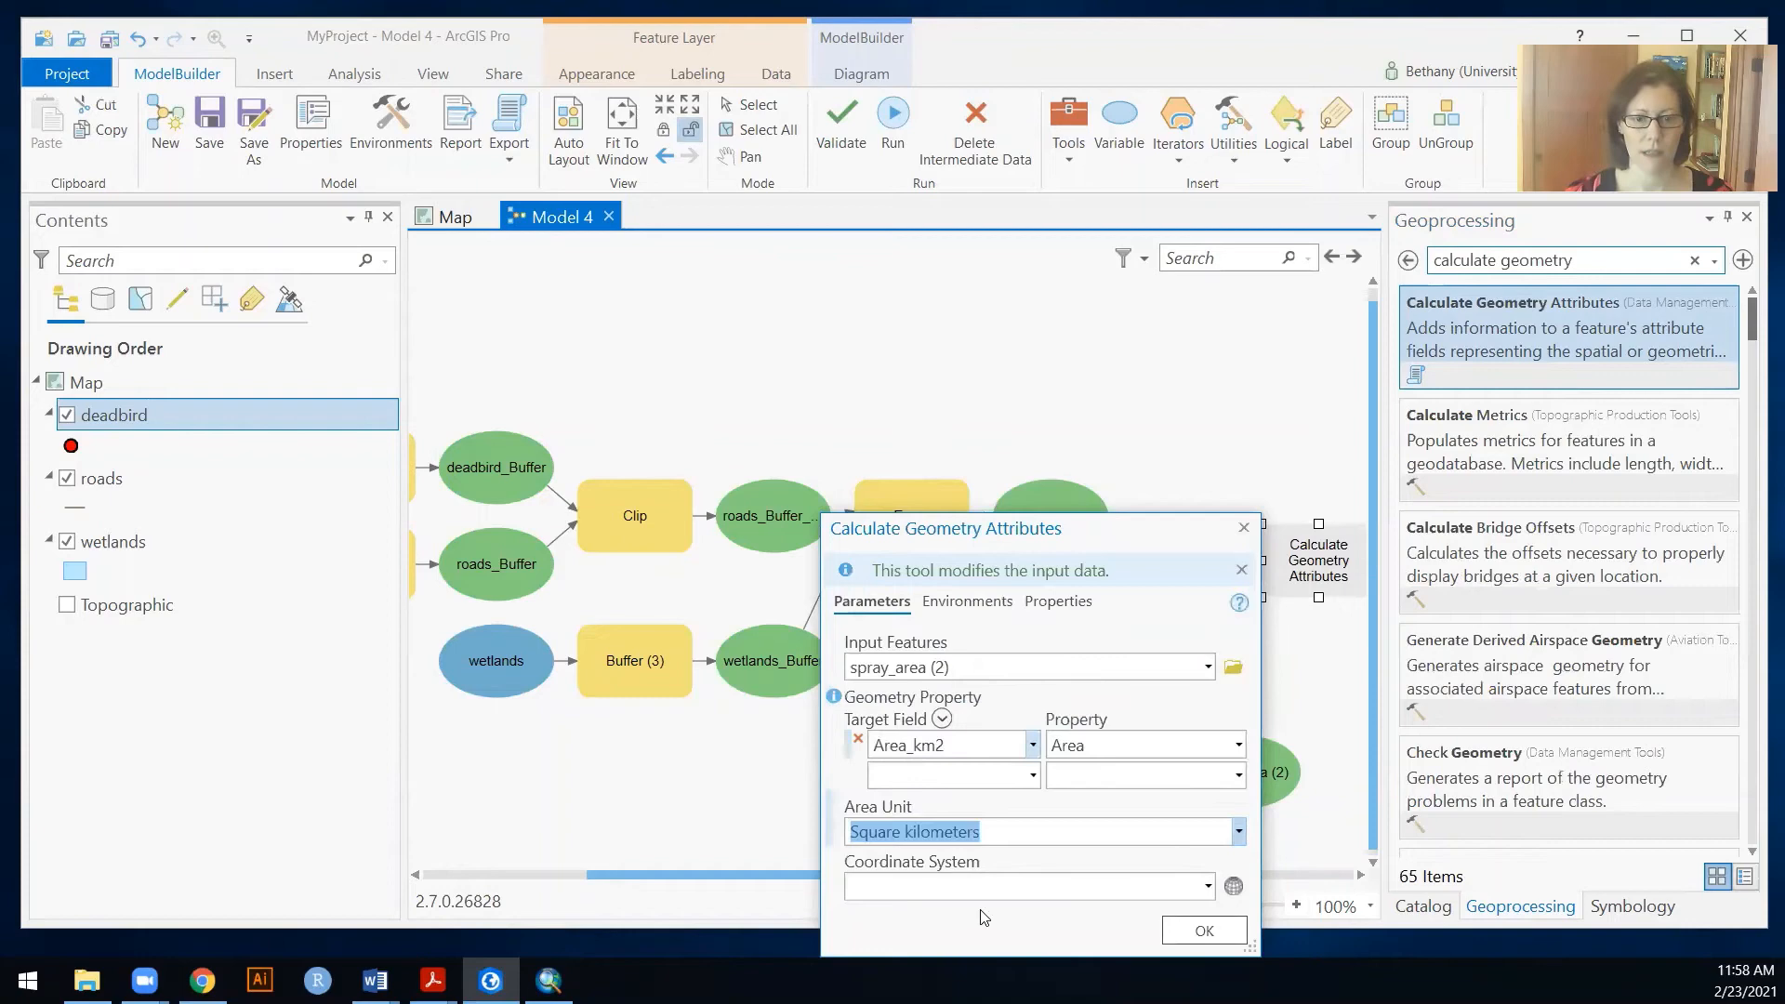
{"action": "left_click", "coordinate": [1207, 929]}
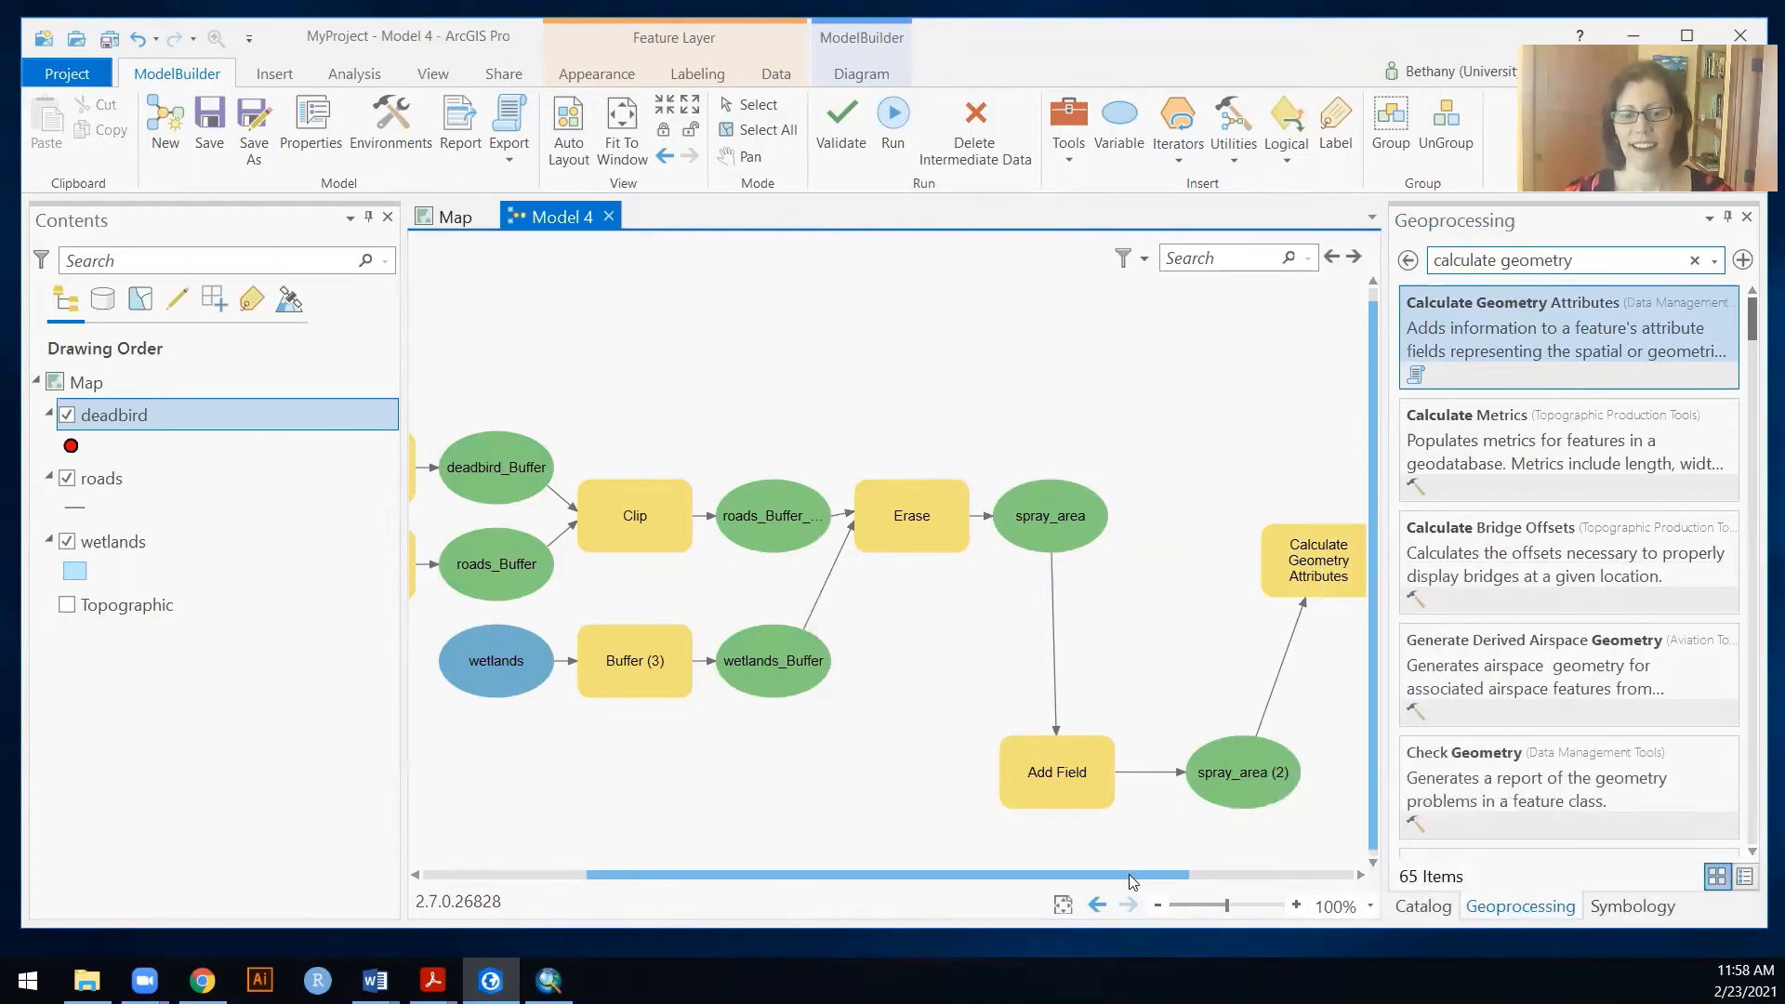
Step: Apply Auto Layout to the extended model diagram and run the whole model, keeping the progress window clear of the diagram
{"action": "left_click_drag", "start_coordinate": [1125, 874], "coordinate": [1327, 888]}
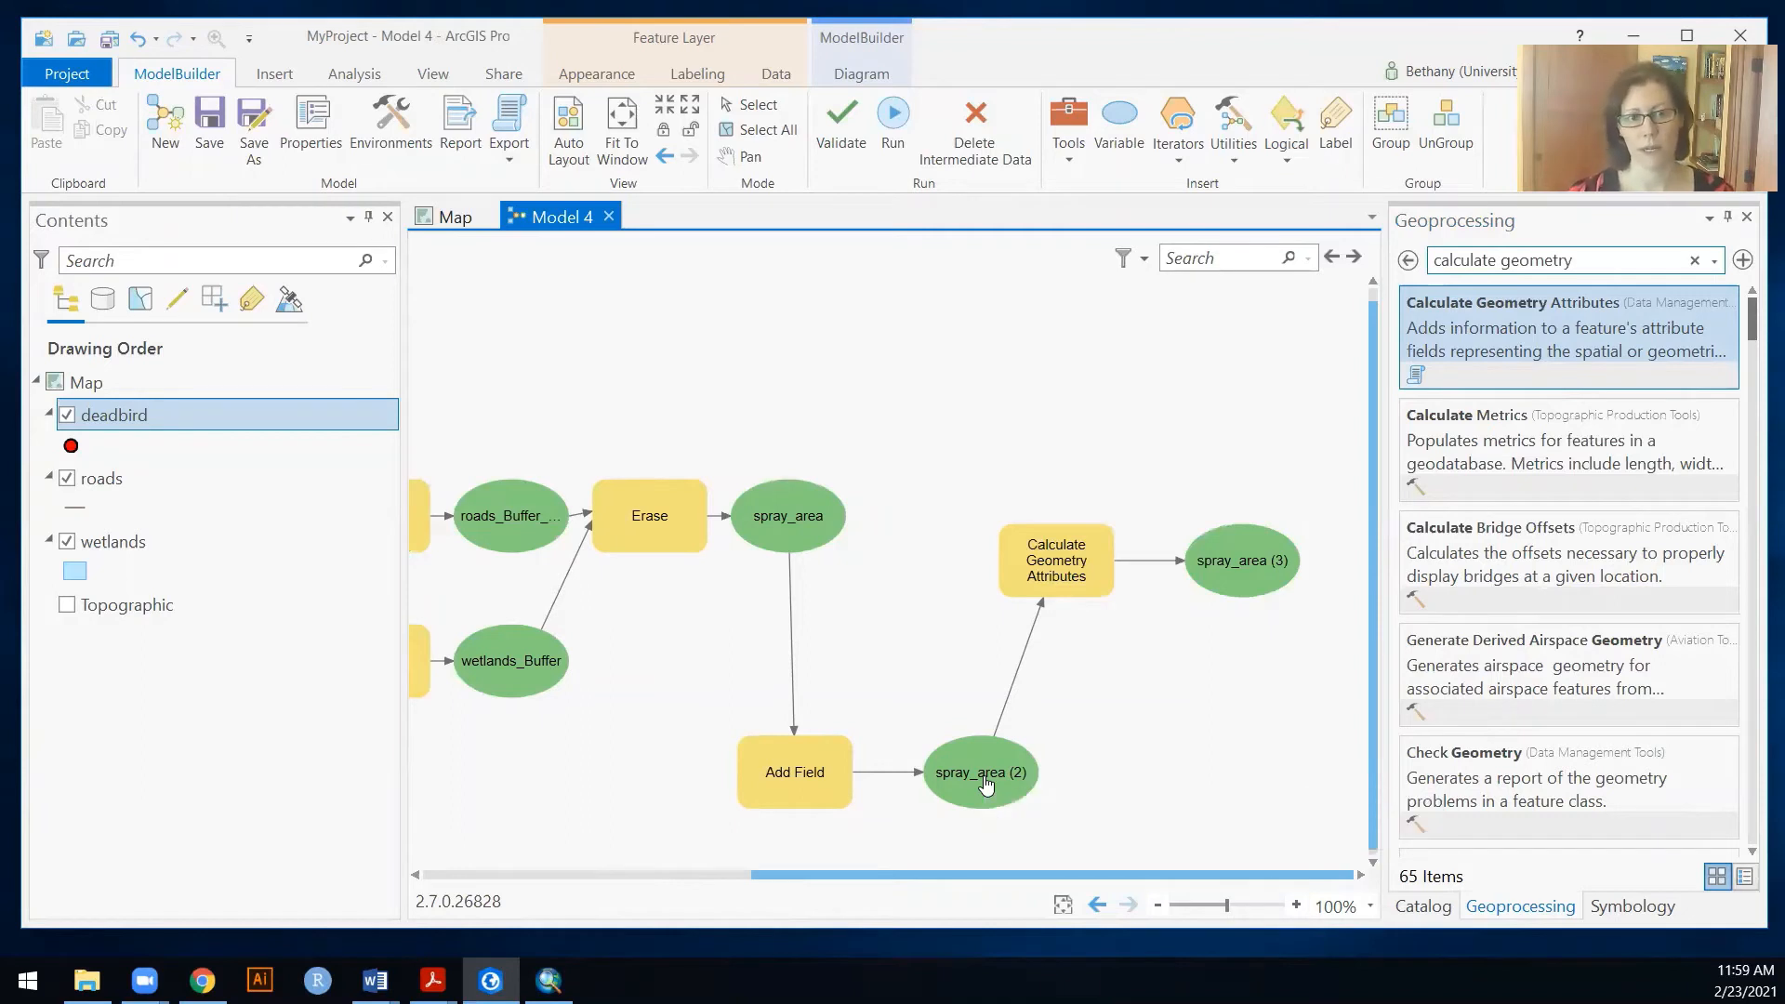
{"action": "left_click", "coordinate": [568, 130]}
{"action": "scroll", "coordinate": [825, 661], "scroll_direction": "down", "scroll_amount": 2}
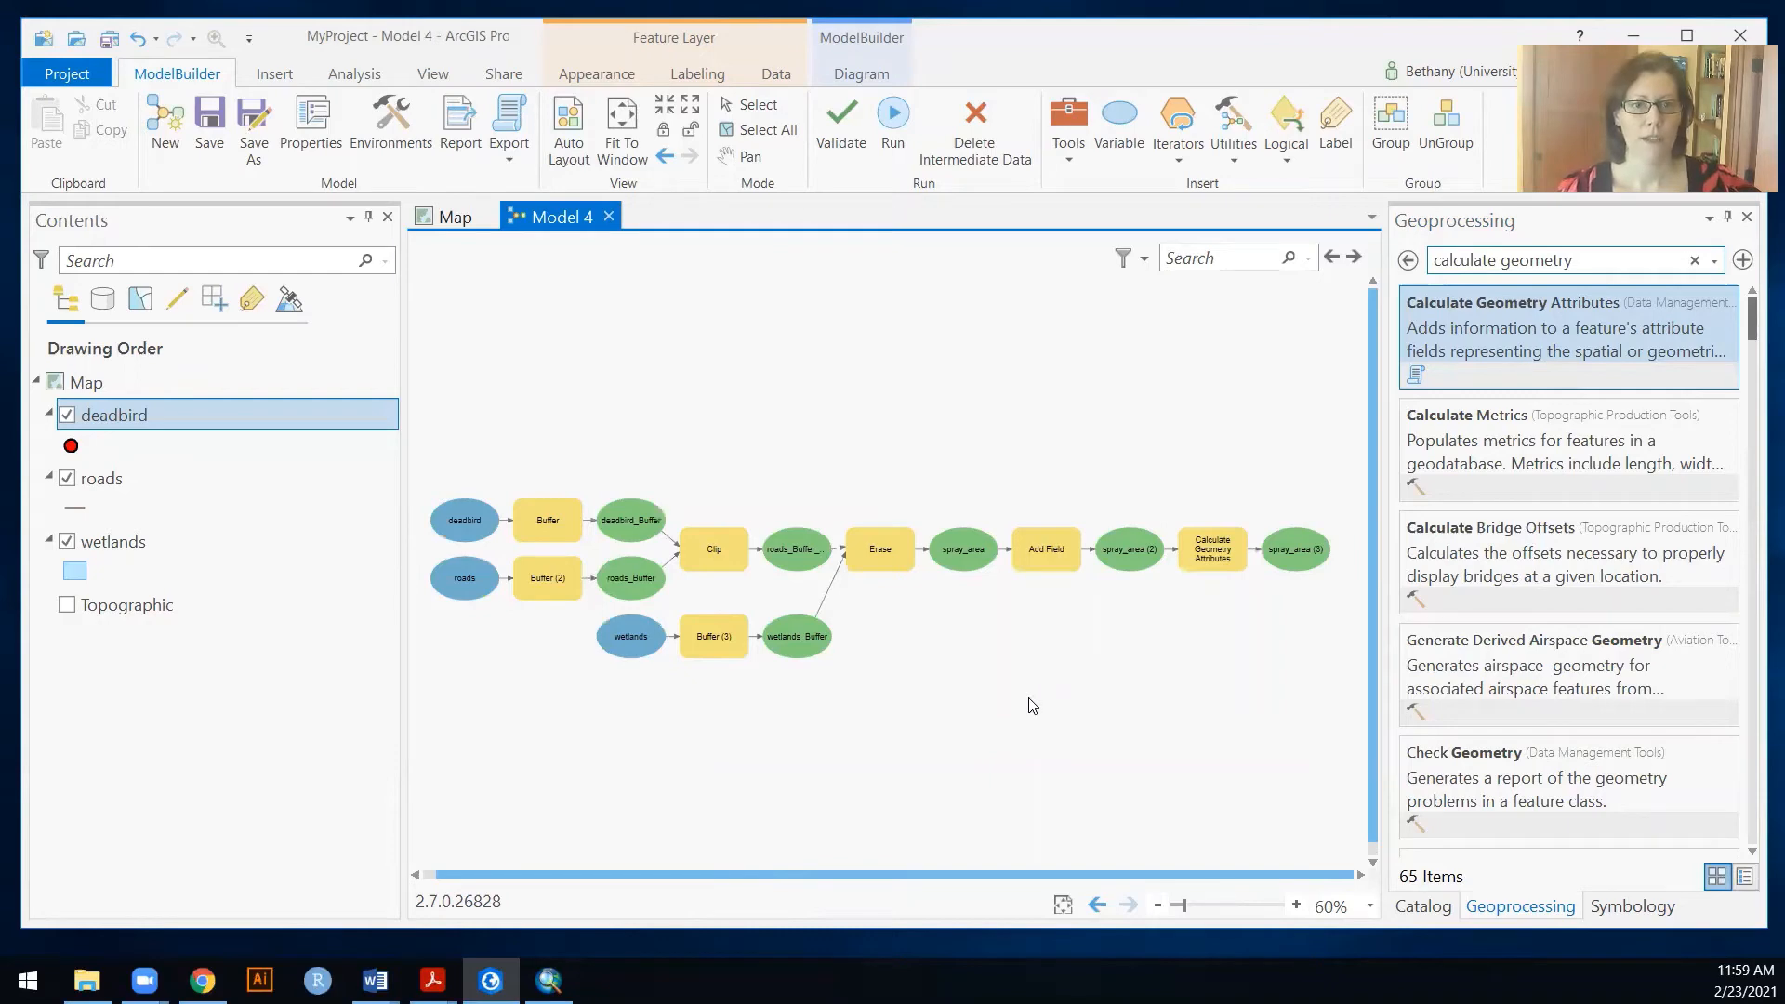
{"action": "left_click", "coordinate": [896, 119]}
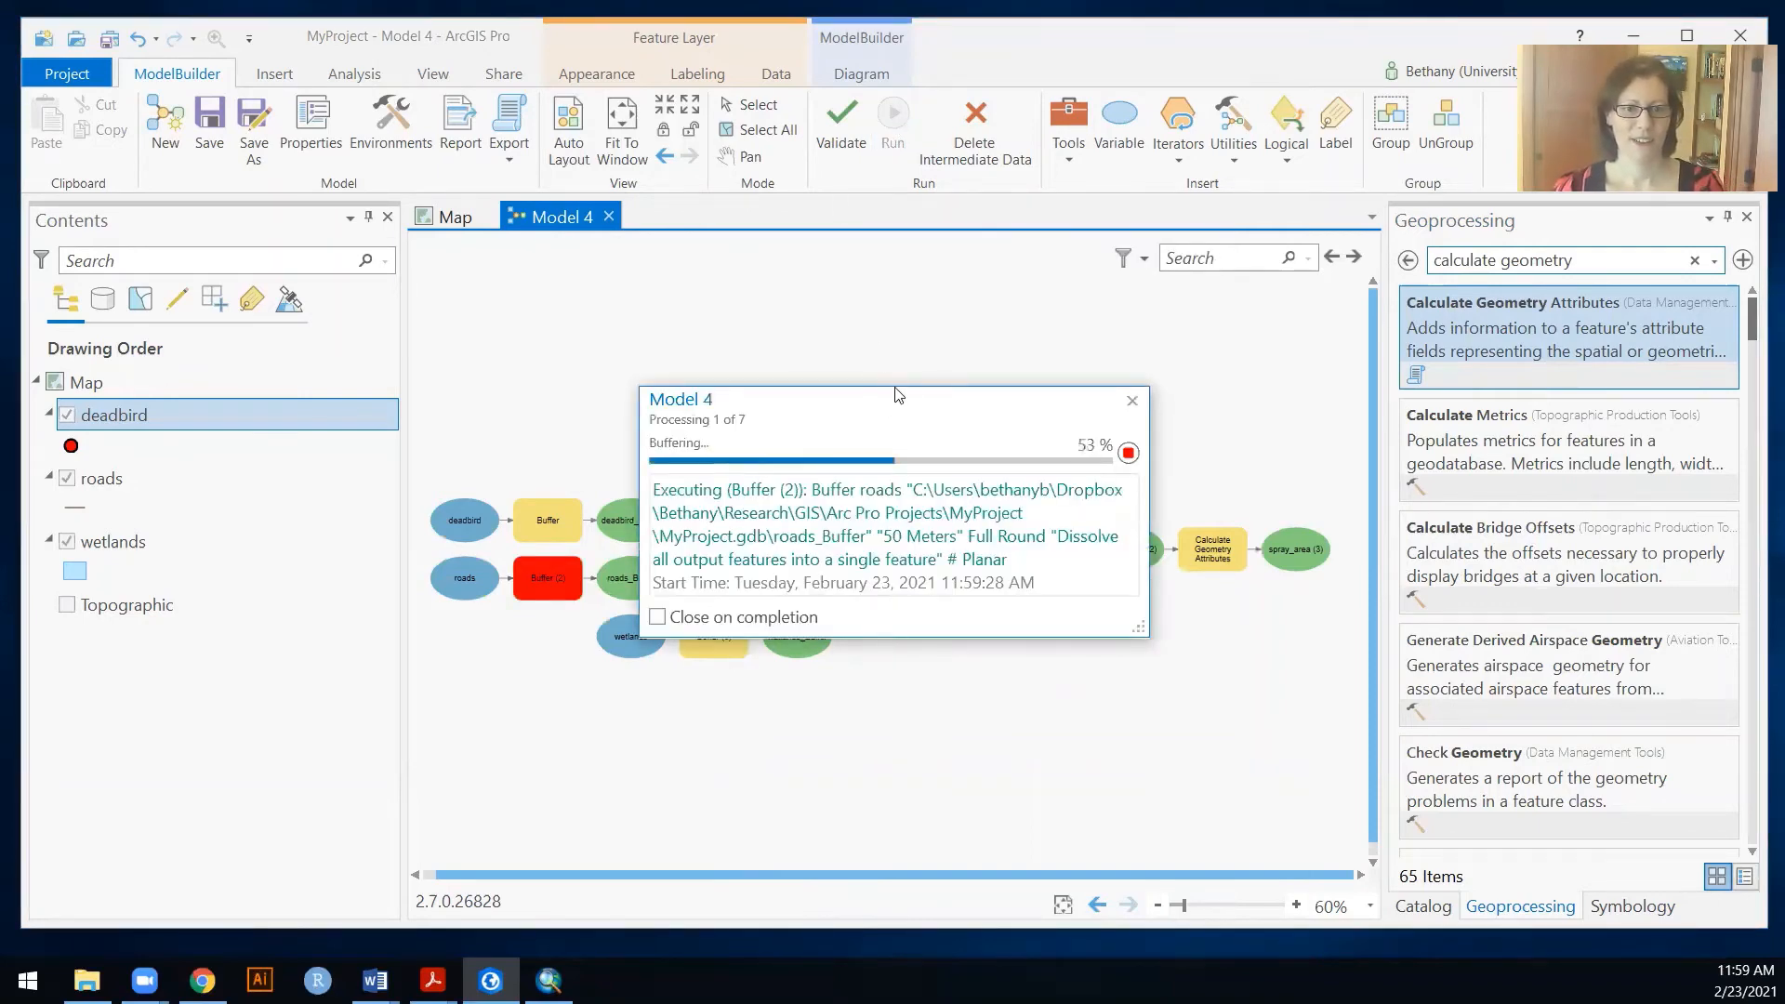
{"action": "left_click_drag", "start_coordinate": [896, 394], "coordinate": [870, 204]}
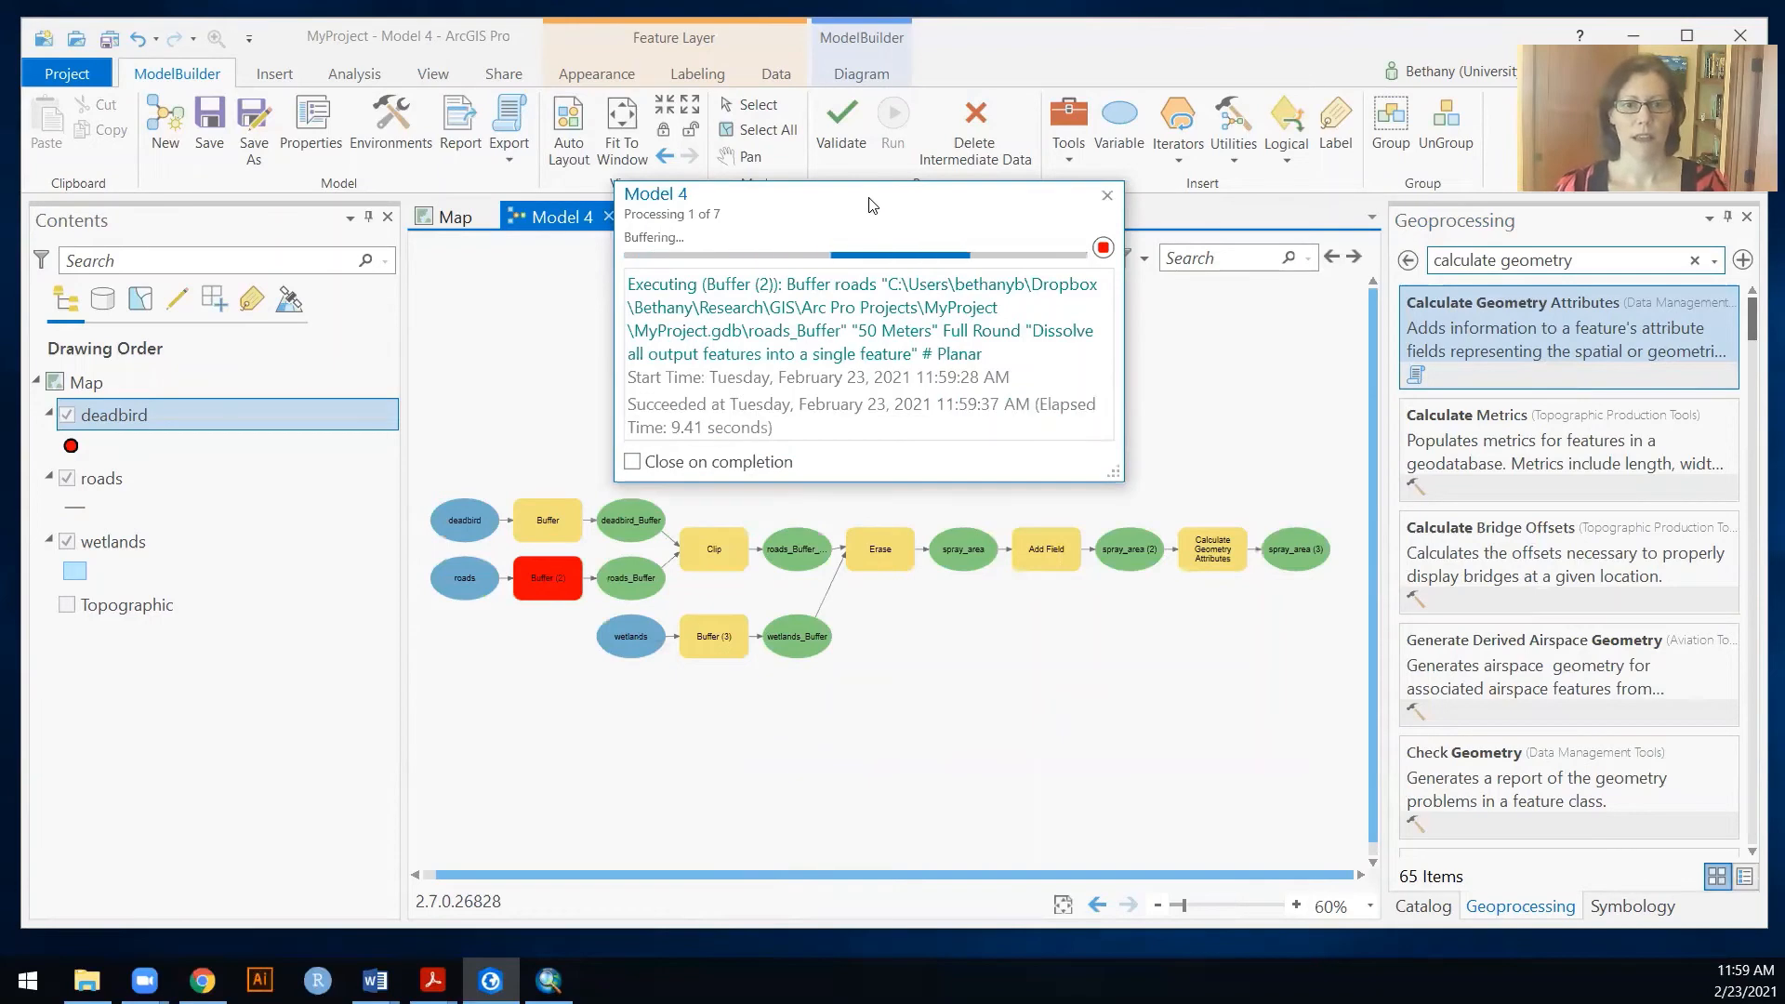
Step: Close the completed run's progress window and refresh MyProject.gdb in the project catalog
{"action": "left_click", "coordinate": [1424, 907]}
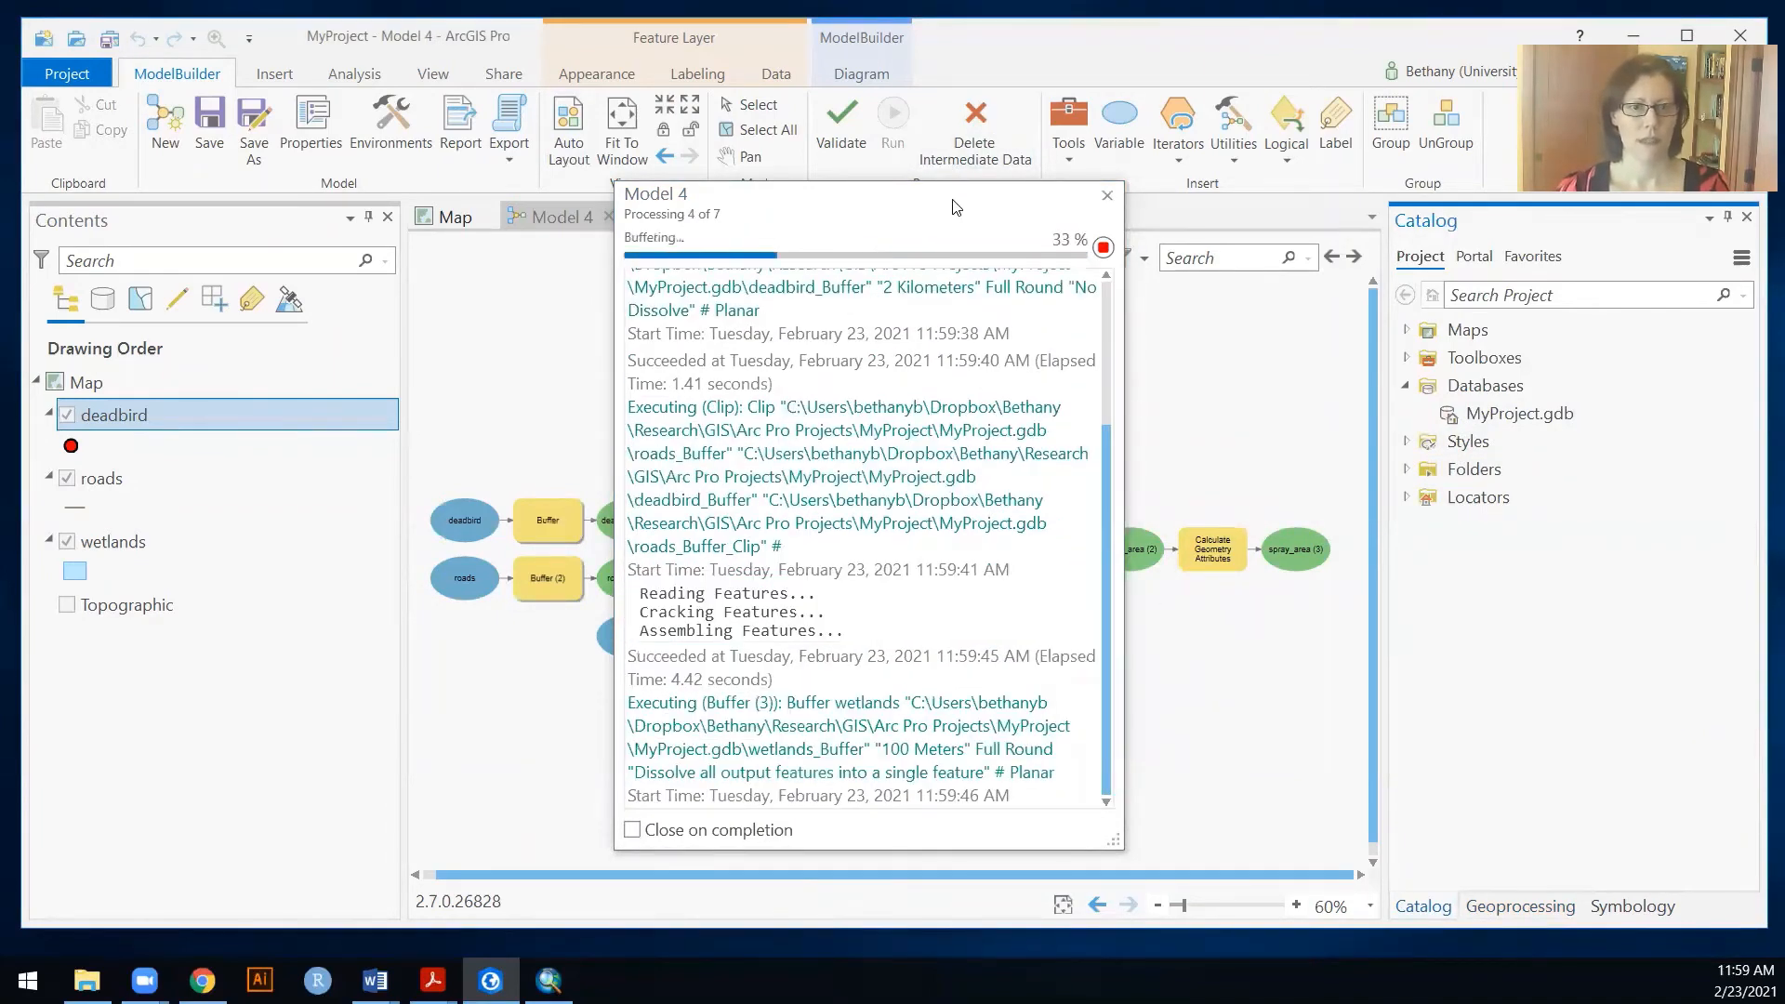
{"action": "left_click_drag", "start_coordinate": [943, 213], "coordinate": [411, 183]}
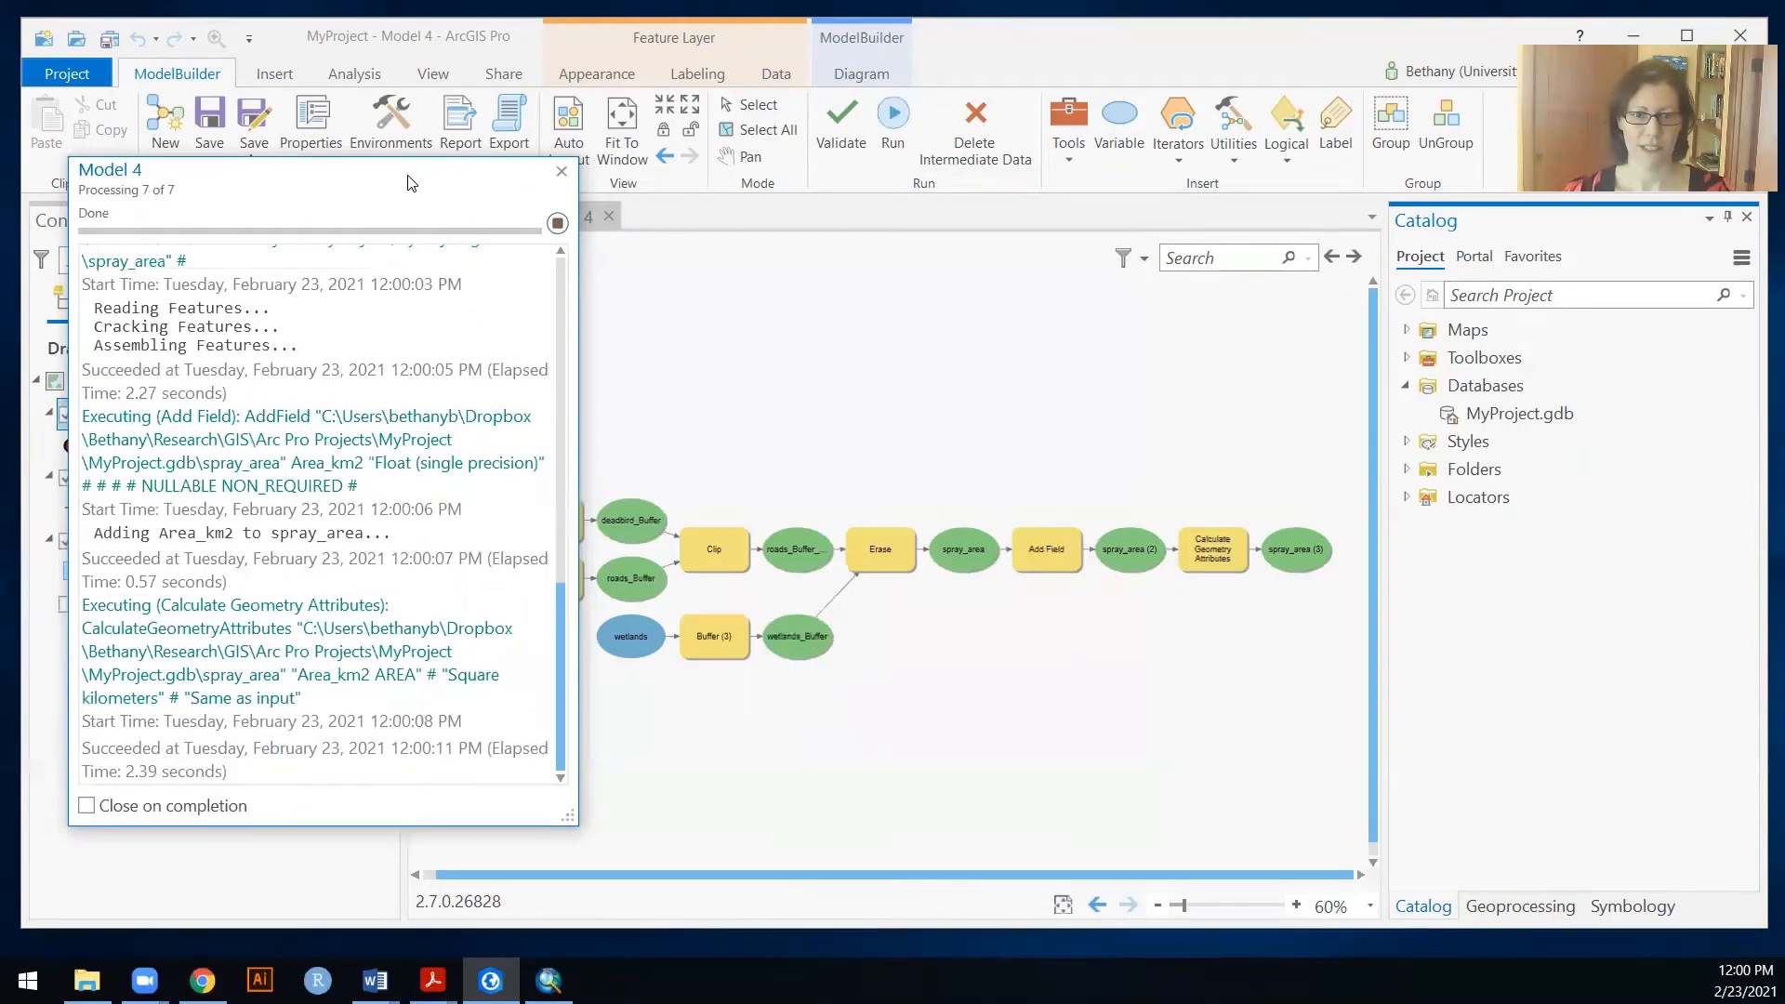
{"action": "left_click", "coordinate": [562, 171]}
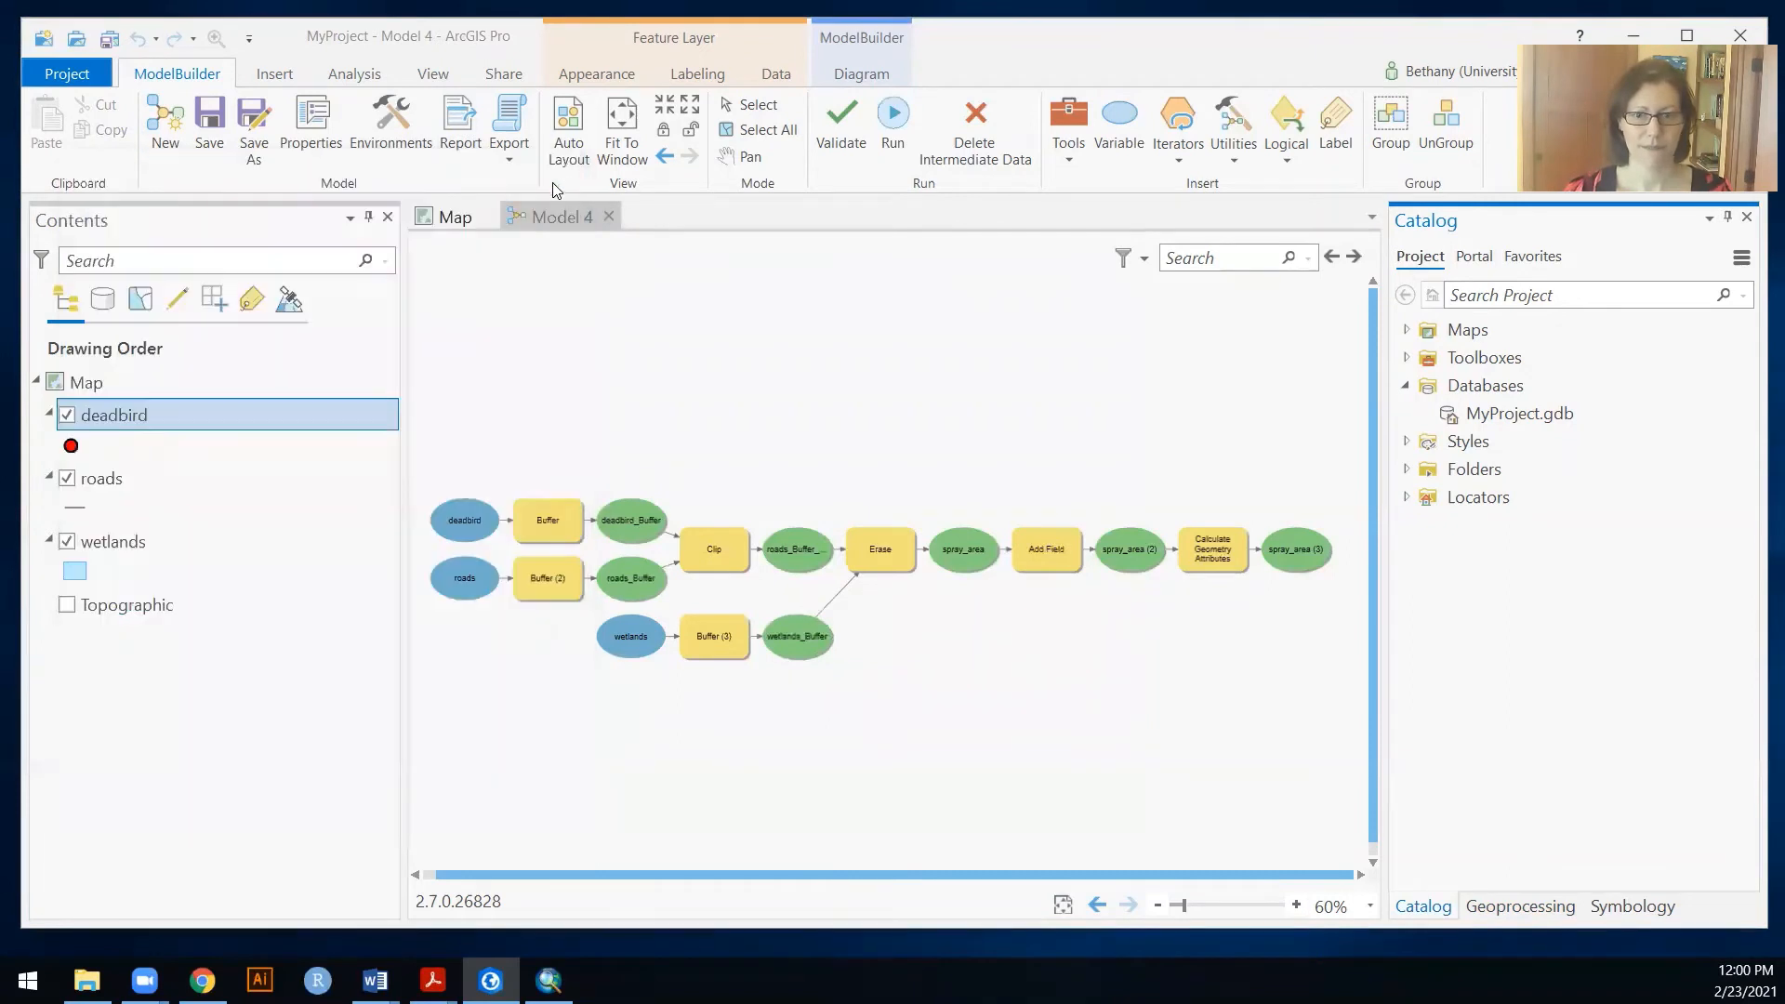
{"action": "right_click", "coordinate": [1501, 420]}
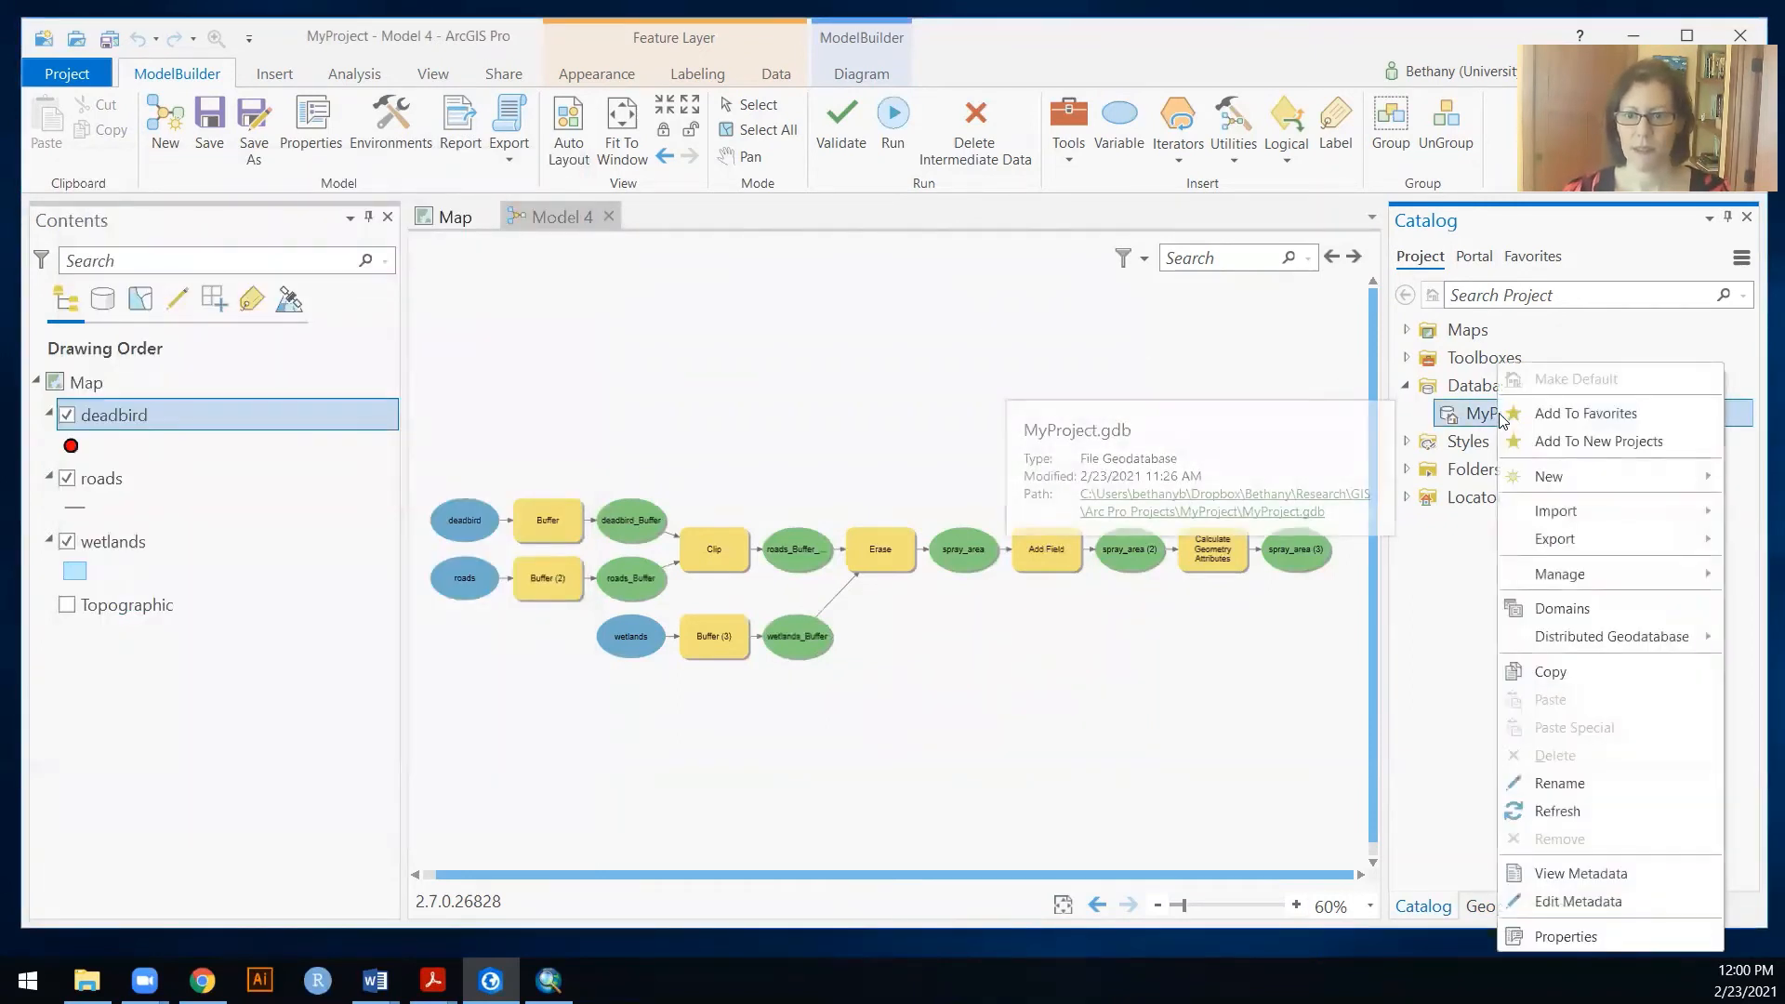
{"action": "left_click", "coordinate": [1544, 811]}
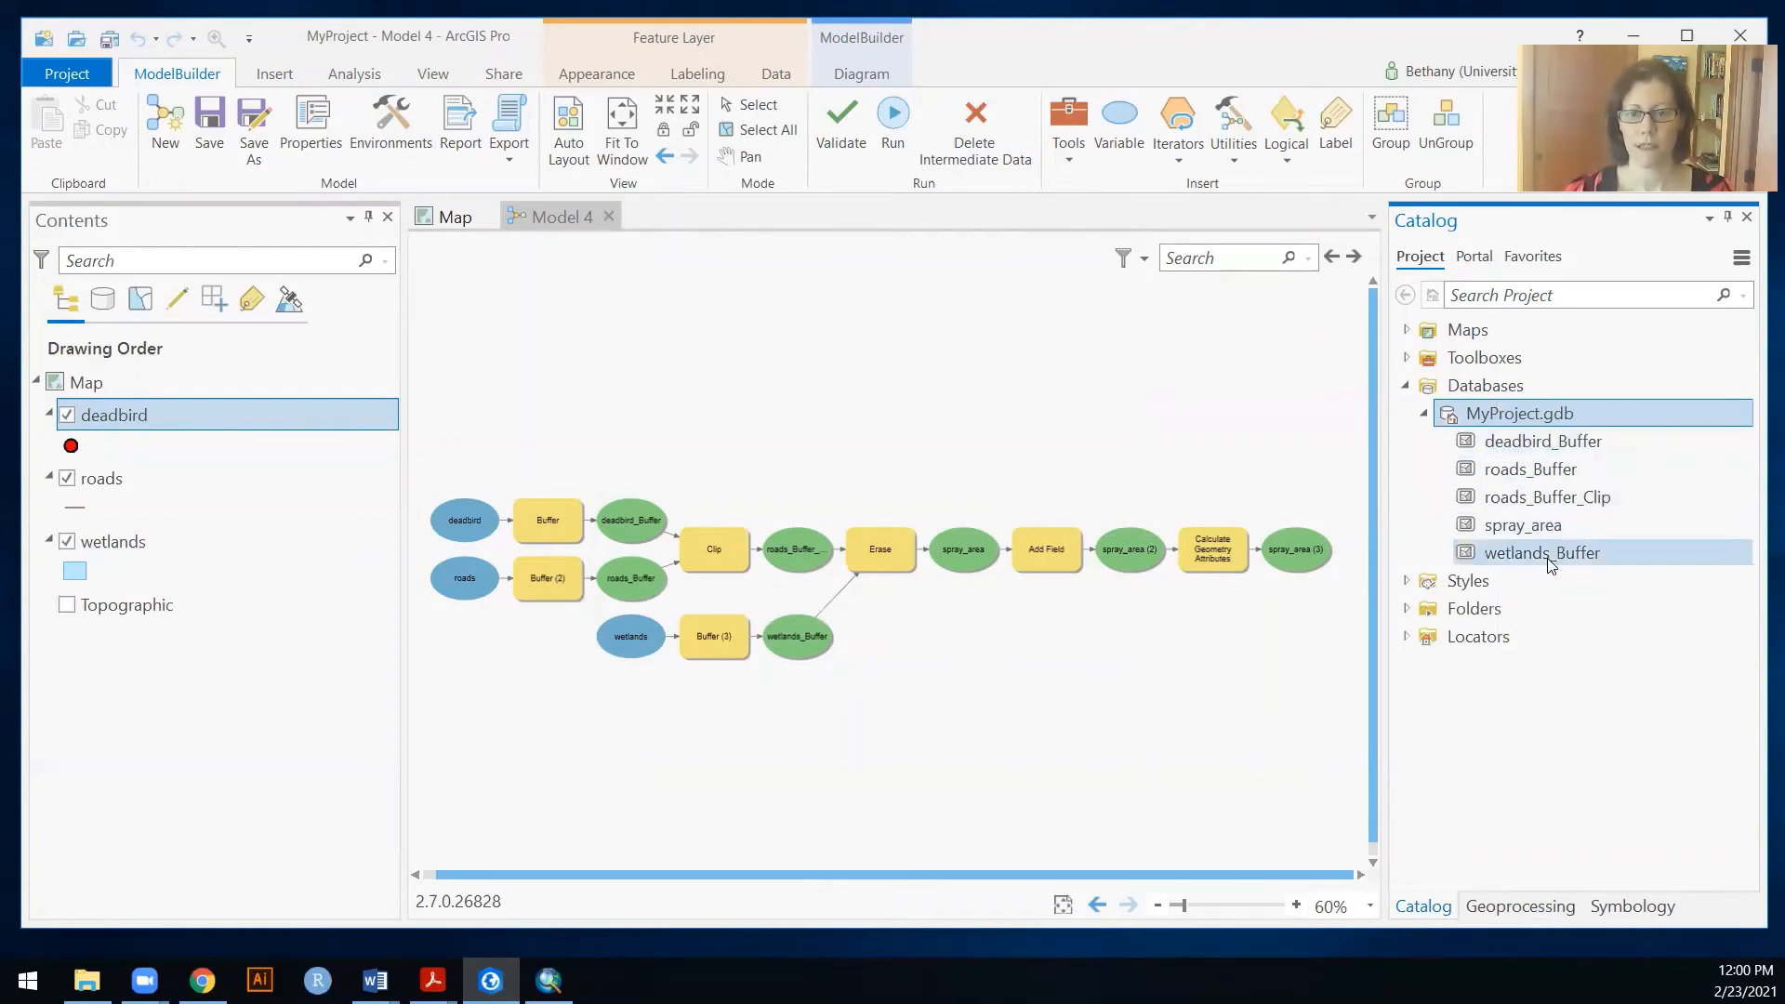
Step: Add spray_area from MyProject.gdb to the map and symbolize it with a bright pink fill and a darker pink outline
{"action": "mouse_move", "coordinate": [1534, 527]}
{"action": "left_mouse_down"}
{"action": "mouse_move", "coordinate": [645, 518]}
{"action": "mouse_move", "coordinate": [179, 591]}
{"action": "left_mouse_up"}
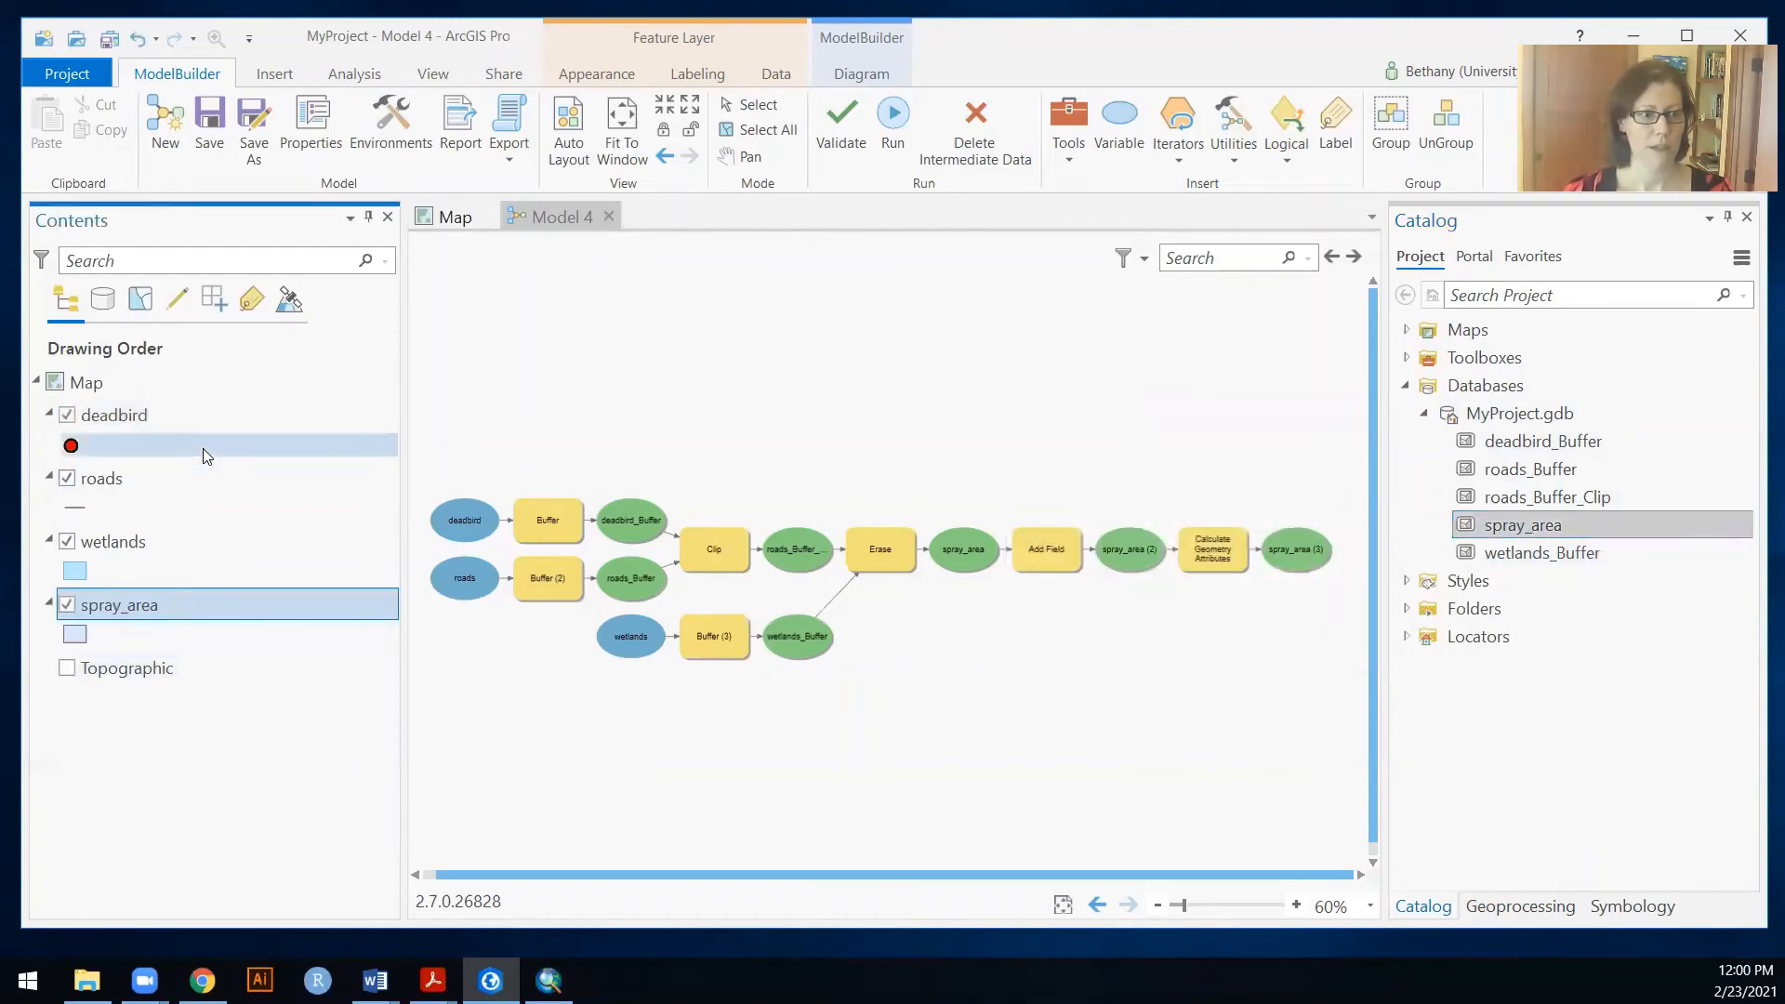
{"action": "left_click", "coordinate": [438, 217]}
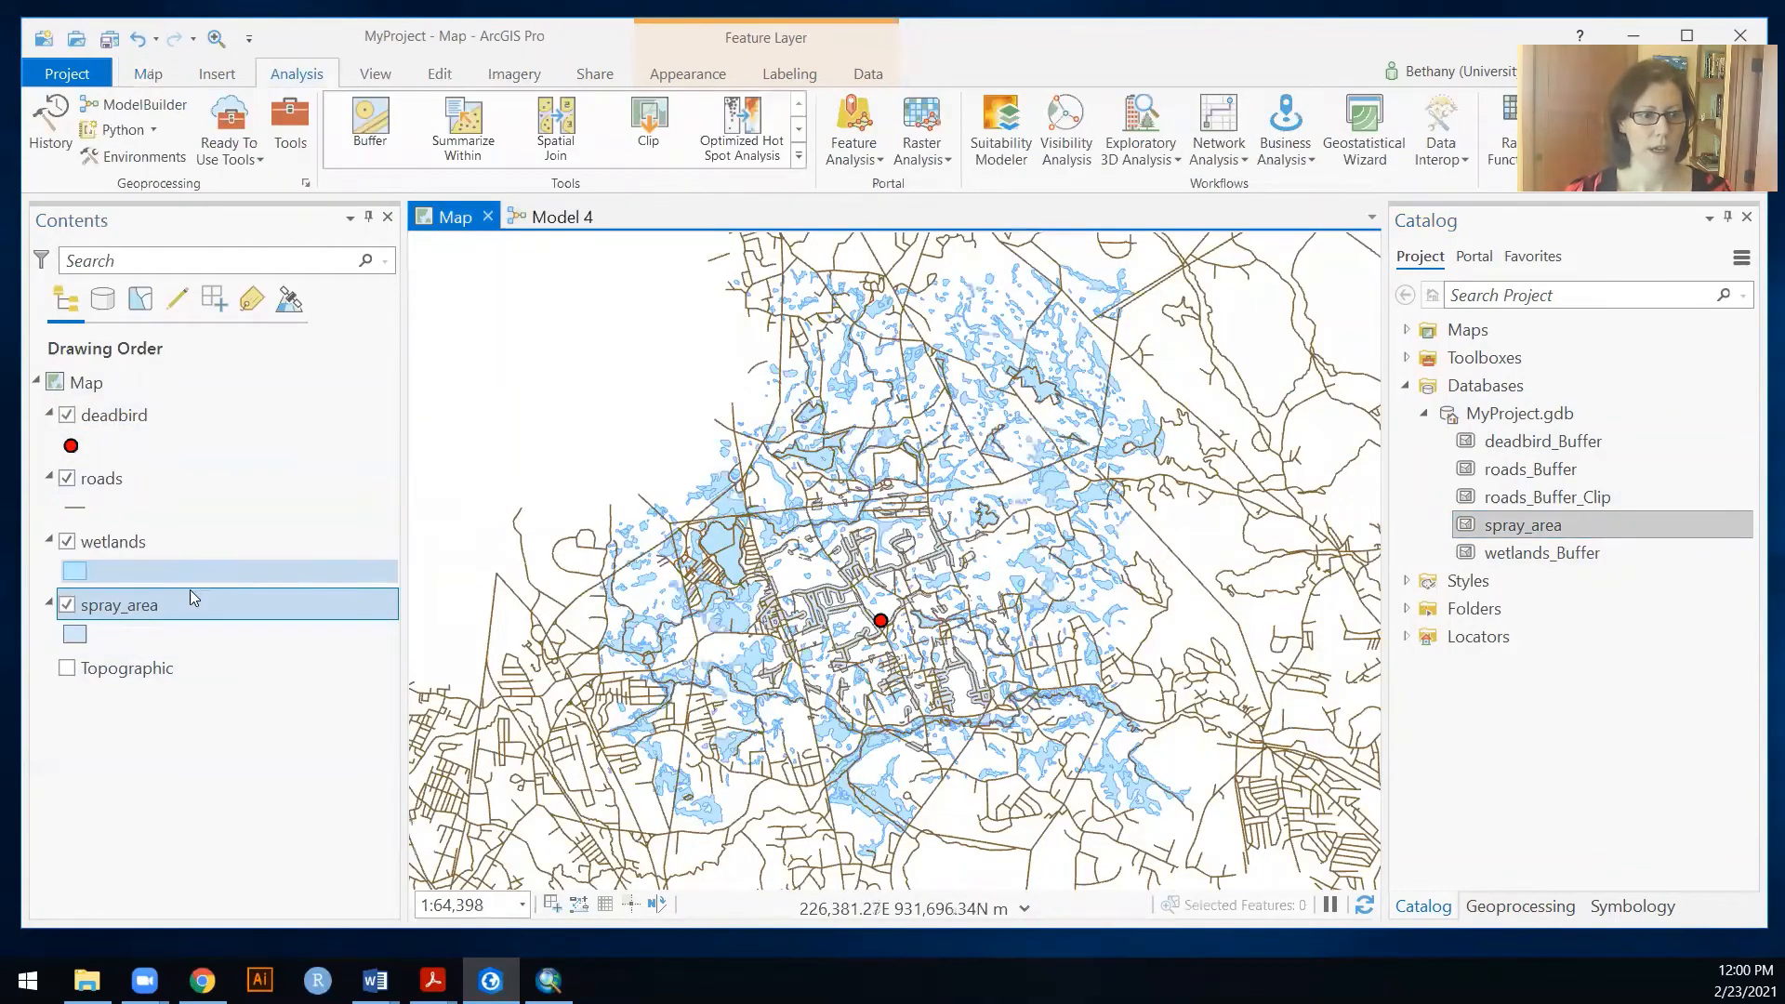
{"action": "left_click", "coordinate": [74, 634]}
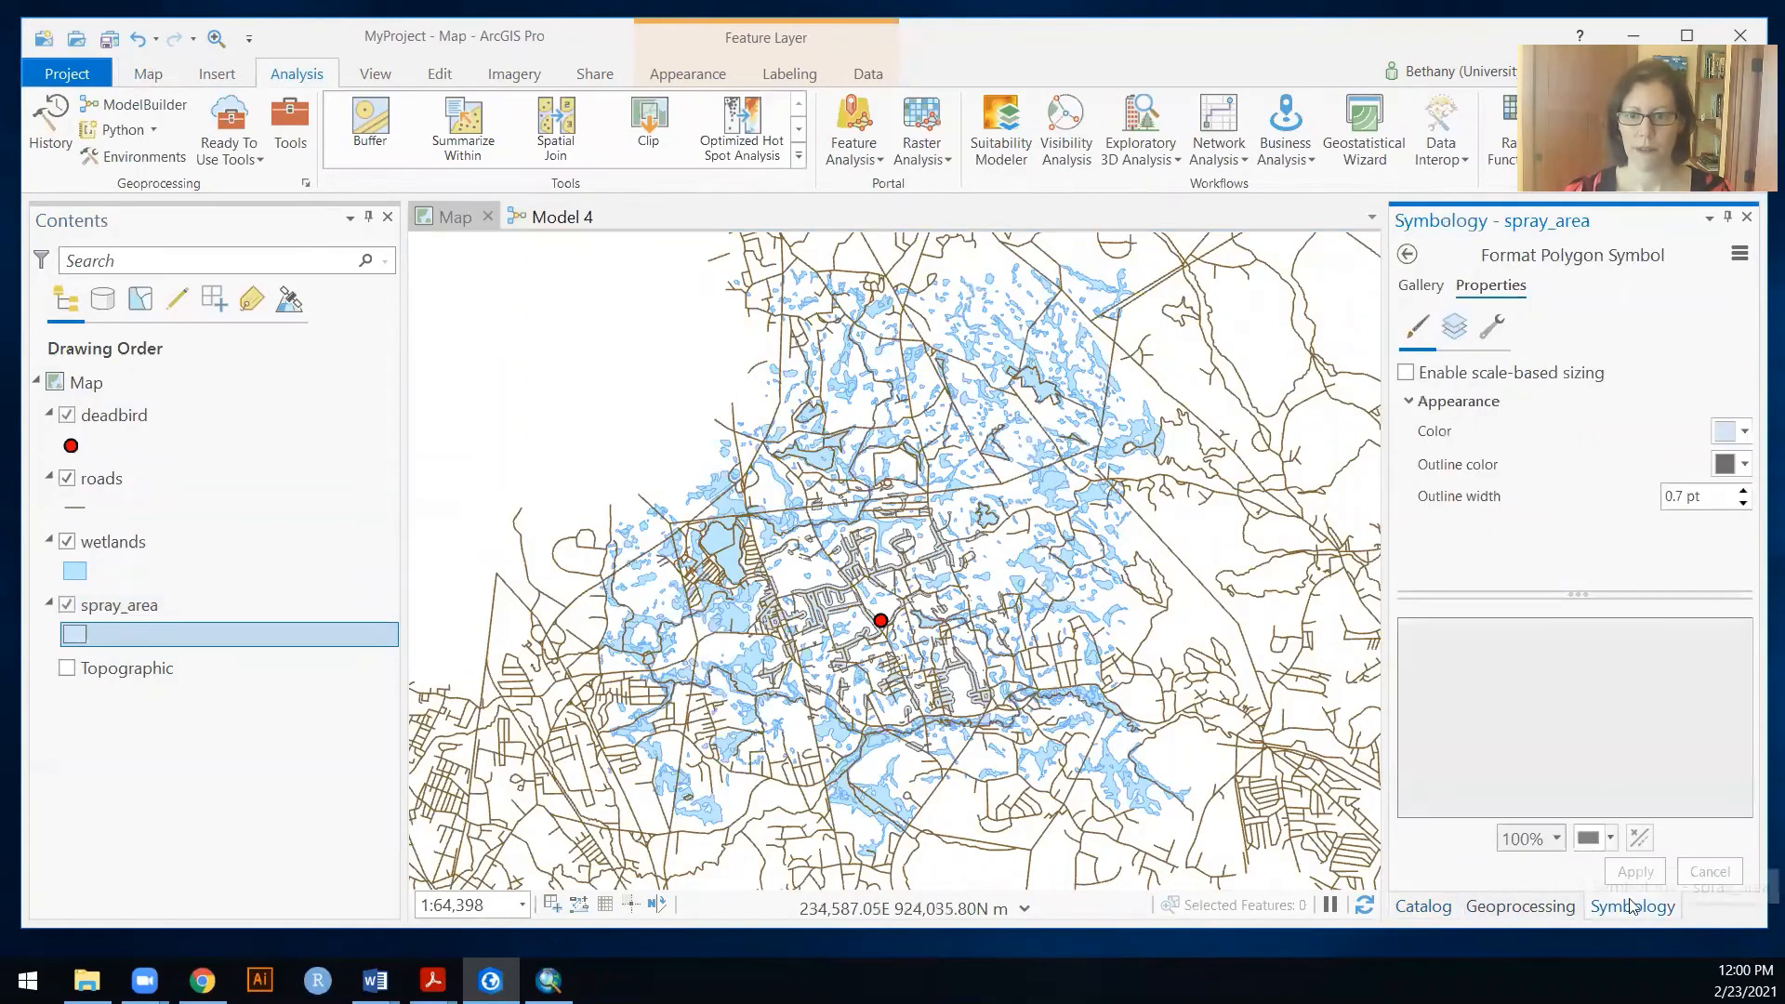
{"action": "left_click", "coordinate": [1744, 431]}
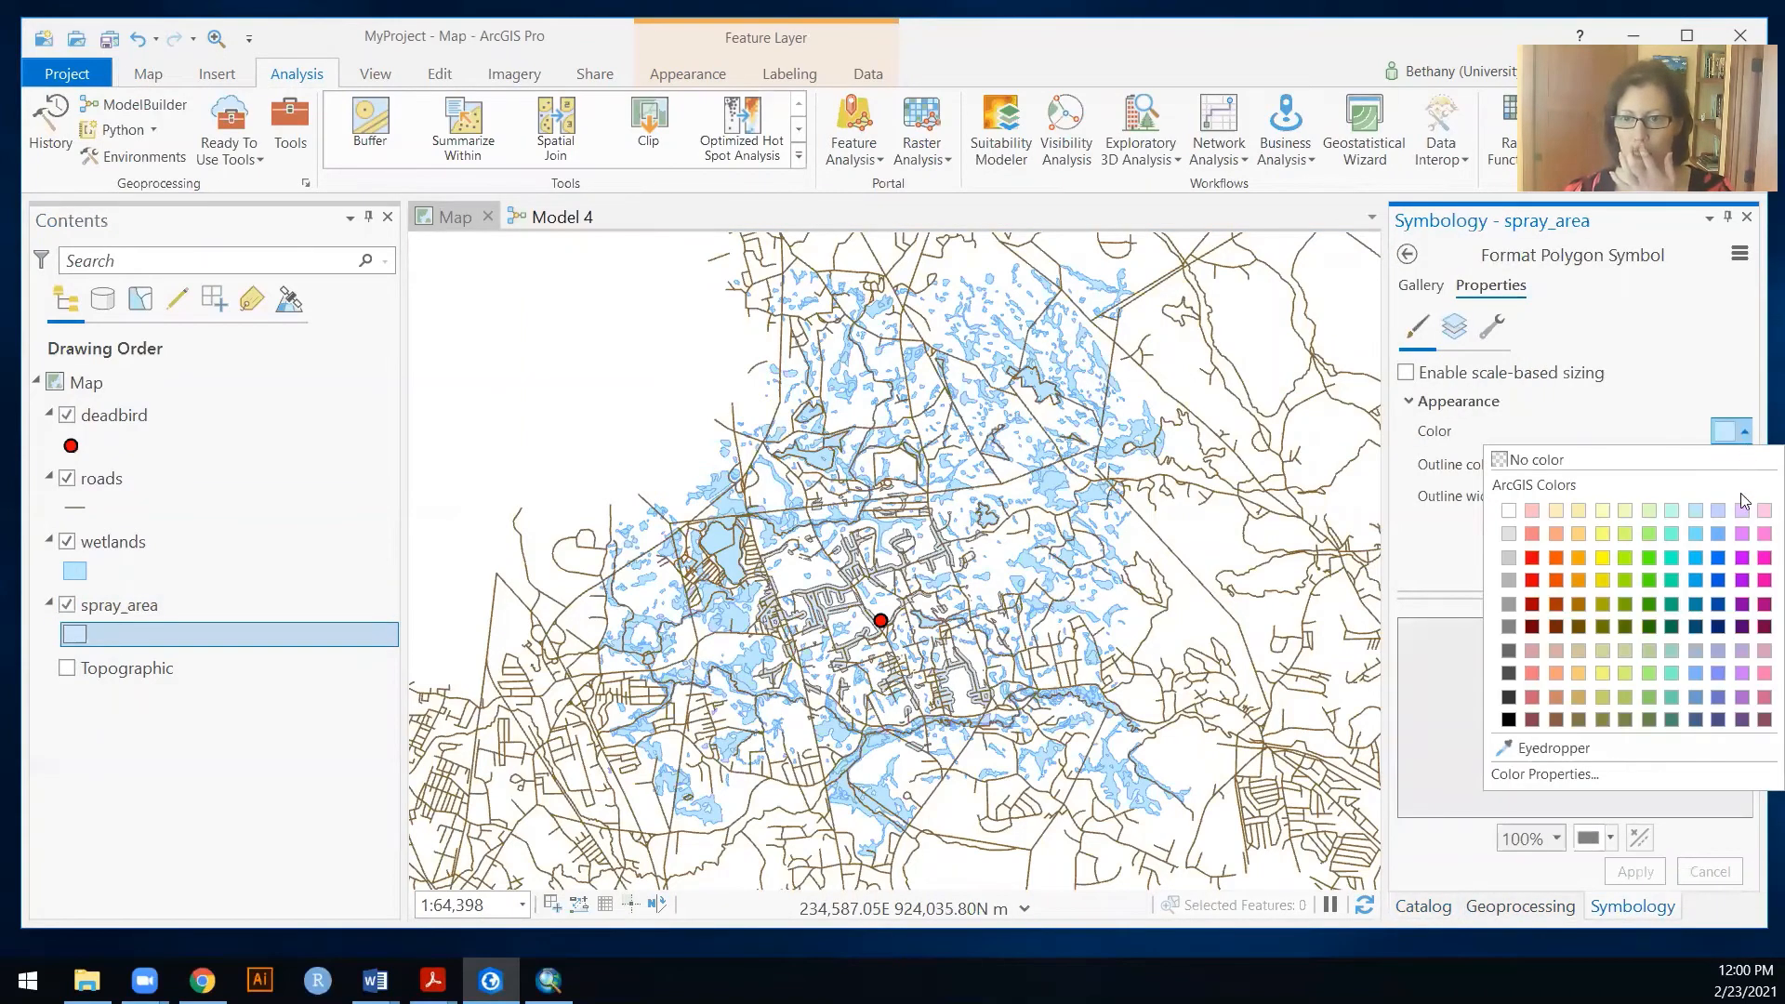
{"action": "left_click", "coordinate": [1765, 557]}
{"action": "left_click", "coordinate": [1745, 465]}
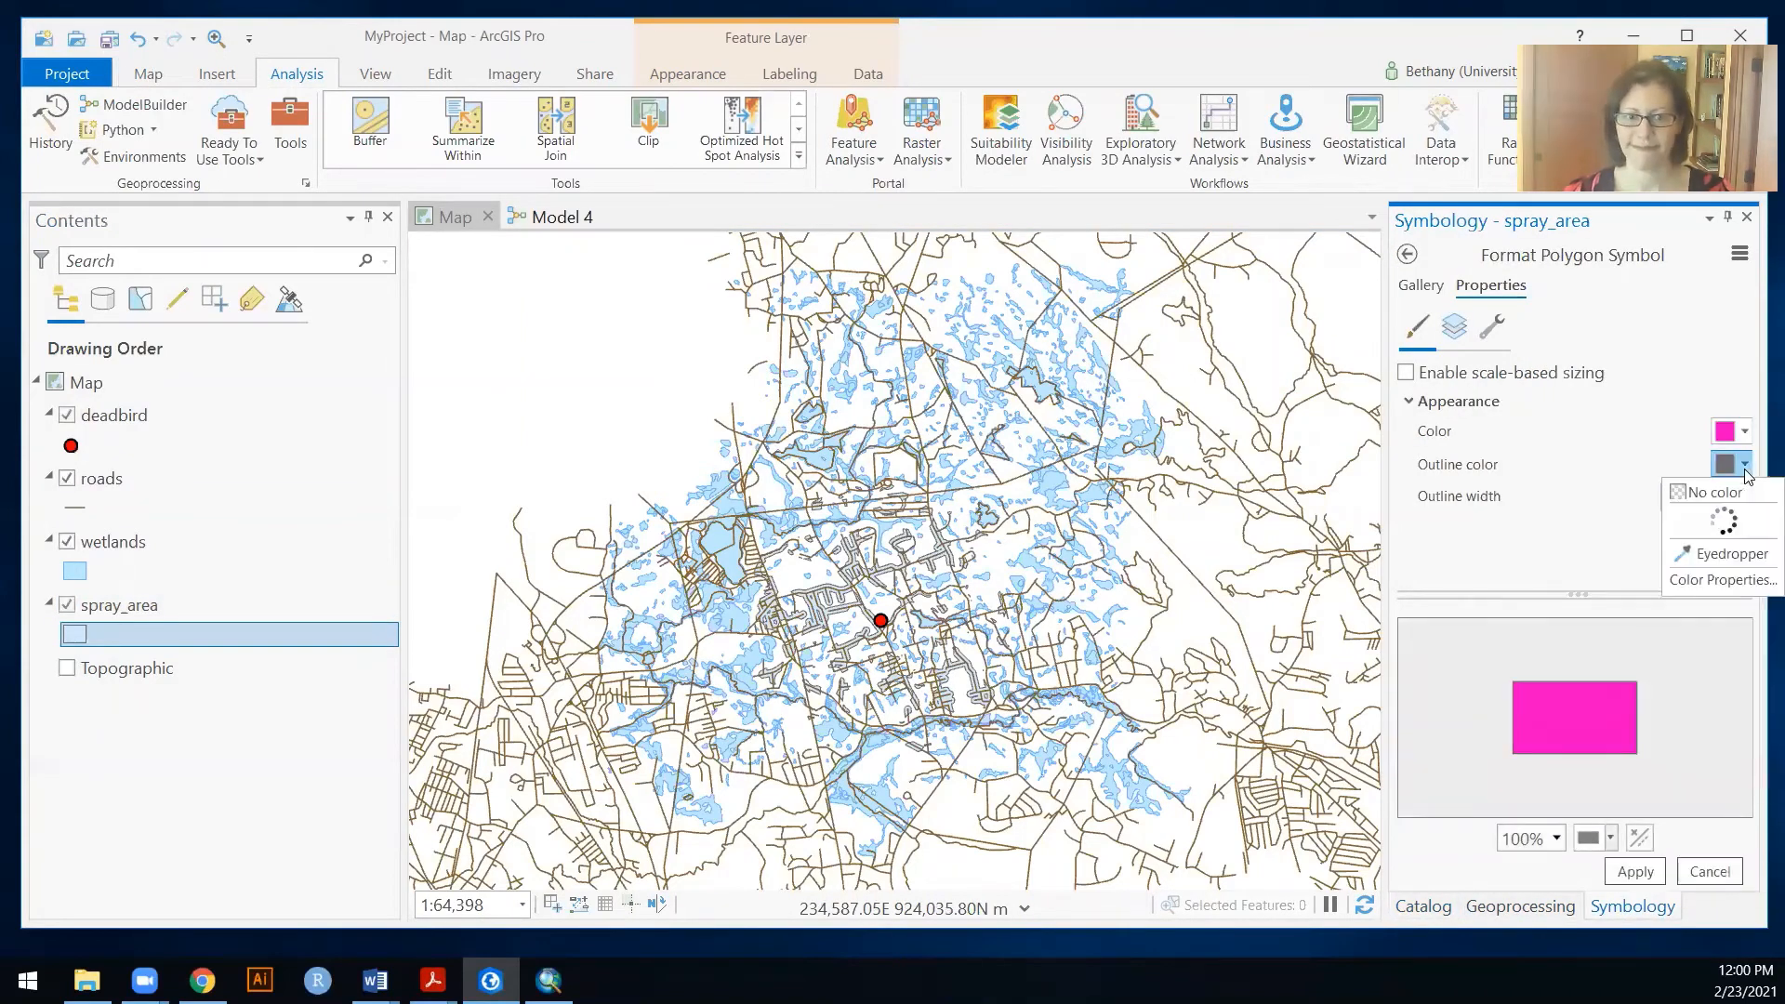
{"action": "left_click", "coordinate": [1765, 646]}
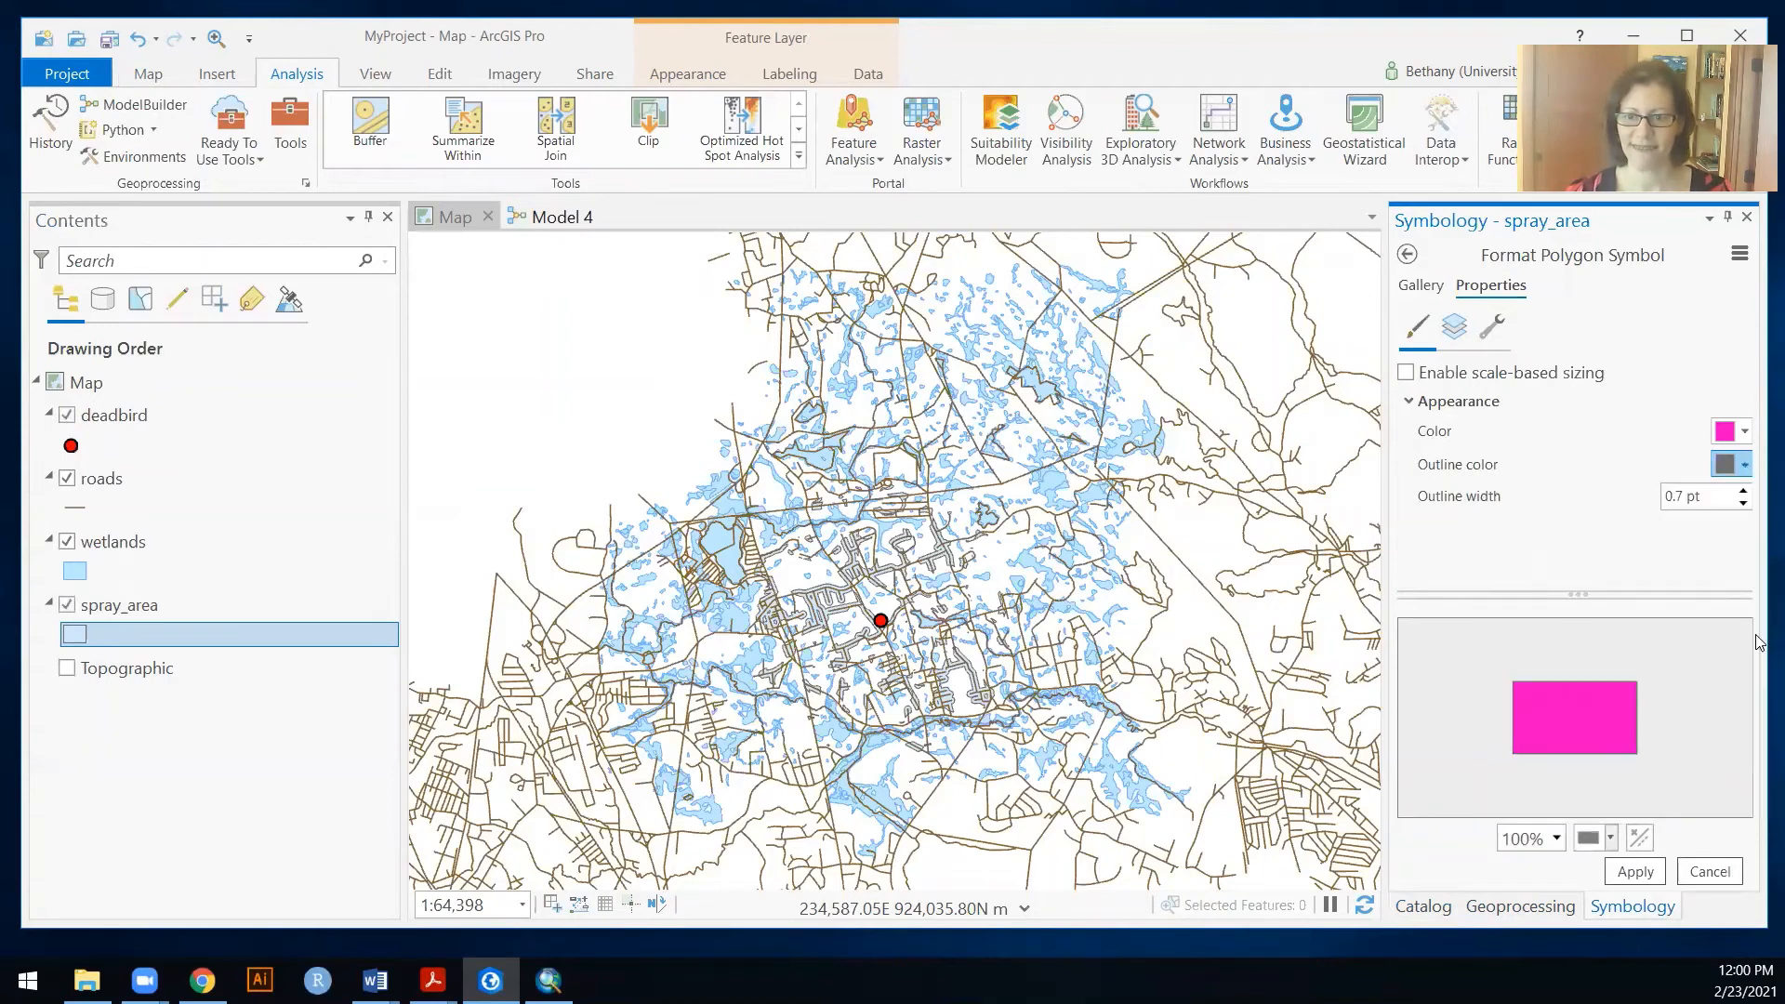
{"action": "left_click", "coordinate": [1637, 879]}
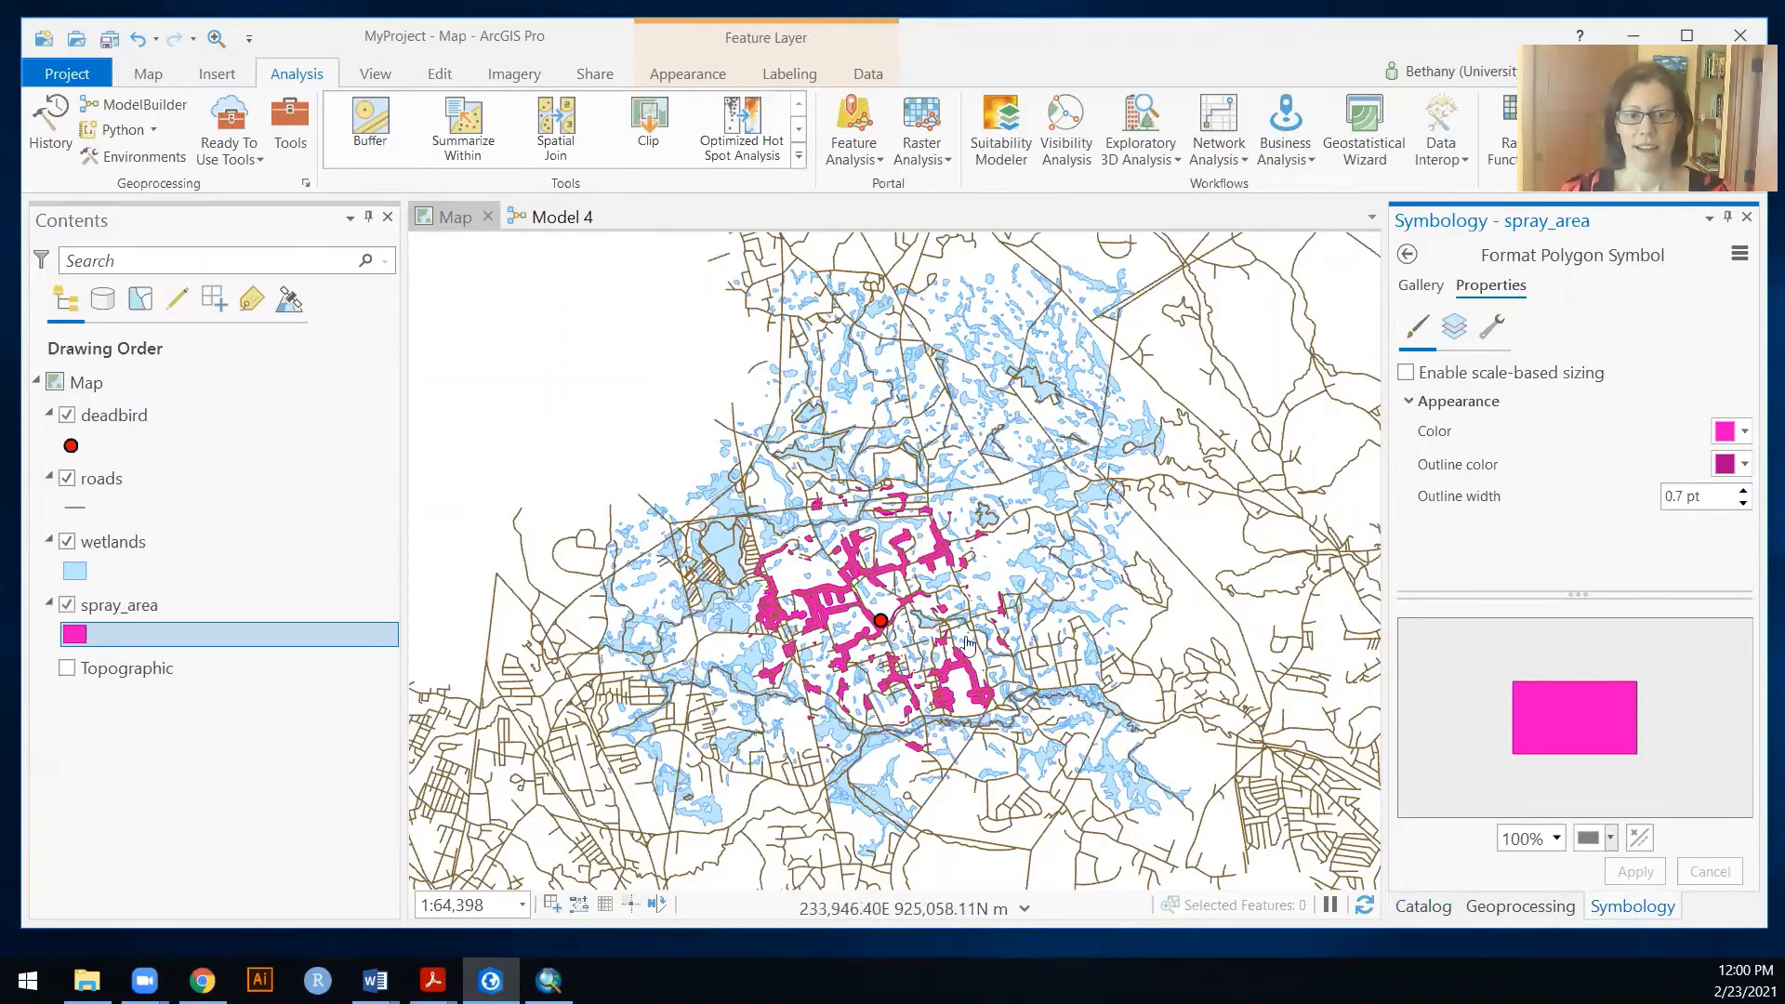
Step: Examine the Area_km2 value in the spray_area attribute table and close the table
{"action": "right_click", "coordinate": [119, 607]}
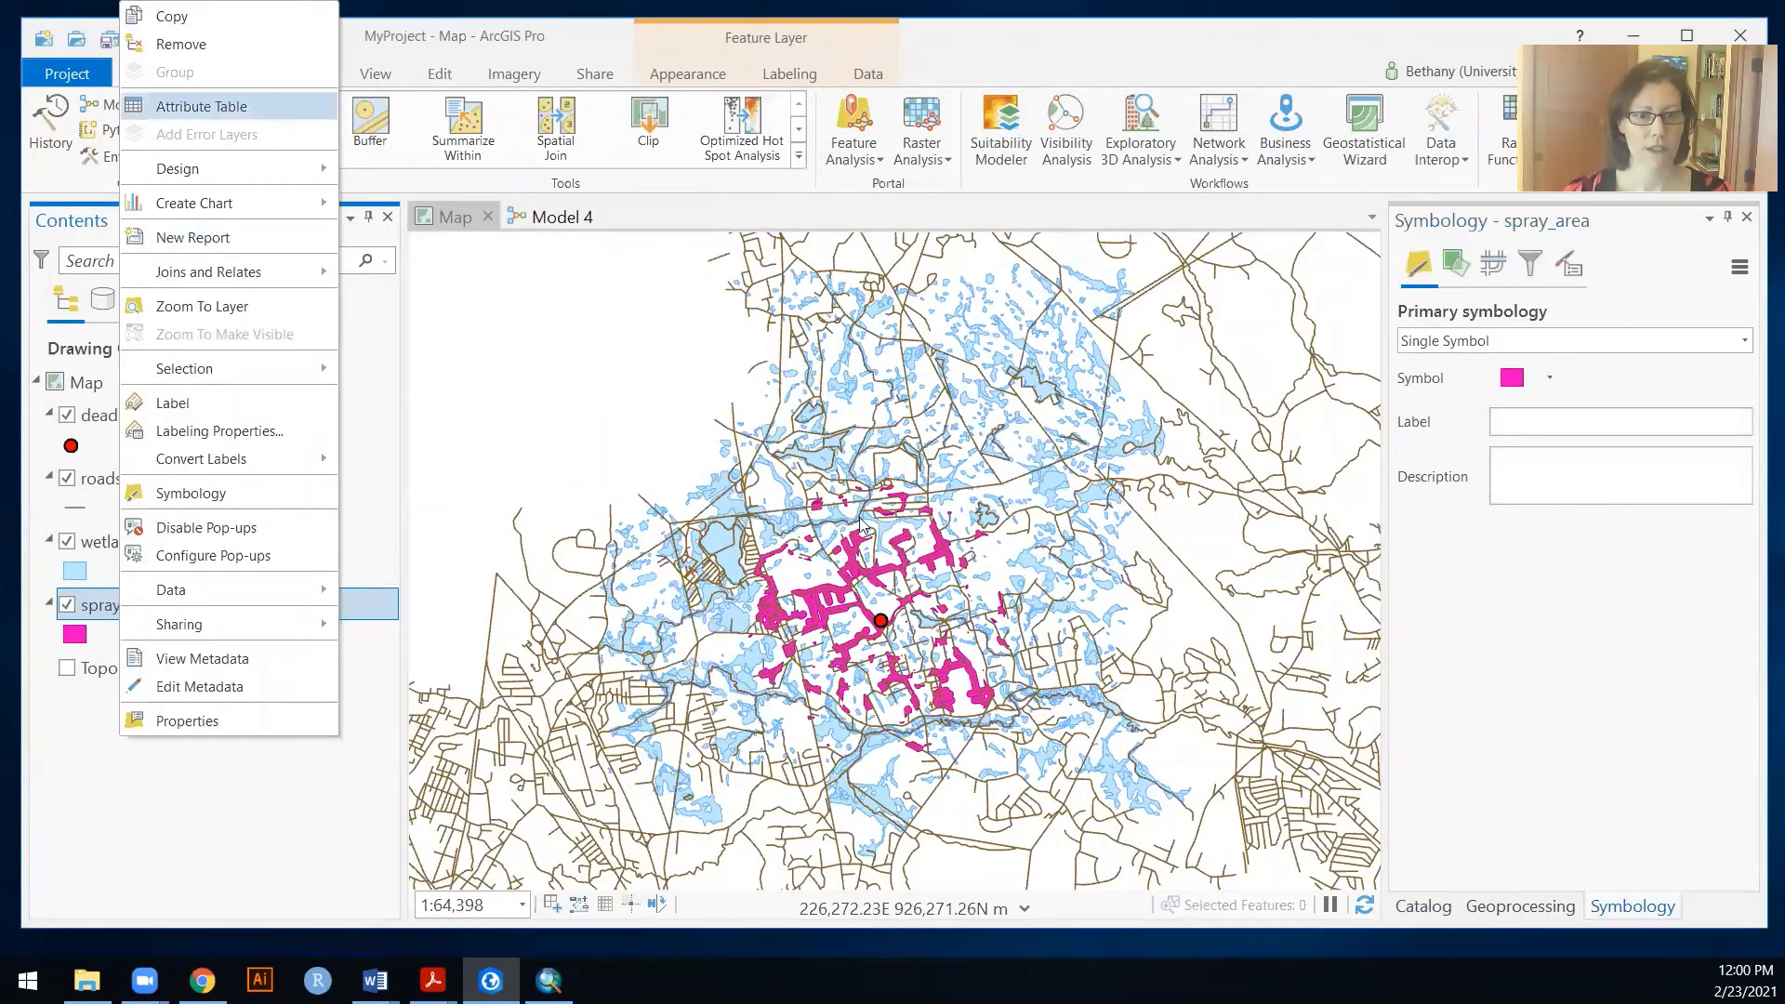
{"action": "left_click", "coordinate": [227, 112]}
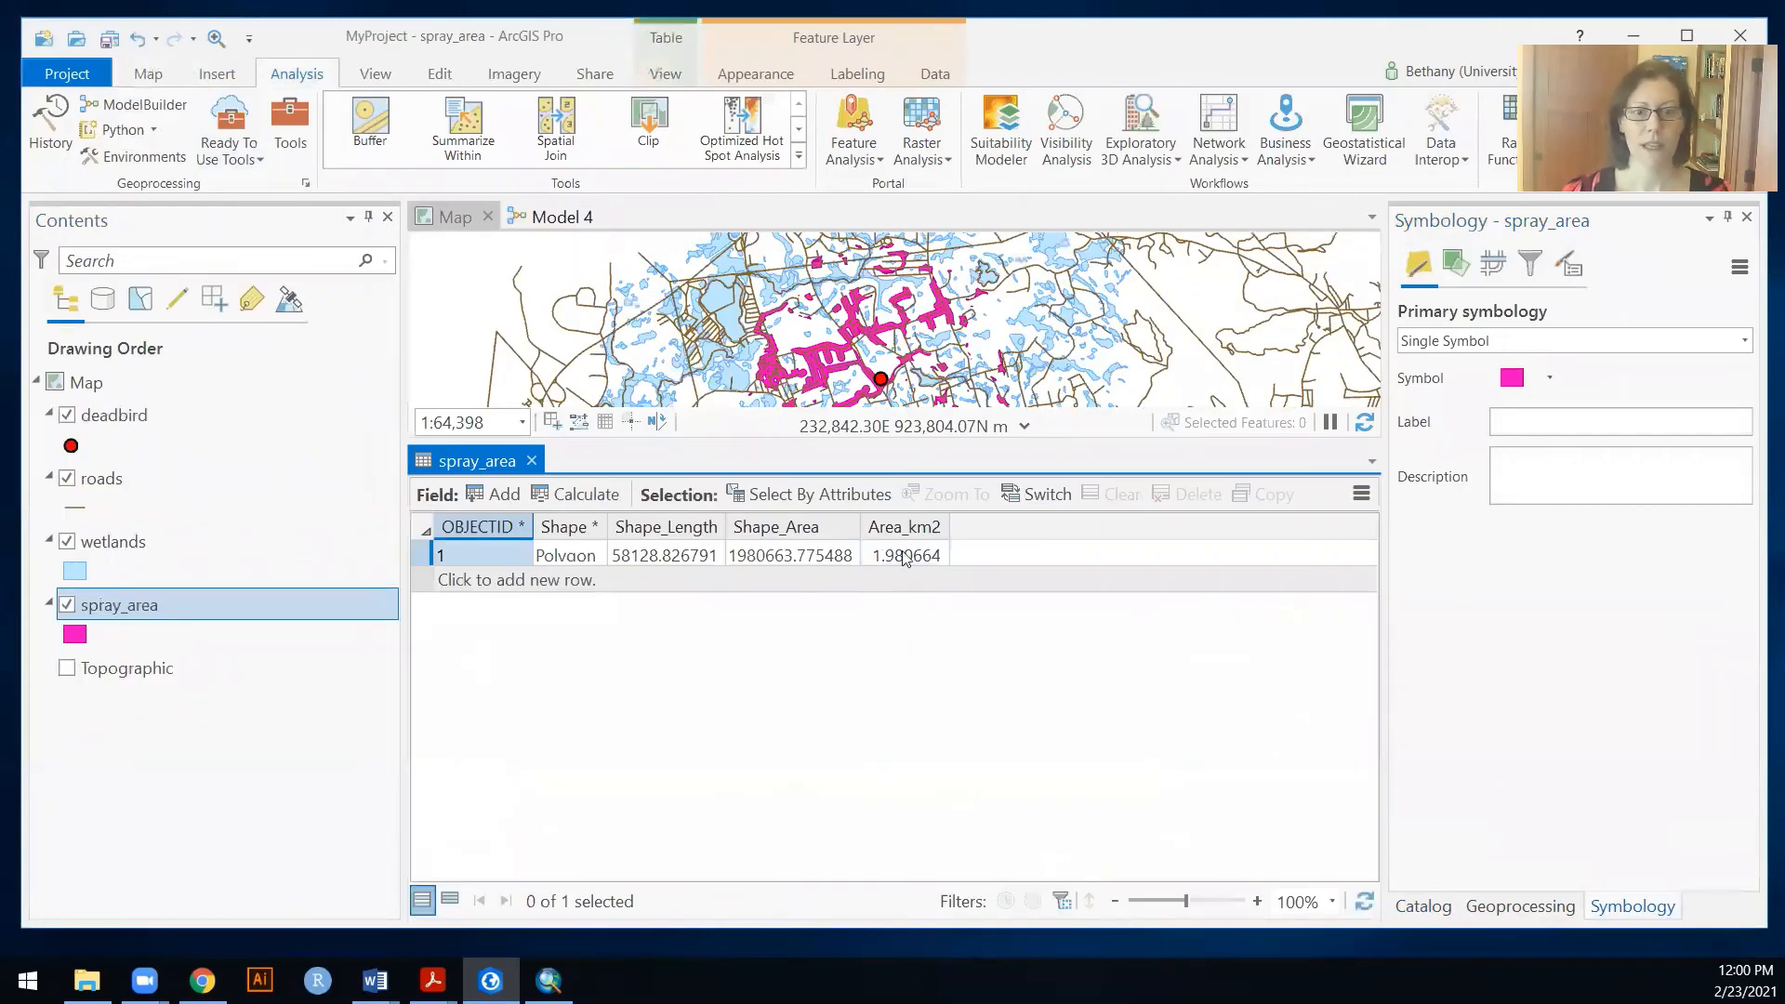
{"action": "left_click", "coordinate": [920, 562]}
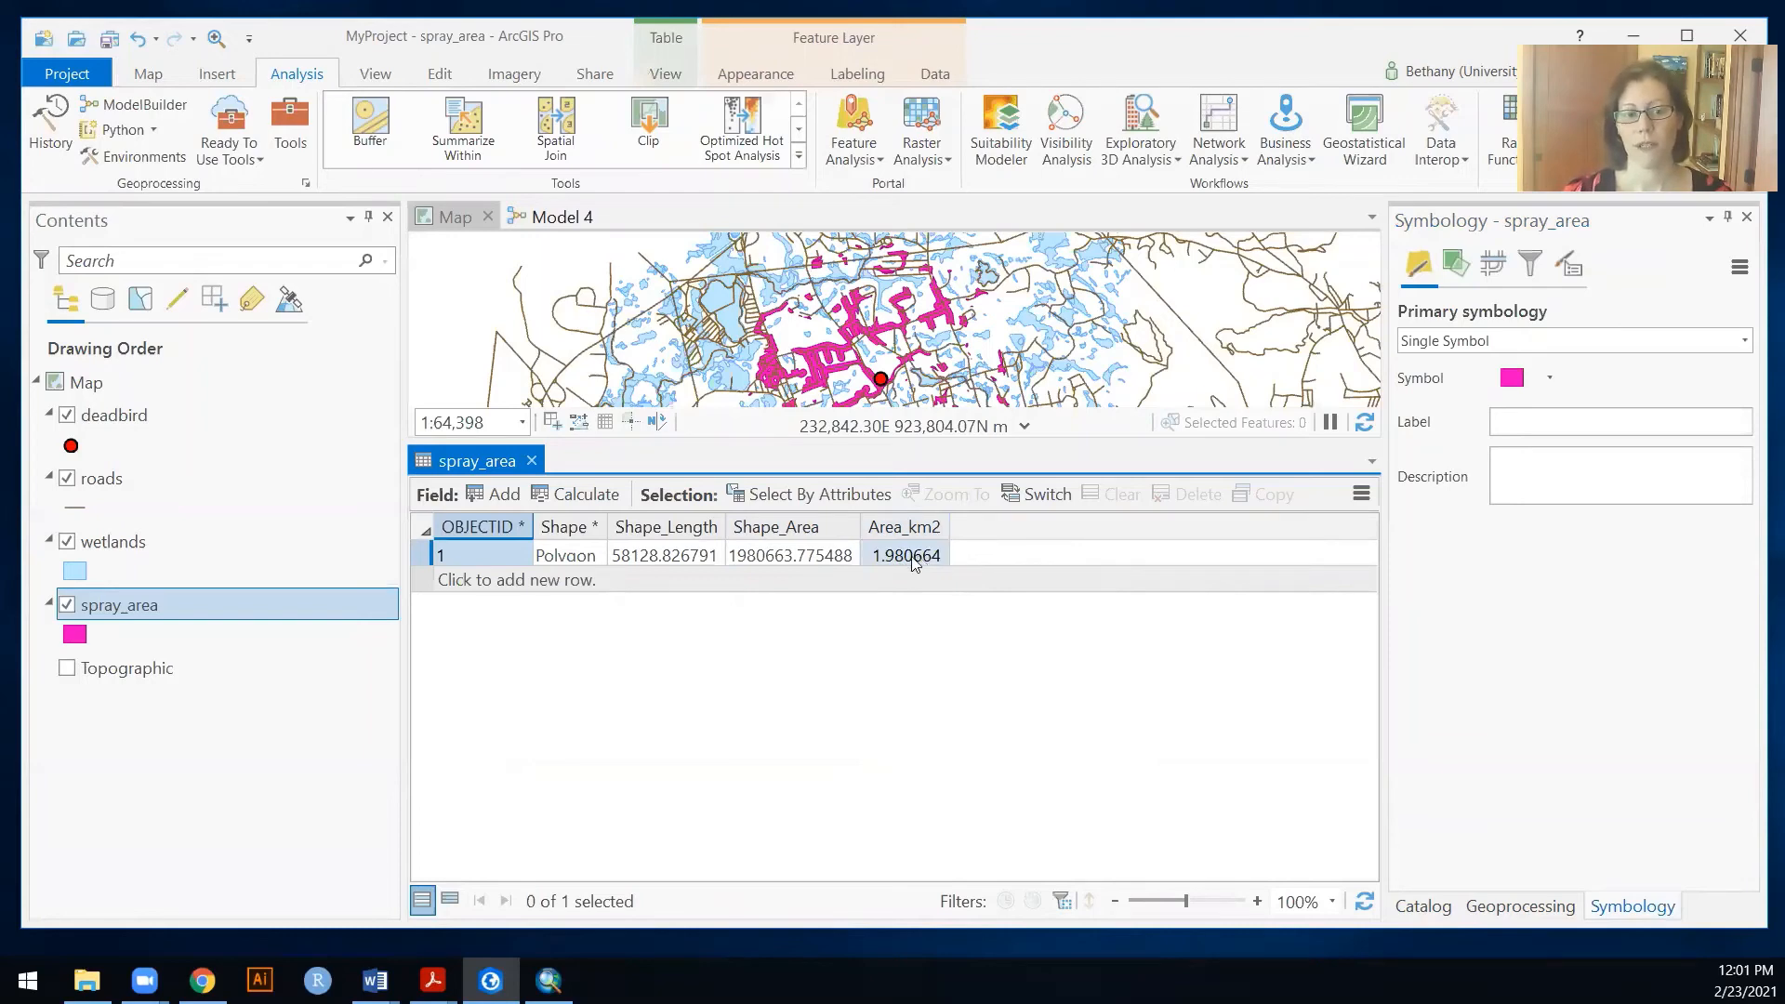
{"action": "left_click", "coordinate": [531, 462]}
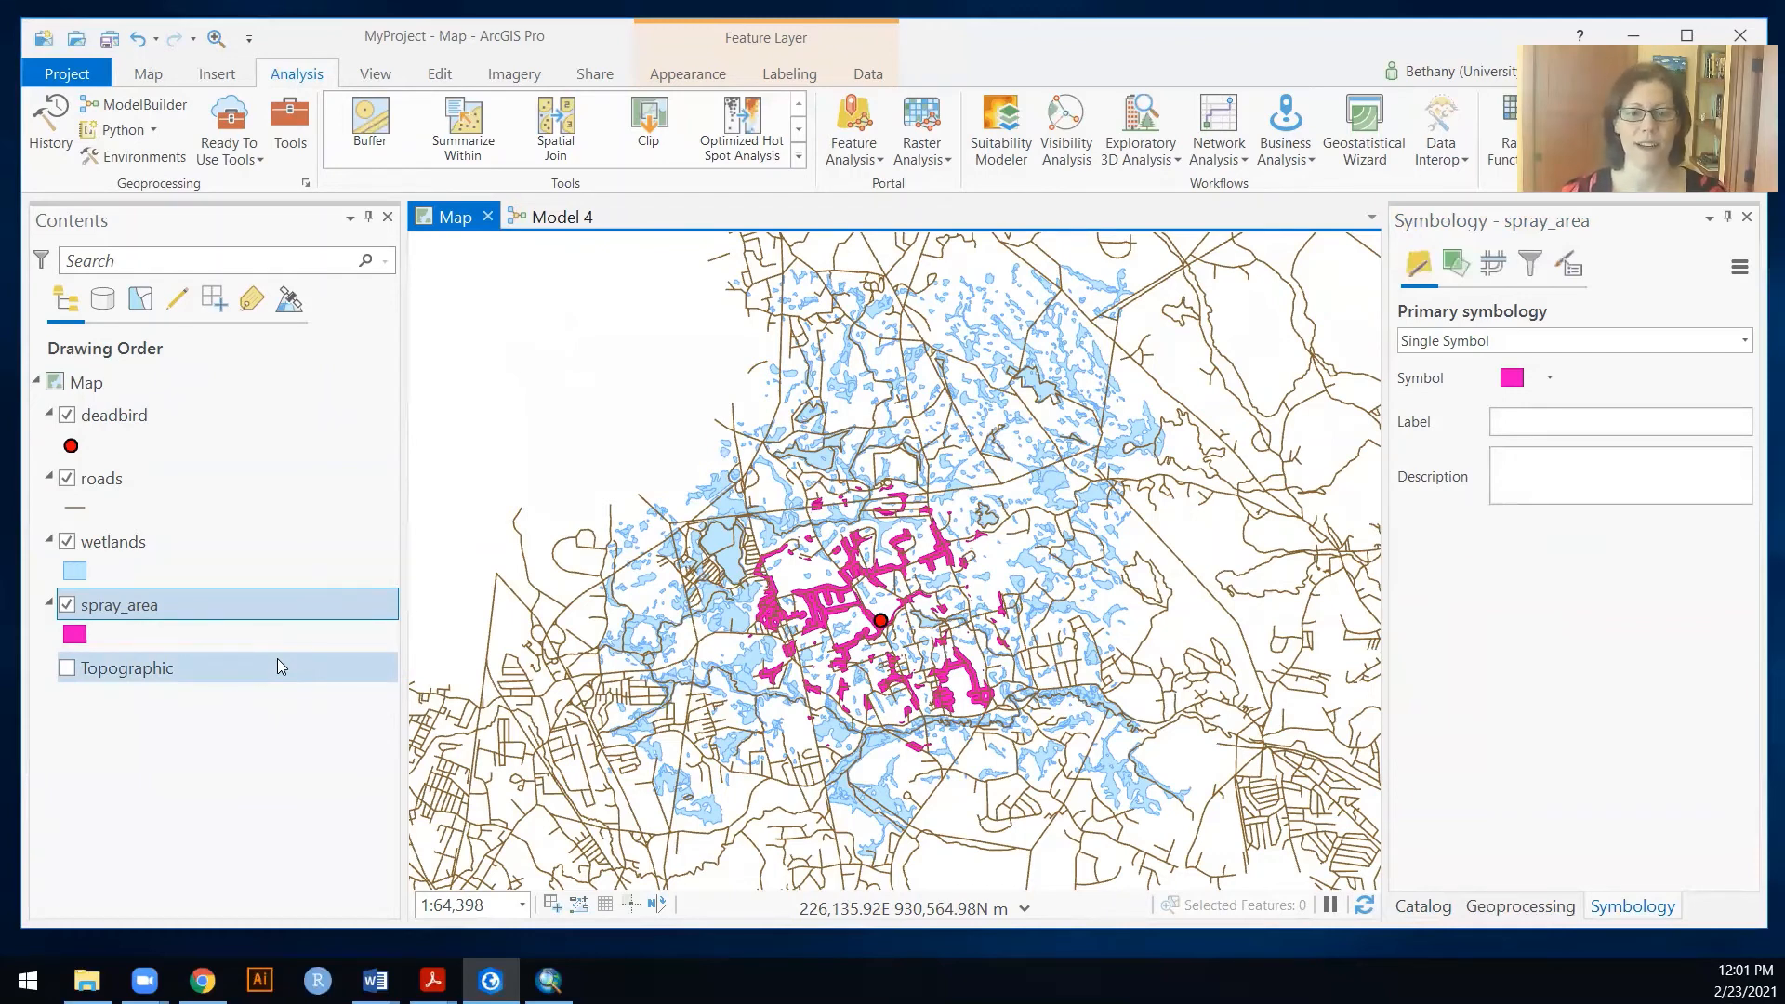
Step: In Model 4, set the deadbird Buffer tool's distance to 1.5 kilometers
{"action": "left_click", "coordinate": [546, 217]}
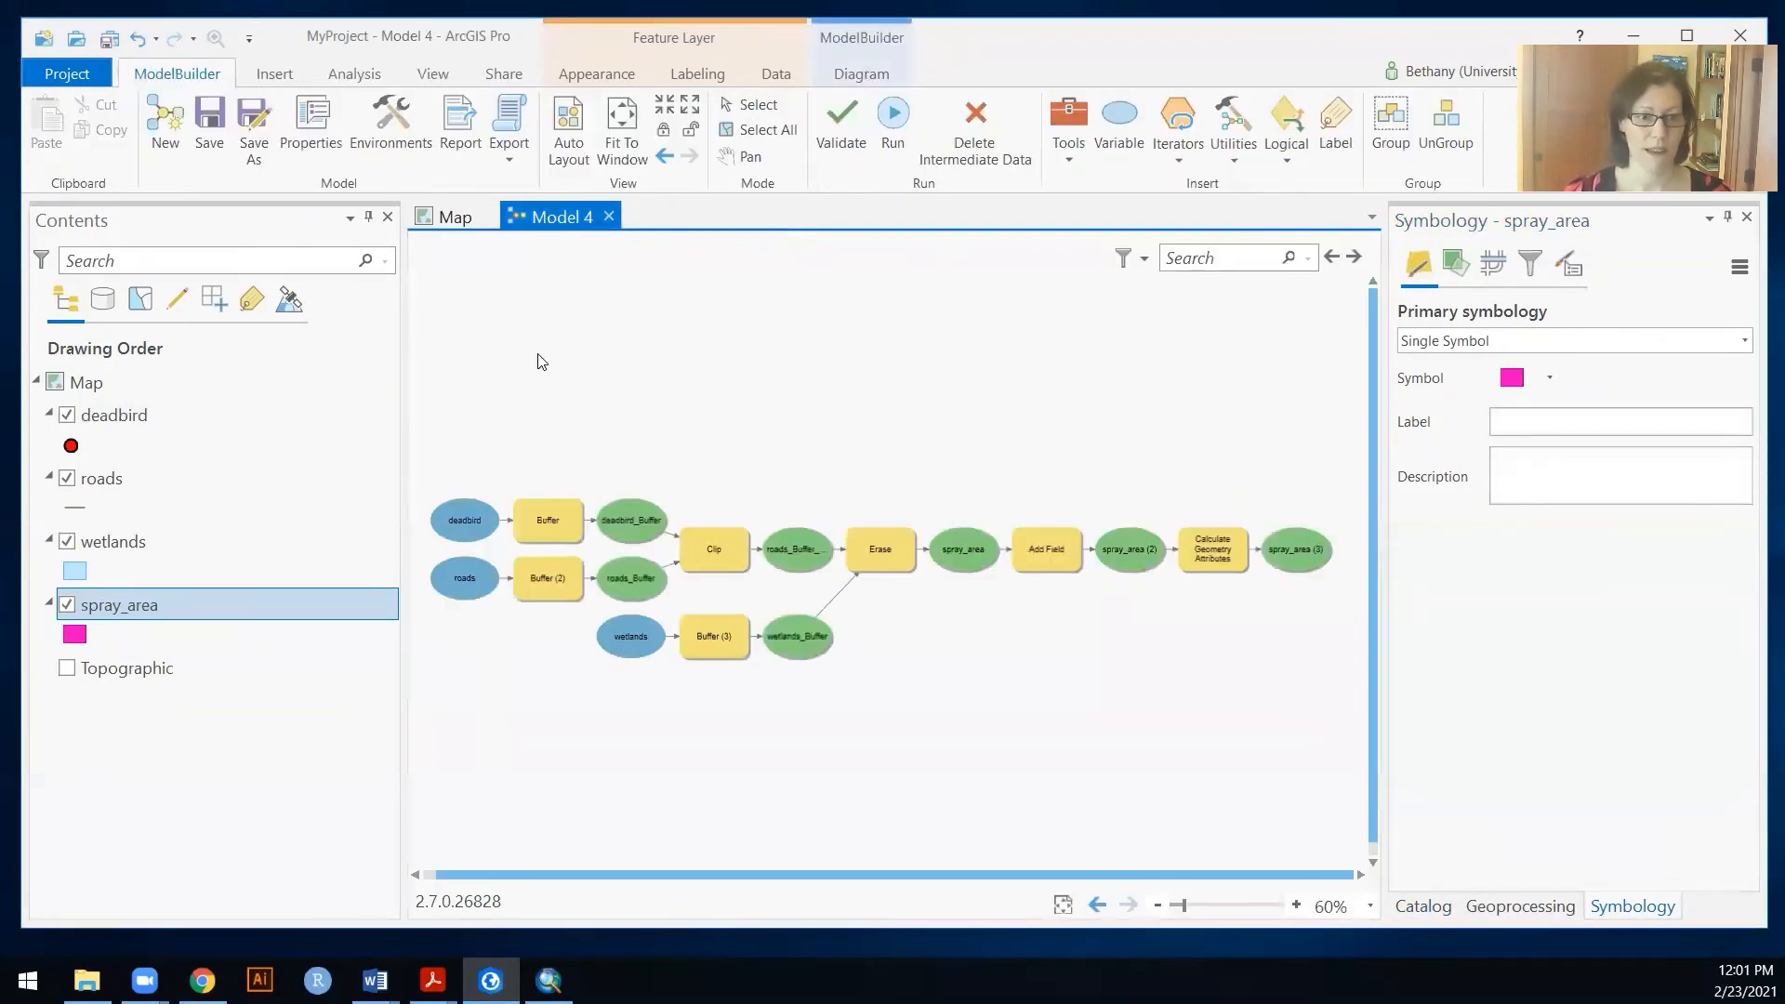
{"action": "double_click", "coordinate": [550, 526]}
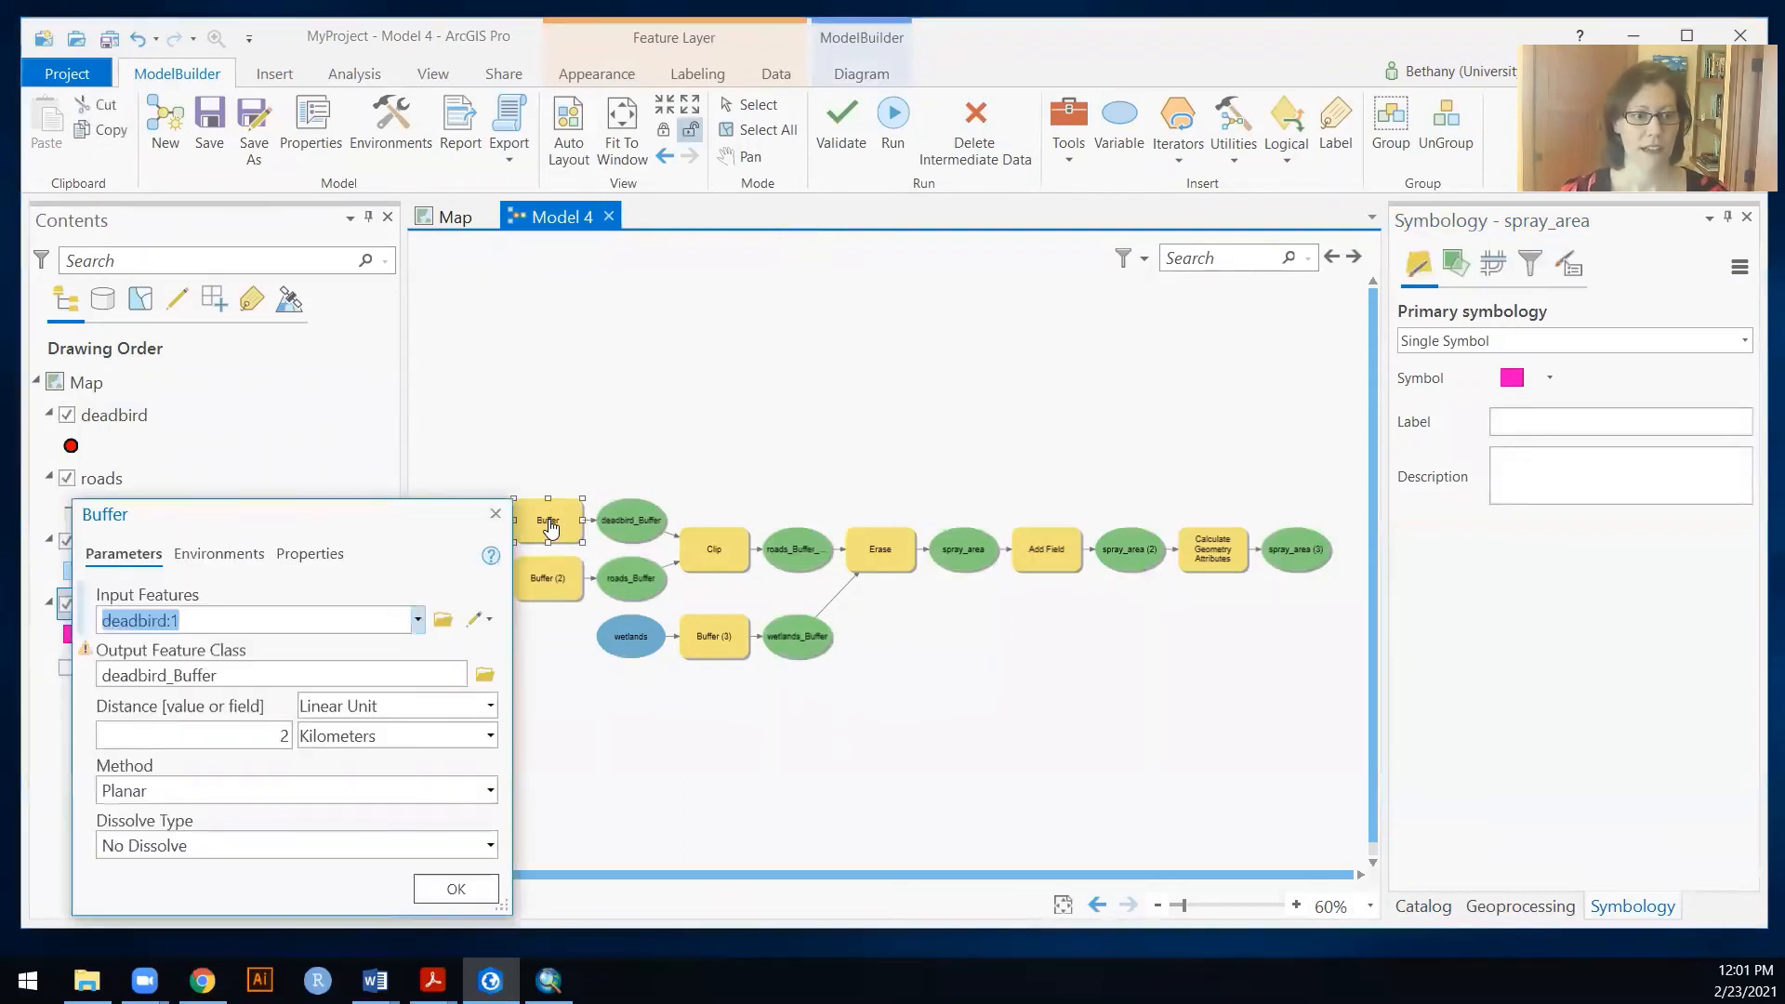
{"action": "left_click", "coordinate": [291, 735]}
{"action": "key", "text": "BackSpace"}
{"action": "type", "text": "1.5"}
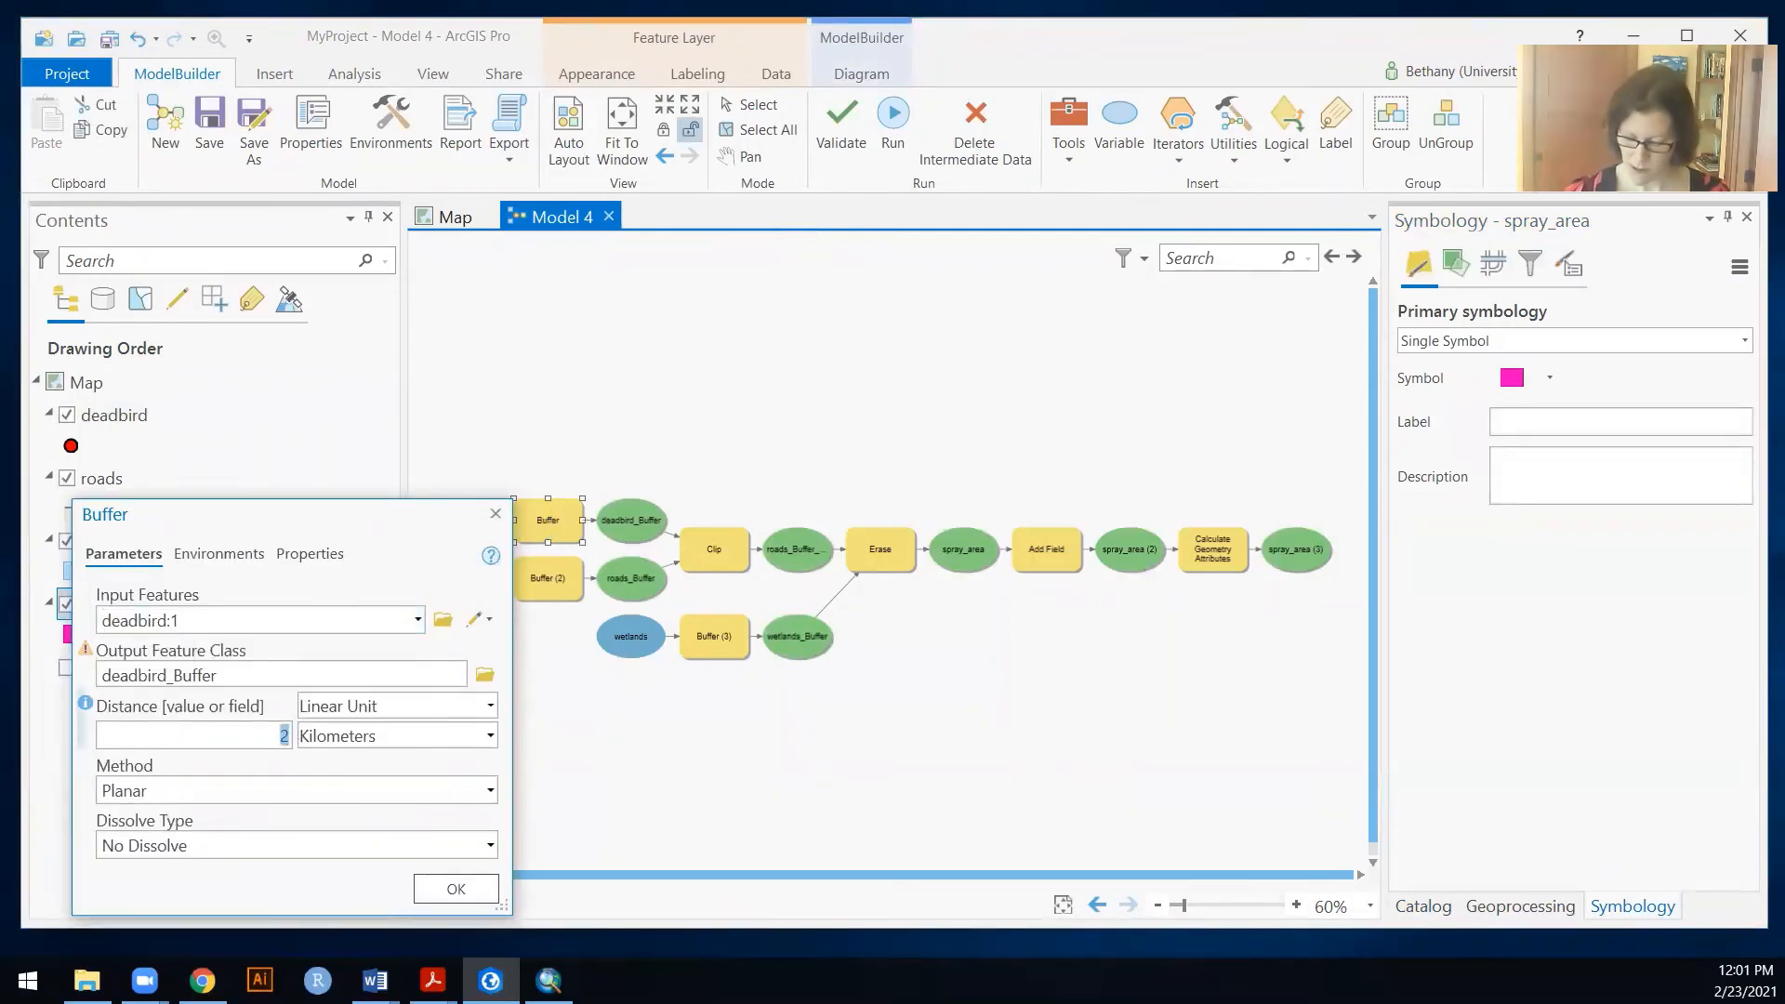
{"action": "left_click", "coordinate": [455, 890]}
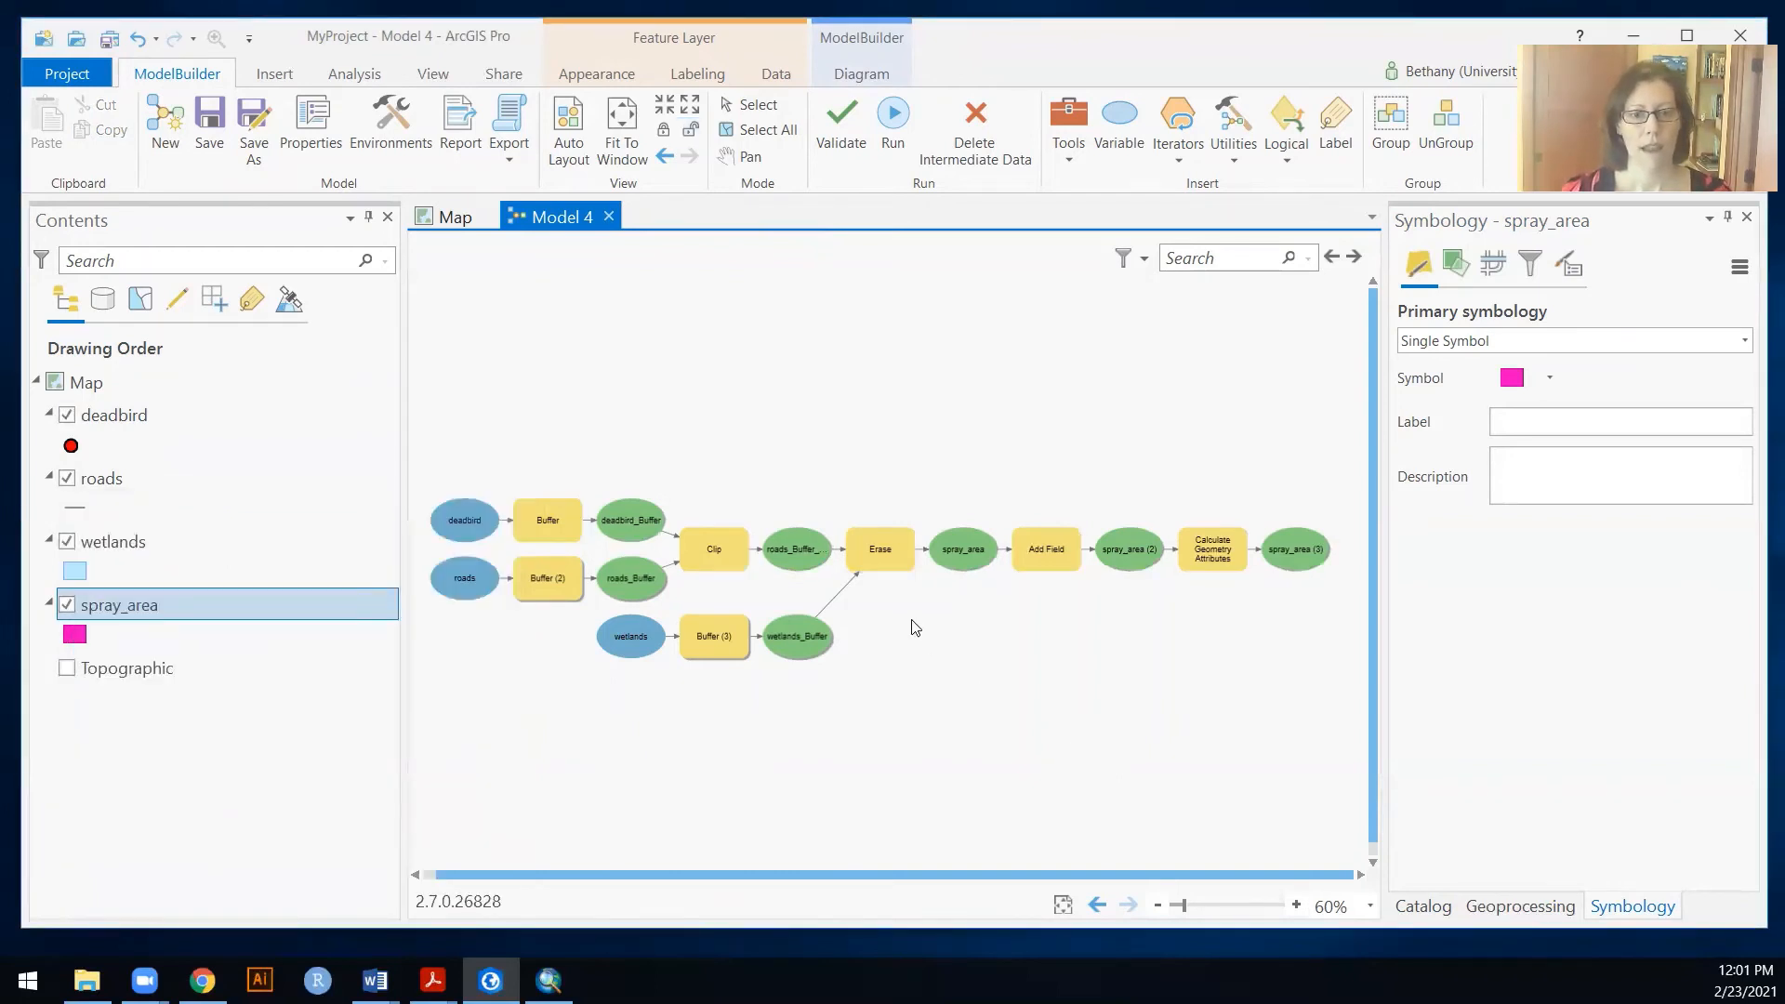
Step: Set the Erase tool's output feature class name to spray_area_1.5km and validate the model
{"action": "mouse_move", "coordinate": [888, 556]}
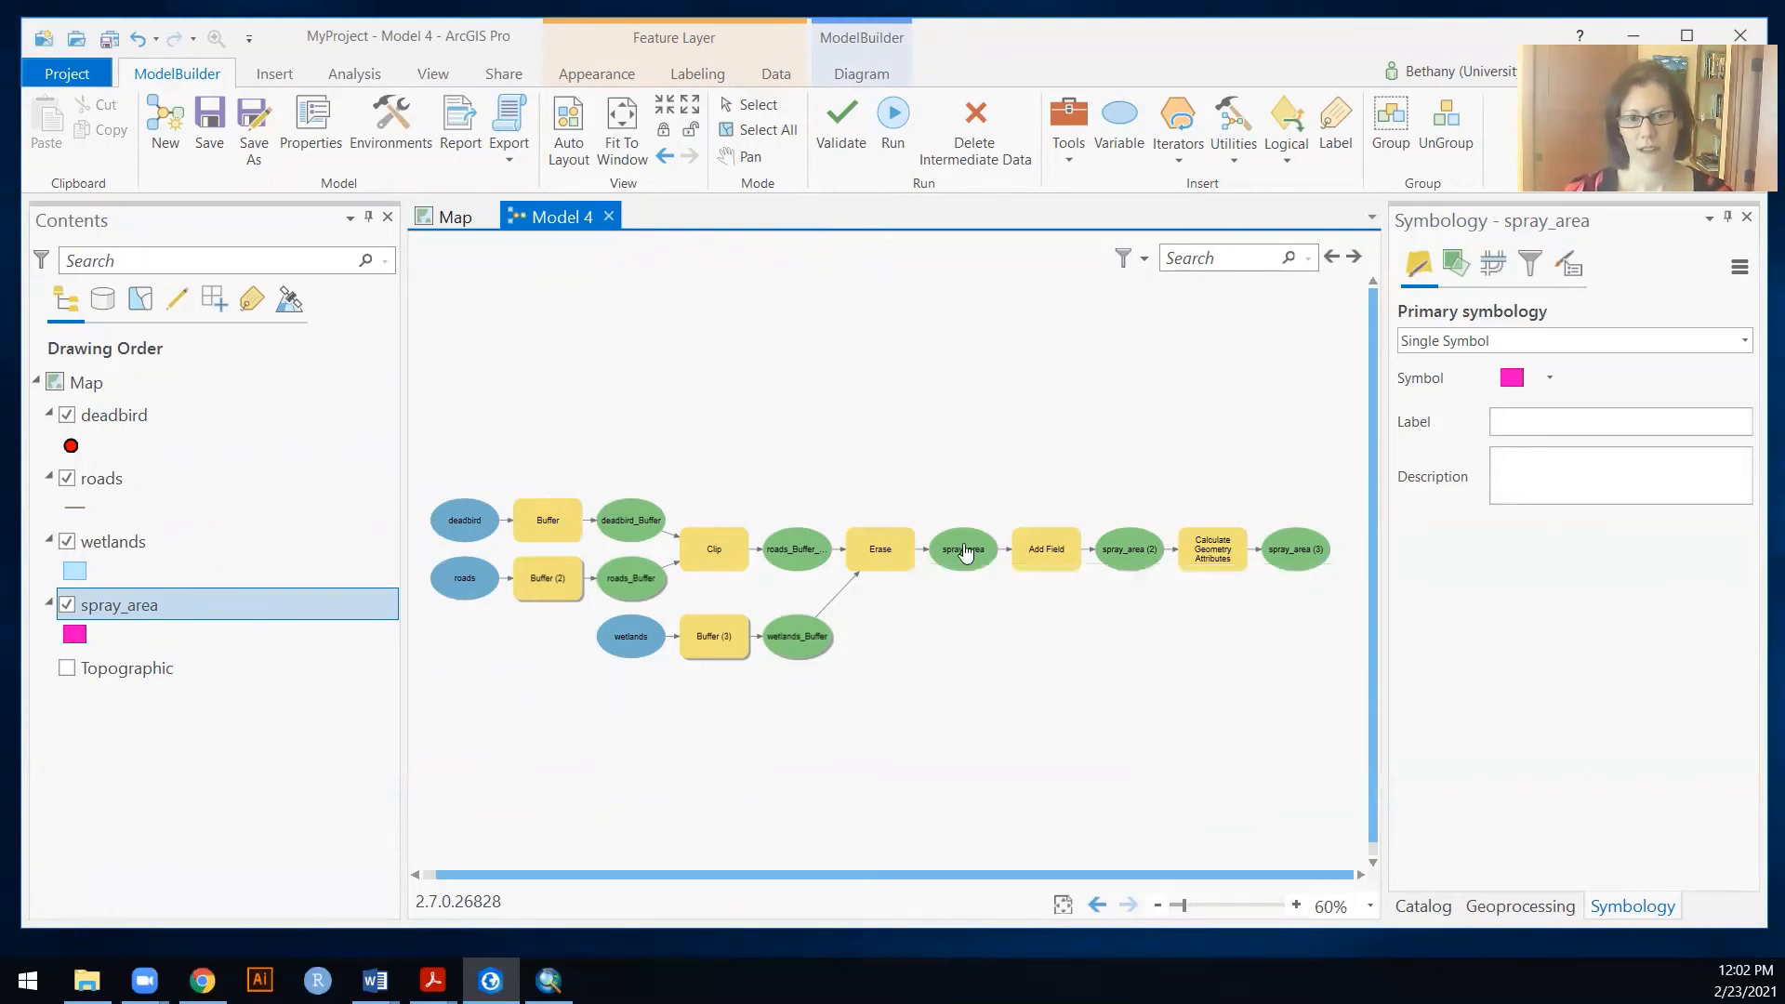
{"action": "double_click", "coordinate": [878, 556]}
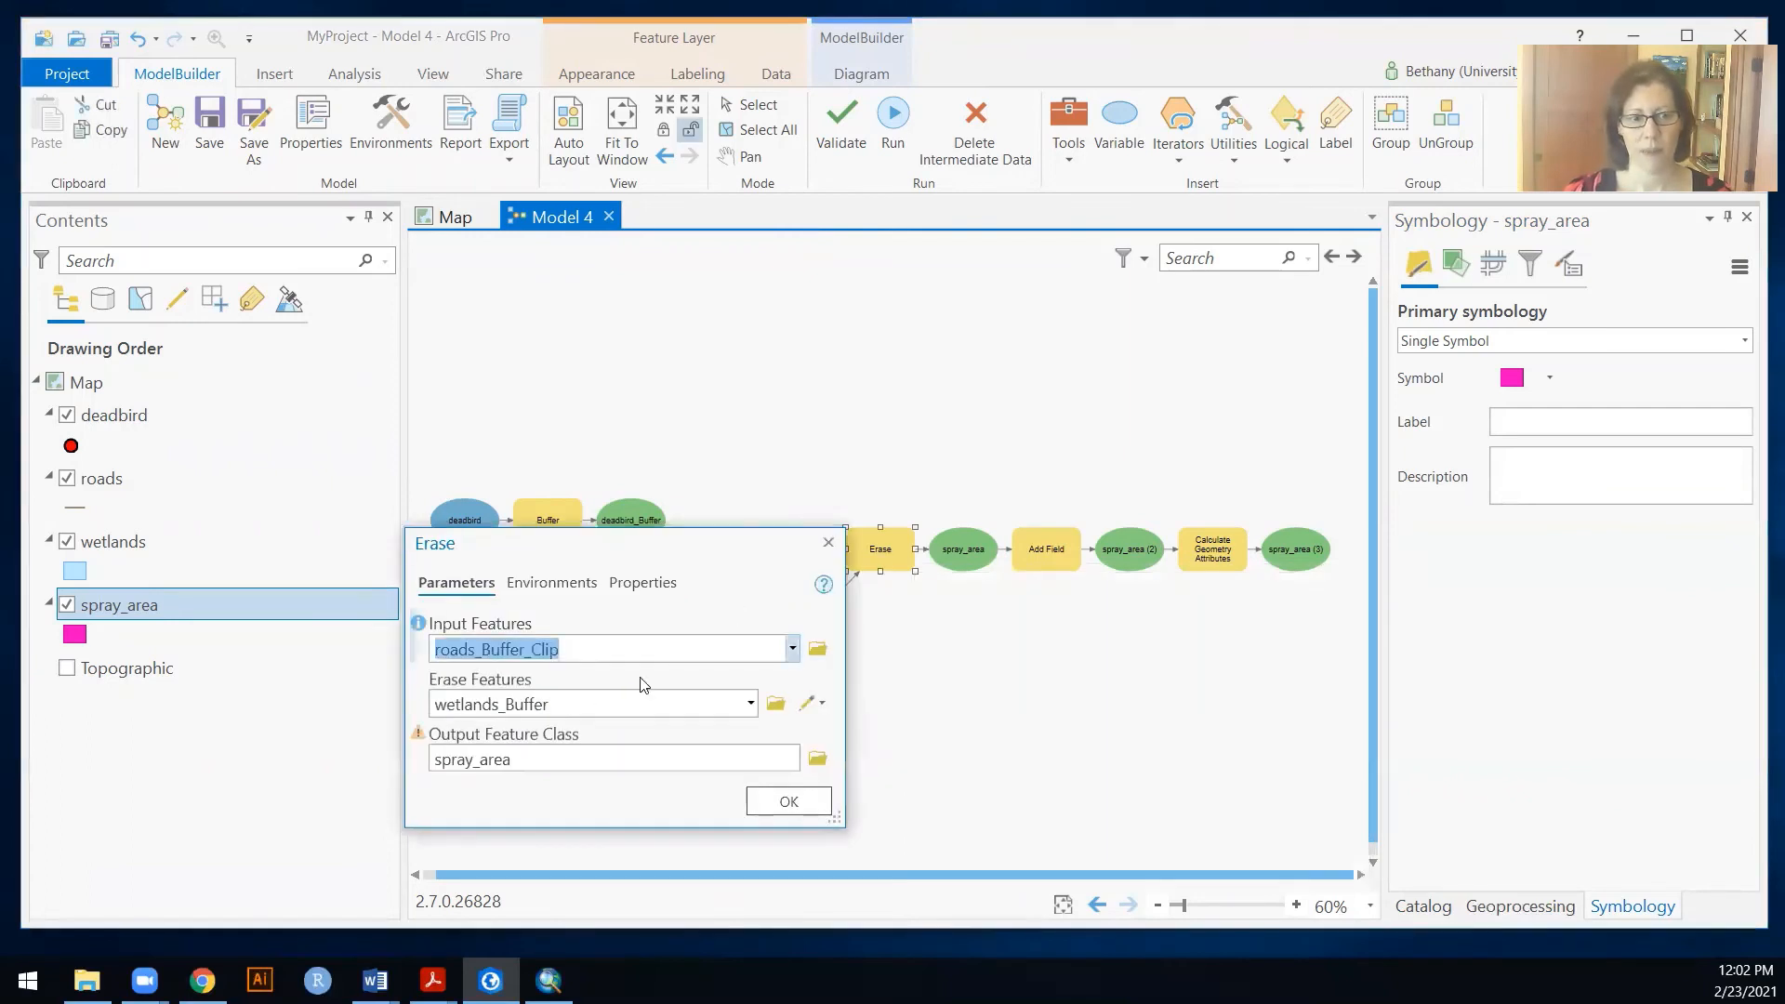
{"action": "left_click", "coordinate": [520, 768]}
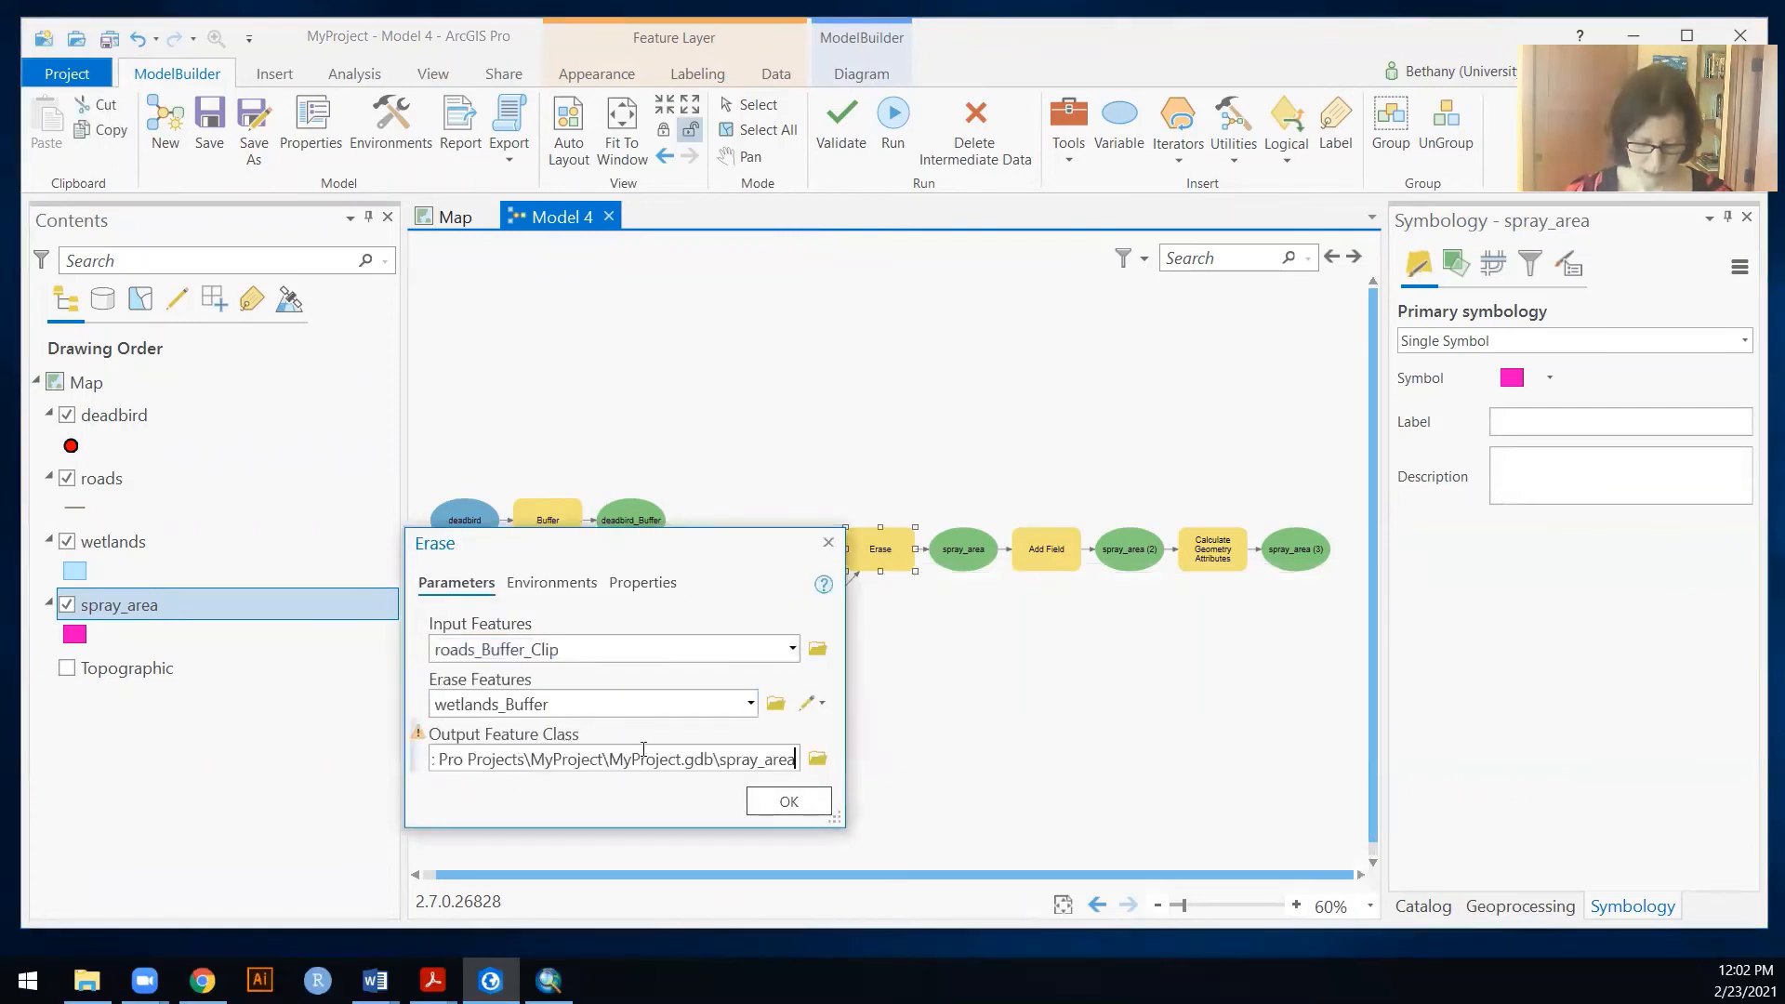
{"action": "type", "text": "_1.5km"}
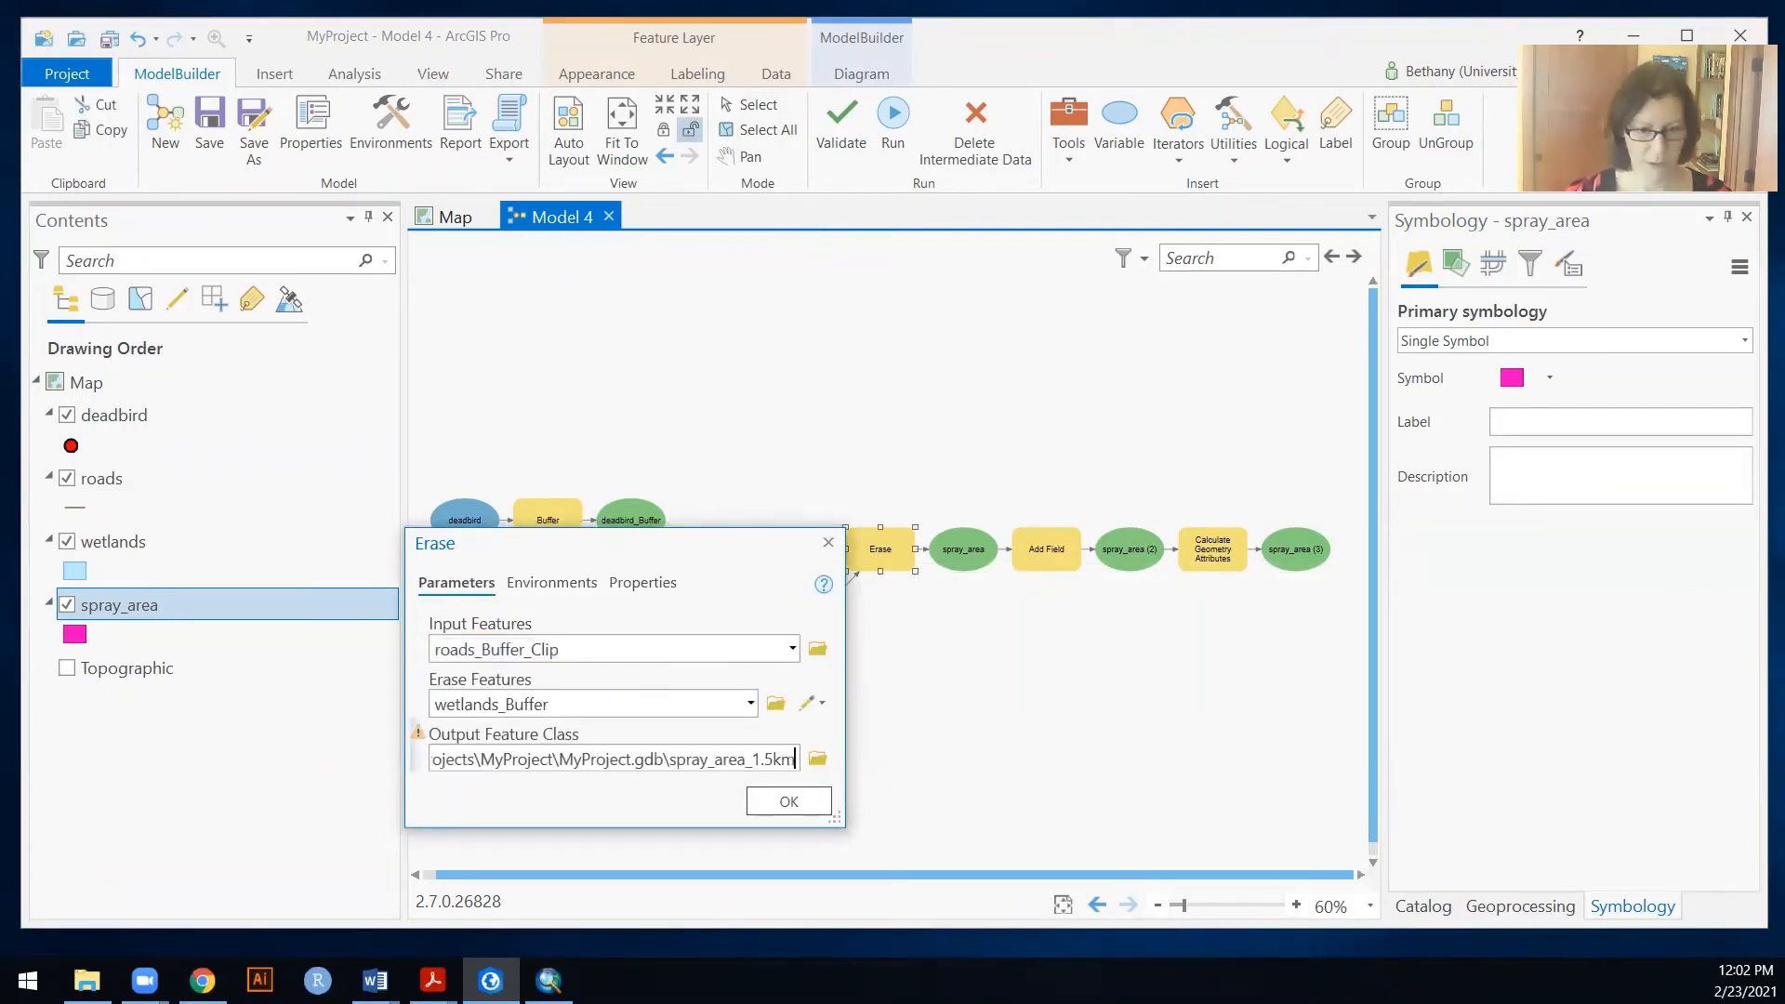
{"action": "left_click", "coordinate": [778, 803]}
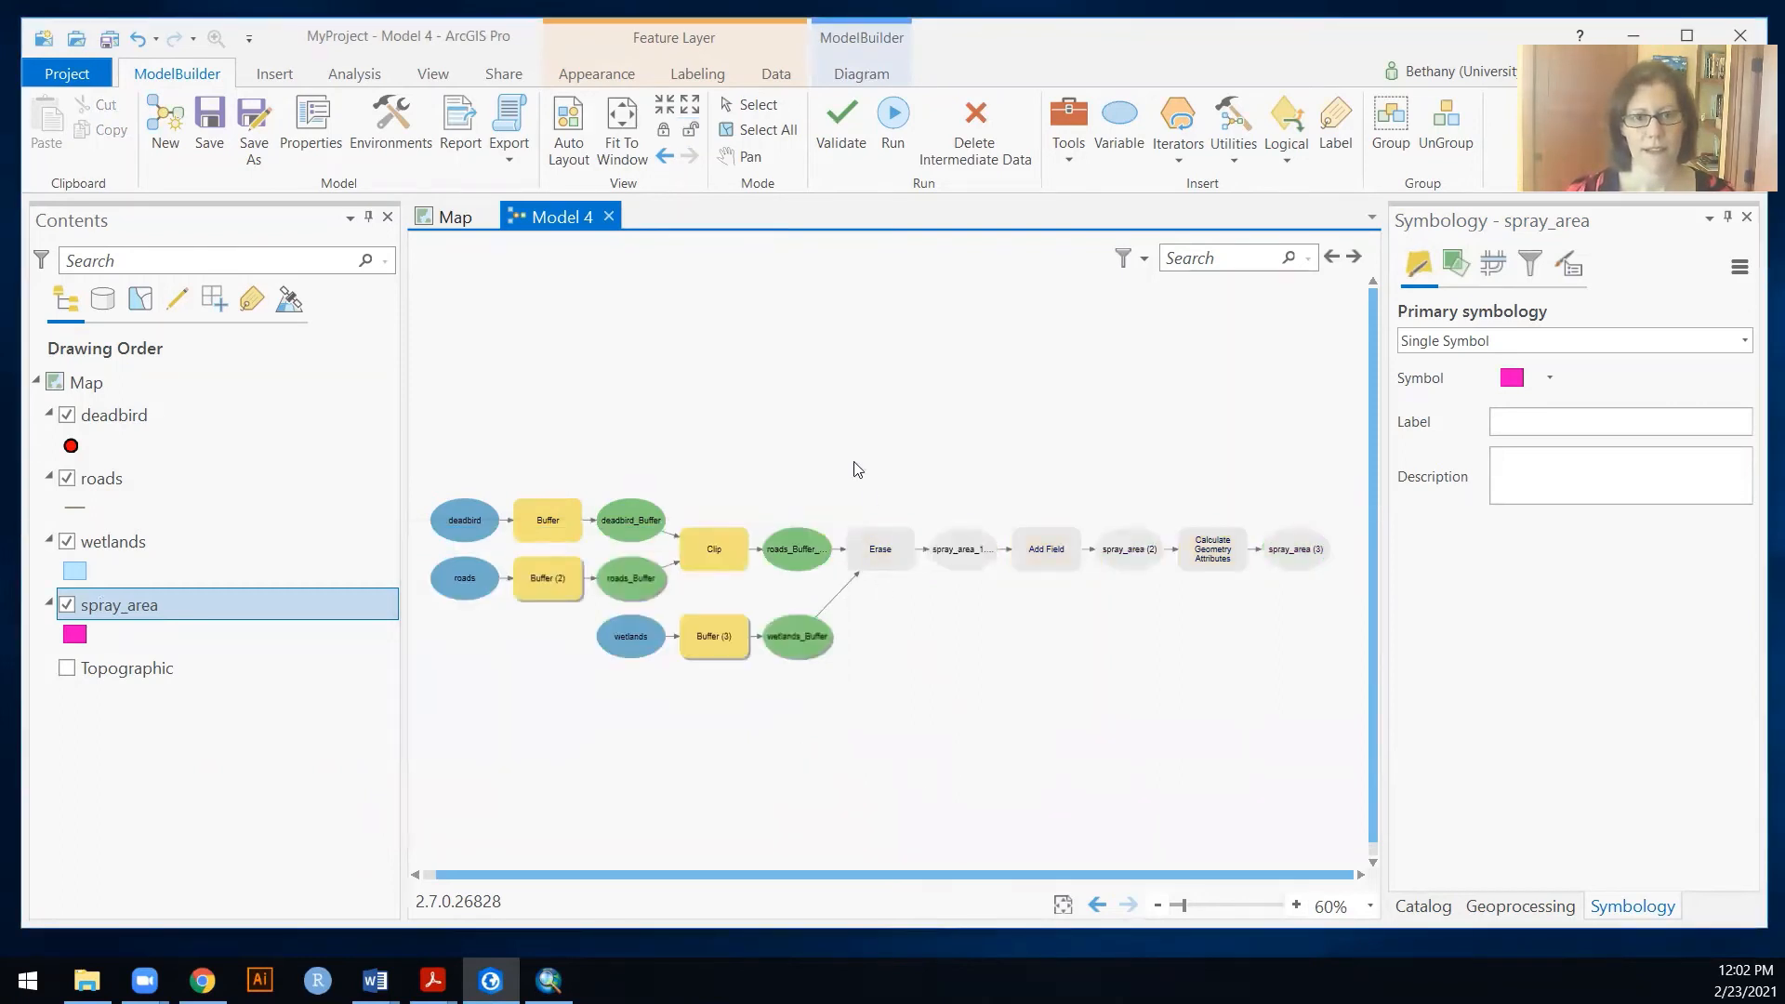
{"action": "left_click", "coordinate": [843, 119]}
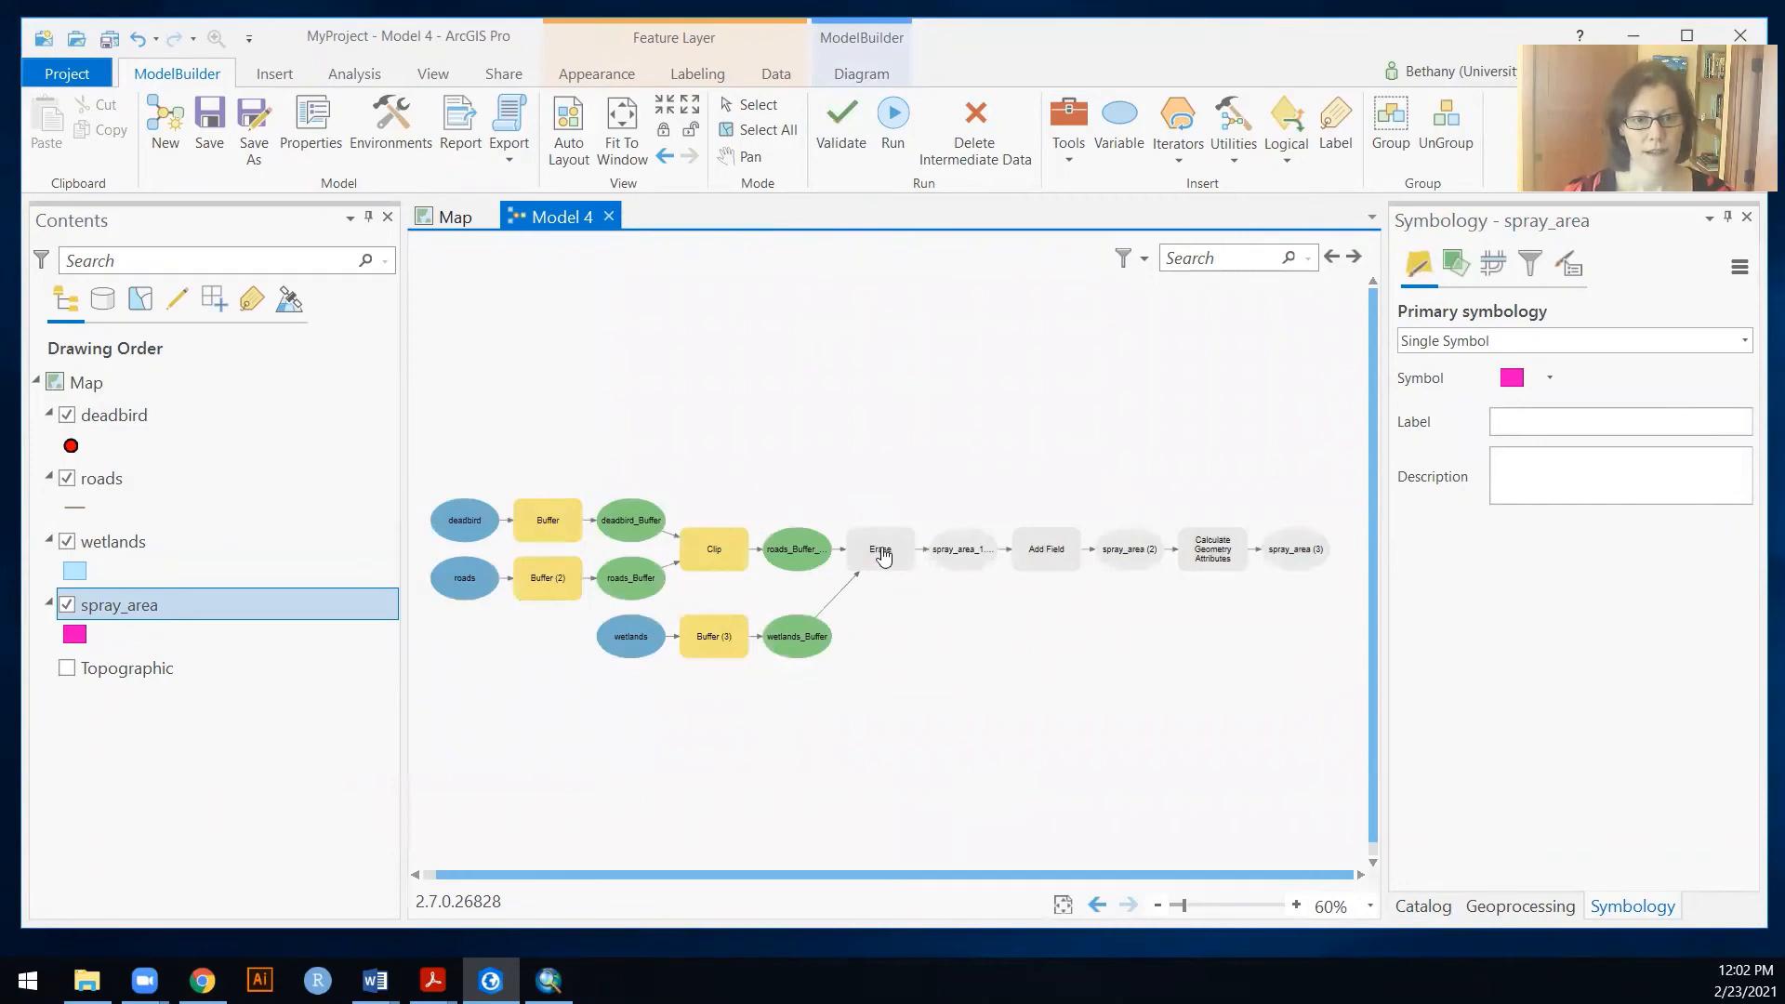
Step: Change the Erase tool's output feature class name to spray_area_1_5km and validate the model
{"action": "mouse_move", "coordinate": [880, 556]}
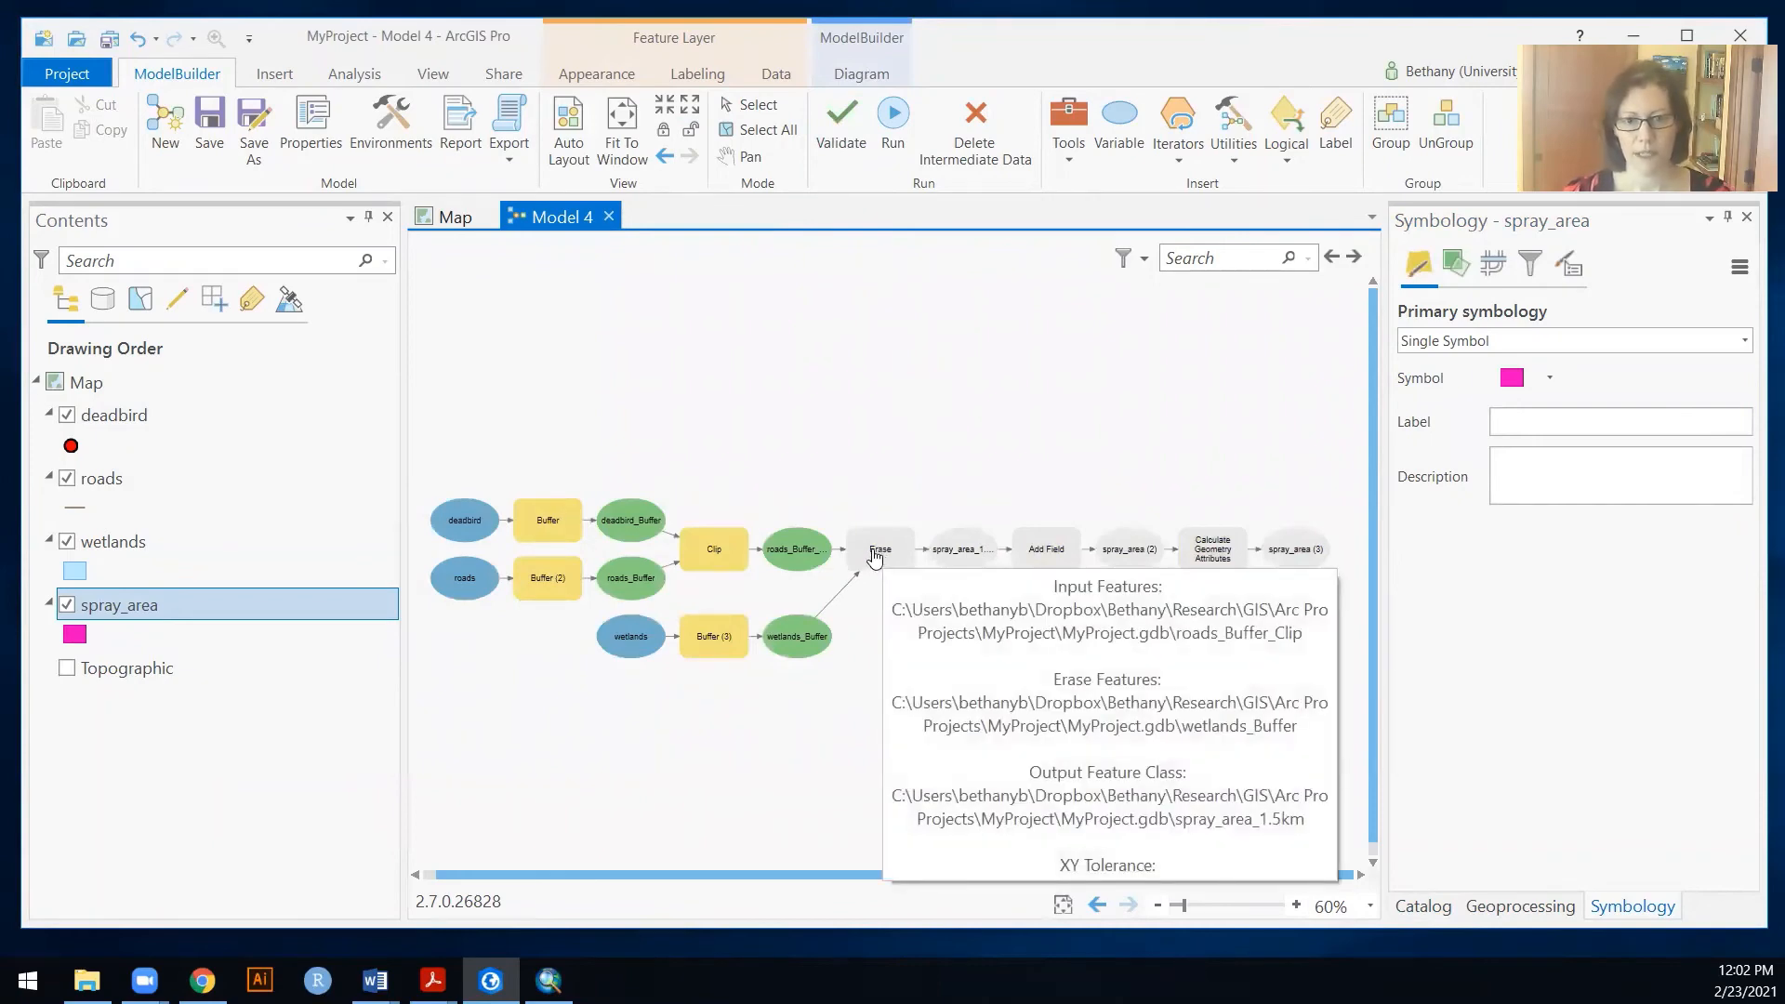
{"action": "double_click", "coordinate": [874, 552]}
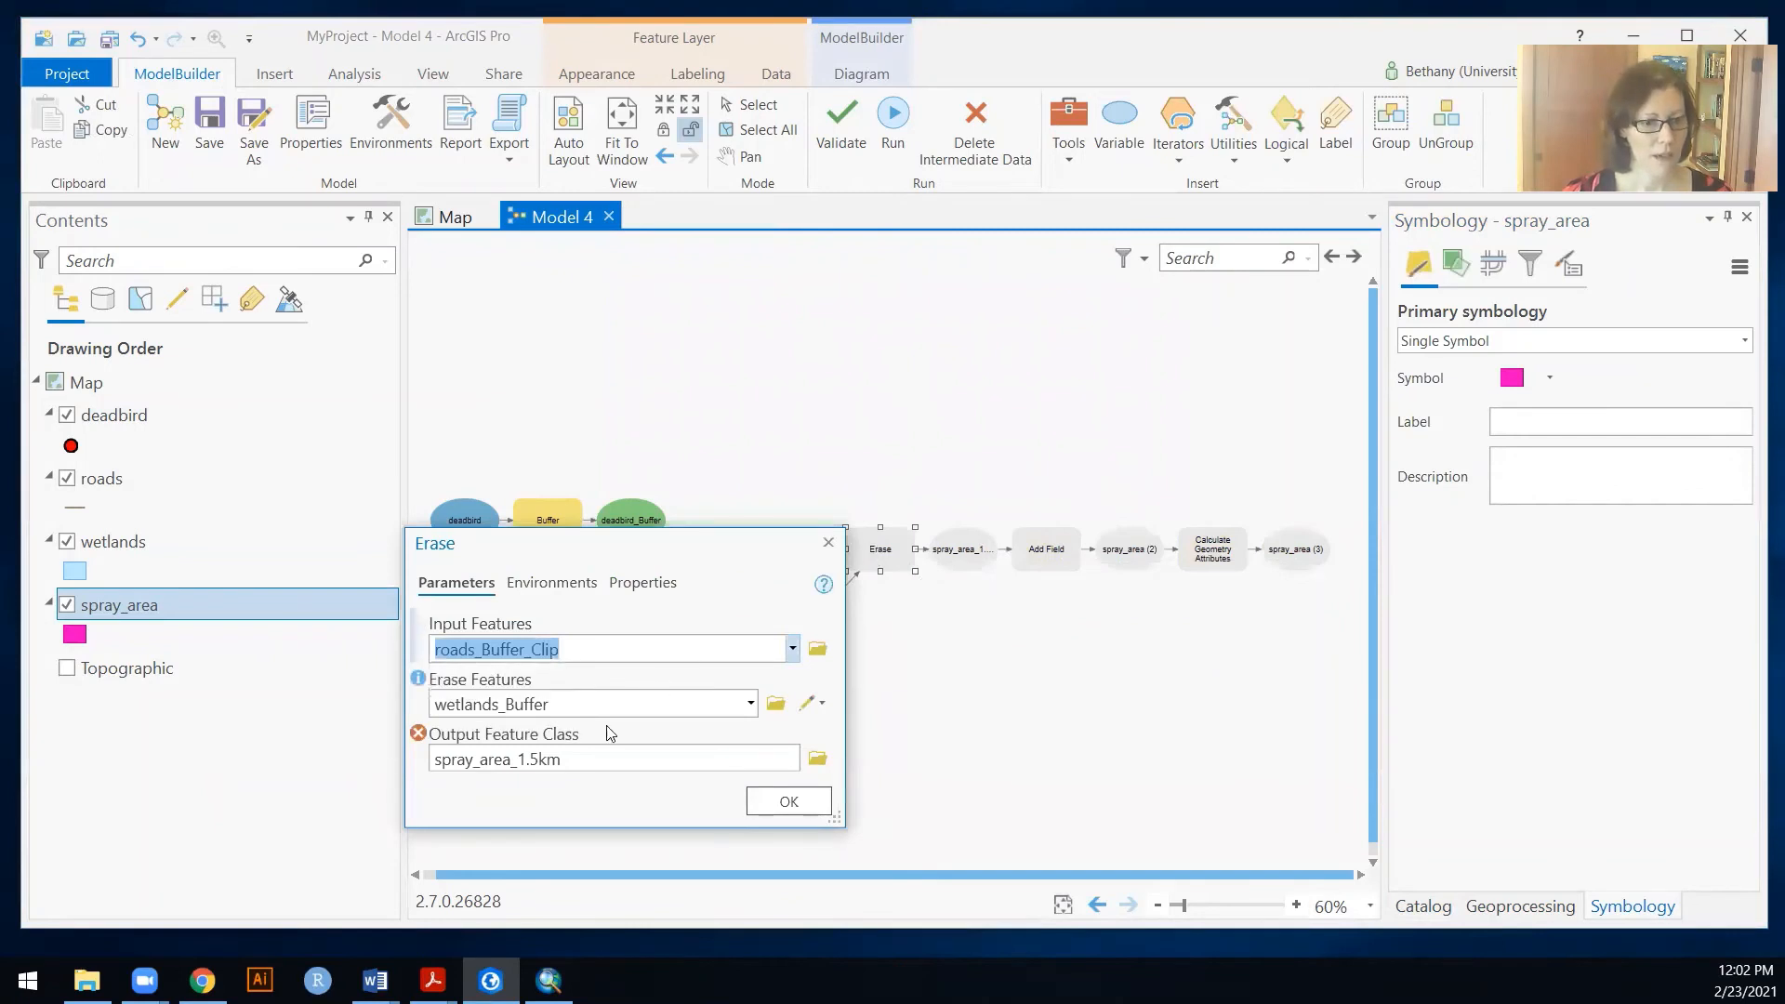
{"action": "left_click", "coordinate": [775, 758]}
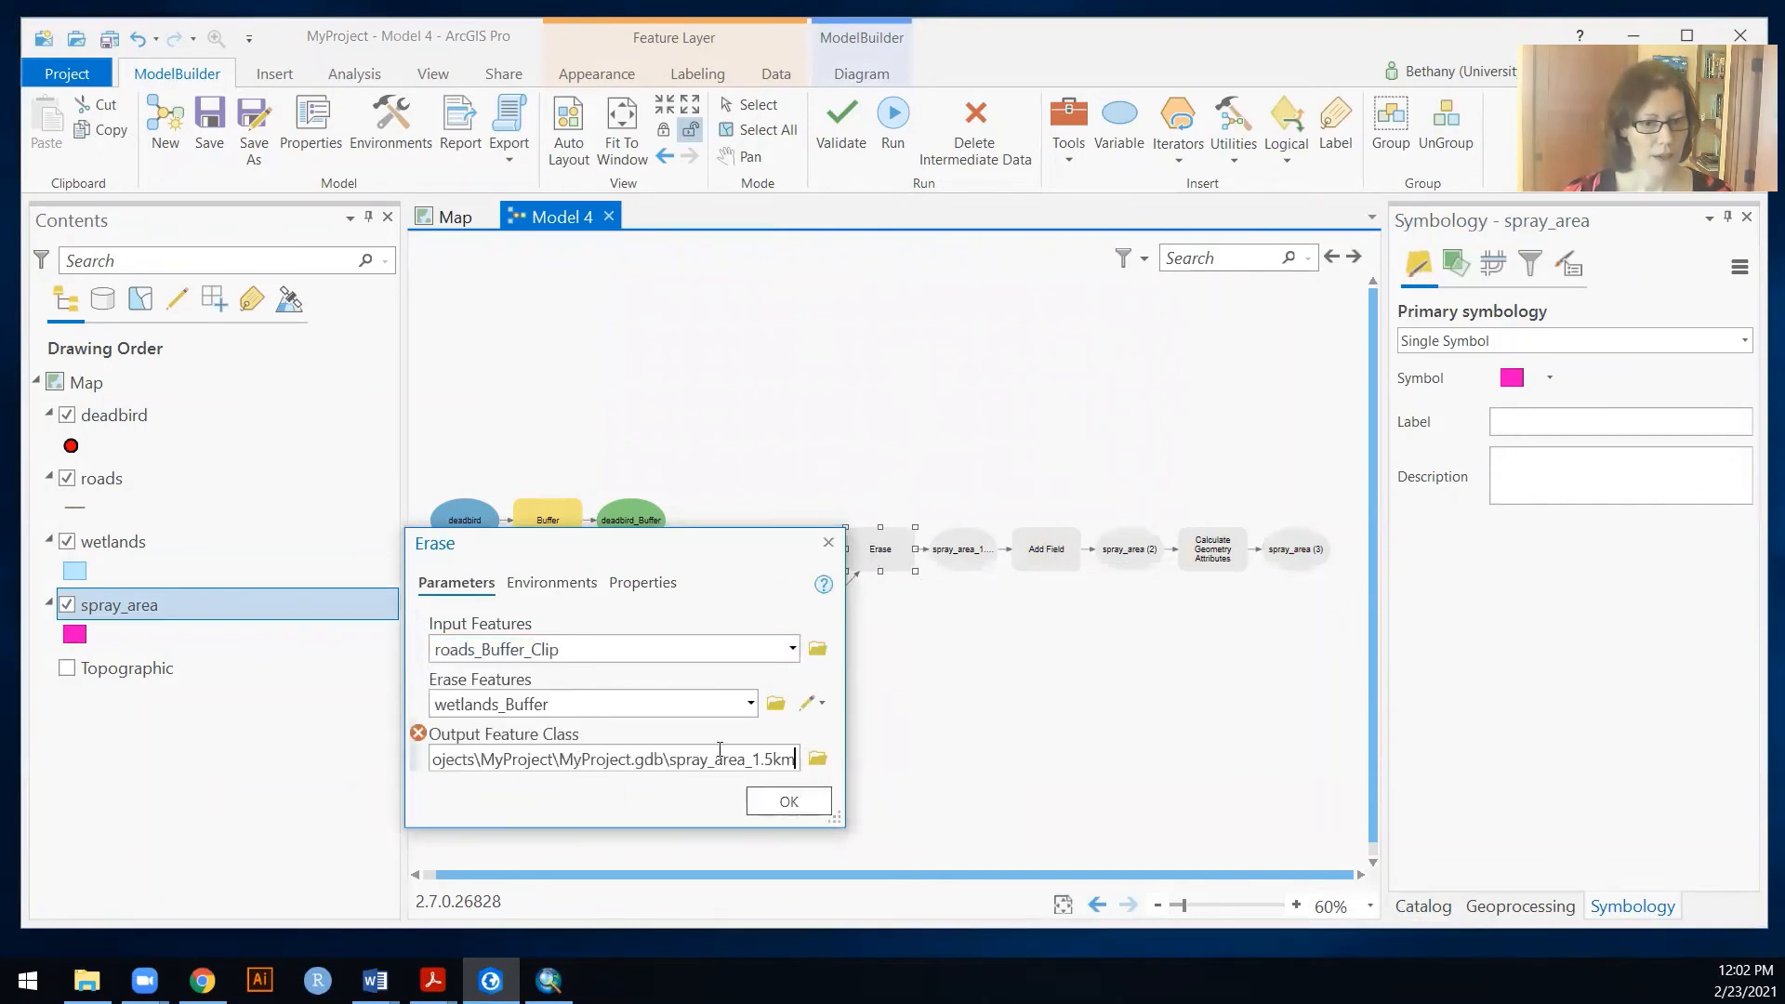
{"action": "left_click", "coordinate": [767, 755]}
{"action": "key", "text": "BackSpace"}
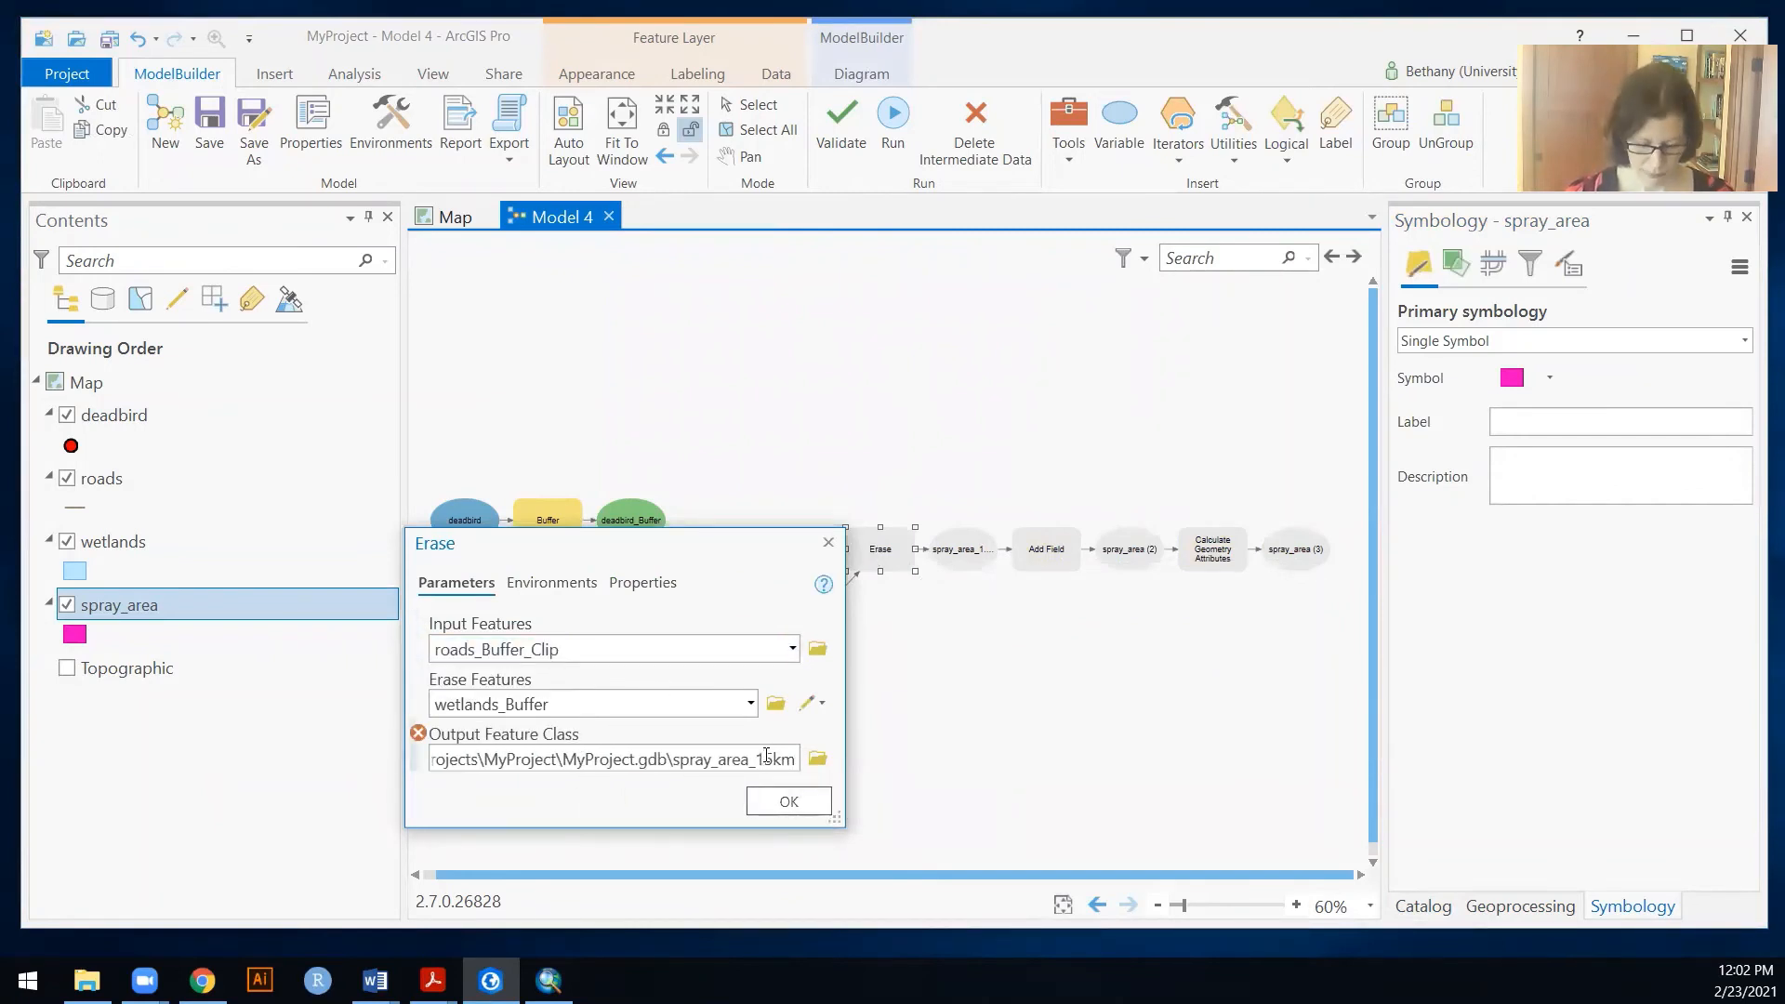
{"action": "type", "text": "_"}
{"action": "left_click", "coordinate": [795, 797]}
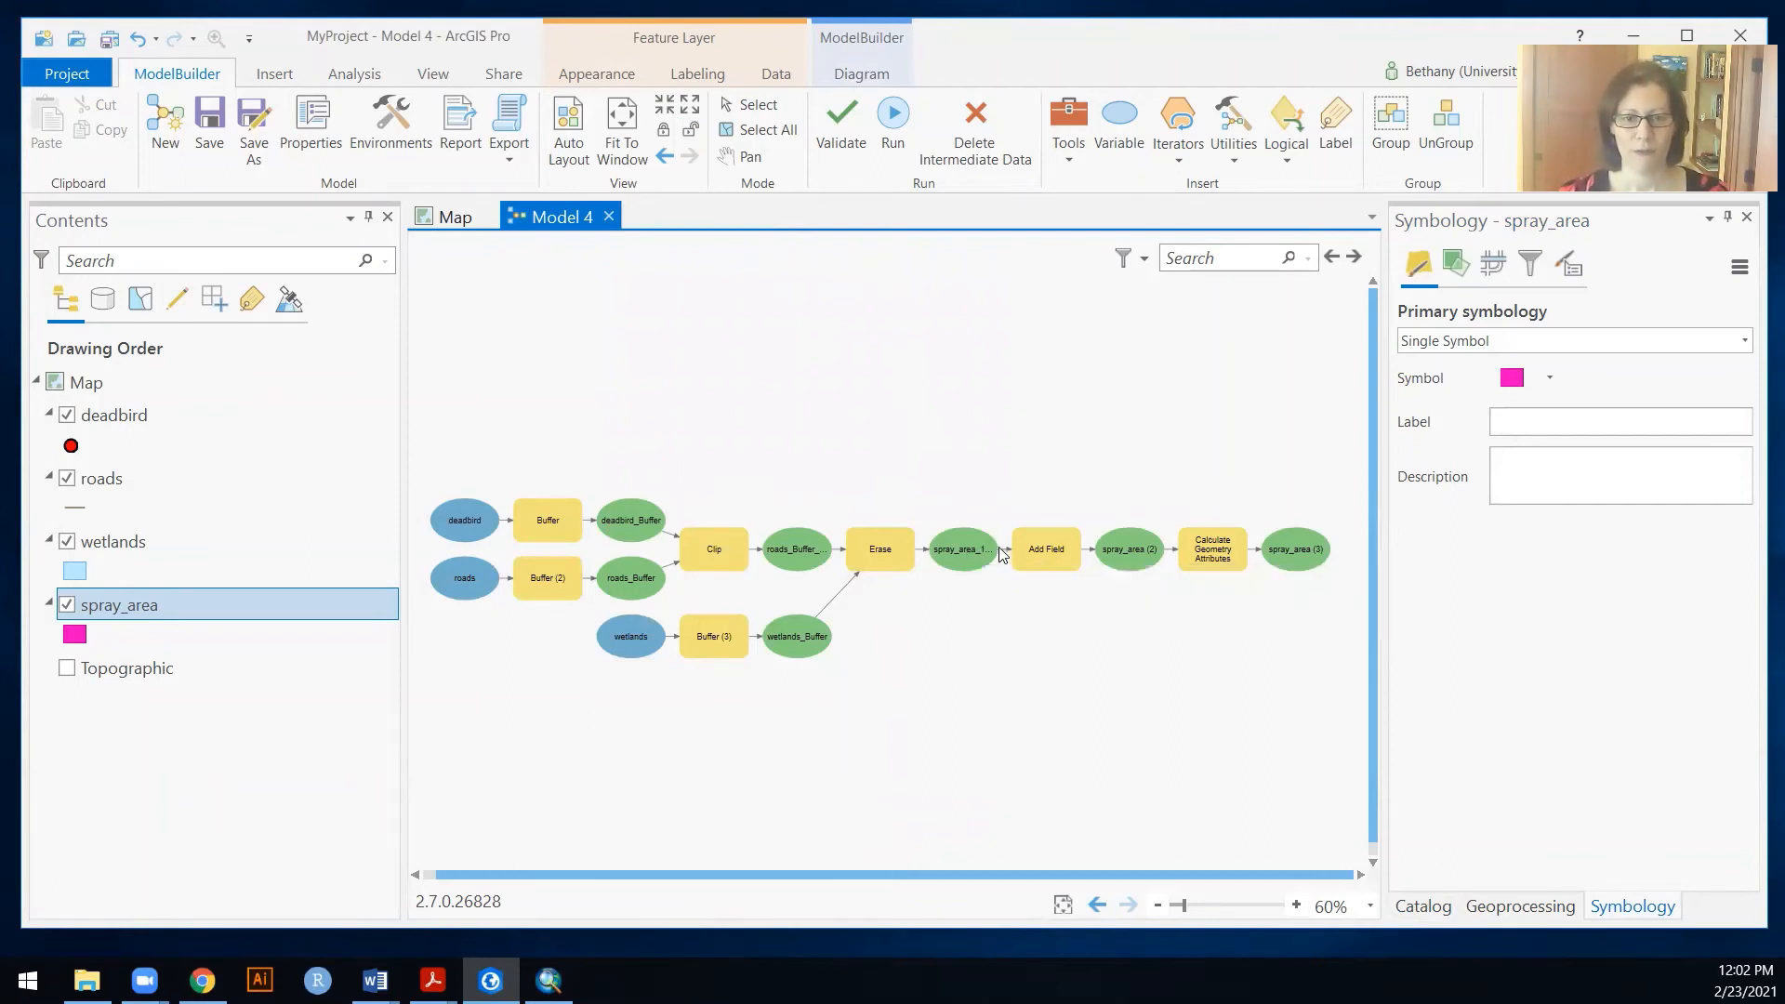
{"action": "left_click", "coordinate": [843, 141]}
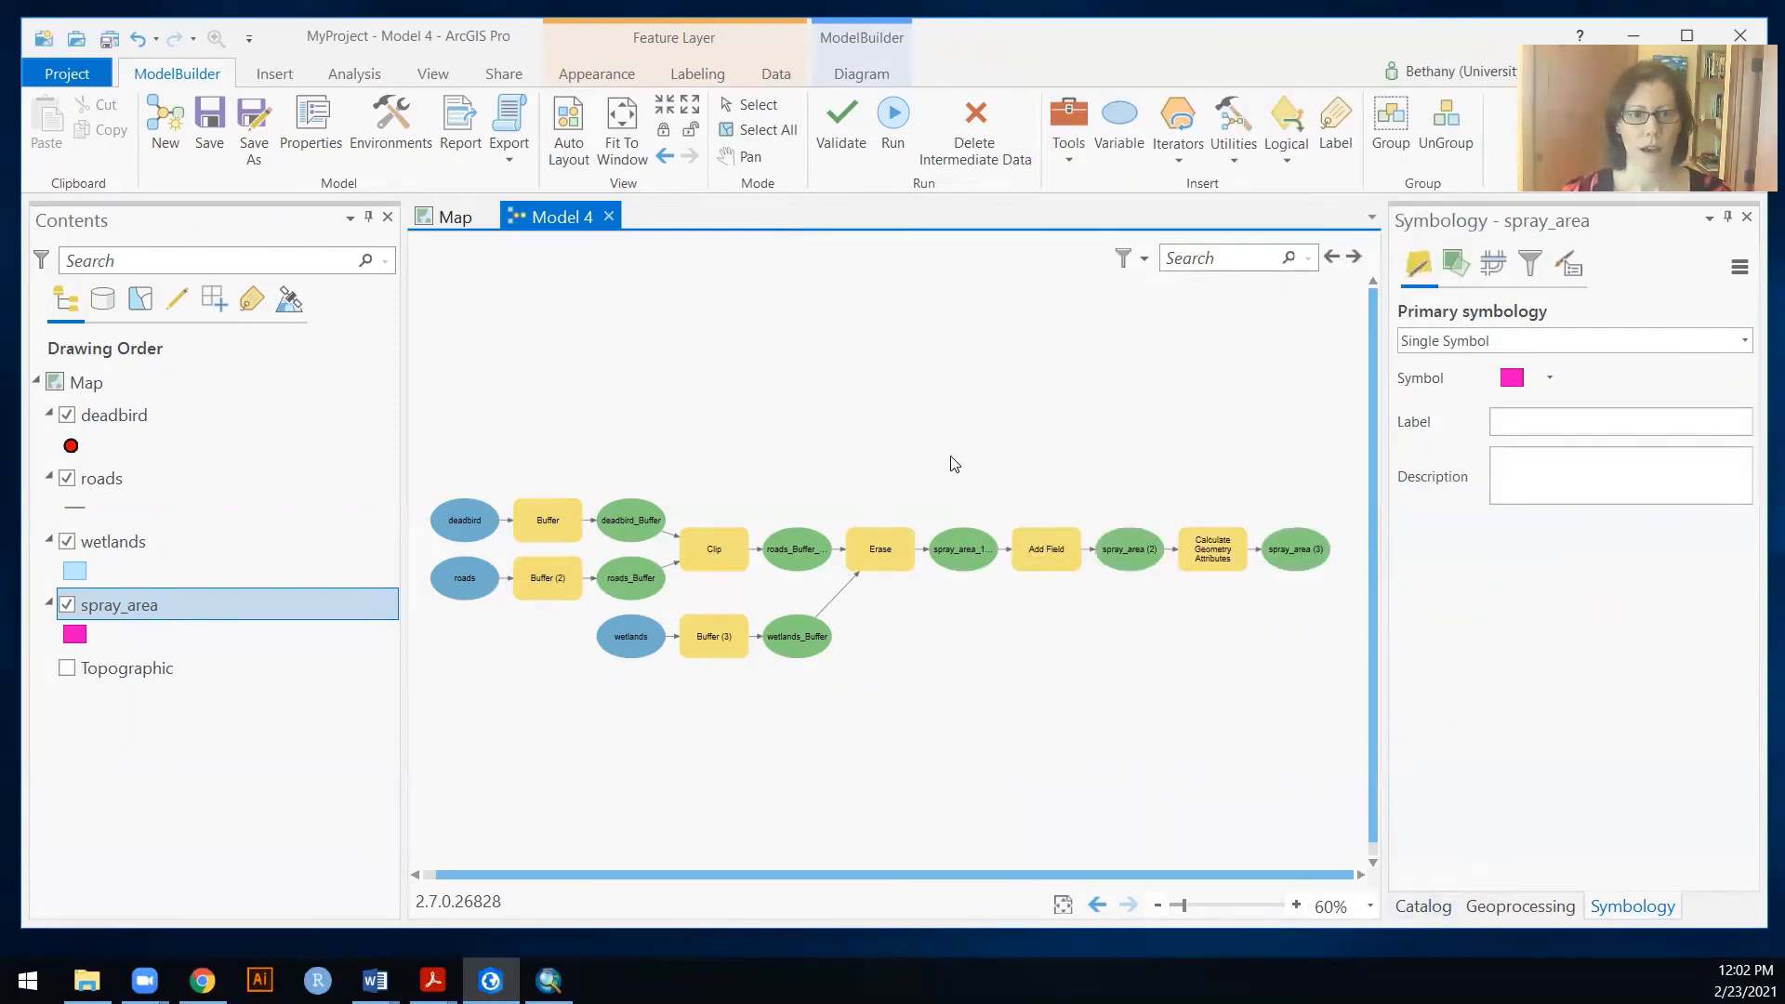
Step: Run the whole model, close its progress window on completion and refresh MyProject.gdb in the project catalog
{"action": "left_click", "coordinate": [894, 115]}
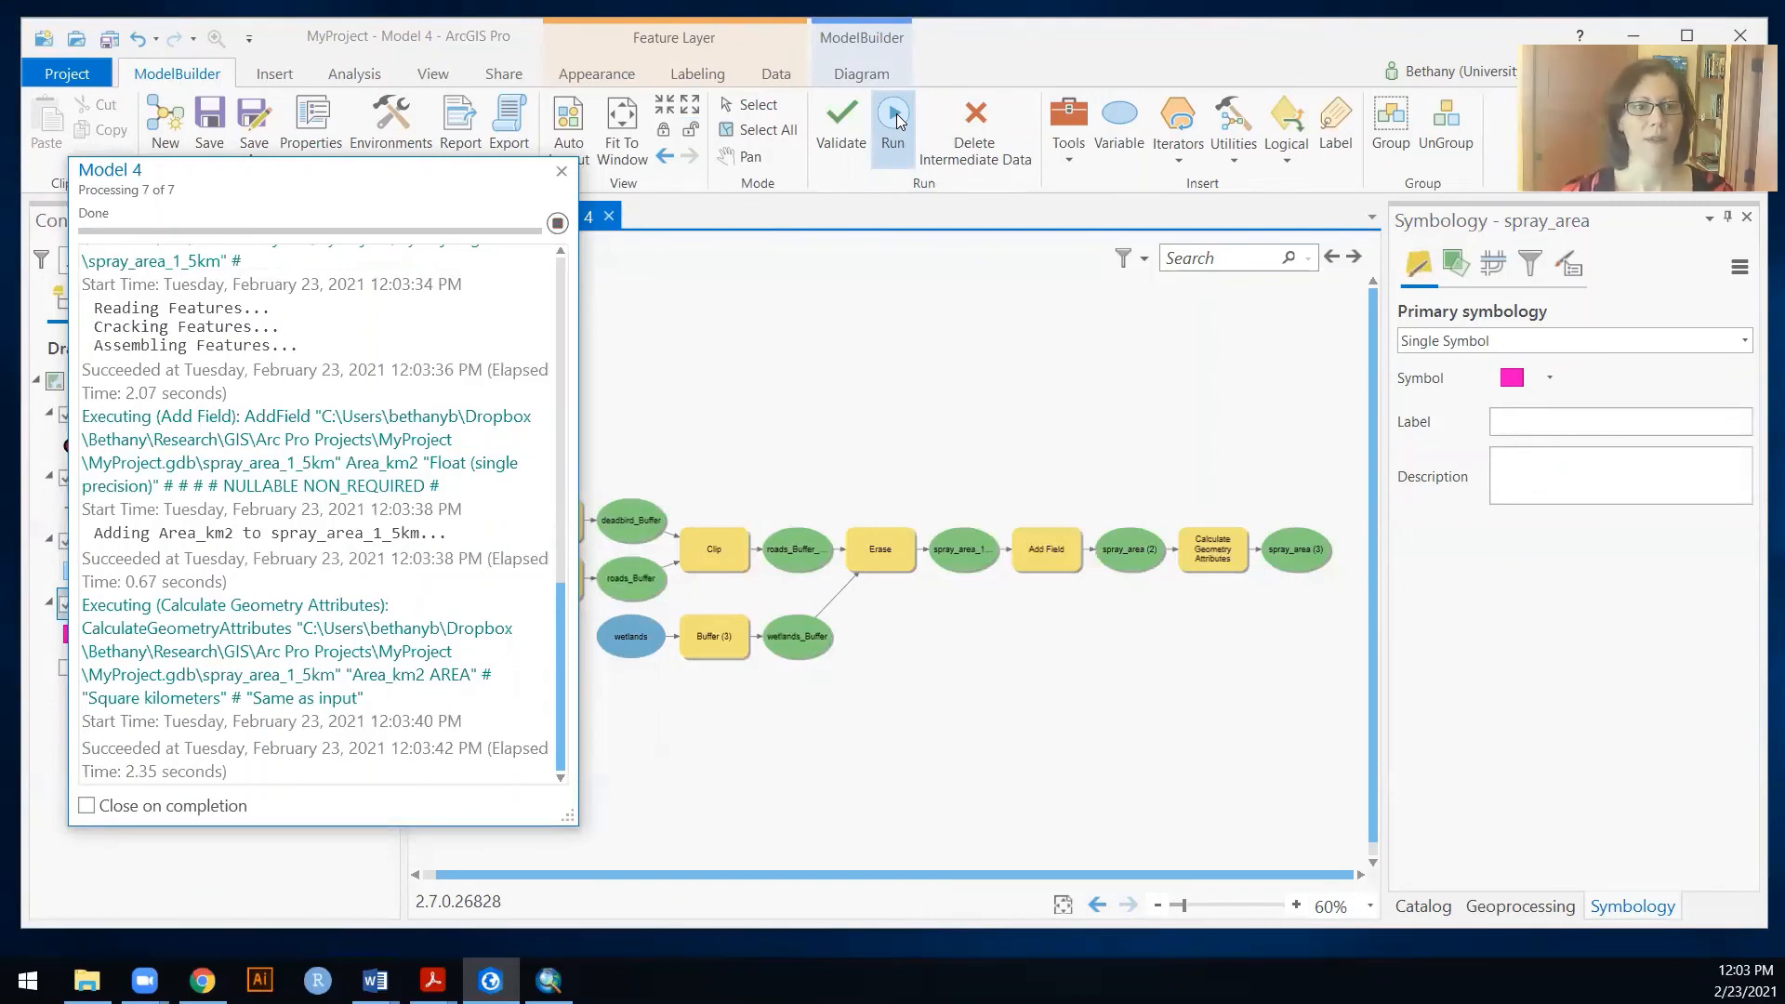
{"action": "left_click", "coordinate": [562, 171]}
{"action": "left_click", "coordinate": [1426, 905]}
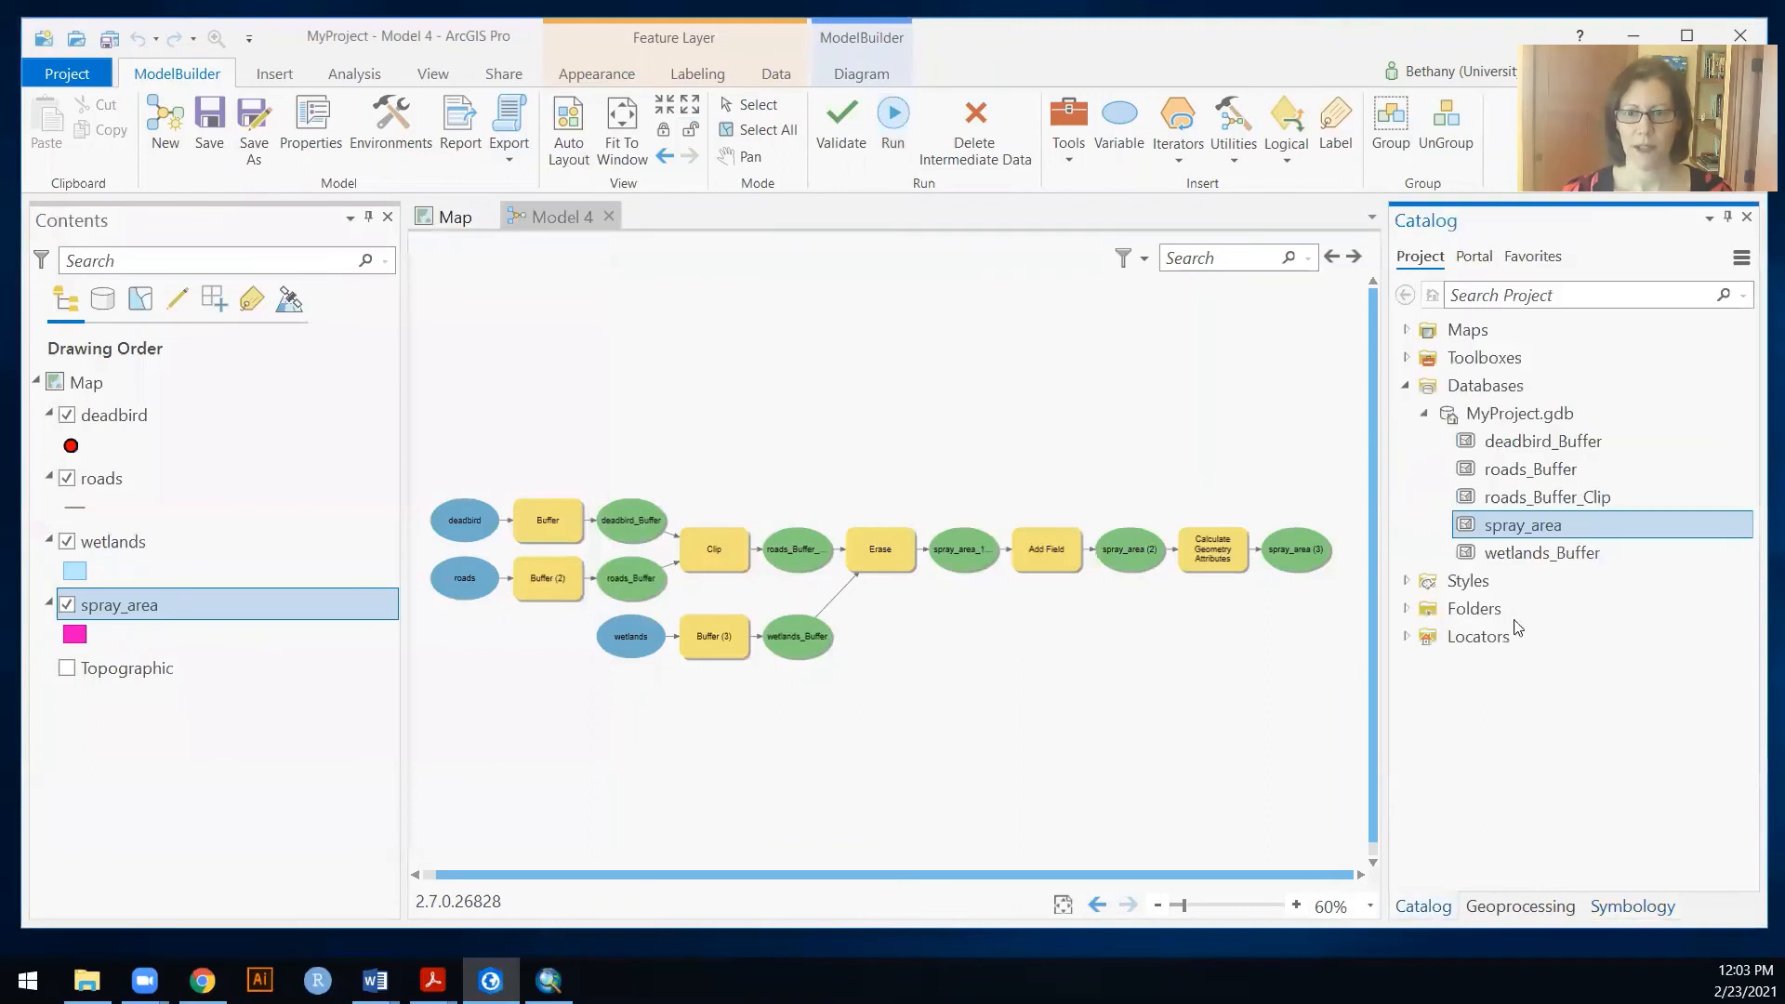
{"action": "right_click", "coordinate": [1488, 414]}
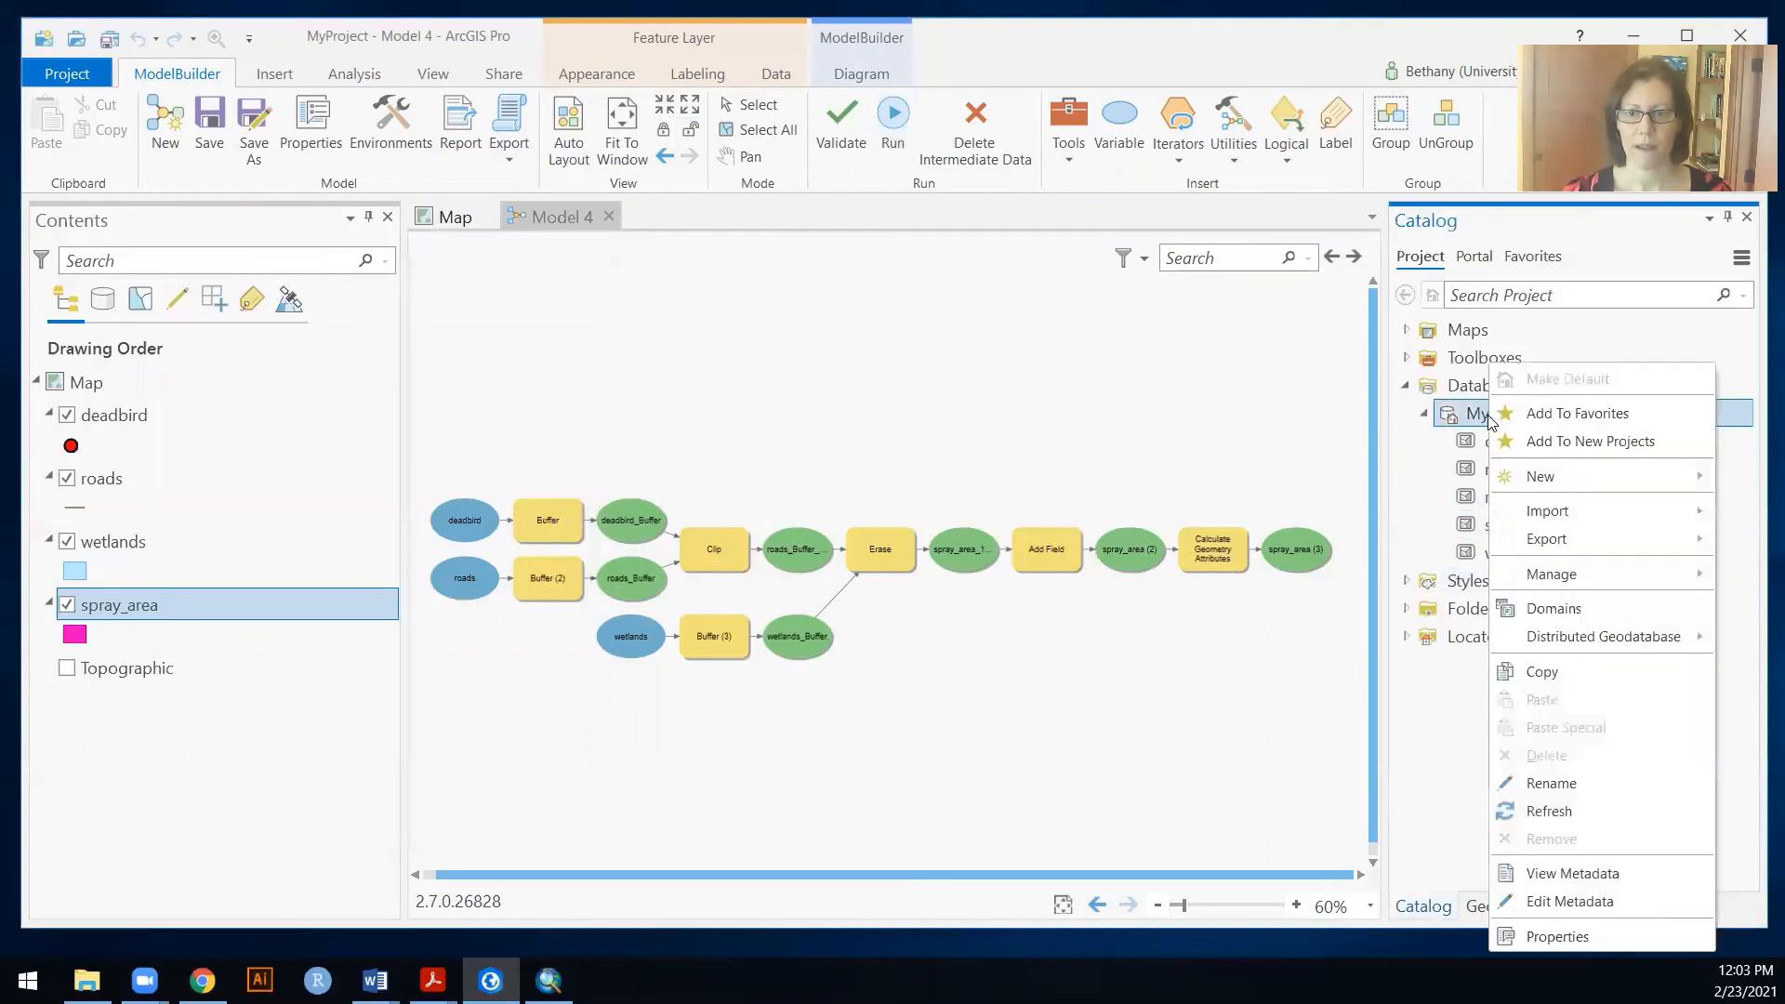
{"action": "left_click", "coordinate": [1534, 797]}
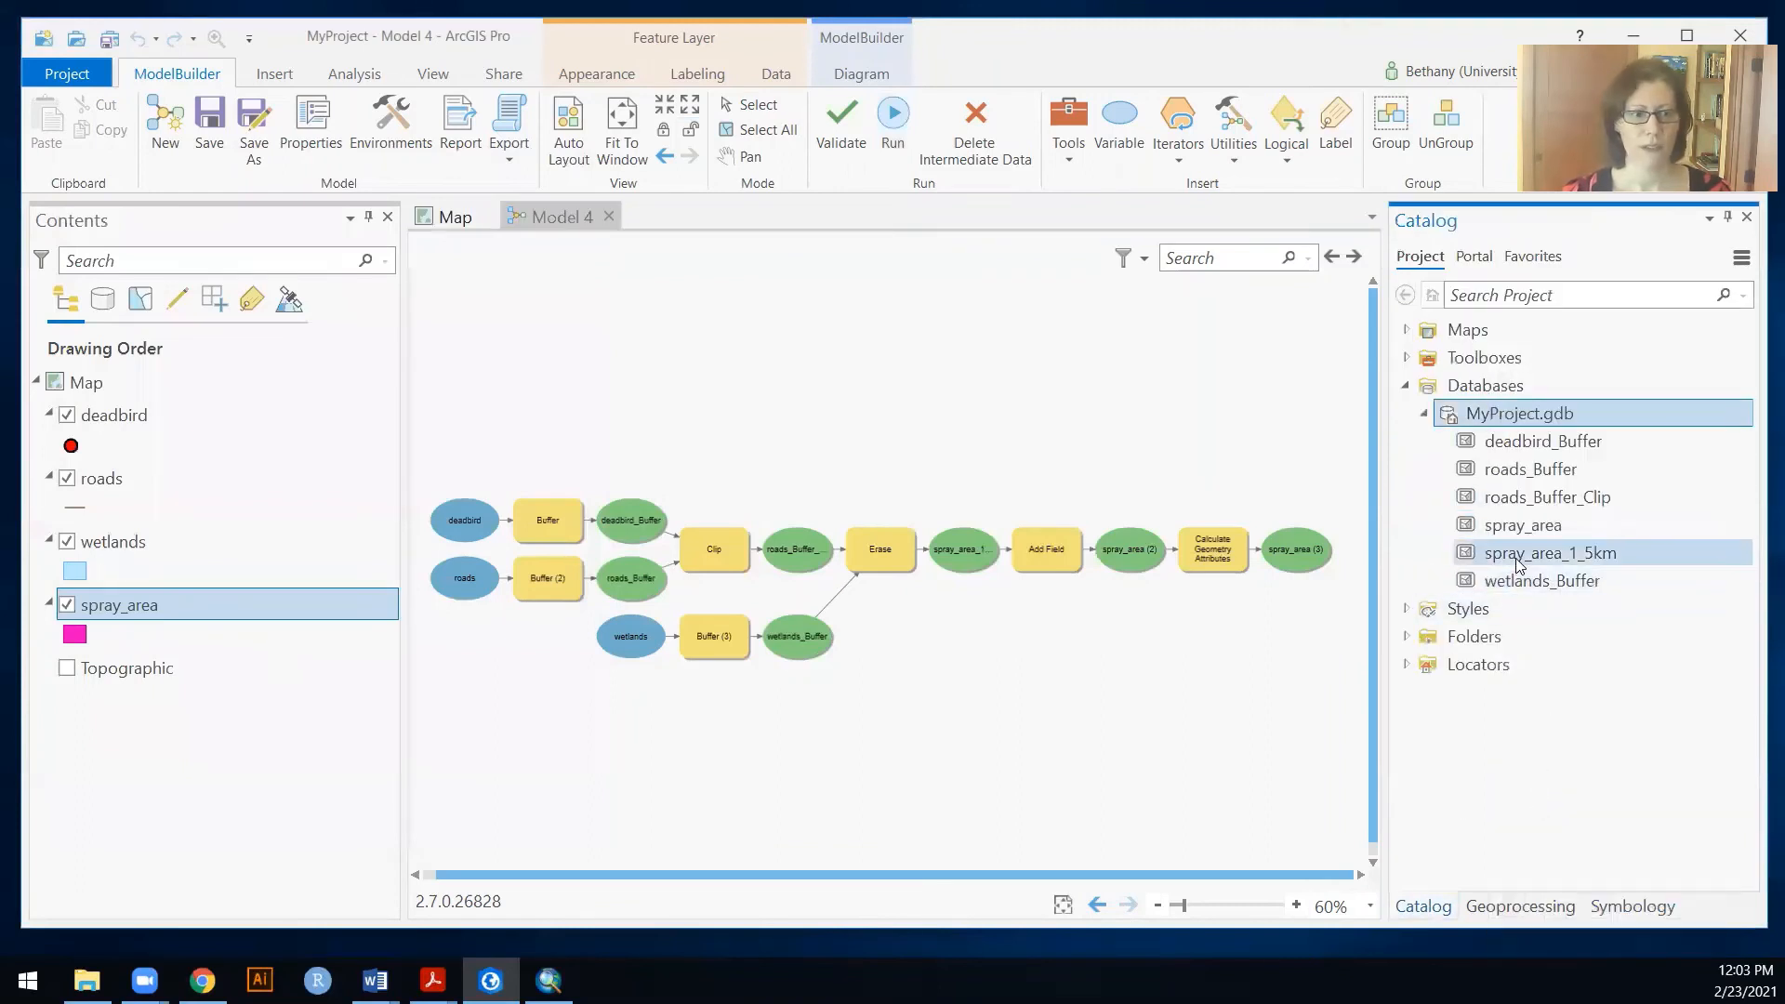
Step: Add spray_area_1_5km to the map and toggle its visibility off and on to compare it with spray_area
{"action": "mouse_move", "coordinate": [1517, 559]}
{"action": "left_mouse_down"}
{"action": "mouse_move", "coordinate": [227, 686]}
{"action": "mouse_move", "coordinate": [210, 583]}
{"action": "left_mouse_up"}
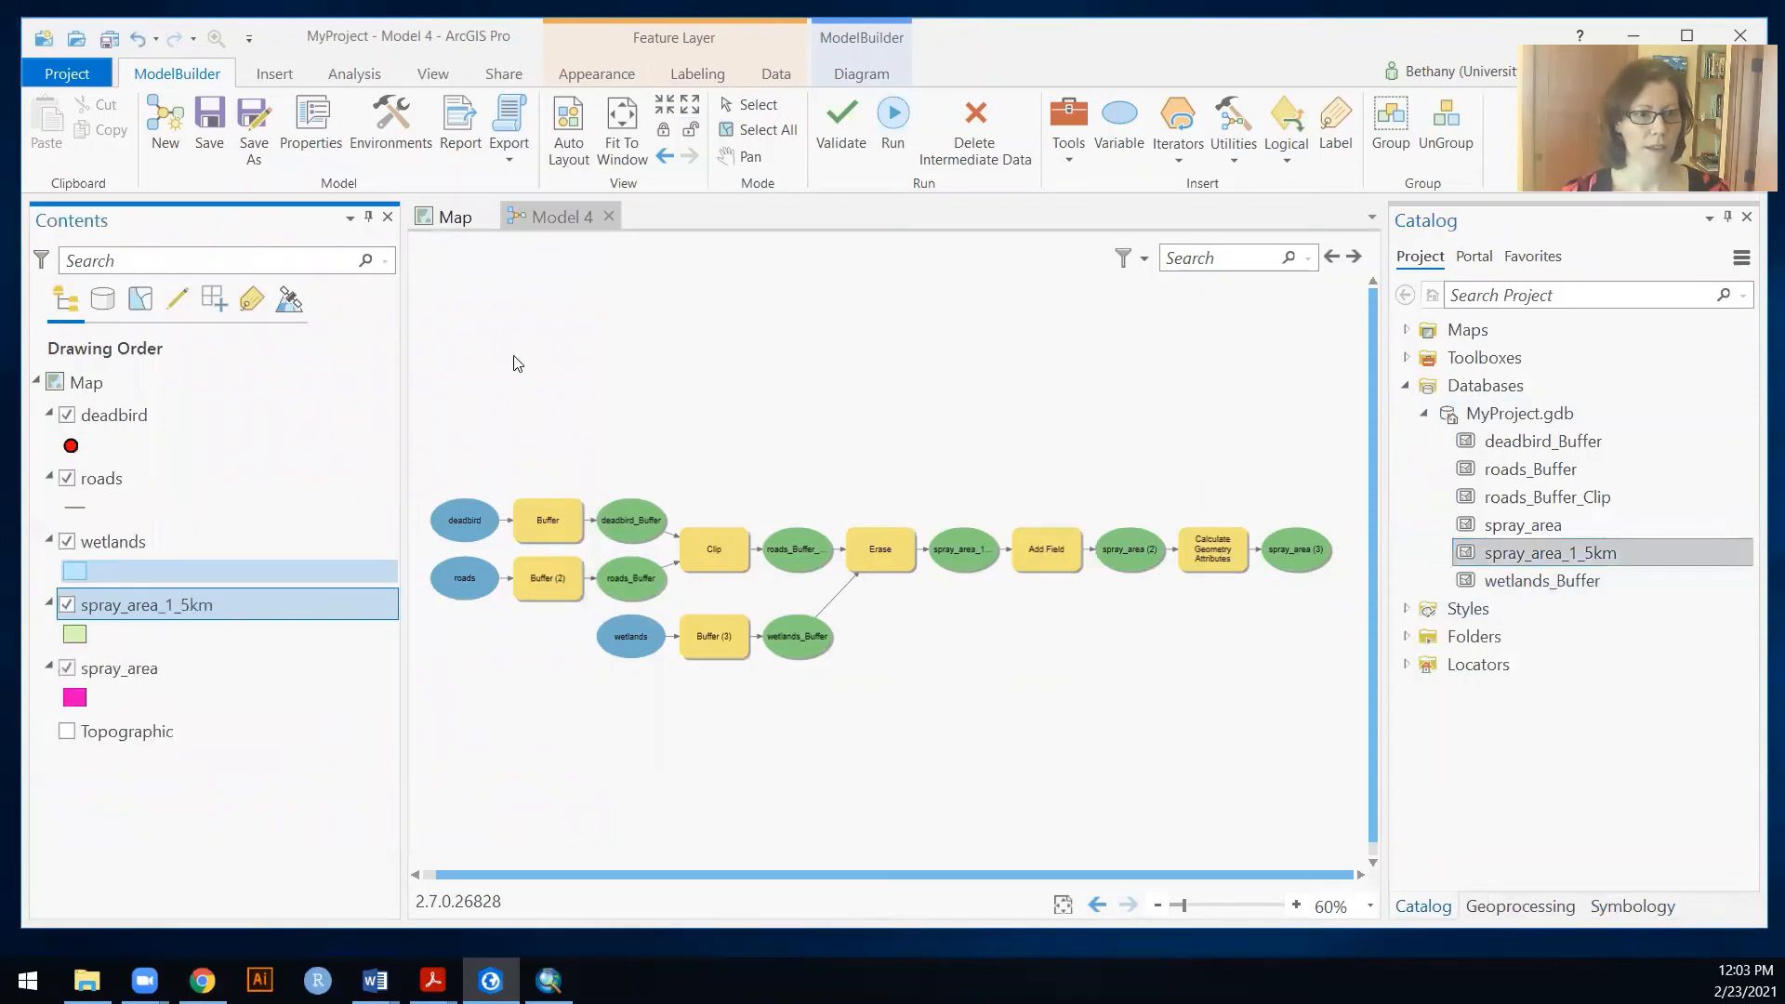
{"action": "left_click", "coordinate": [465, 221]}
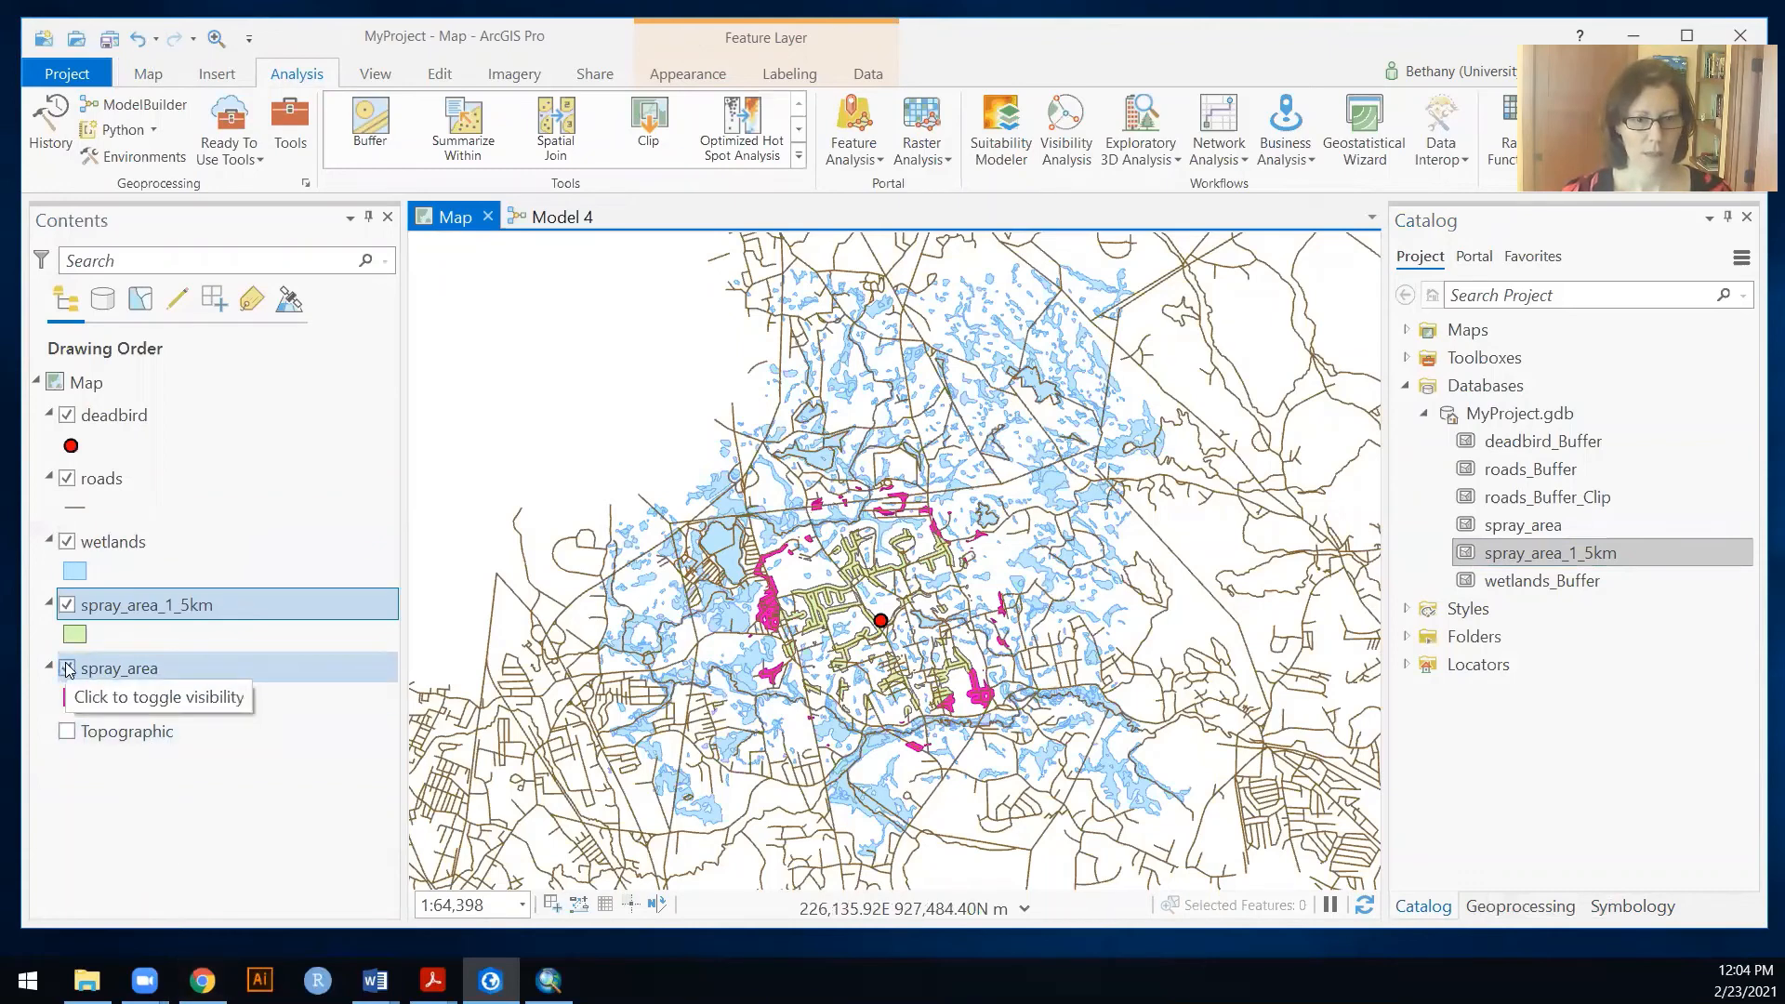
{"action": "left_click", "coordinate": [66, 606]}
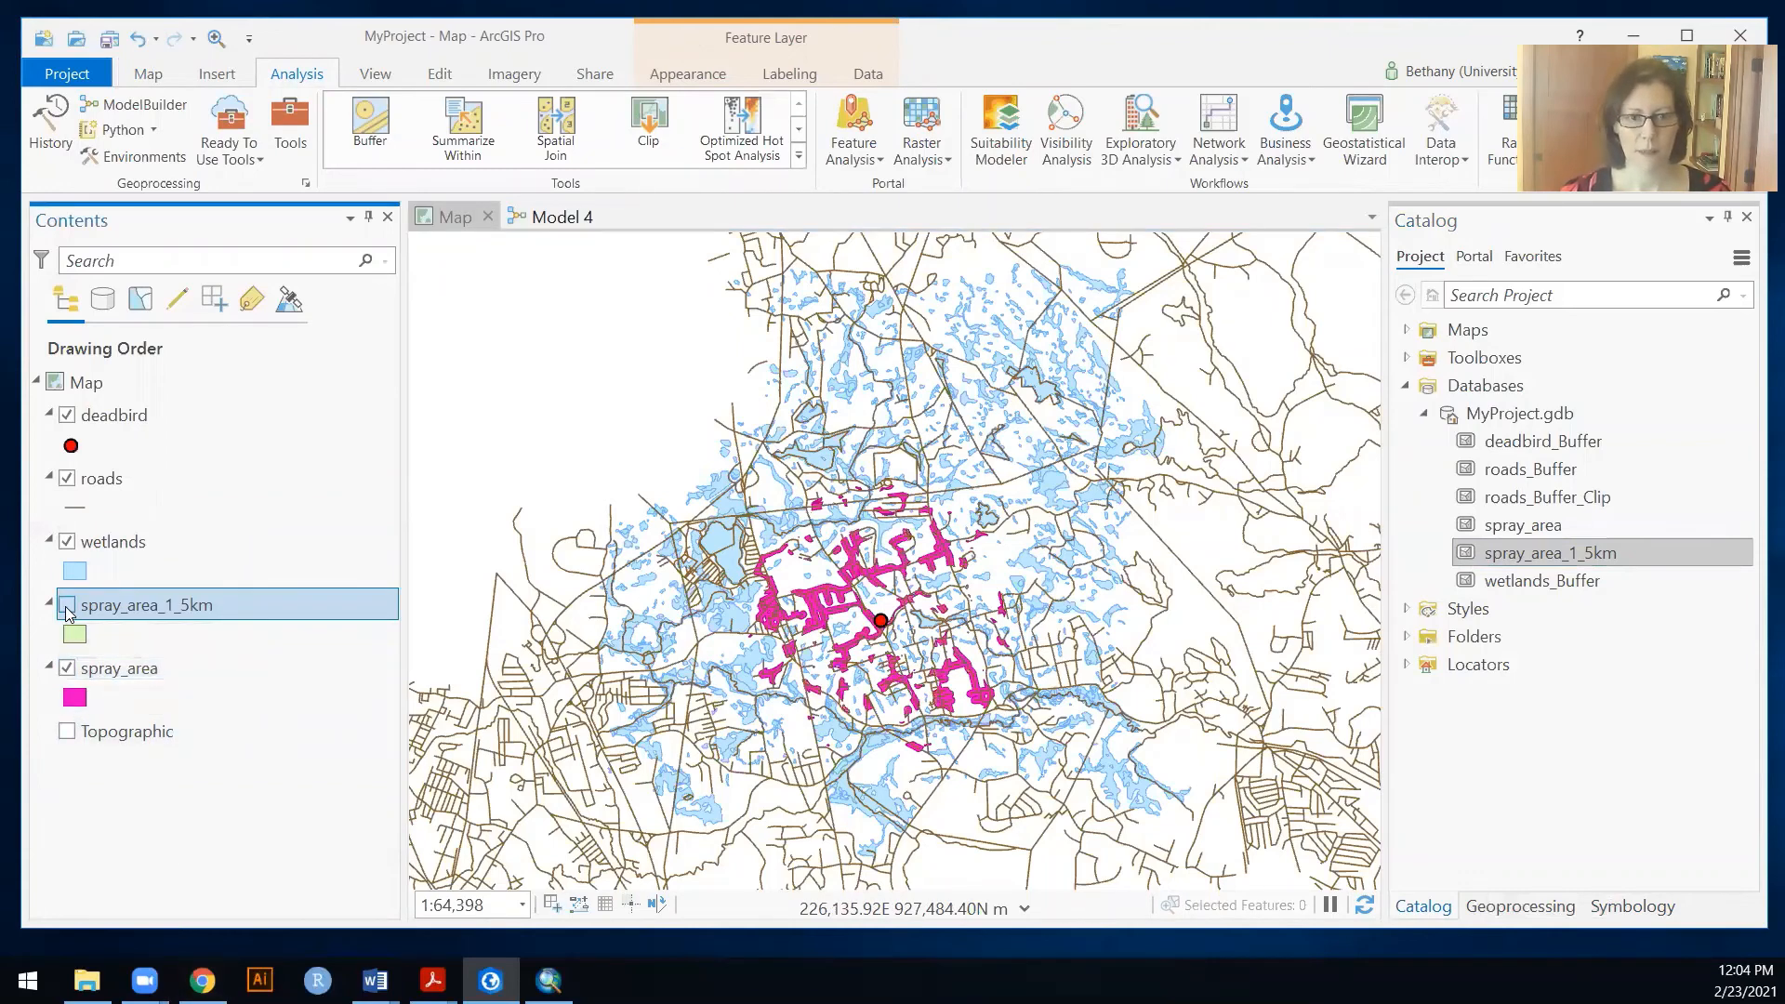
{"action": "left_click", "coordinate": [66, 605]}
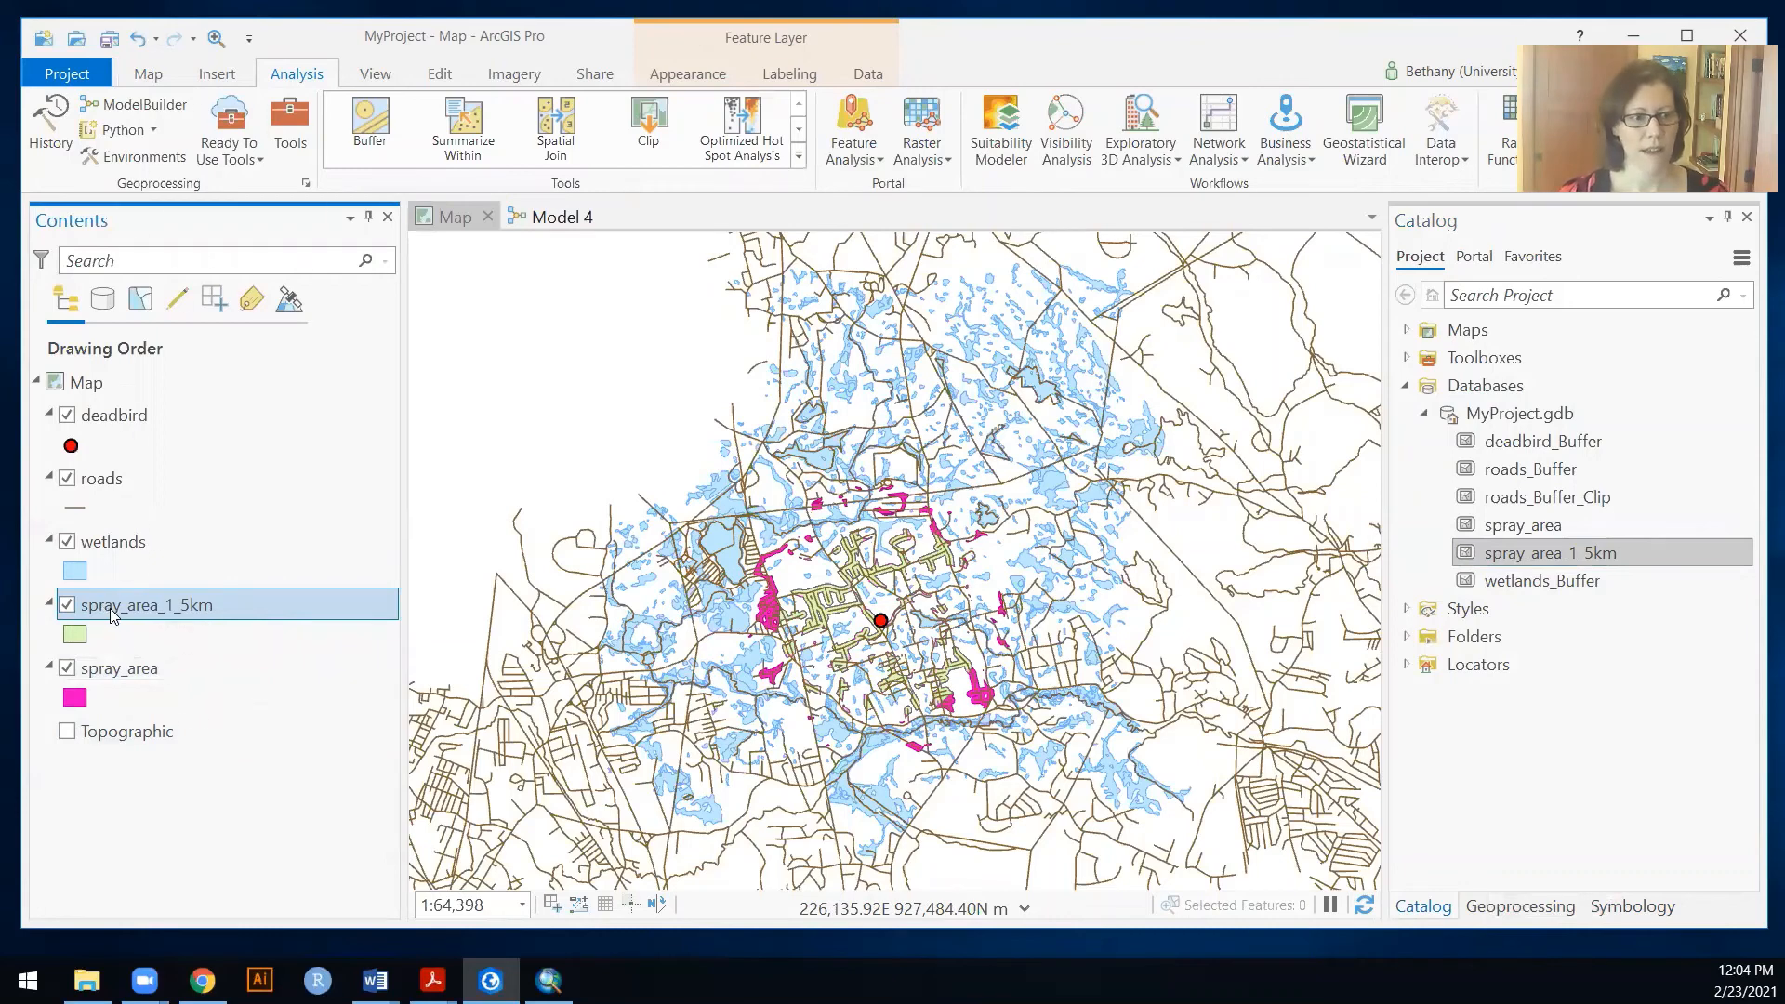
Step: Examine the Area_km2 value in the spray_area_1_5km attribute table and close the table
{"action": "right_click", "coordinate": [109, 612]}
{"action": "left_click", "coordinate": [192, 106]}
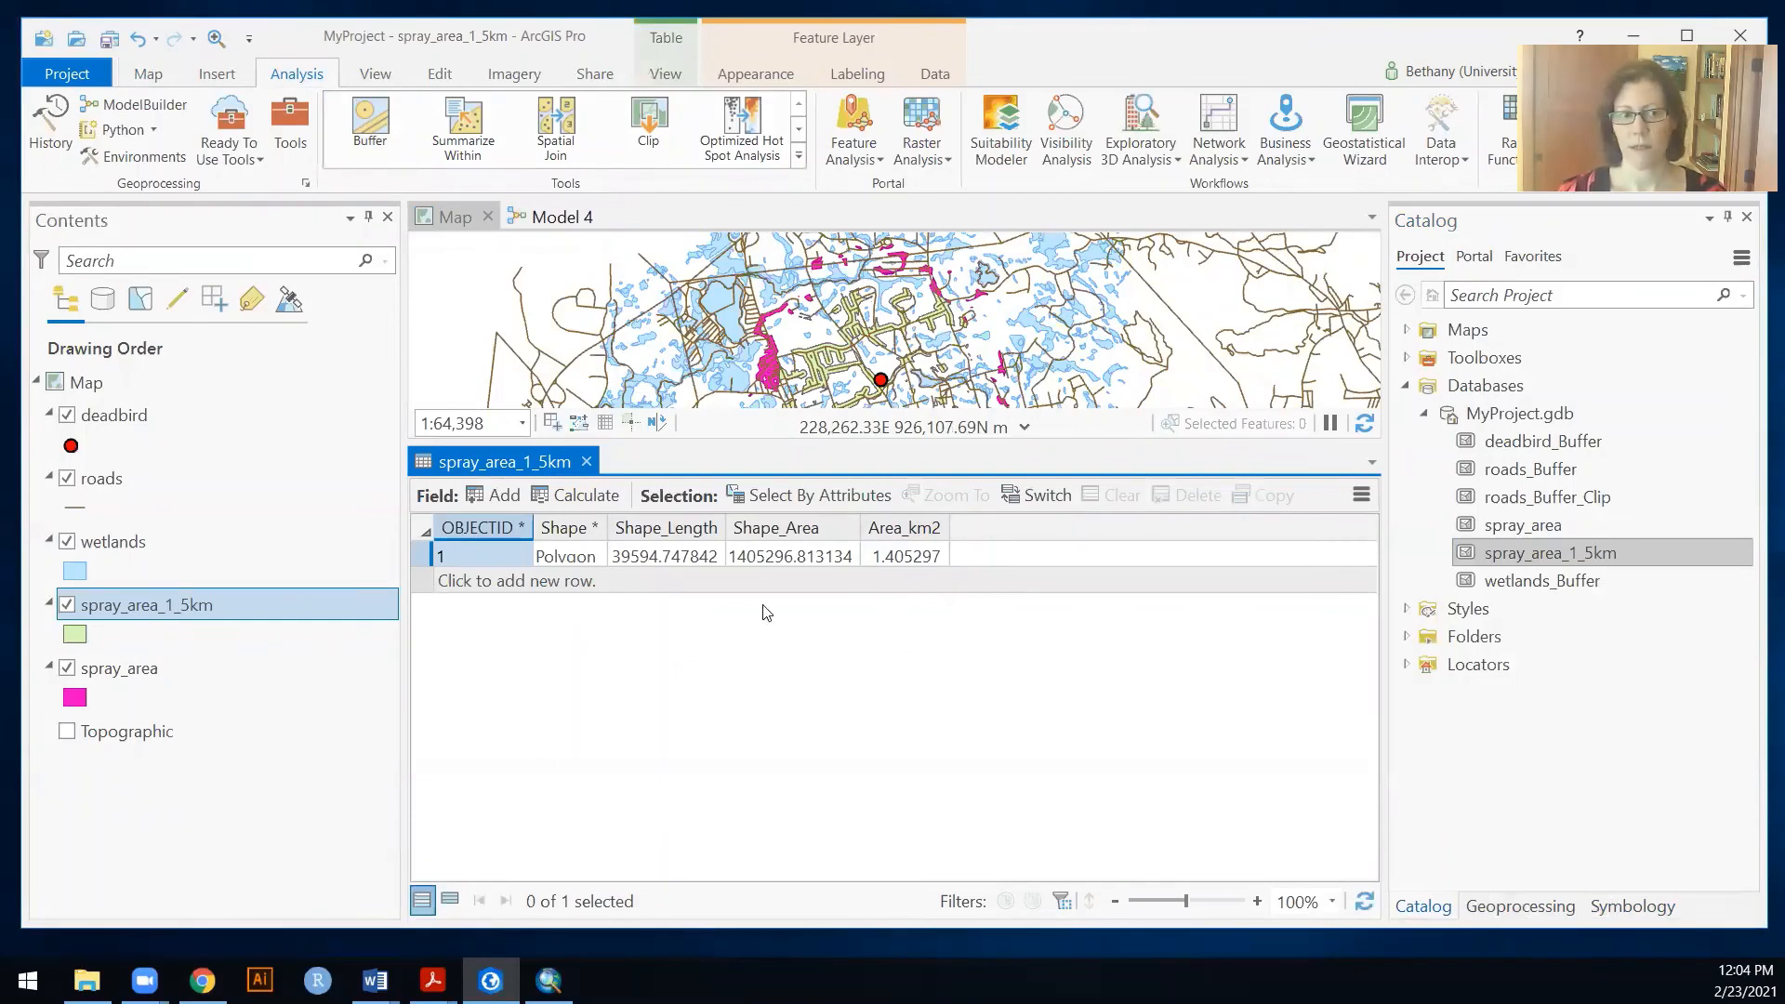
{"action": "left_click", "coordinate": [587, 462]}
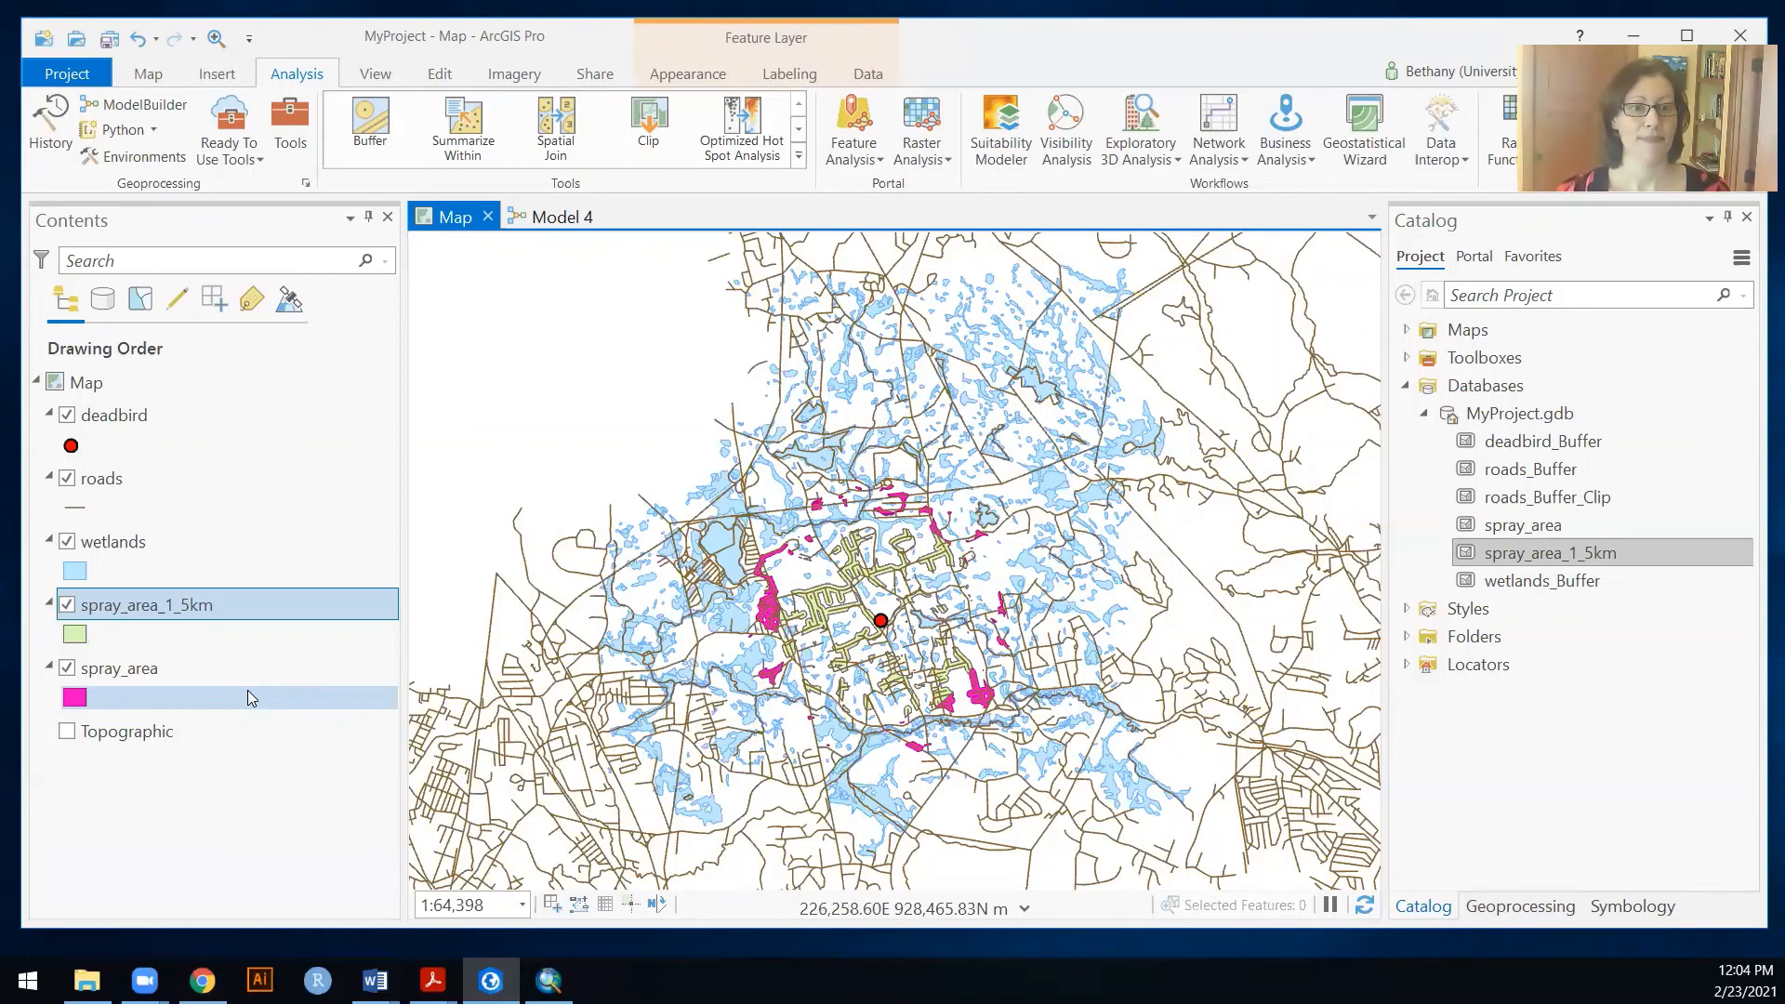
Step: Return to Model 4 and look over the iterators available for the model
{"action": "left_click", "coordinate": [526, 223]}
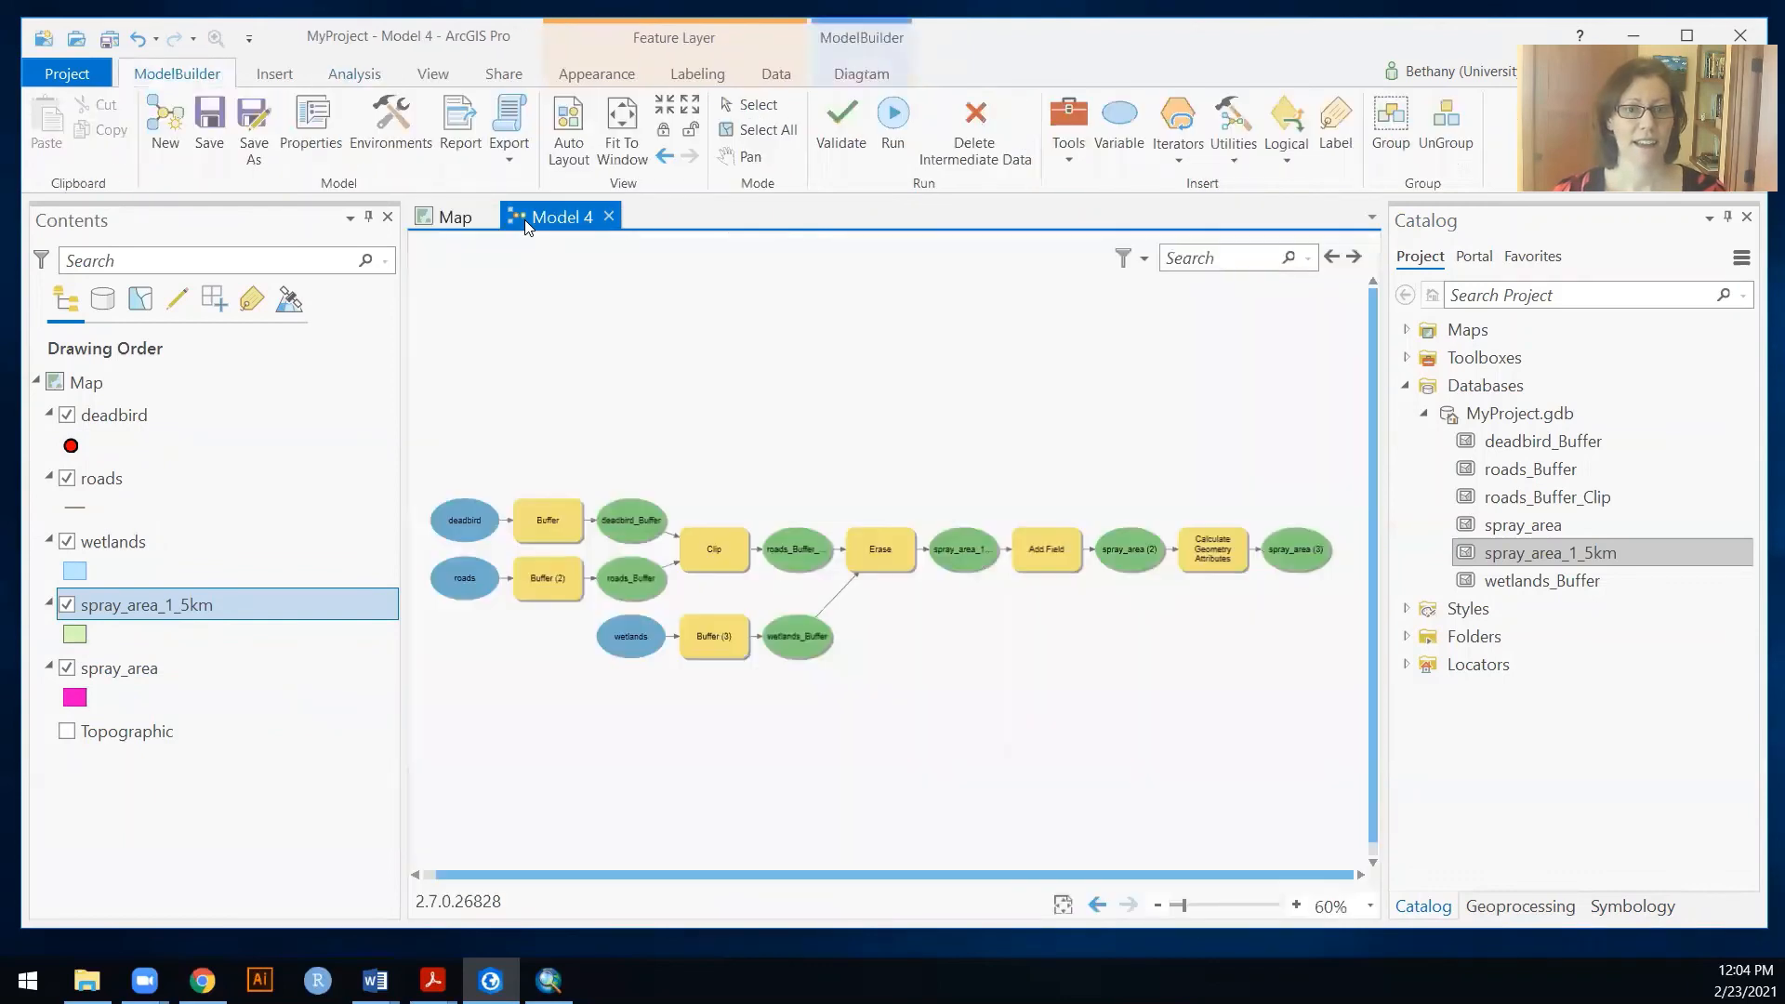
{"action": "left_click", "coordinate": [1171, 152]}
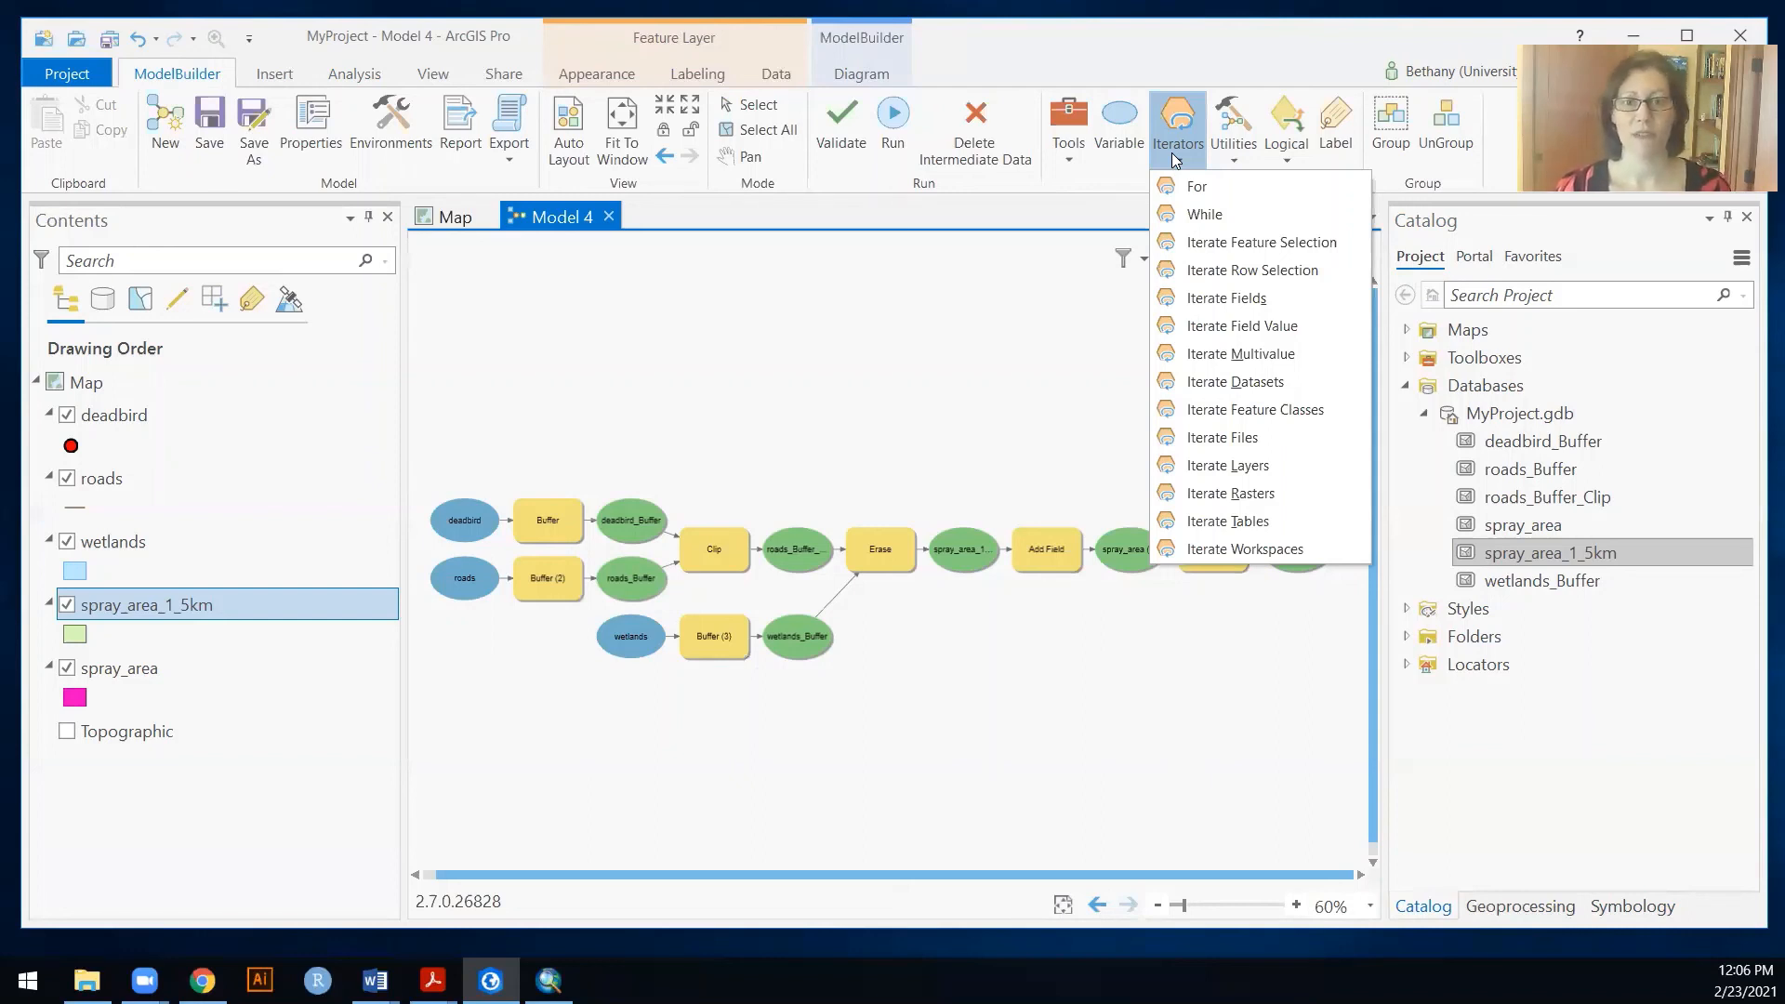
{"action": "left_click", "coordinate": [666, 296]}
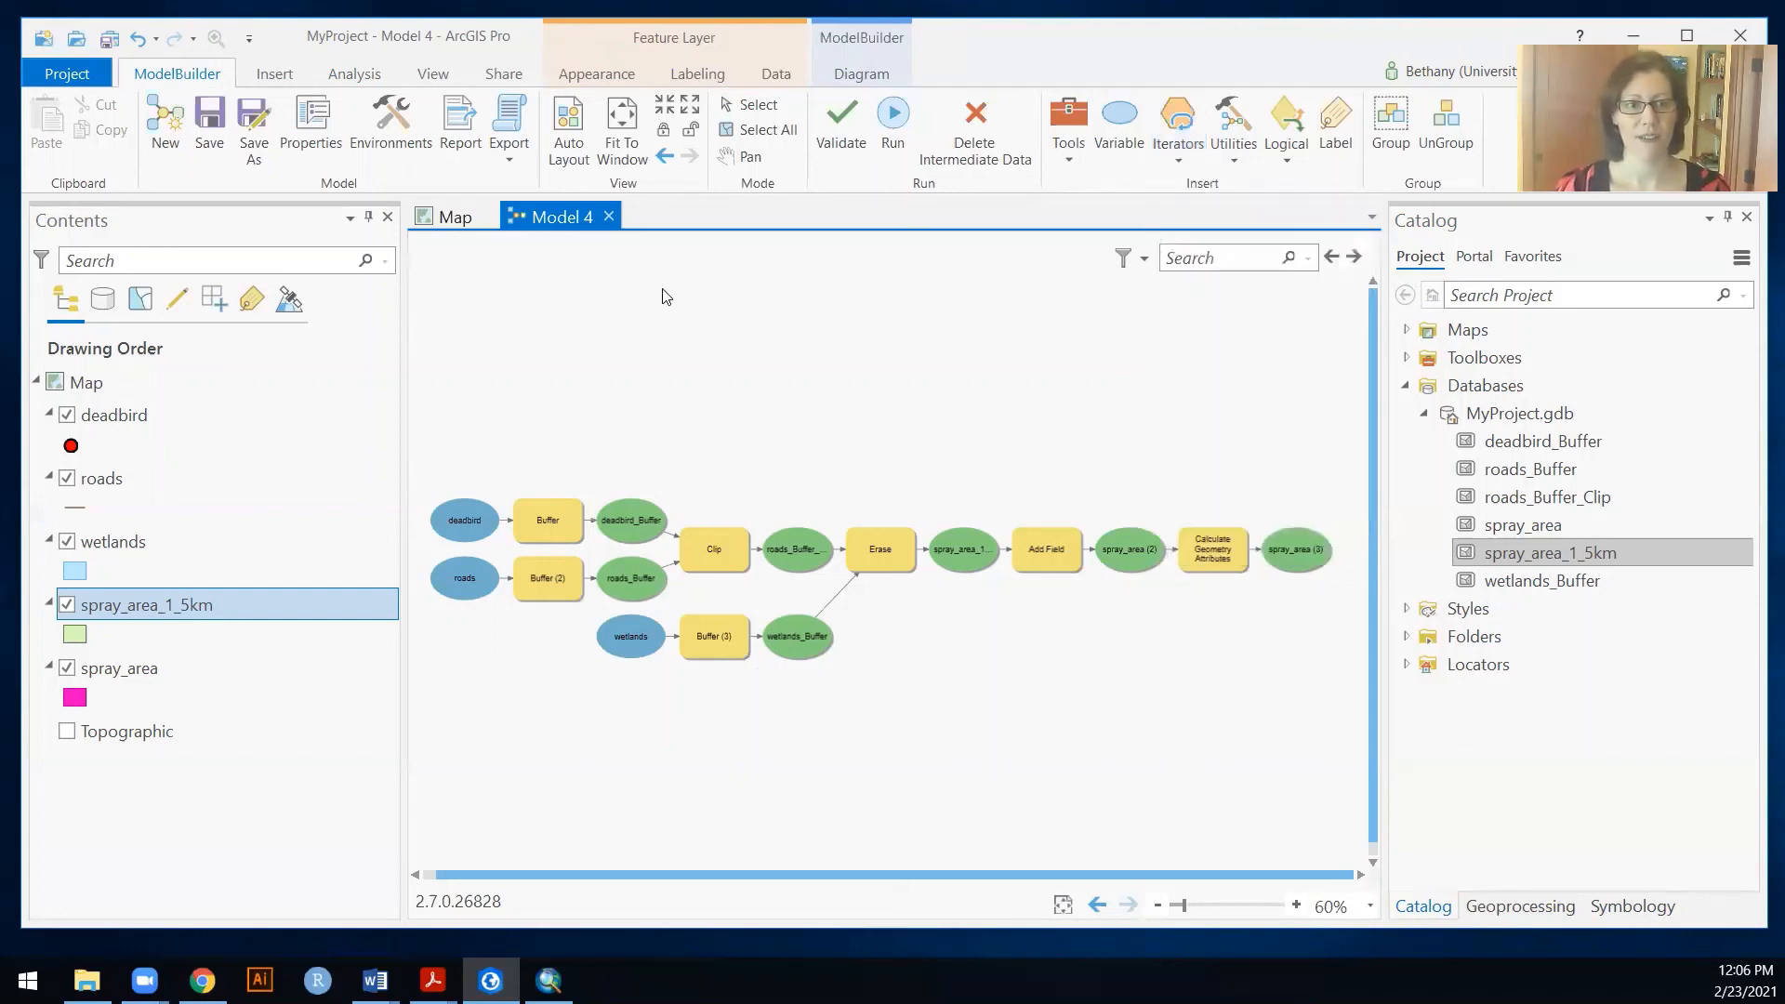